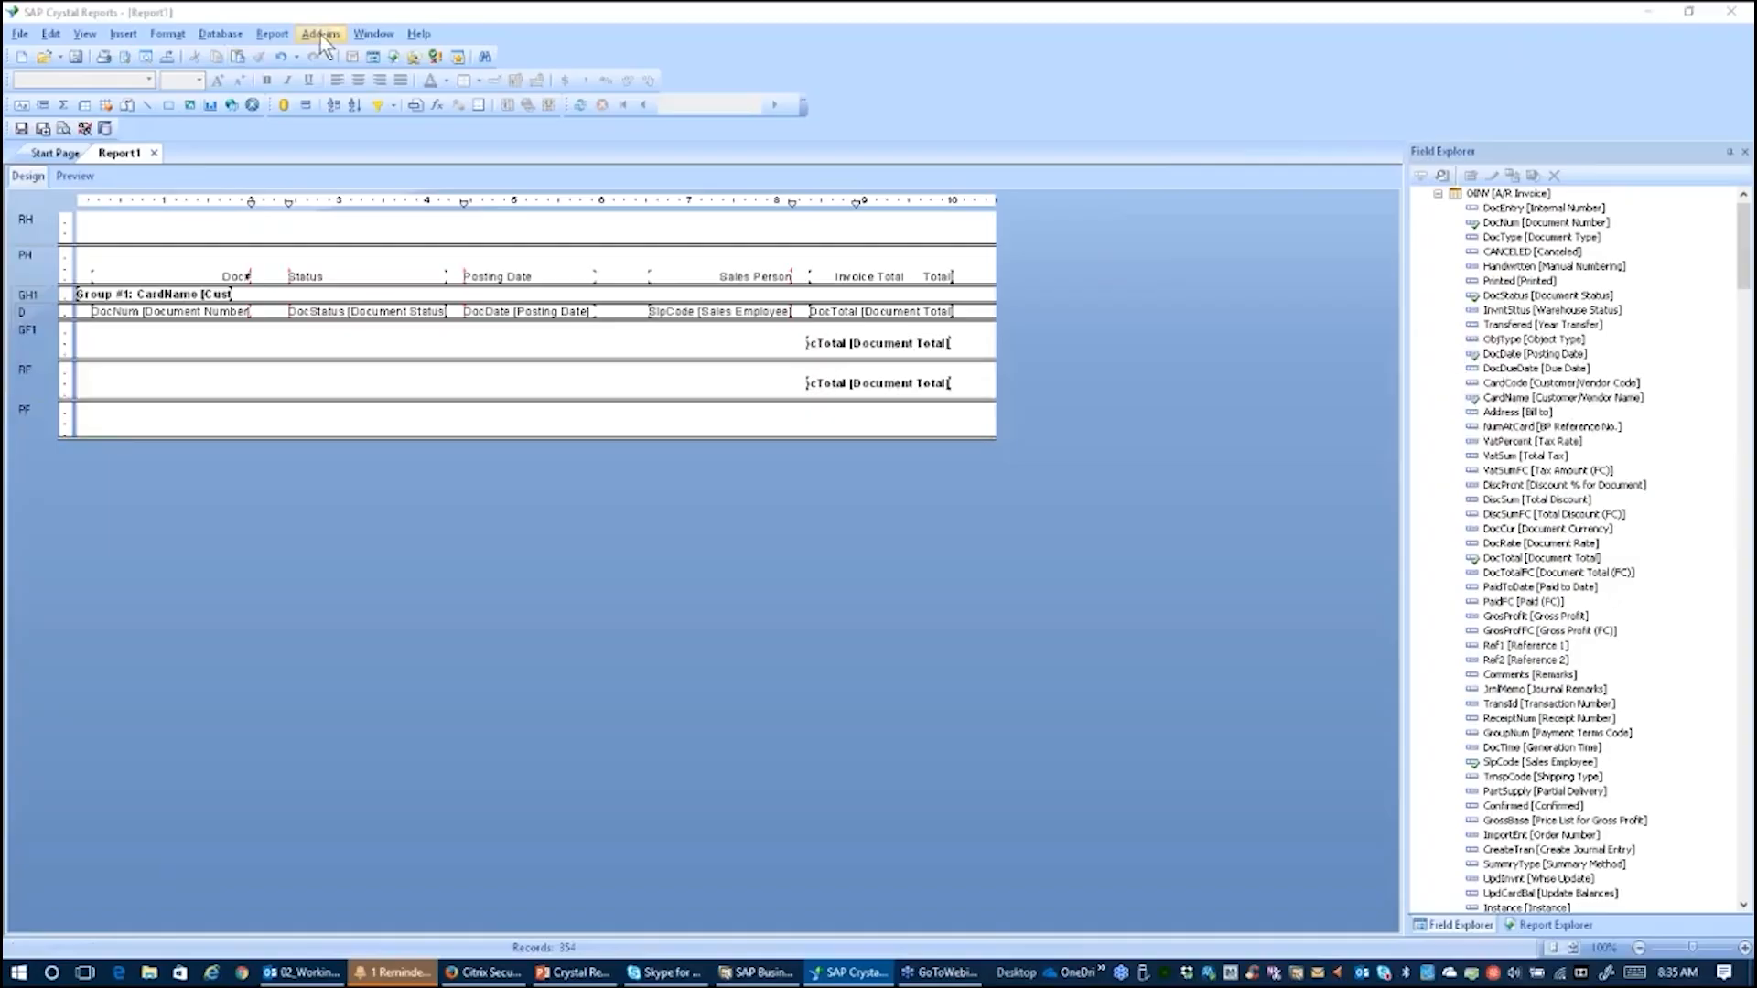
Step: Preview the report, go to its first page and widen the group tree before returning to design
{"action": "left_click", "coordinate": [74, 176]}
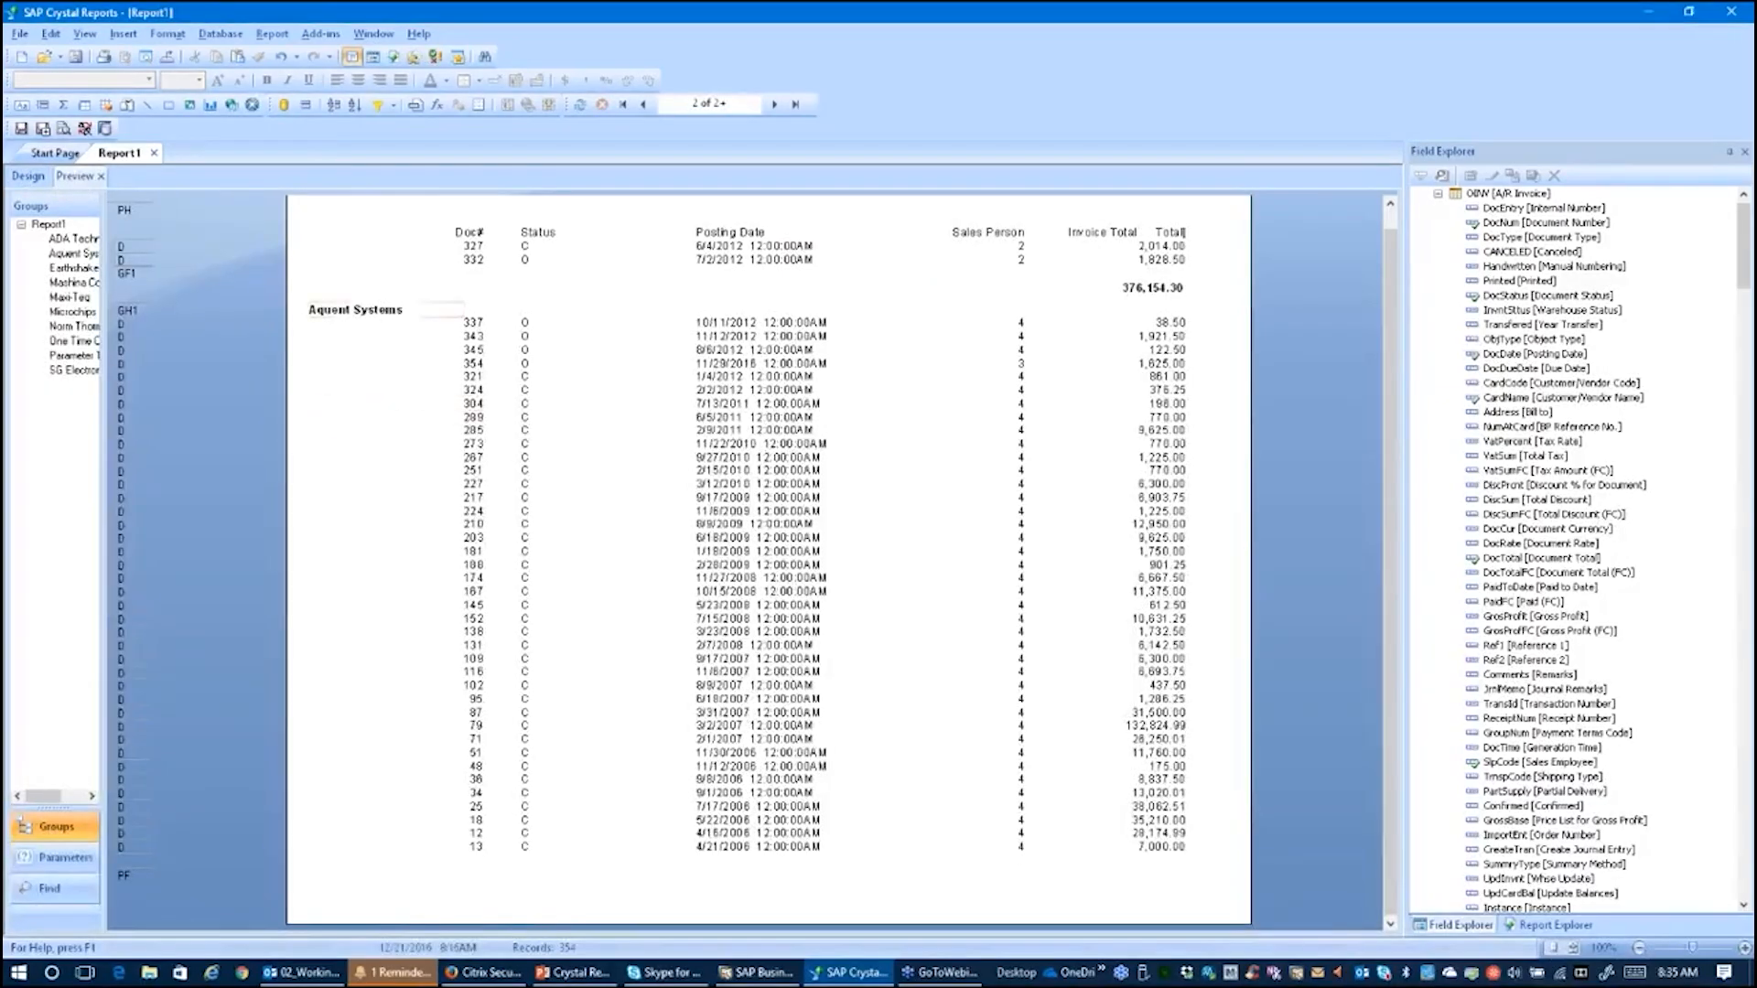
{"action": "left_click", "coordinate": [624, 105]}
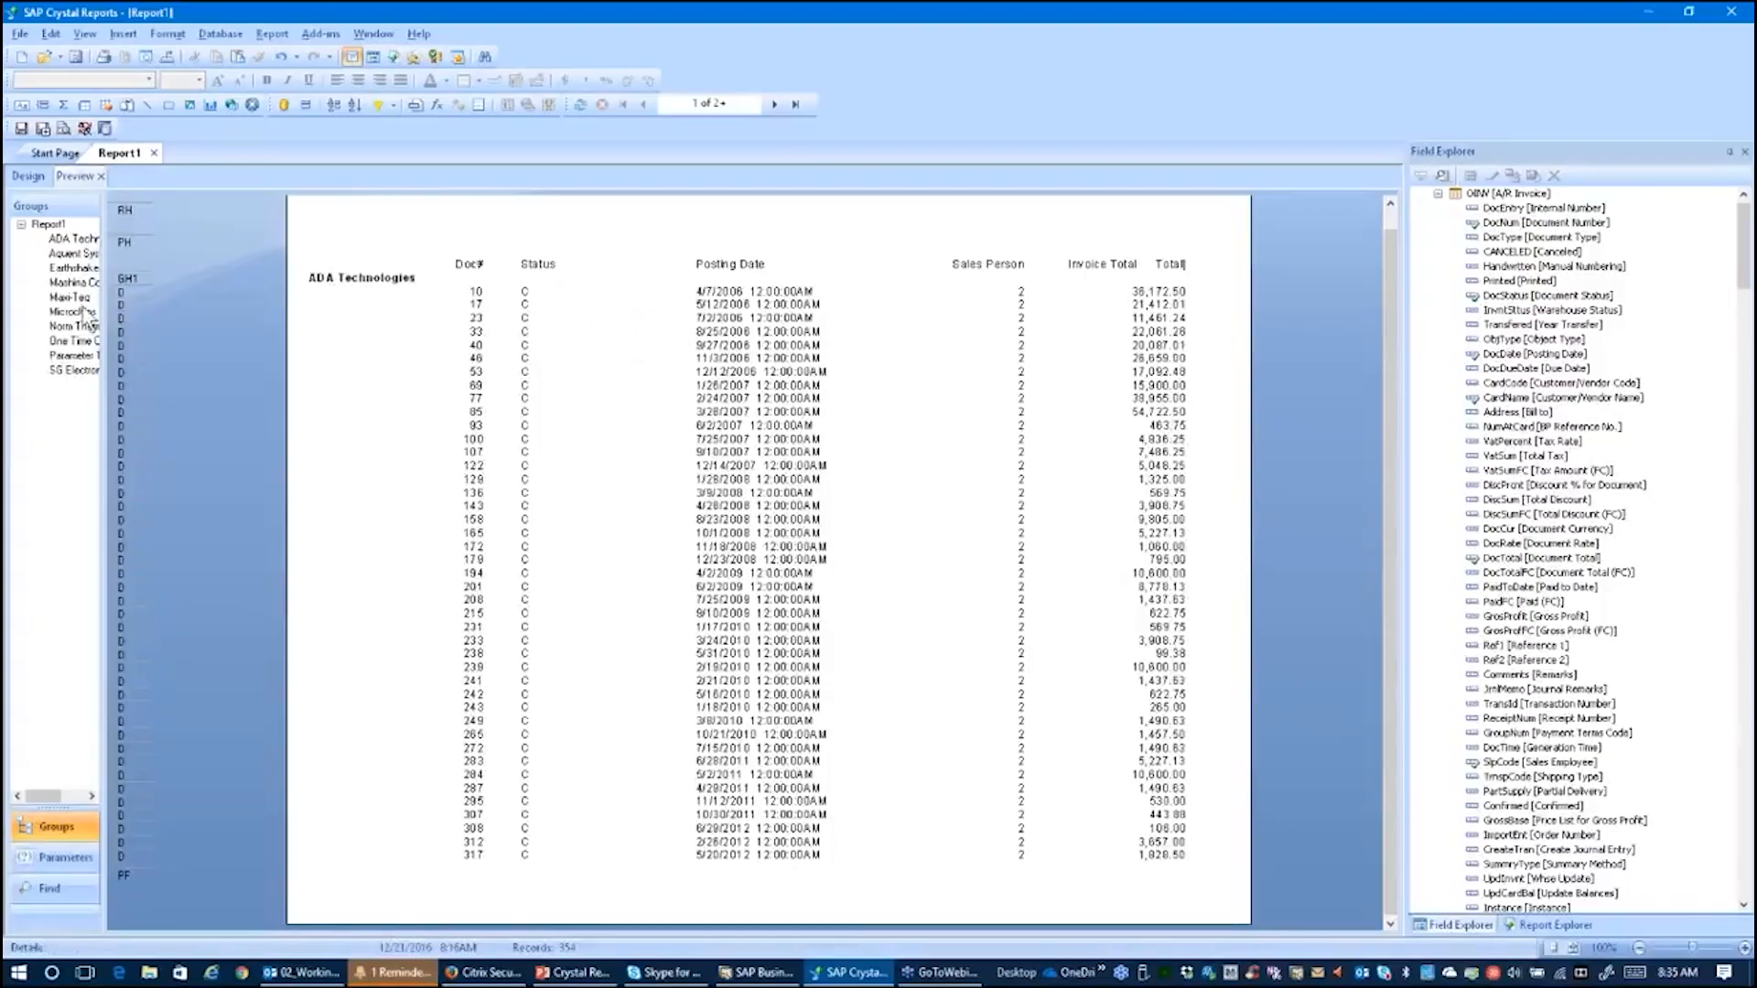
{"action": "left_click_drag", "start_coordinate": [103, 318], "coordinate": [168, 315]}
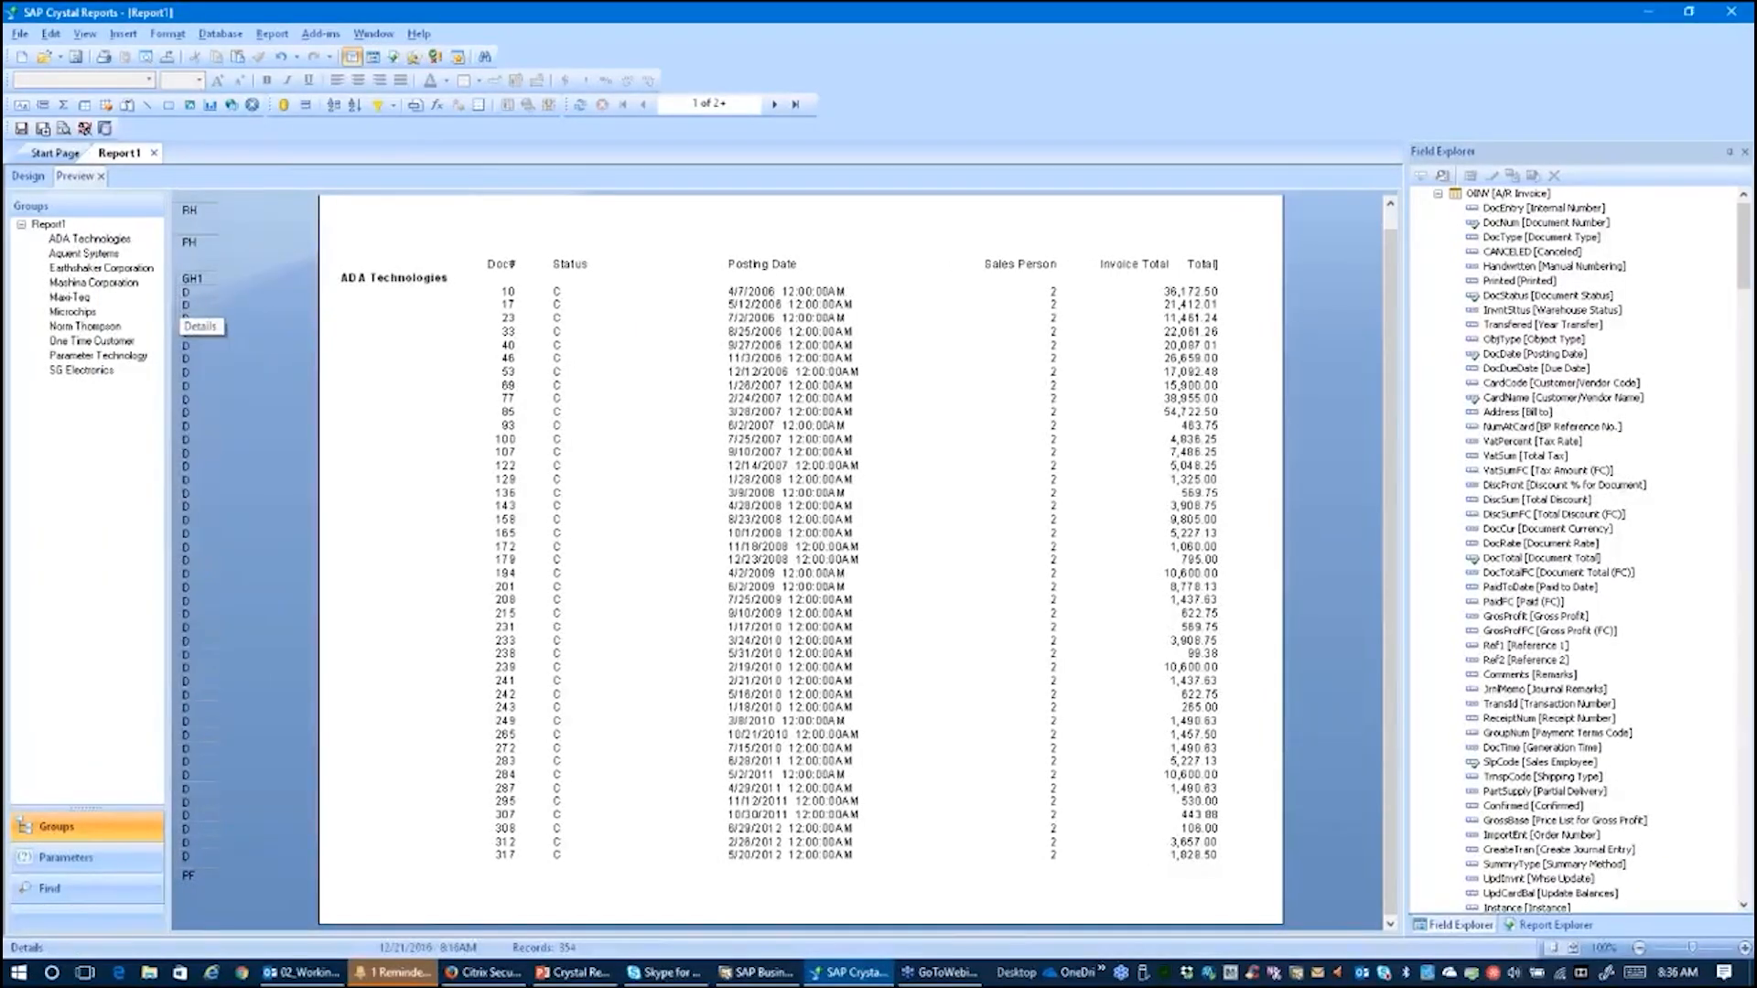
{"action": "left_click", "coordinate": [28, 176]}
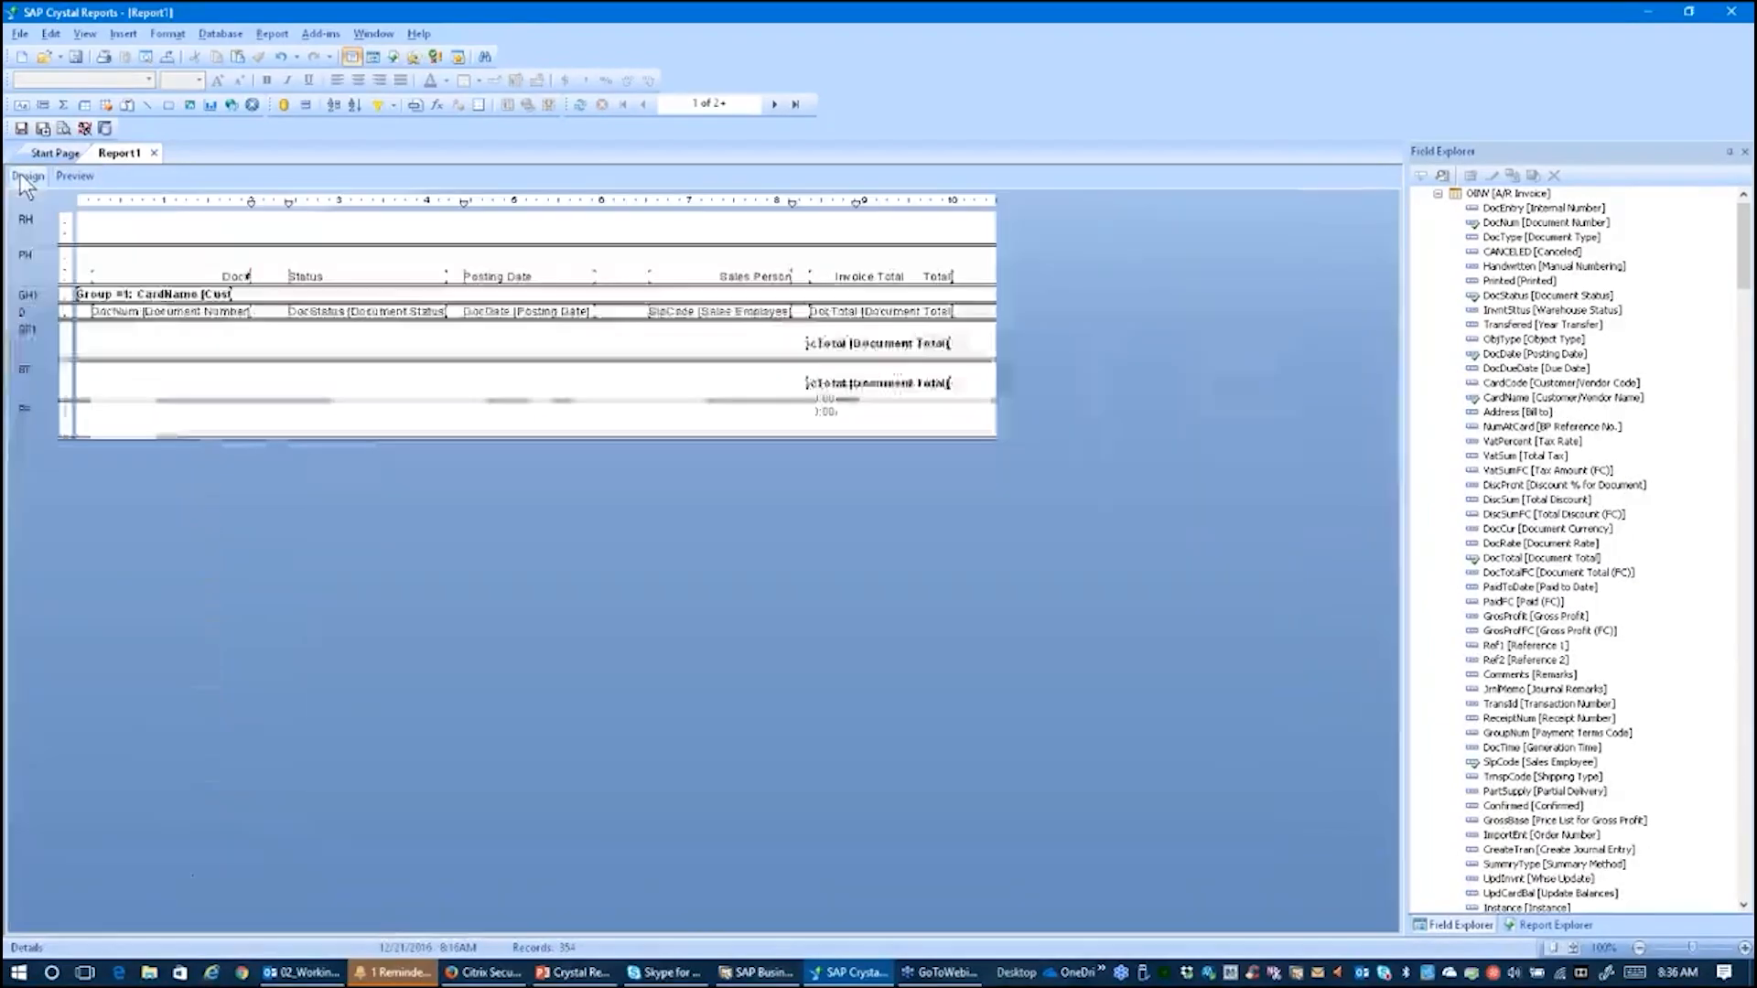
Step: Add the OSLP Sales Employee table to the report's data sources with the Database Expert
{"action": "left_click", "coordinate": [229, 33]}
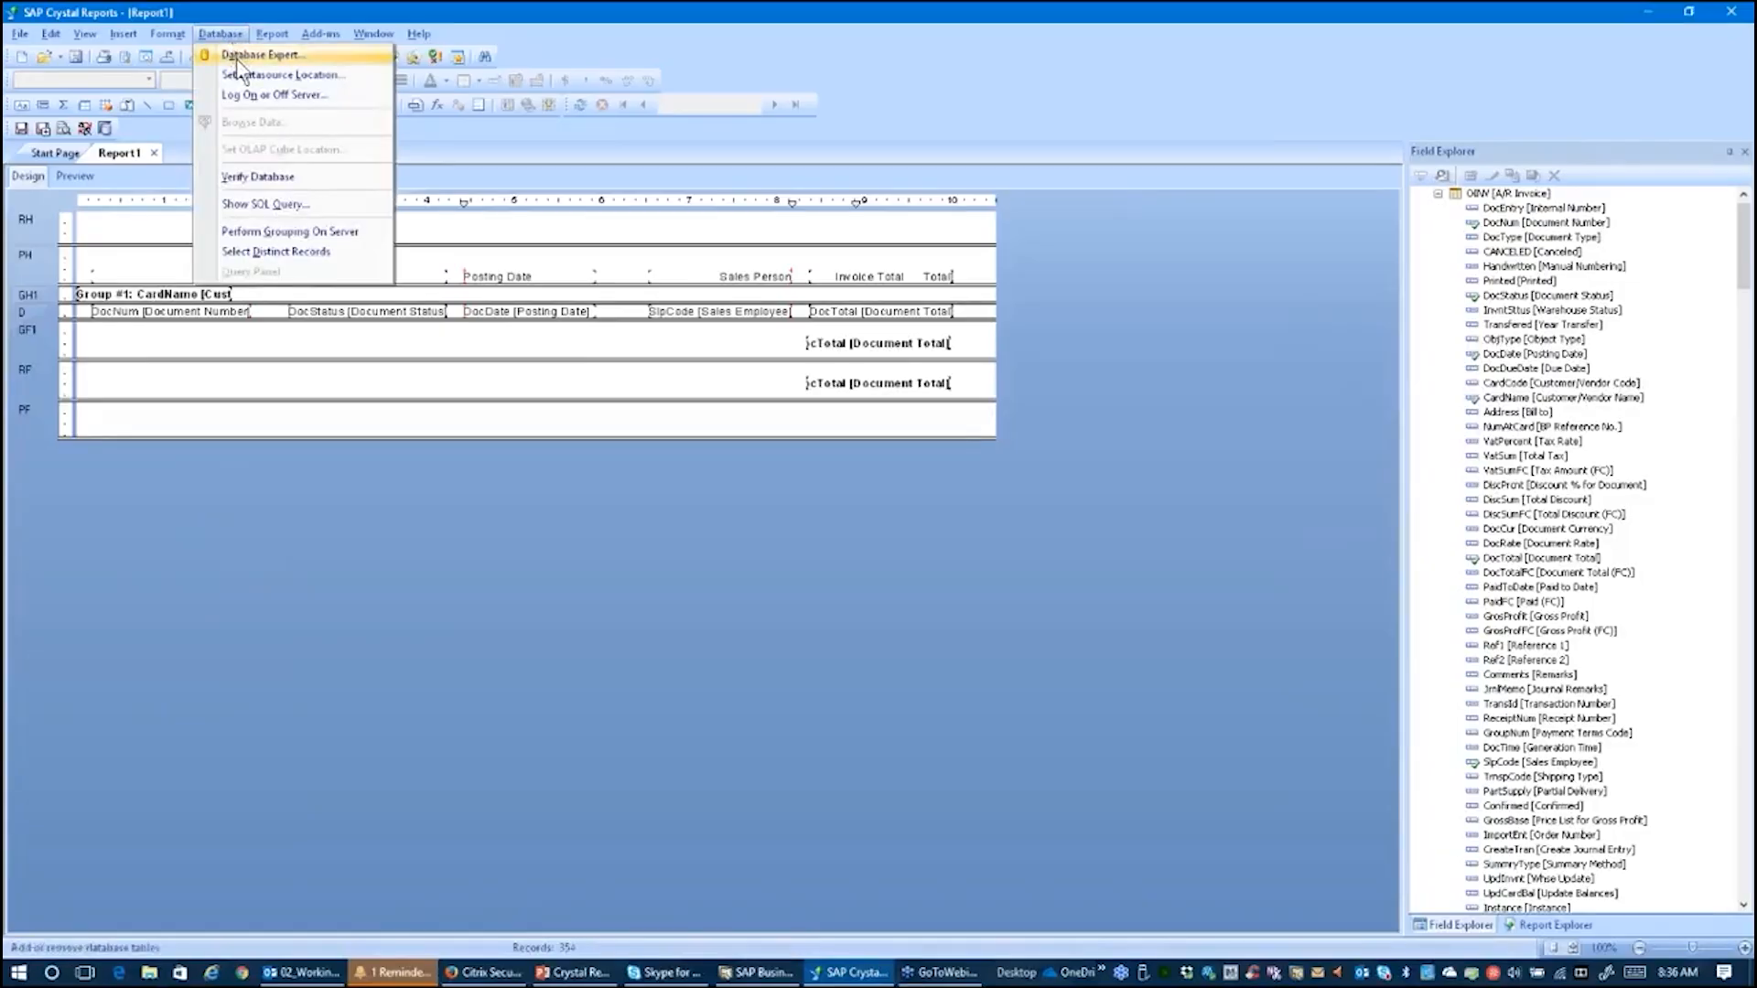
{"action": "left_click", "coordinate": [261, 55]}
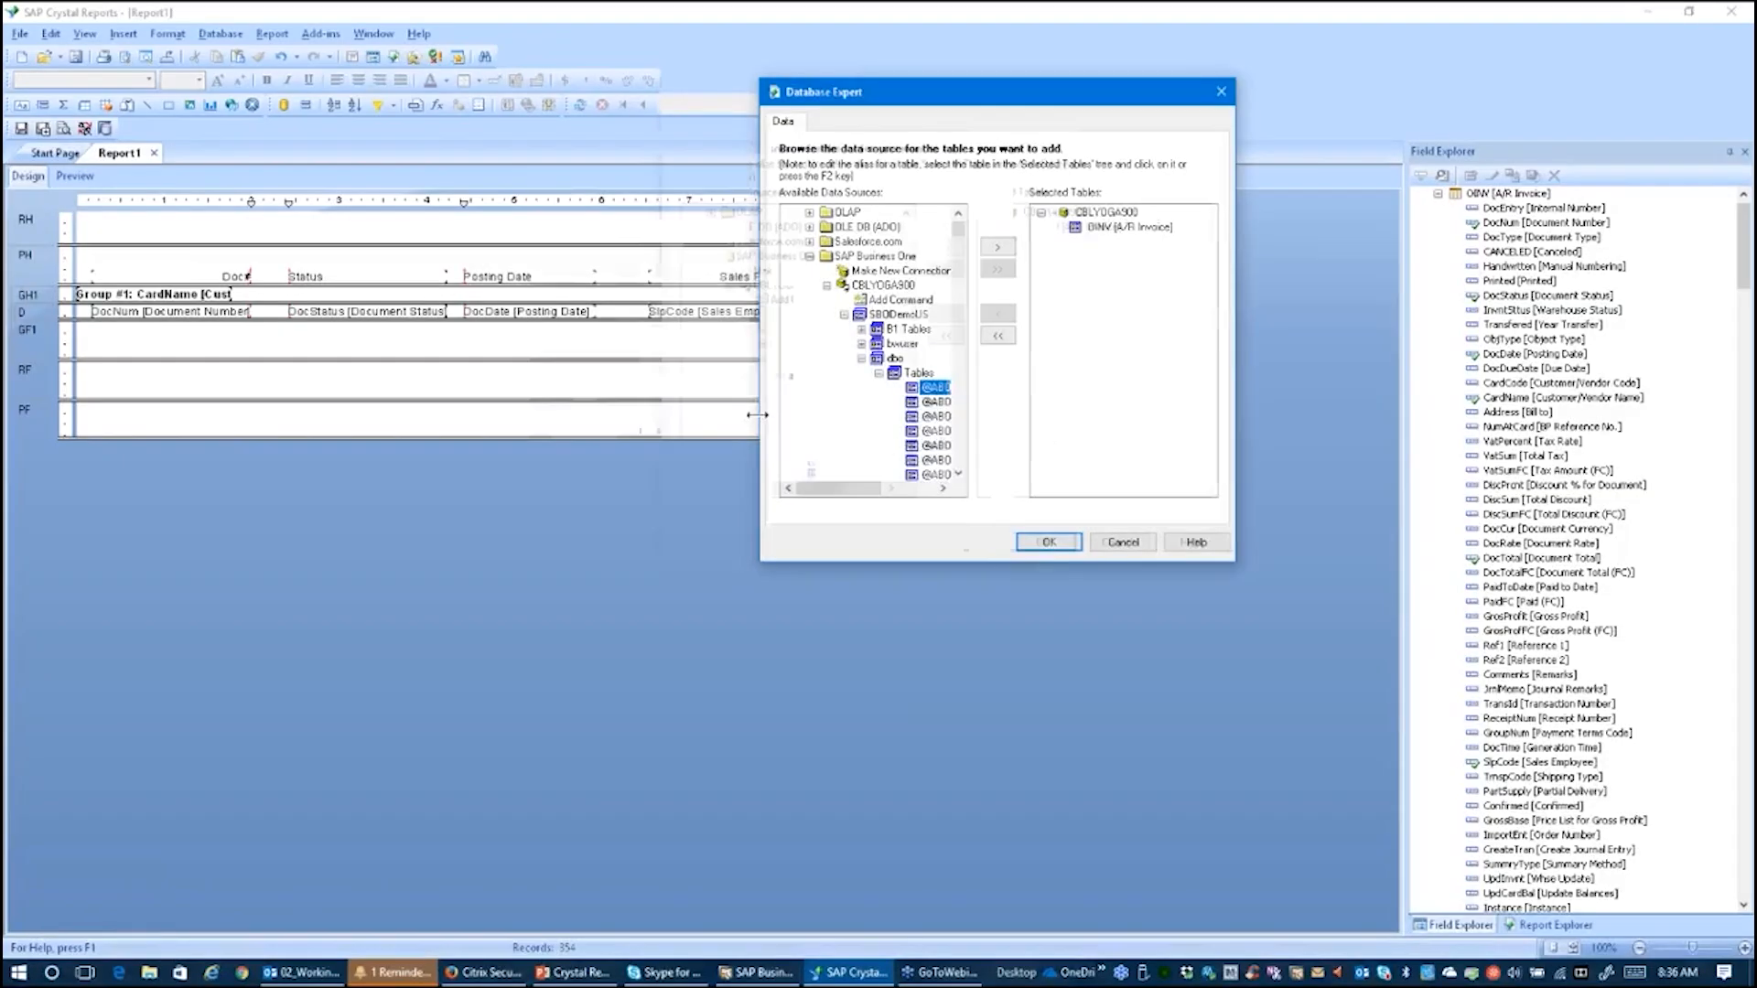
{"action": "left_click_drag", "start_coordinate": [766, 426], "coordinate": [472, 427]}
{"action": "left_click", "coordinate": [668, 446]}
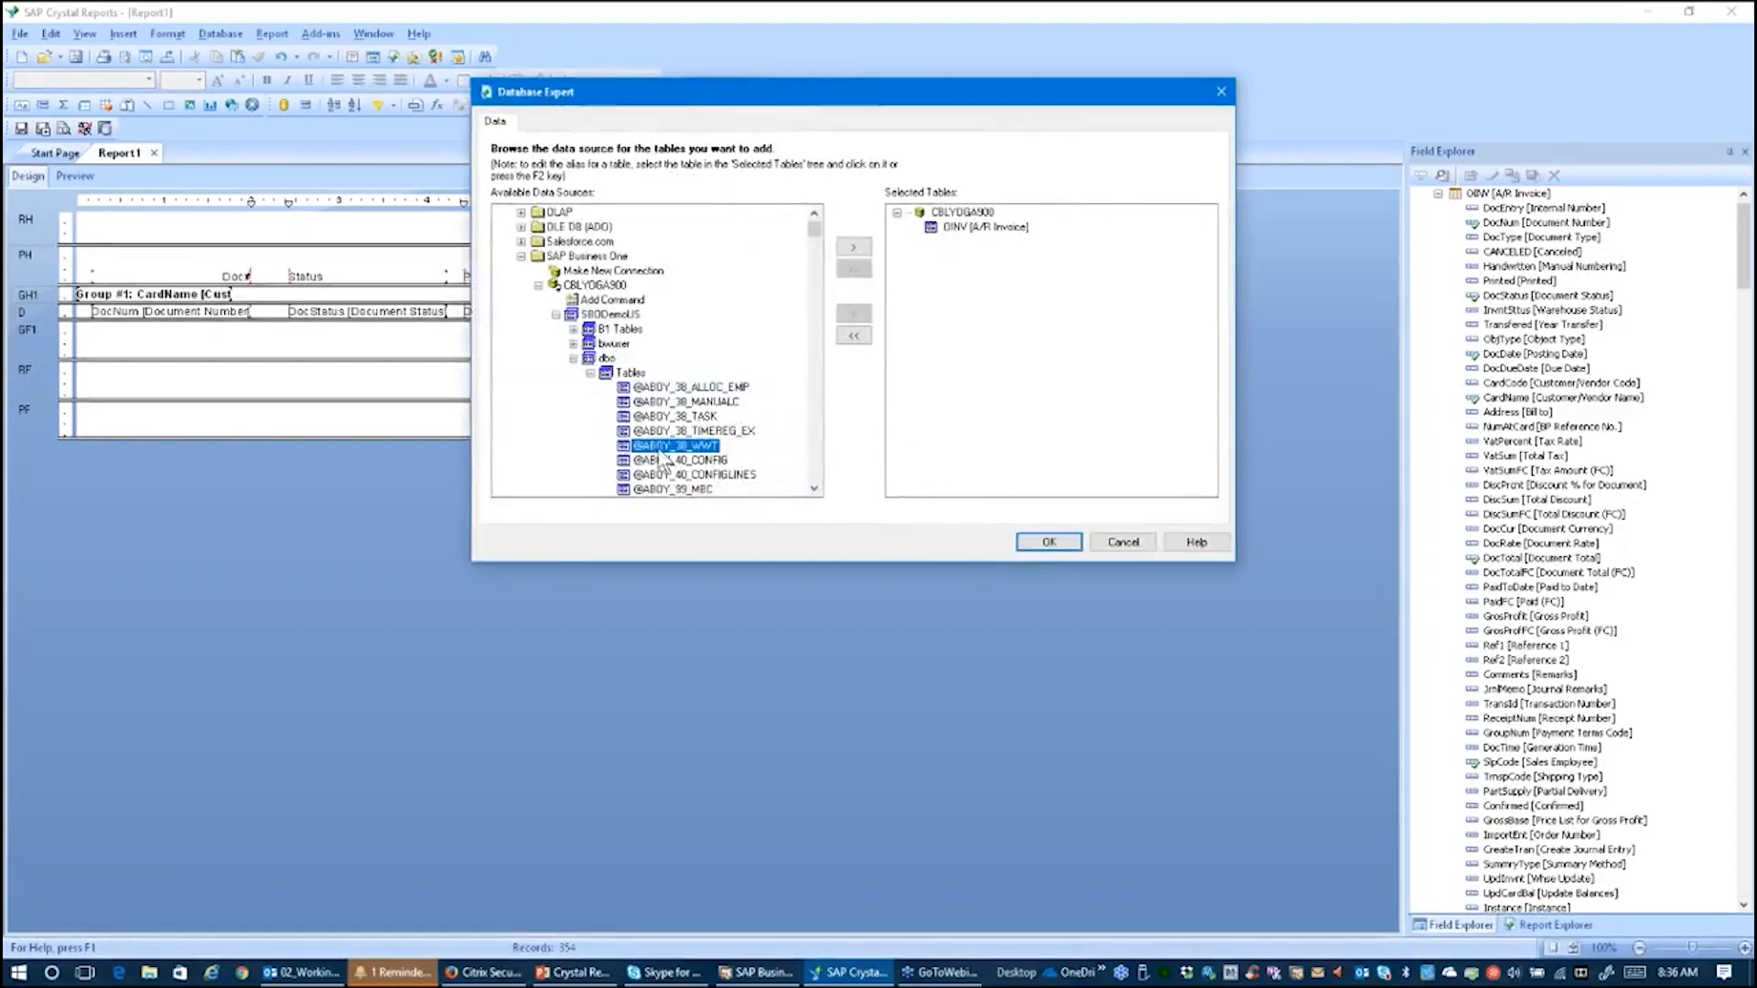
{"action": "type", "text": "oslp"}
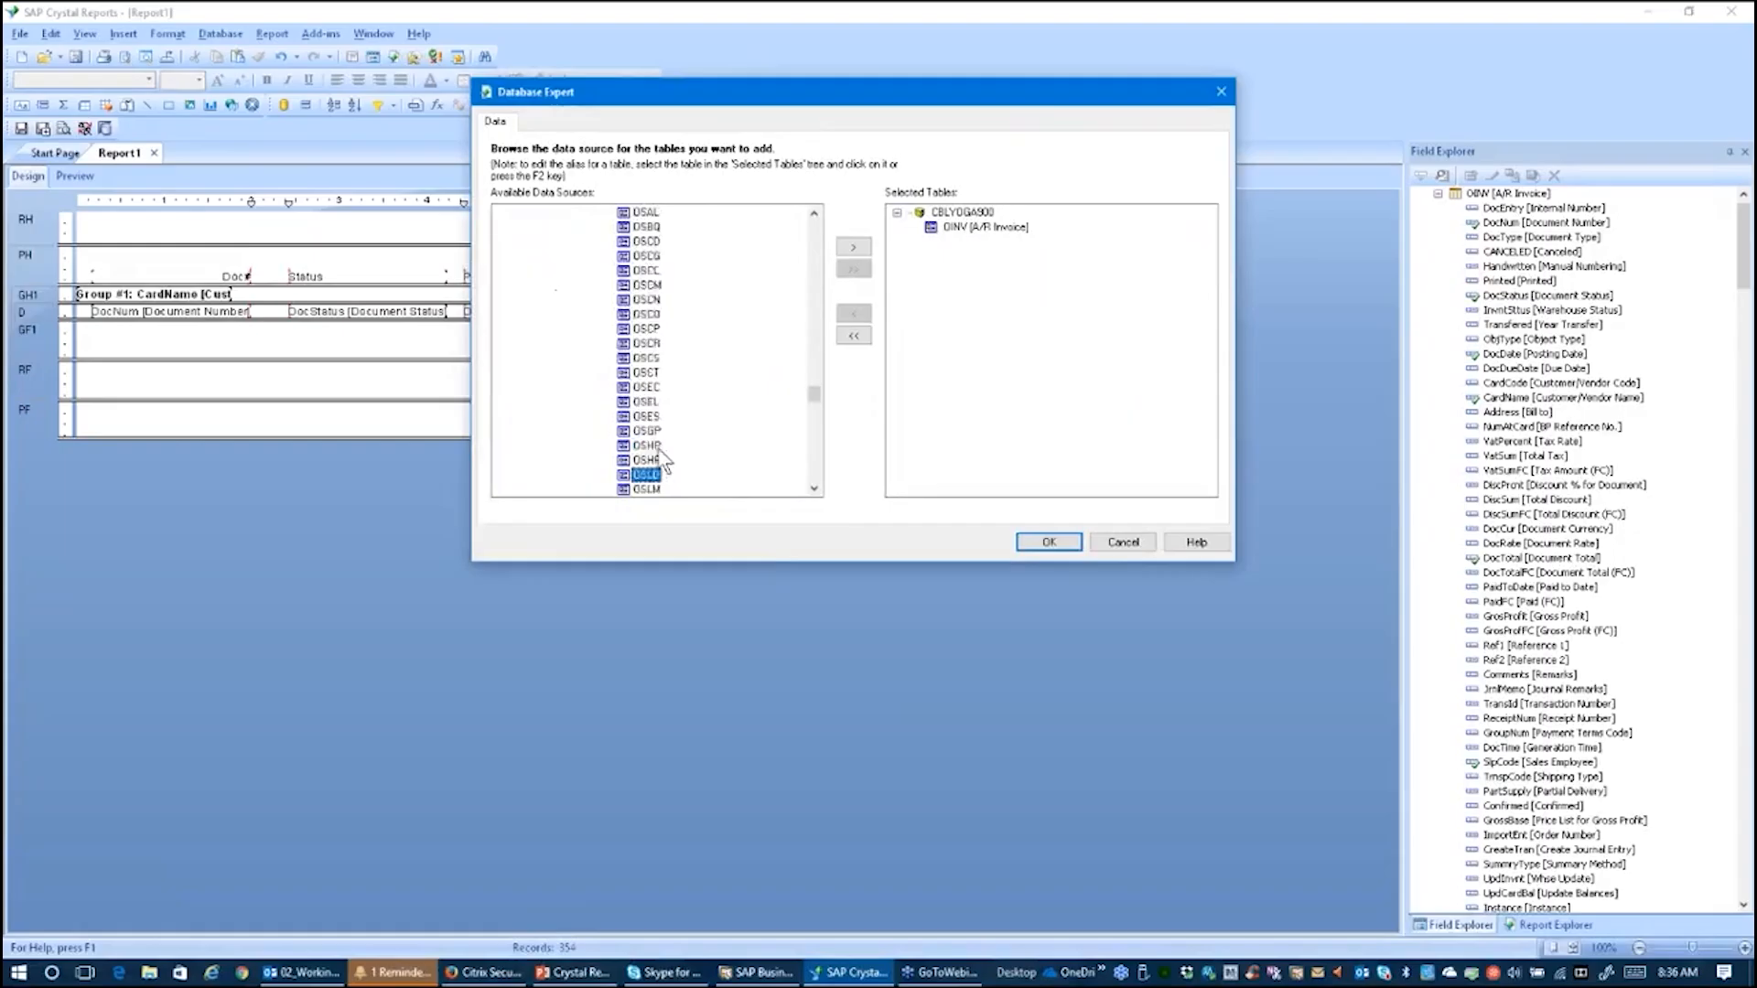
{"action": "left_click", "coordinate": [853, 248]}
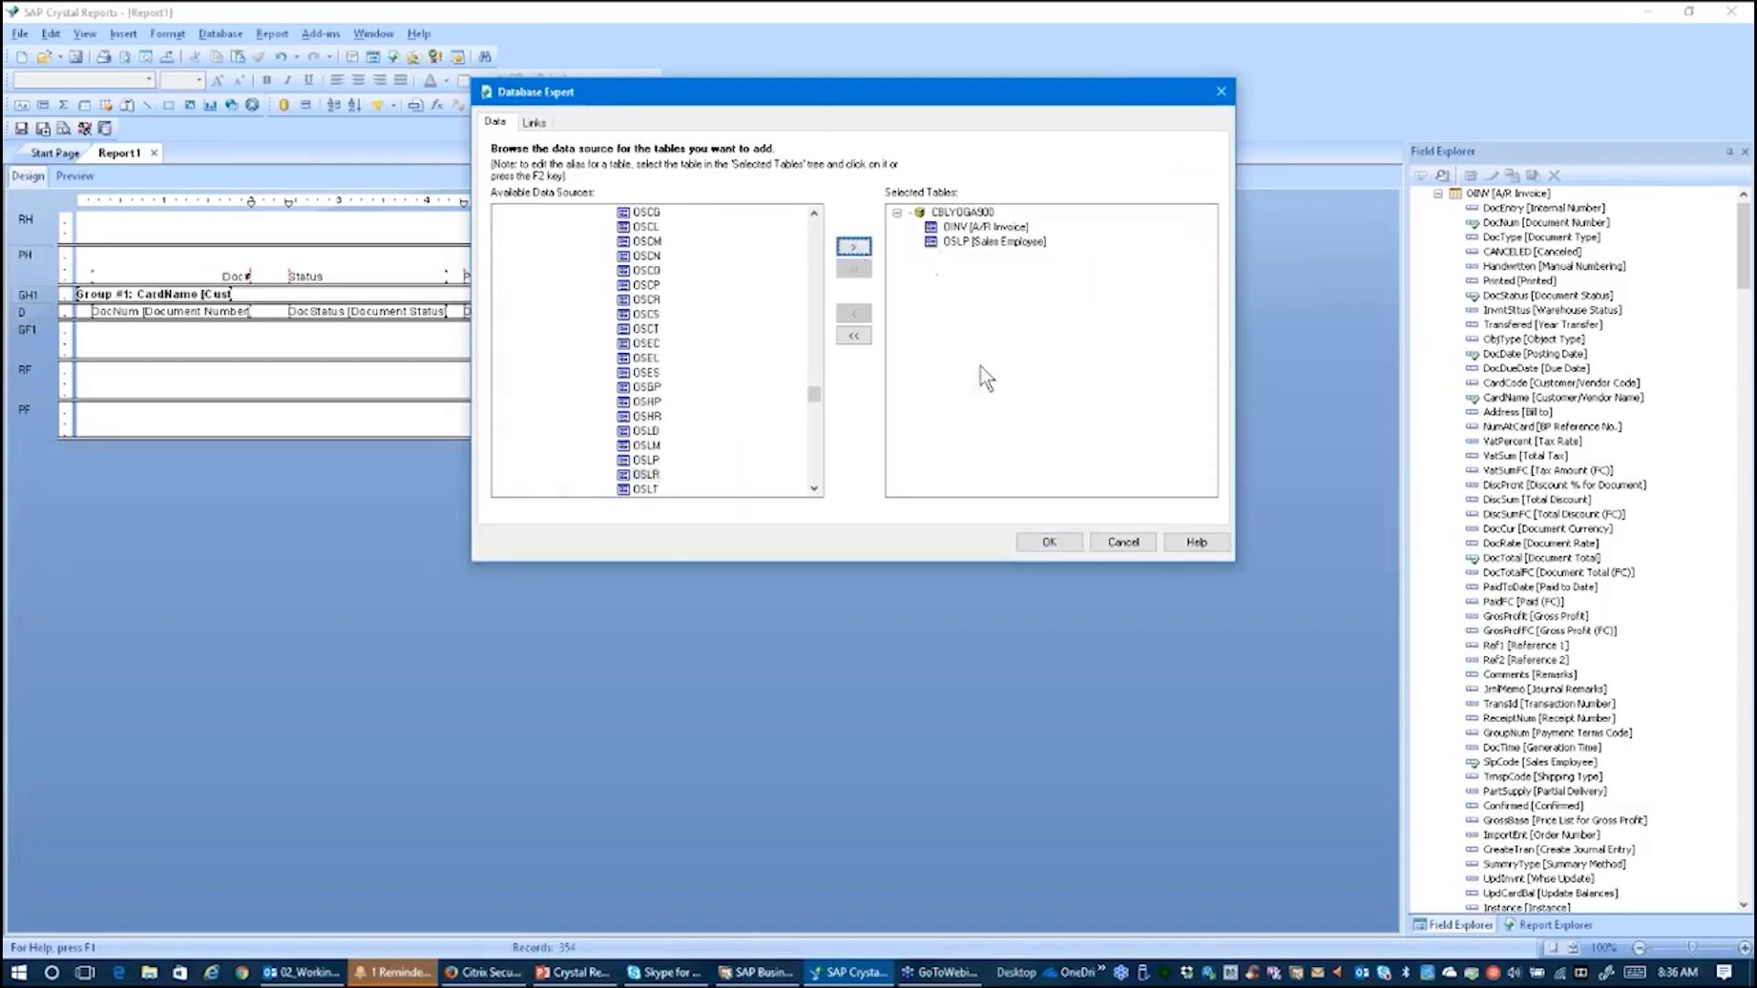
{"action": "left_click", "coordinate": [1043, 542]}
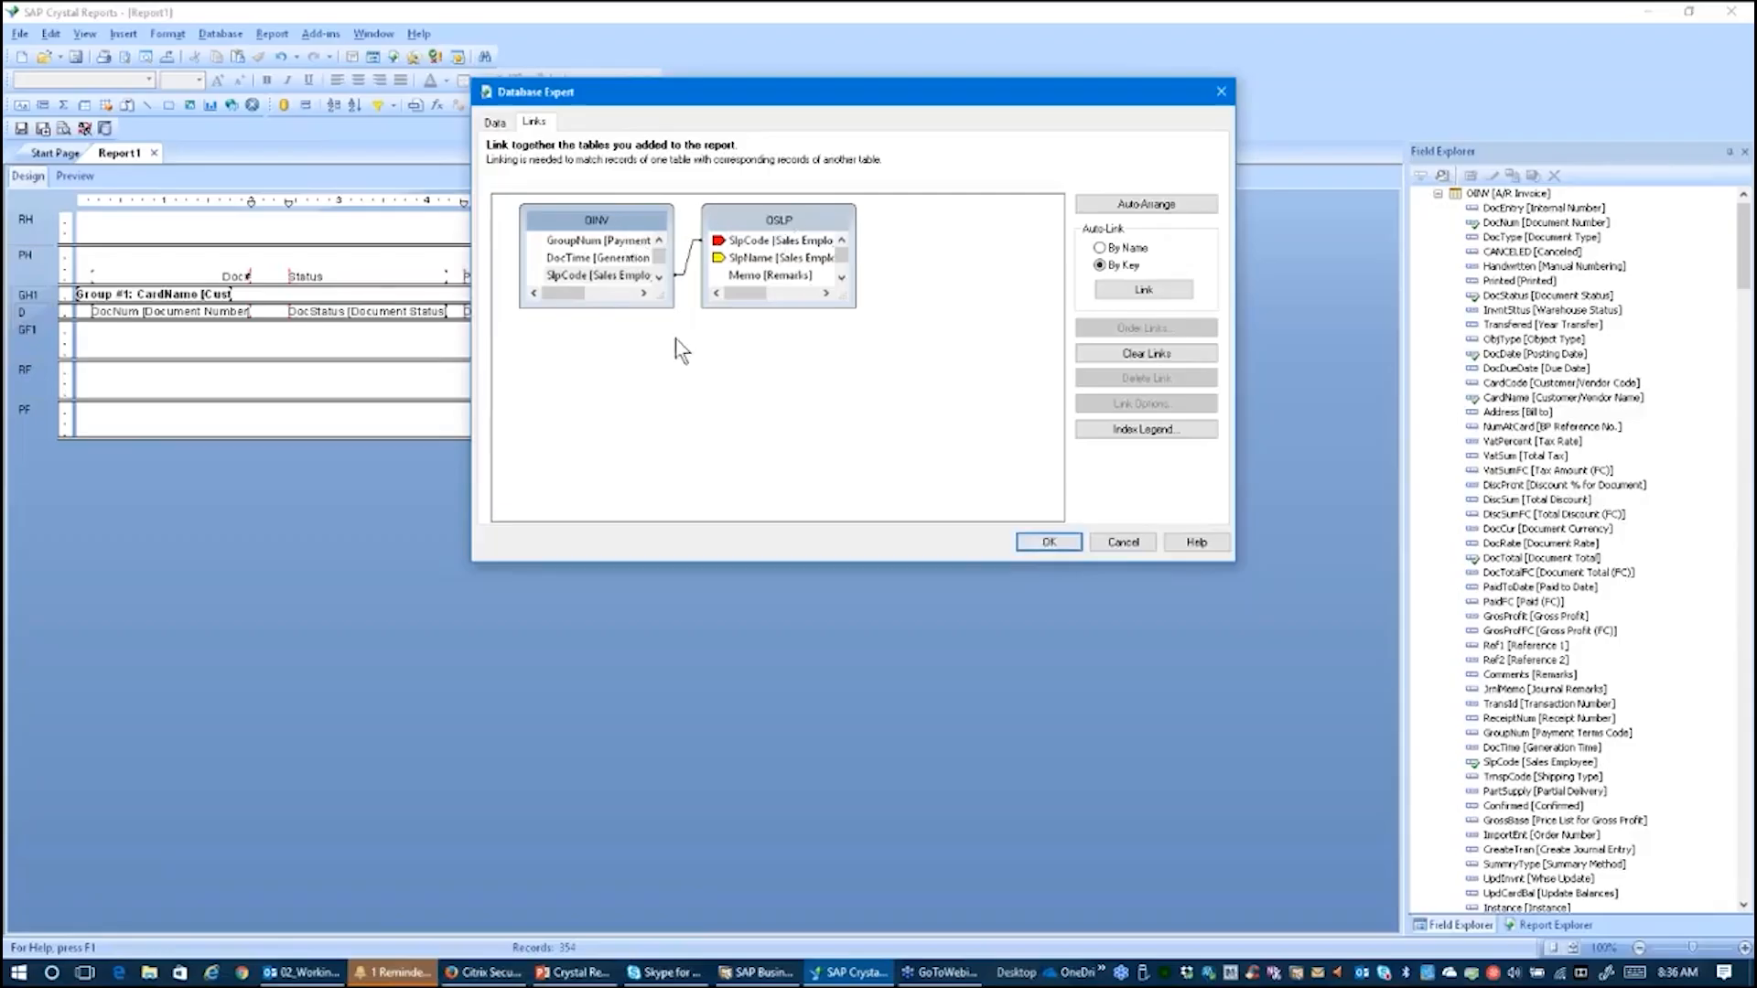
Step: Accept the SlpCode link between OINV and OSLP and refresh the report data
{"action": "left_click", "coordinate": [615, 276]}
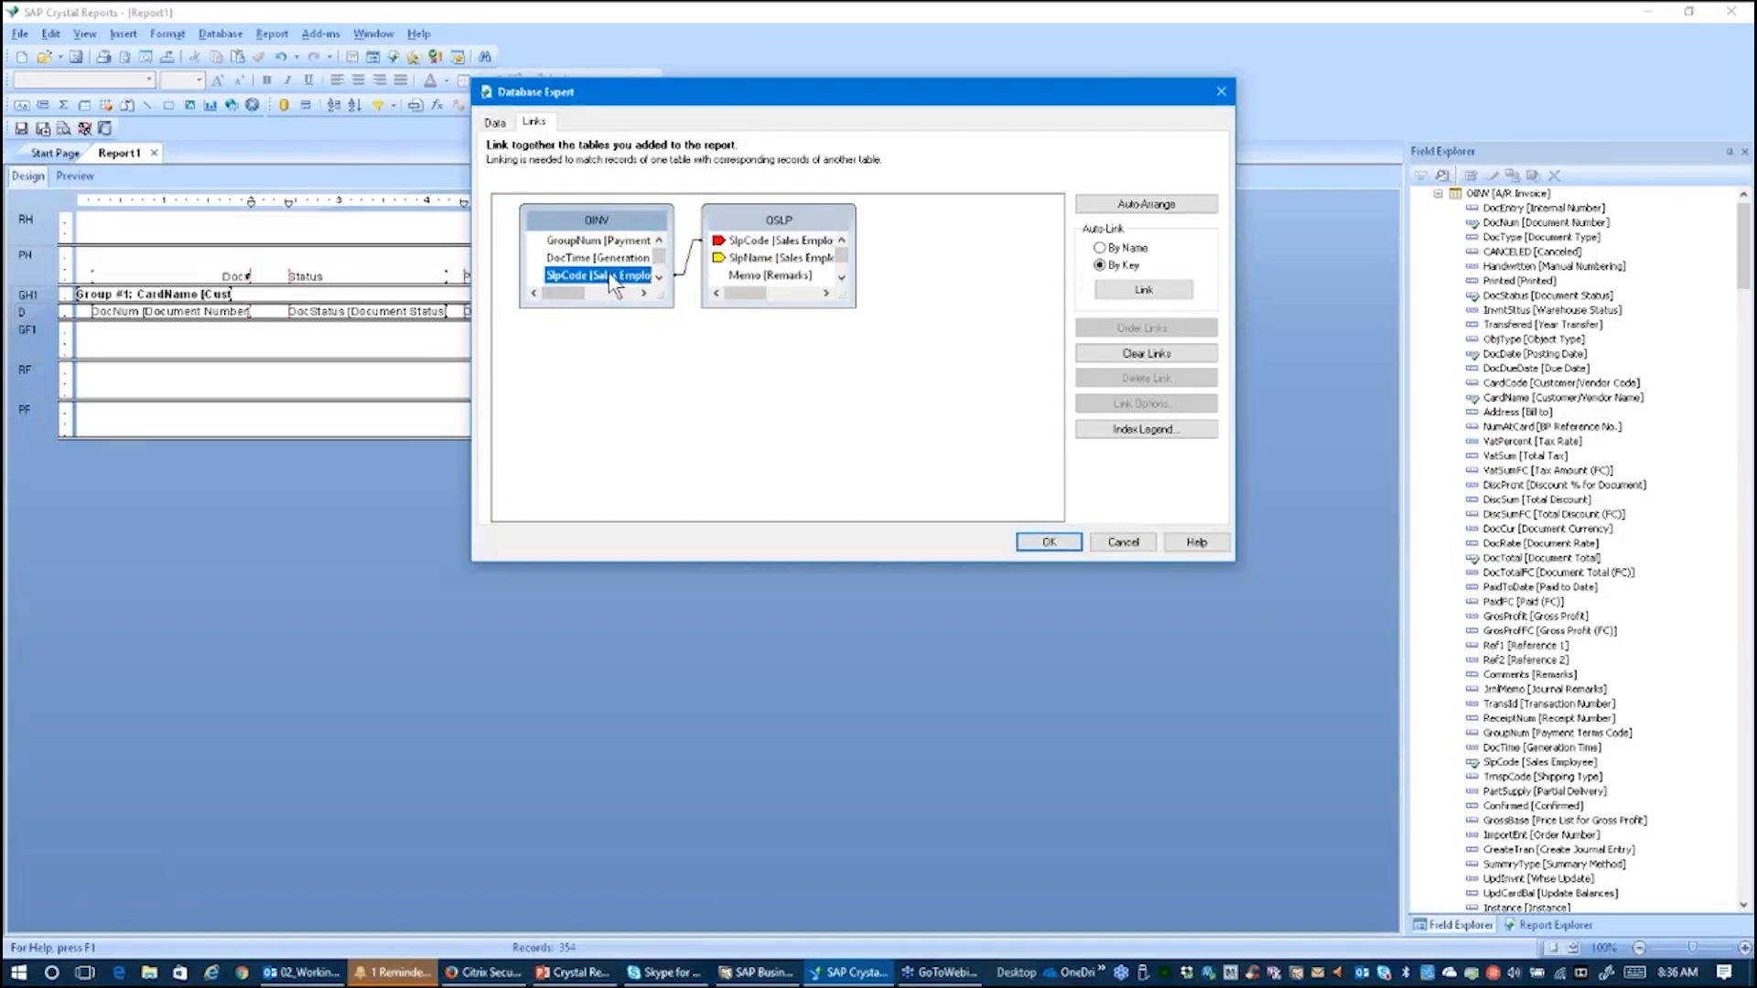
{"action": "left_click", "coordinate": [719, 241]}
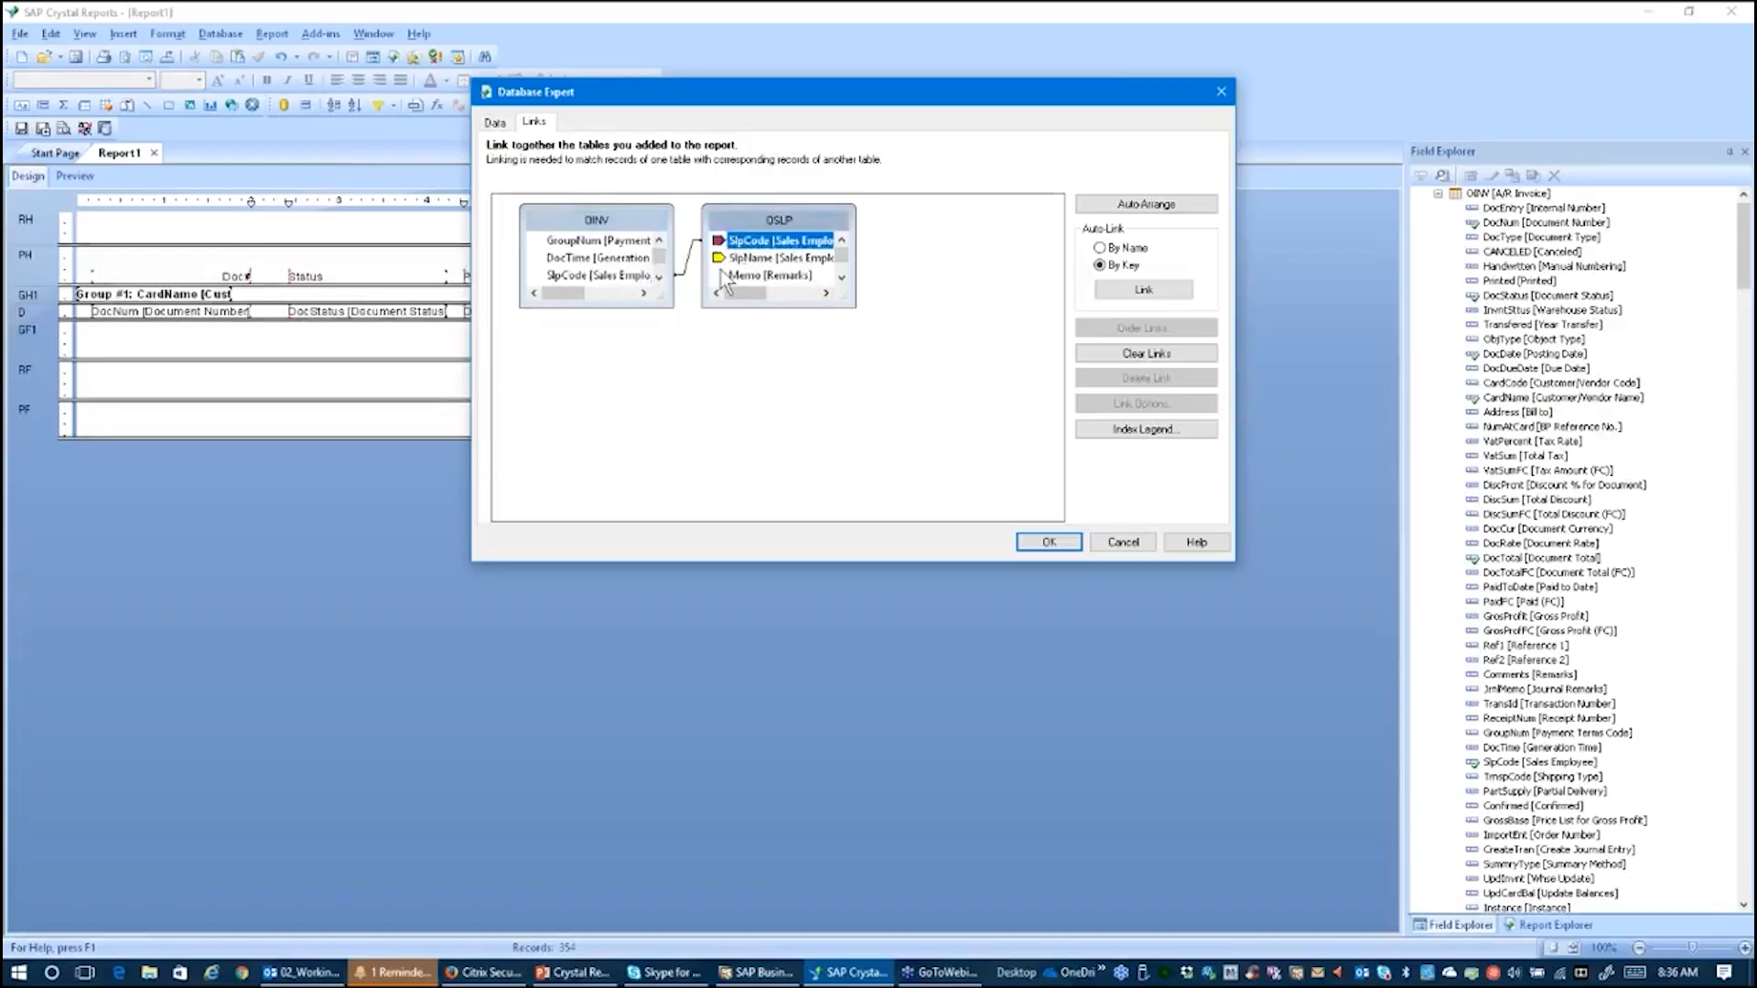
{"action": "left_click", "coordinate": [751, 260]}
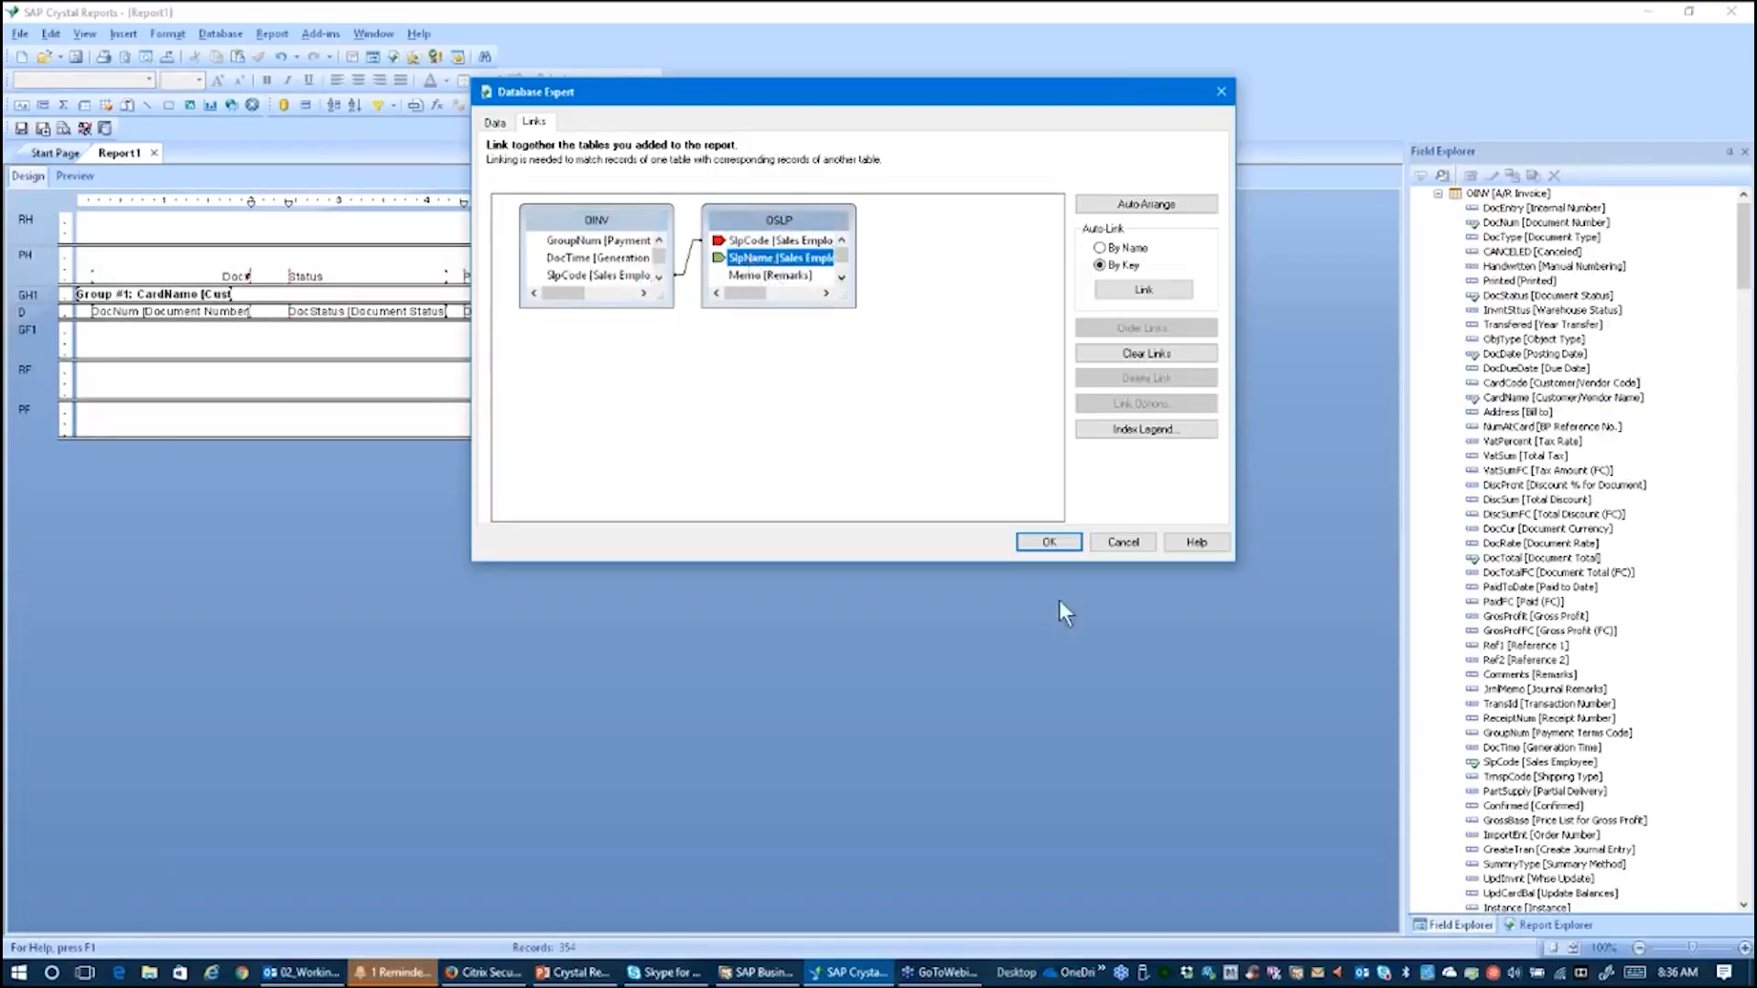
{"action": "left_click", "coordinate": [1061, 543]}
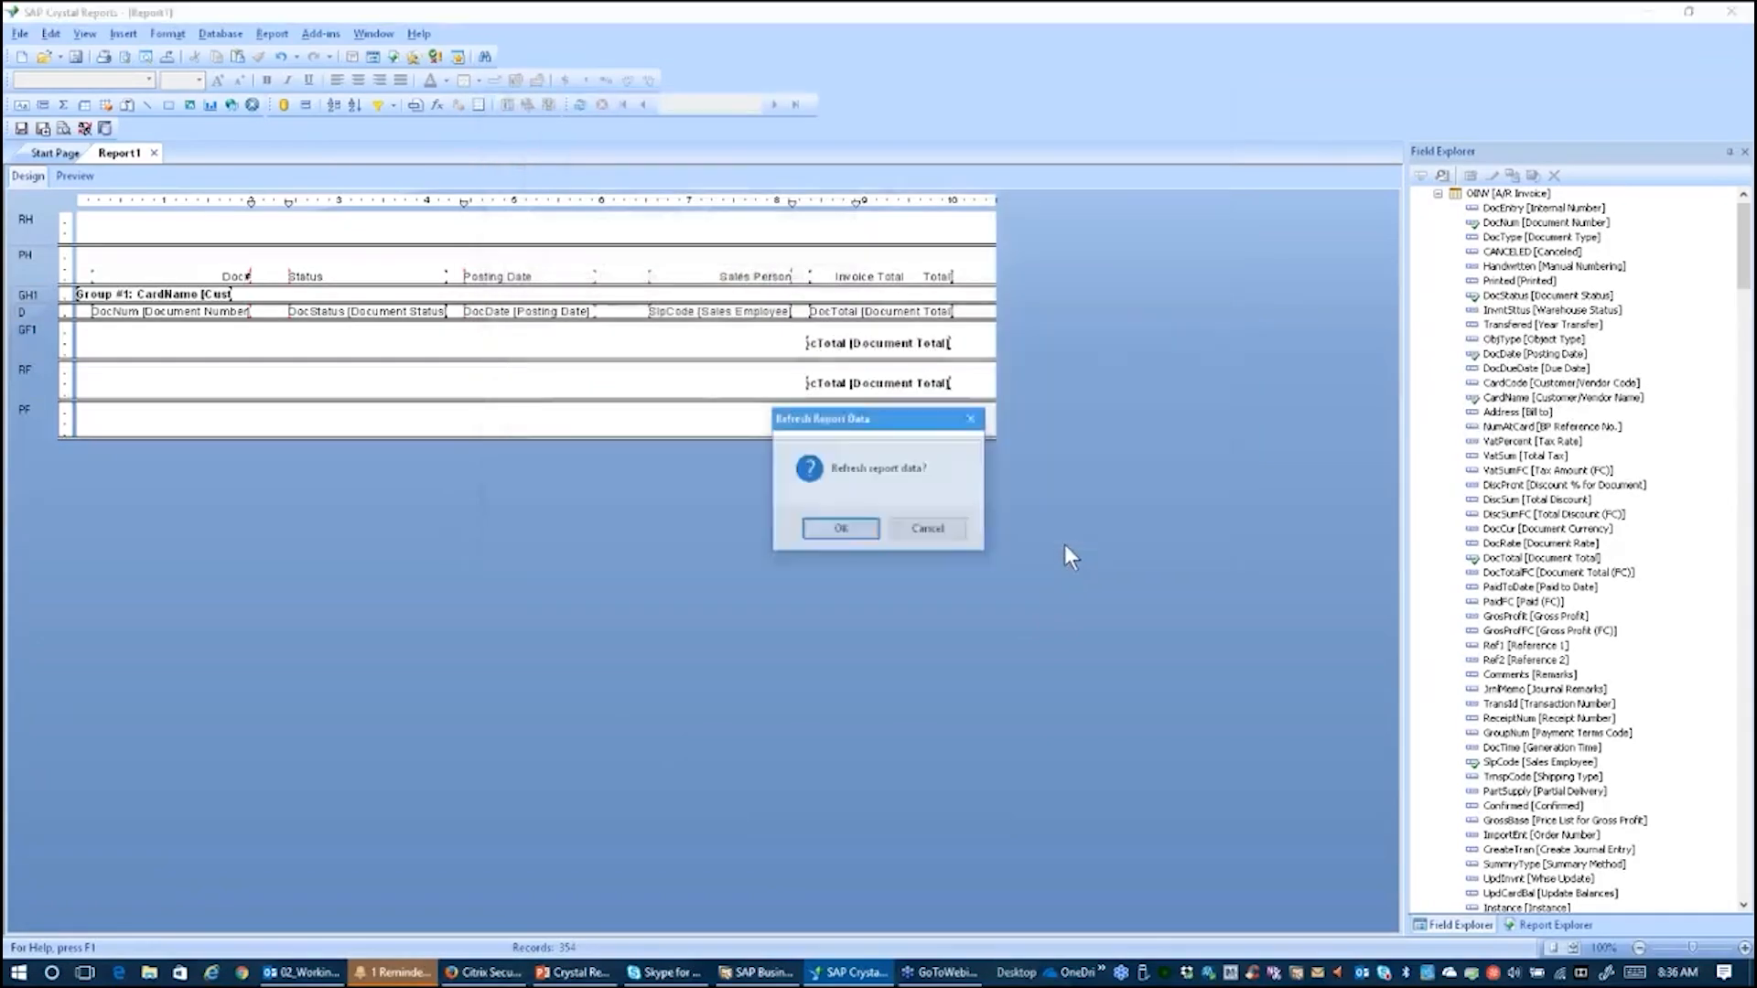
{"action": "left_click", "coordinate": [840, 530]}
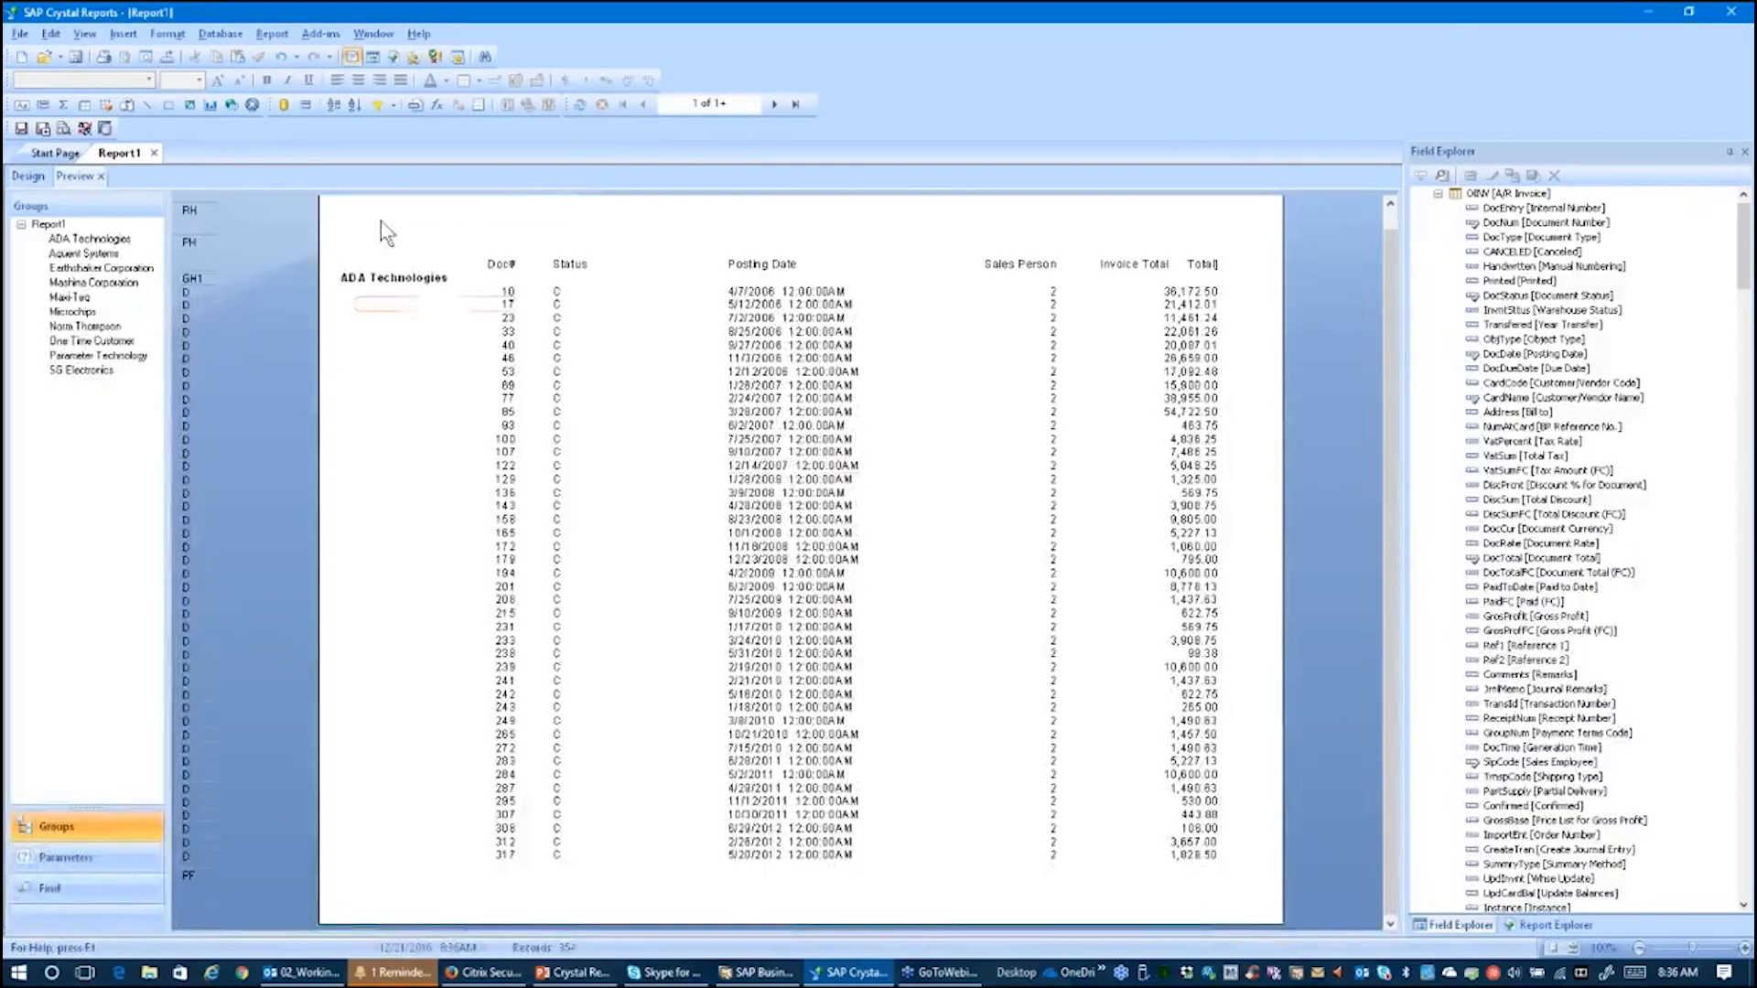
Step: Replace the SlpCode field in the details section with the OSLP SlpName field
{"action": "left_click", "coordinate": [27, 175]}
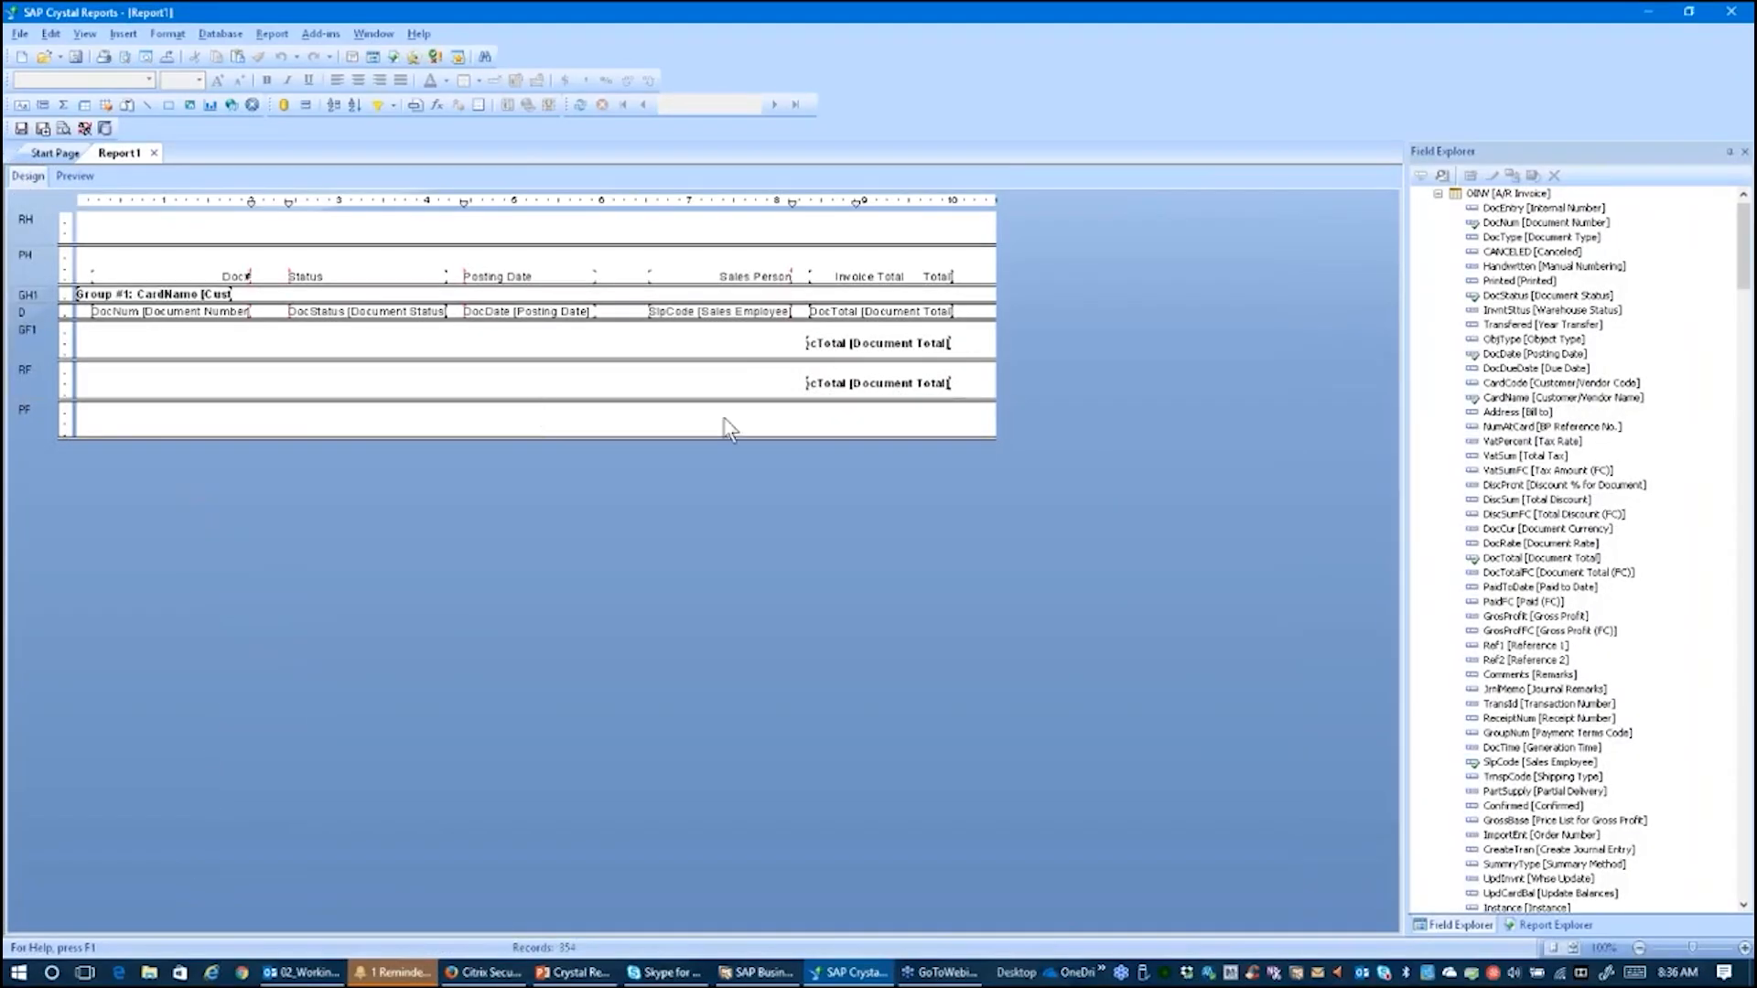
{"action": "left_click", "coordinate": [1671, 15]}
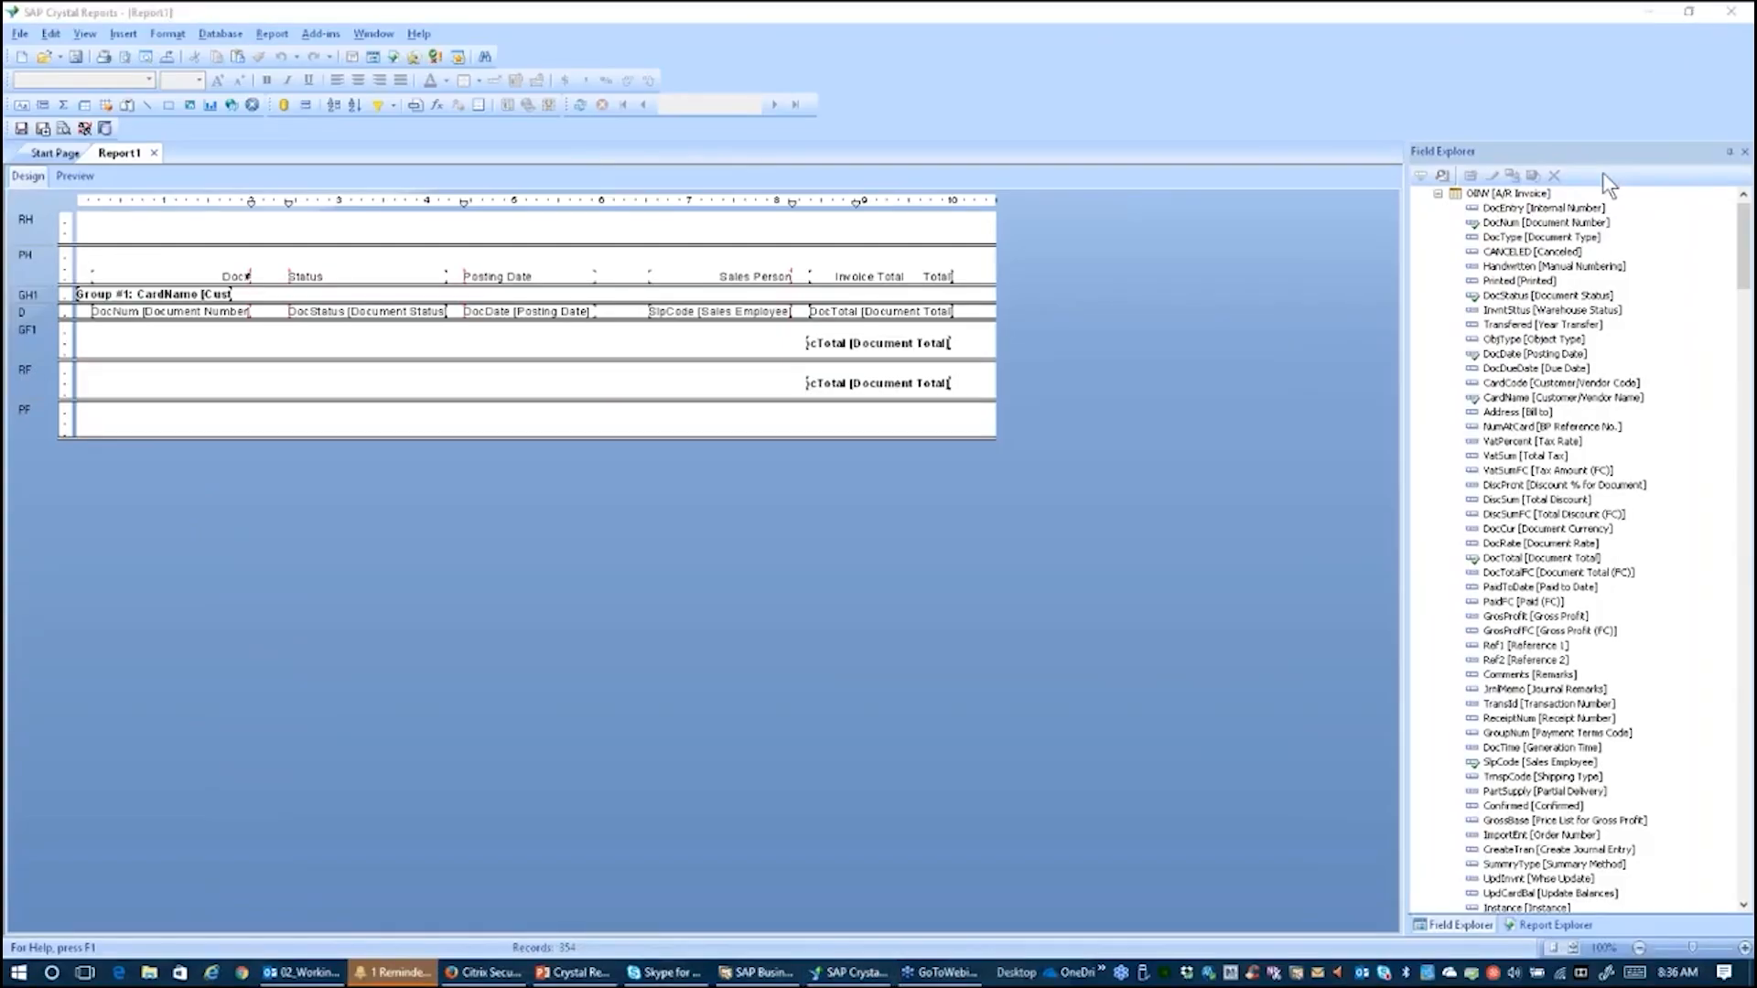
{"action": "left_click", "coordinate": [1437, 195]}
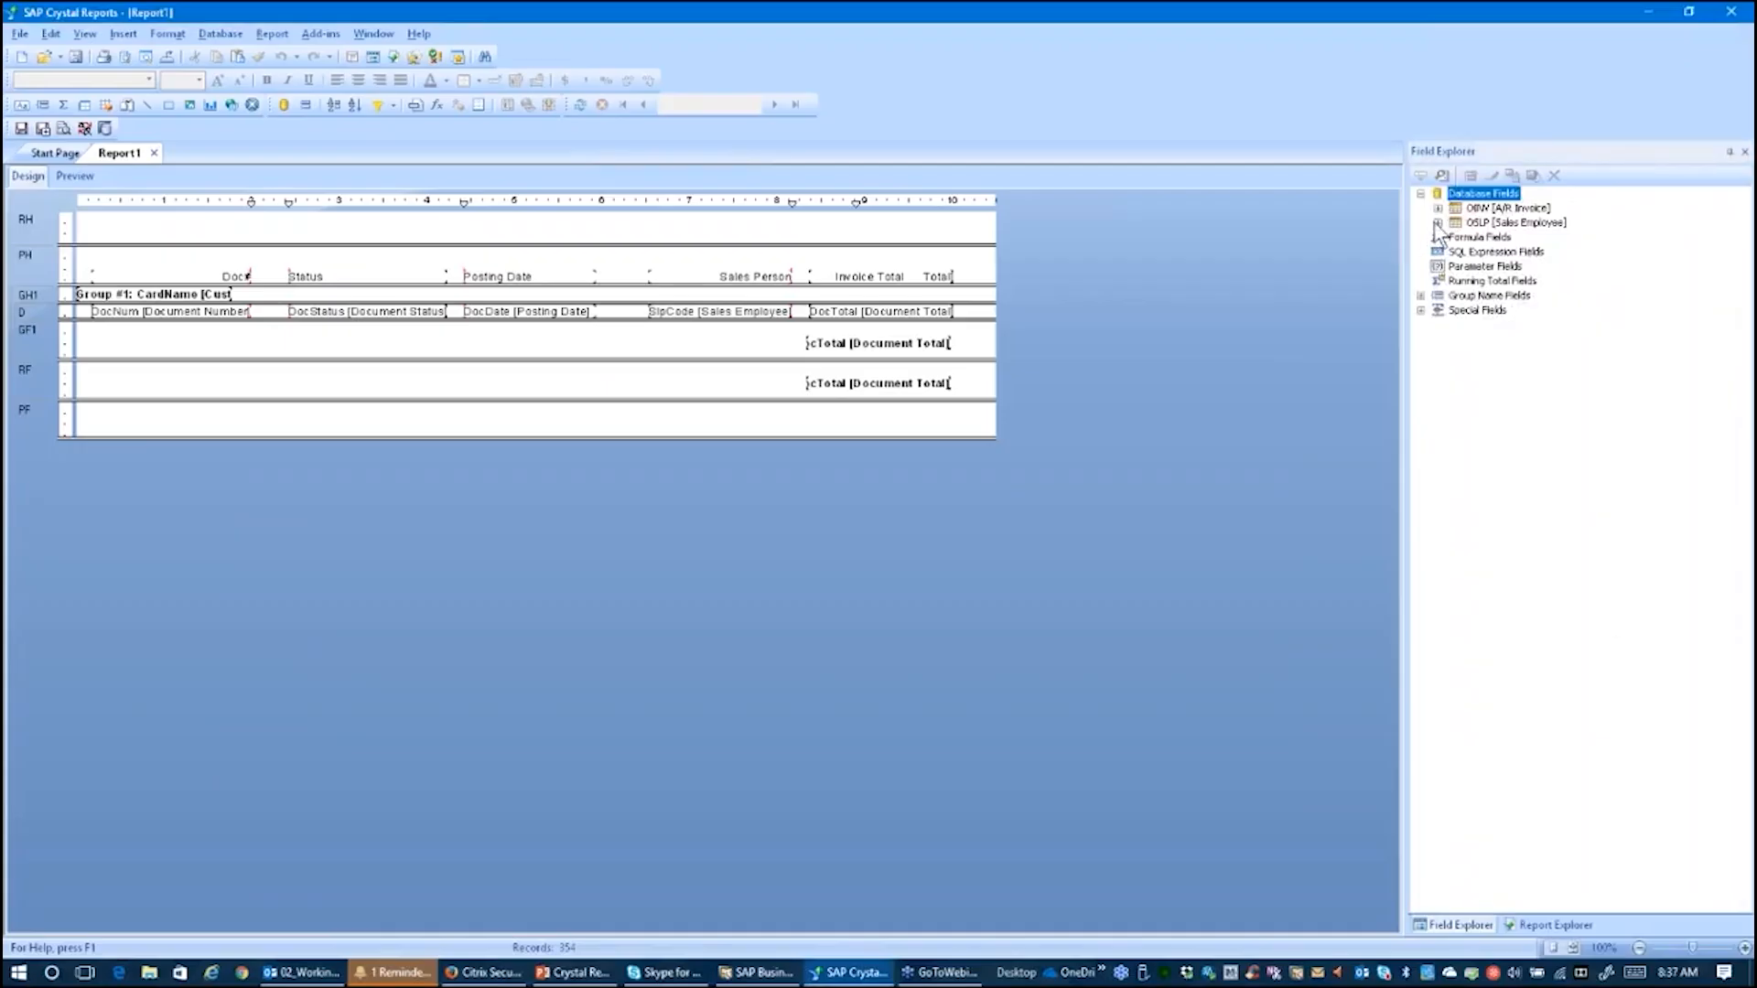
{"action": "left_click", "coordinate": [1437, 223]}
{"action": "left_click", "coordinate": [688, 313]}
{"action": "key", "text": "Delete"}
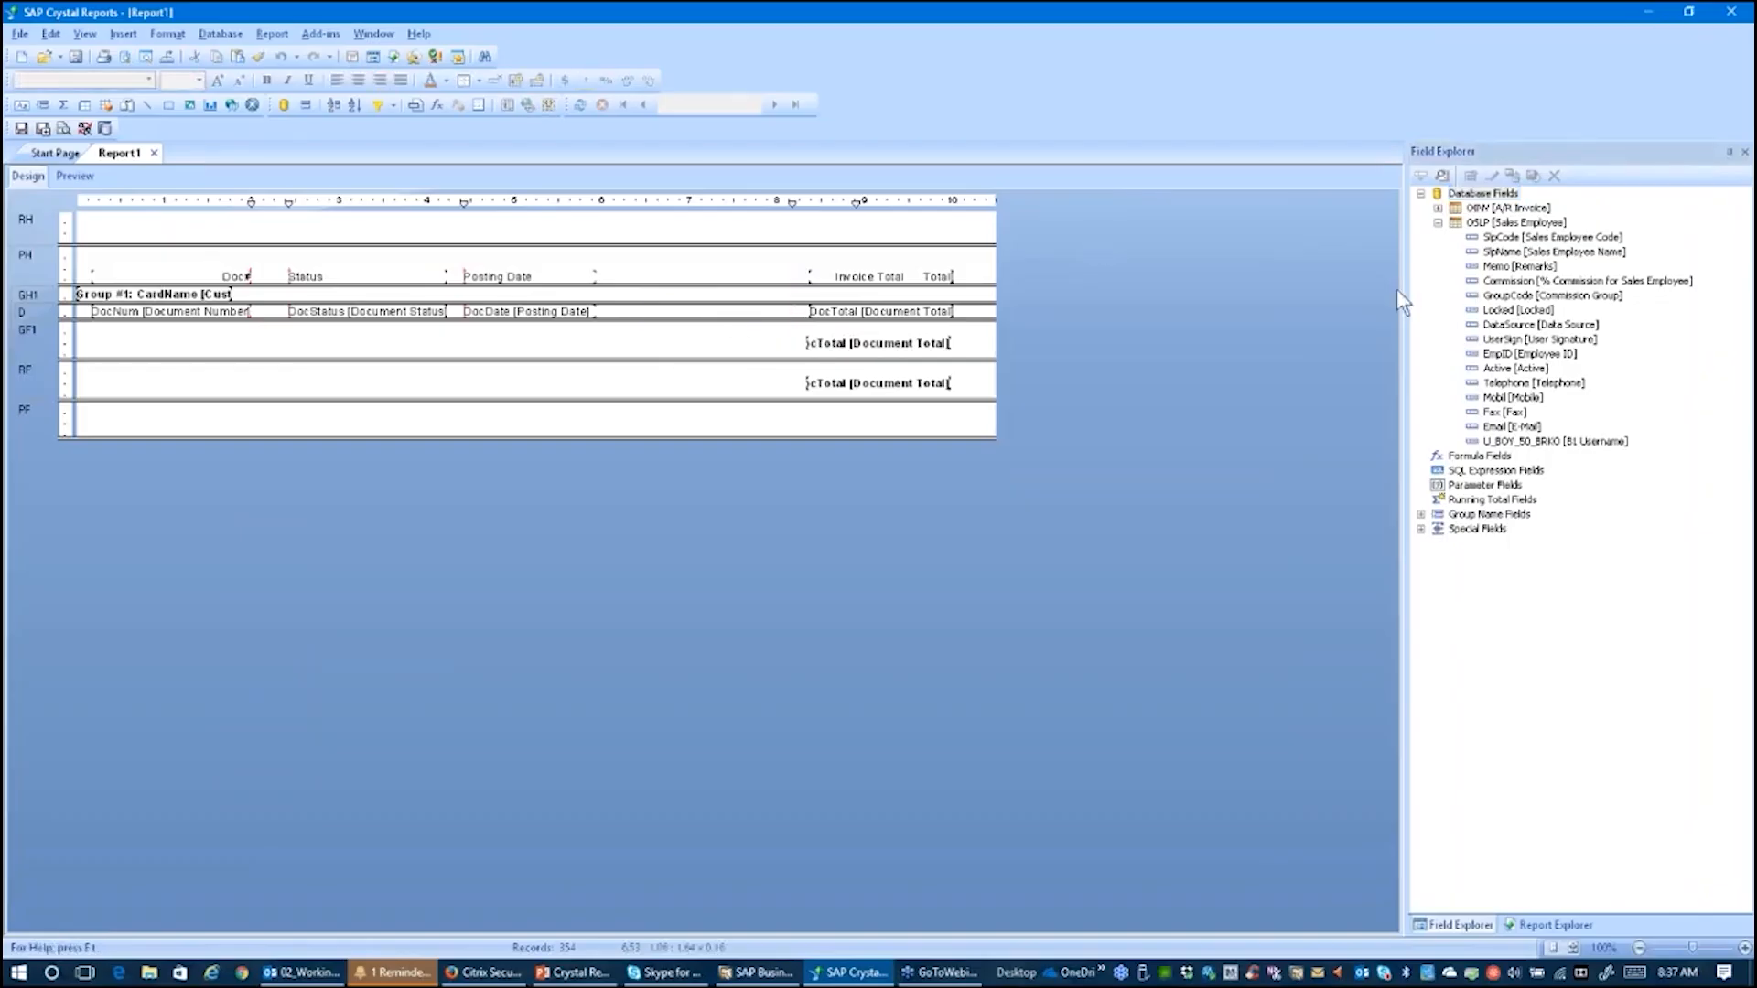
{"action": "left_click", "coordinate": [1535, 253]}
{"action": "left_click_drag", "start_coordinate": [1533, 263], "coordinate": [626, 320]}
Step: Rename the SlpName column heading to Sales Persons
{"action": "left_click", "coordinate": [656, 279]}
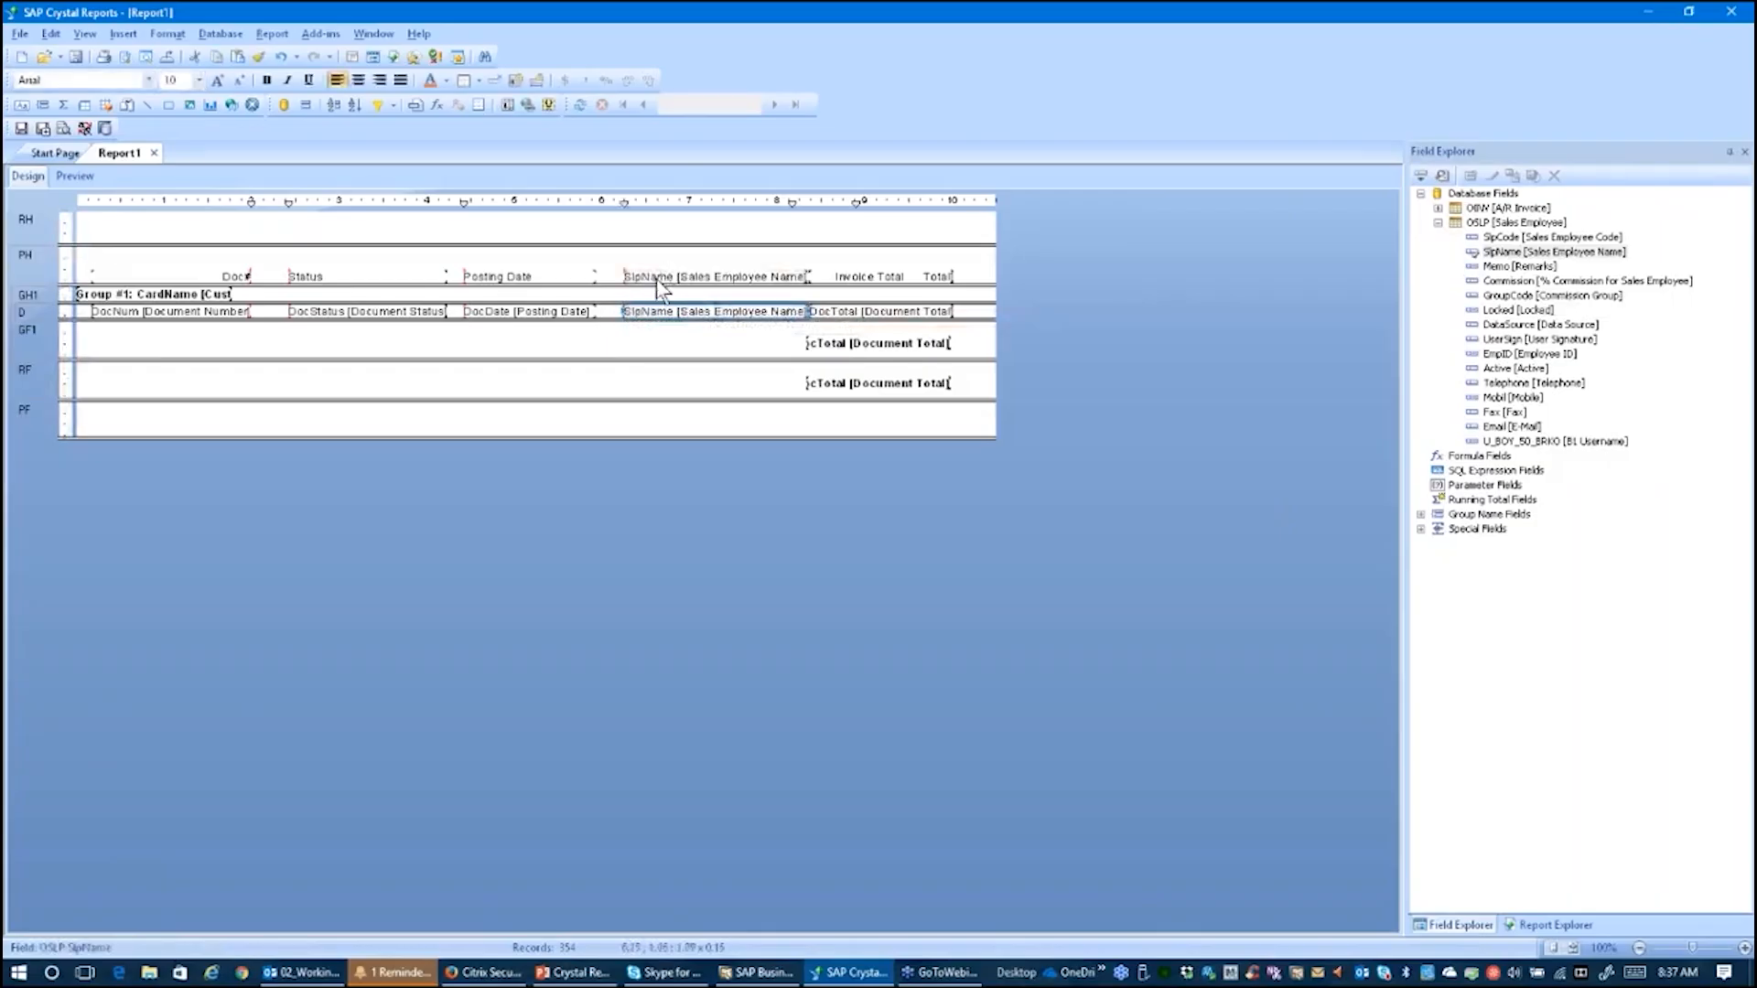
{"action": "left_click", "coordinate": [656, 278]}
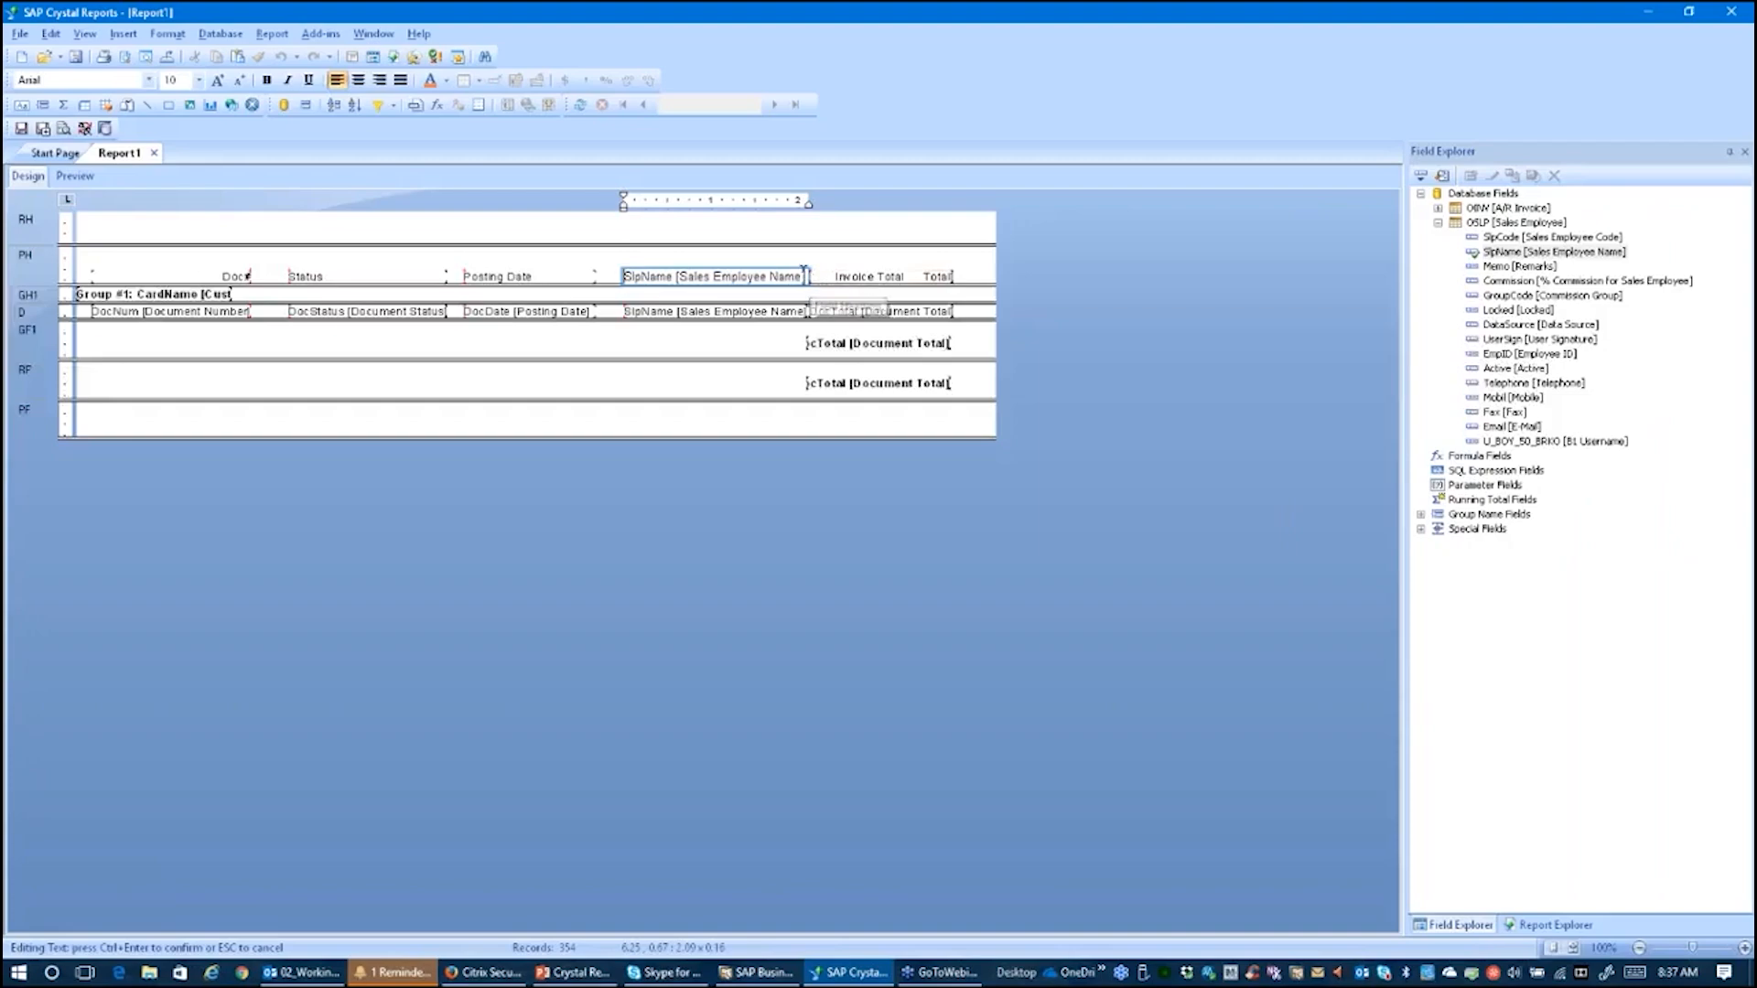
{"action": "left_click_drag", "start_coordinate": [808, 278], "coordinate": [609, 294]}
{"action": "type", "text": "S"}
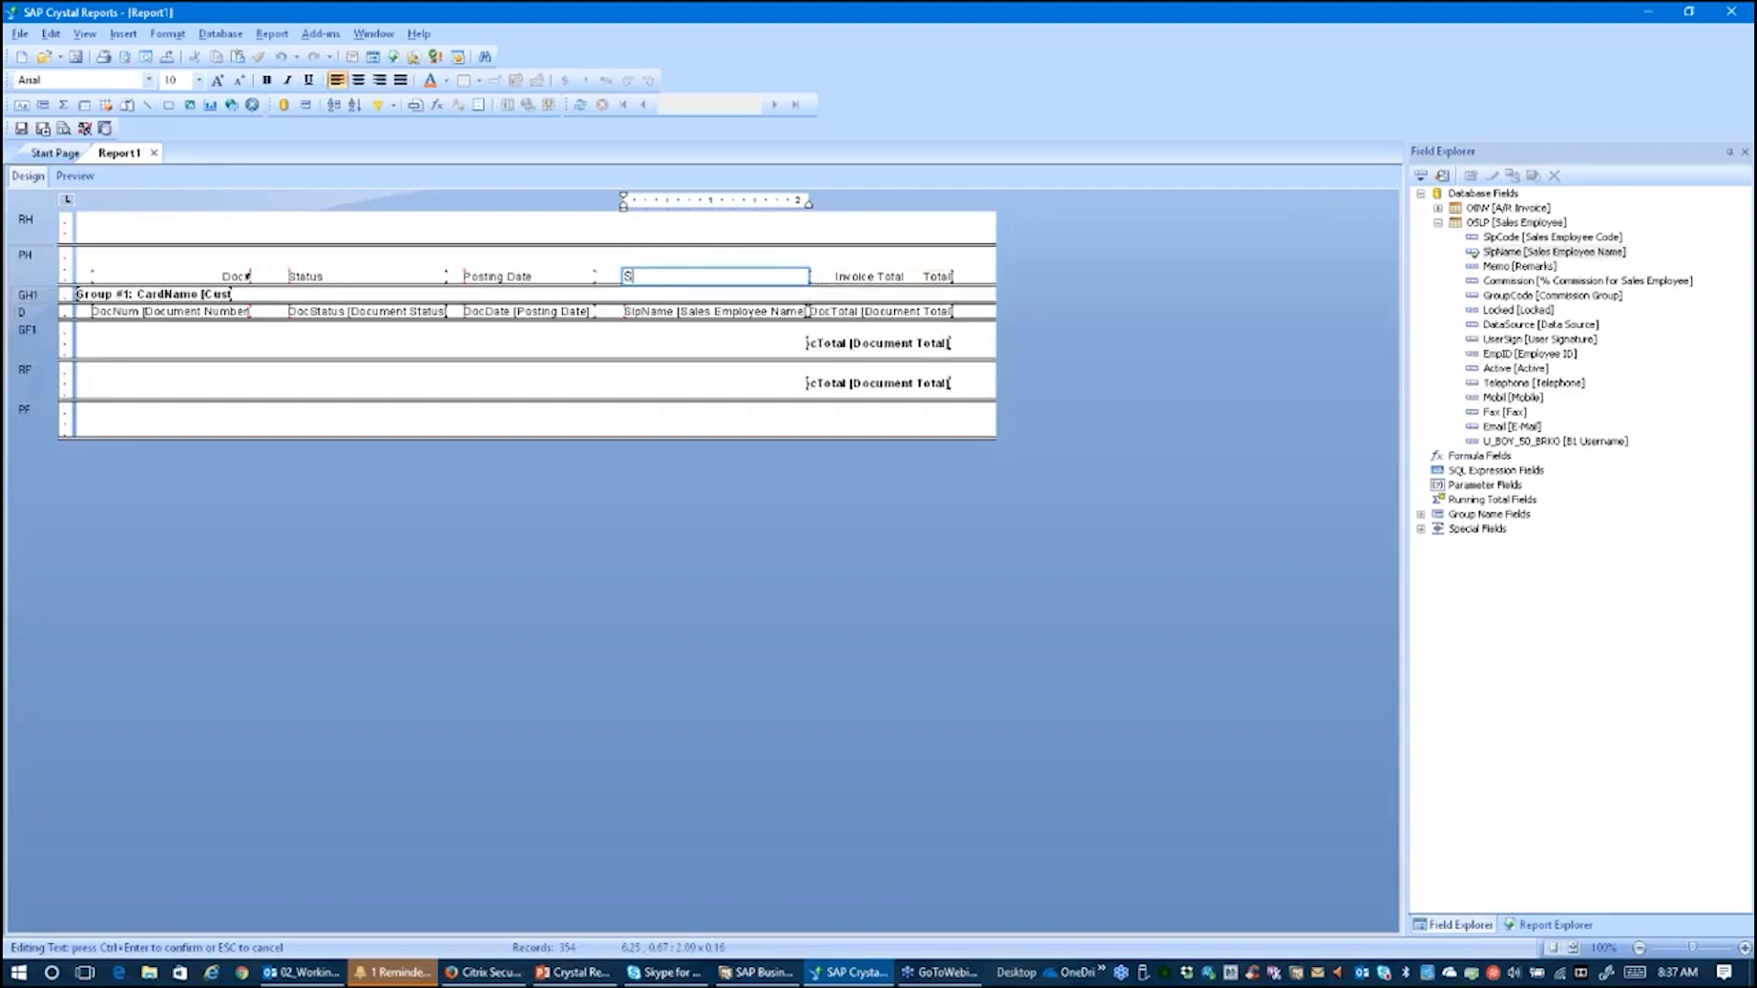
{"action": "type", "text": "ales Persons"}
{"action": "left_click", "coordinate": [613, 329]}
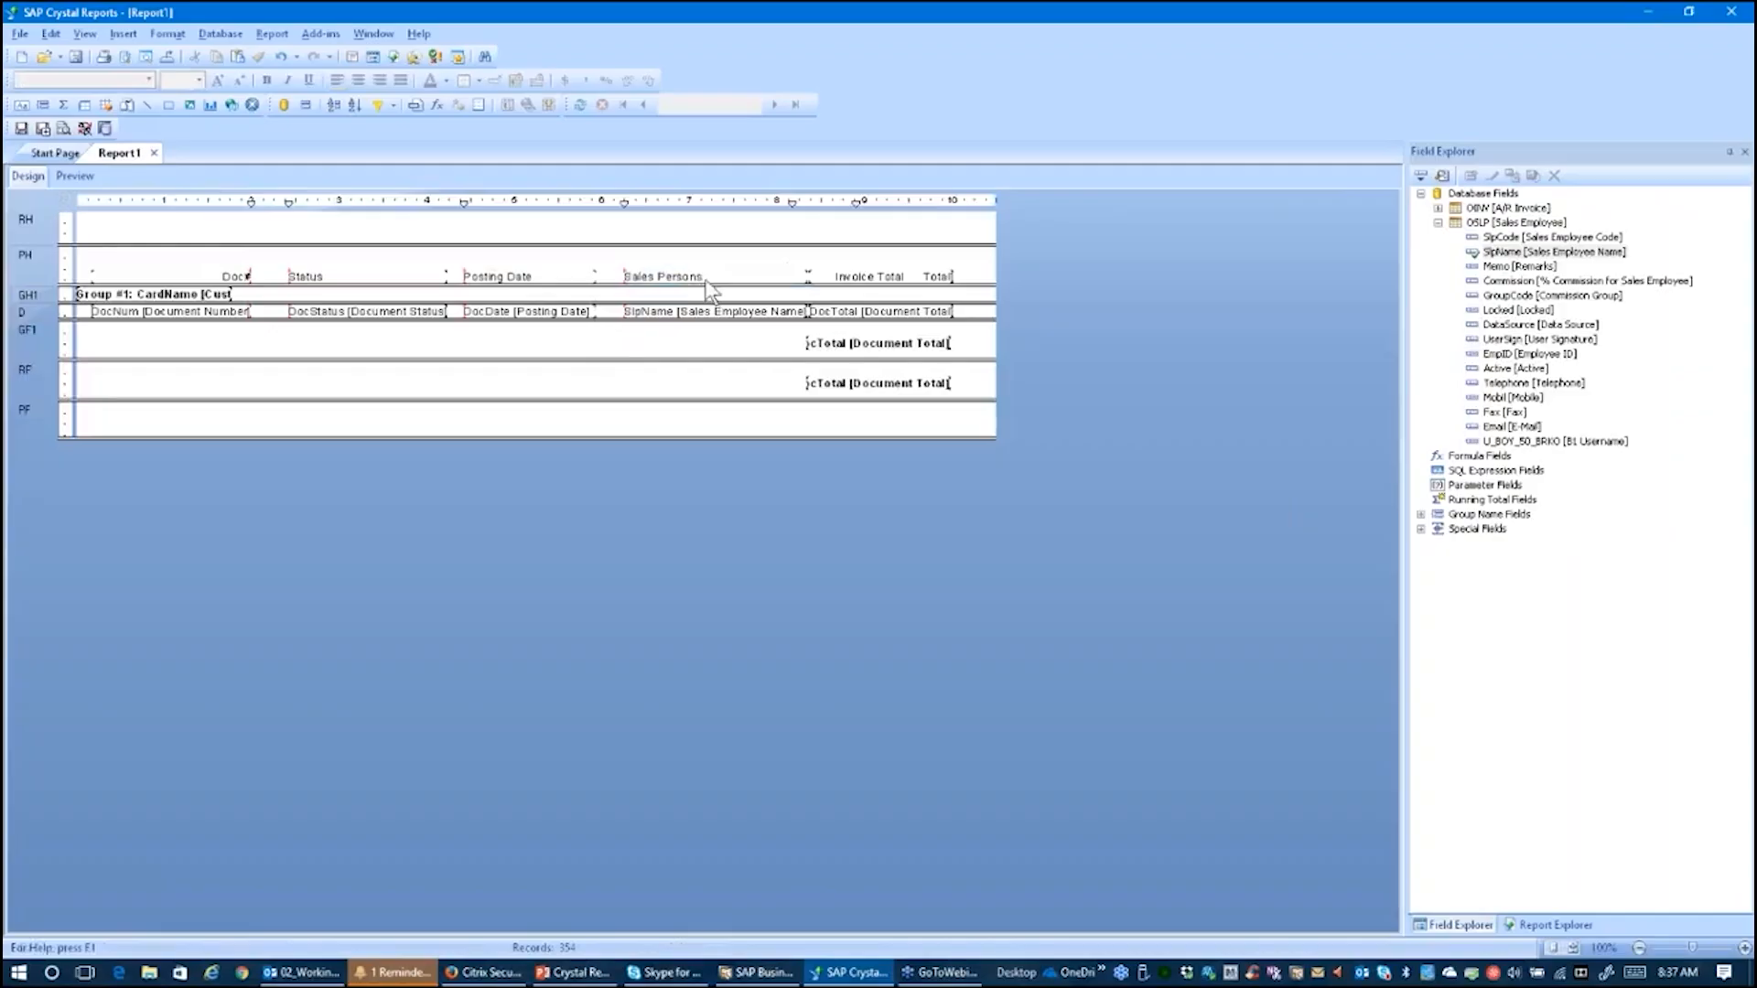
Step: Delete the extra word Total from the Invoice Total column heading
{"action": "left_click", "coordinate": [881, 277]}
{"action": "double_click", "coordinate": [903, 276]}
{"action": "left_click_drag", "start_coordinate": [903, 276], "coordinate": [977, 267]}
{"action": "left_click", "coordinate": [950, 276]}
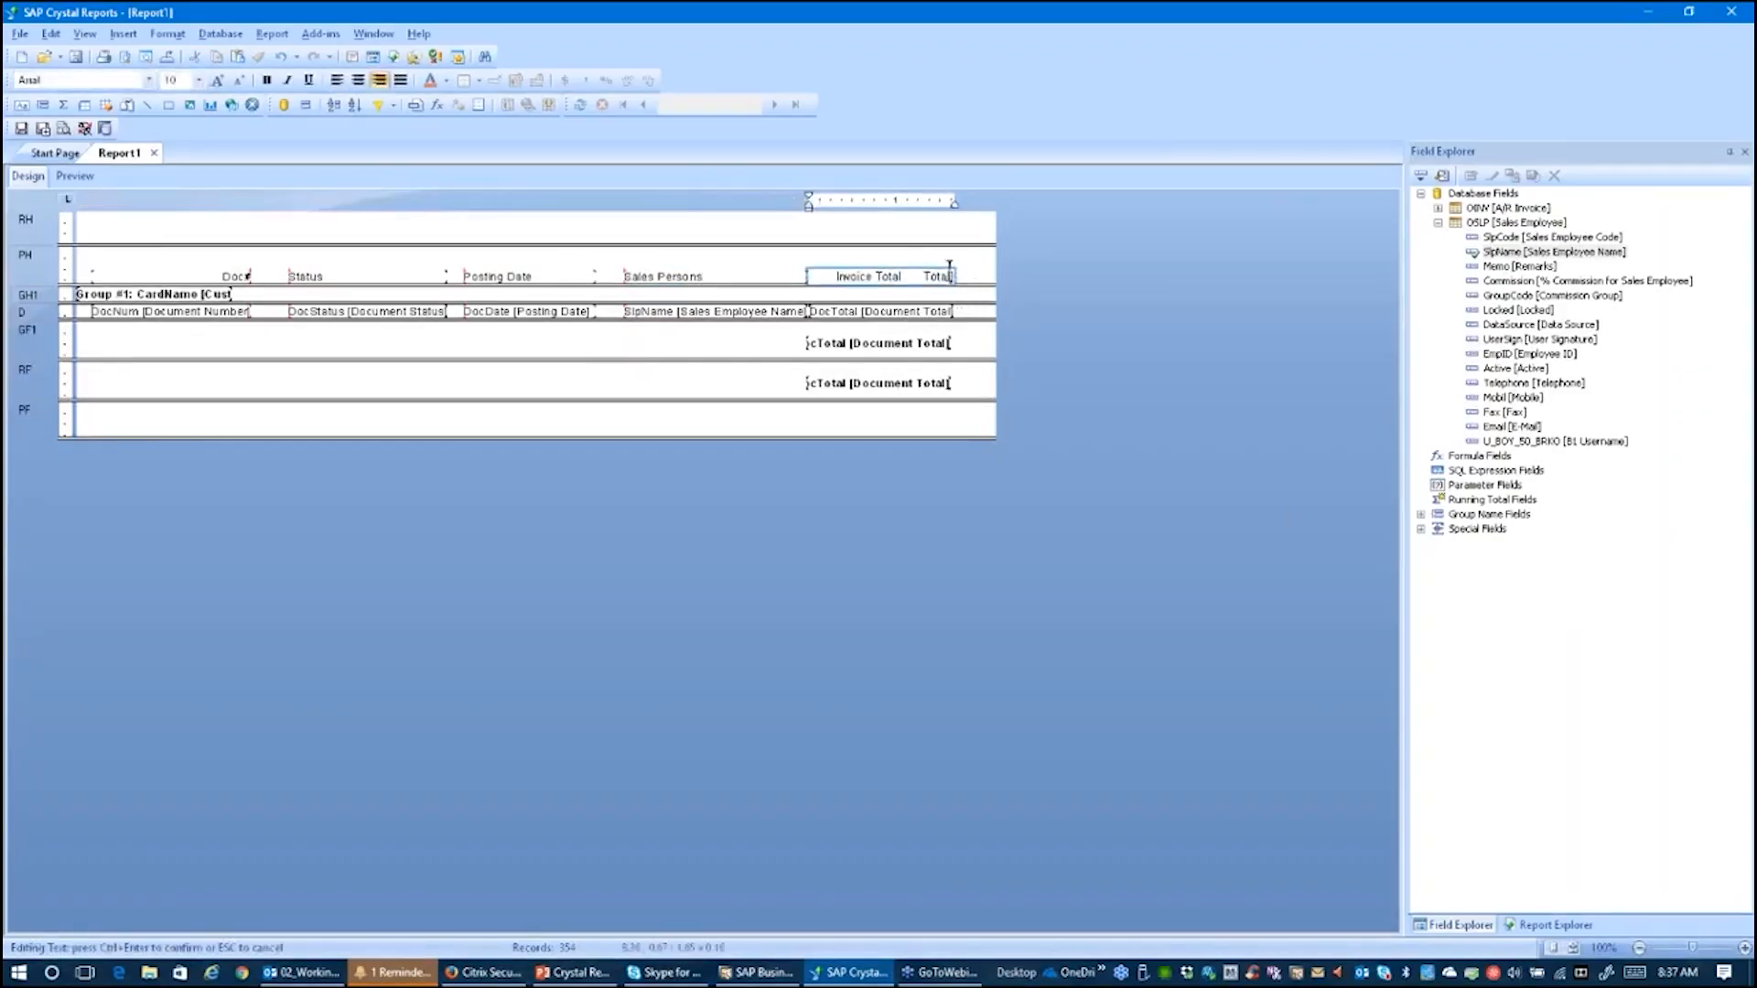
{"action": "left_click_drag", "start_coordinate": [957, 277], "coordinate": [926, 277]}
{"action": "key", "text": "Delete"}
{"action": "left_click", "coordinate": [733, 394]}
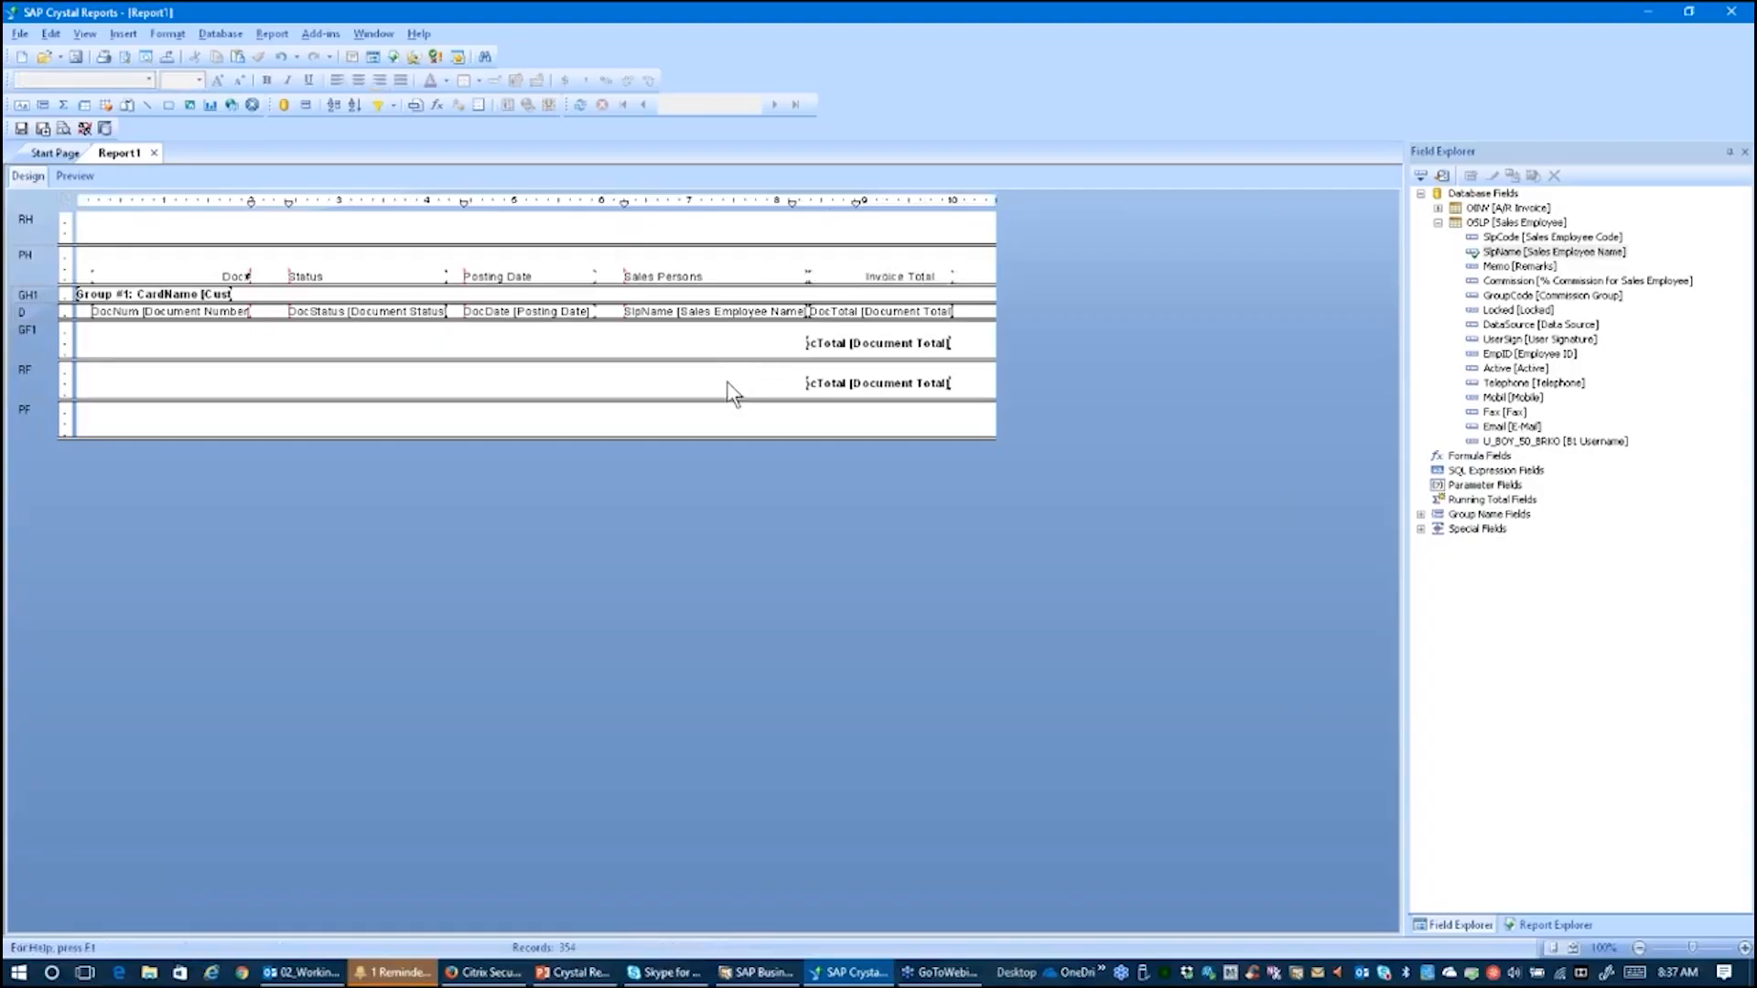
Step: Preview the report's pages with the sales person names, then go back to design
{"action": "left_click", "coordinate": [79, 176]}
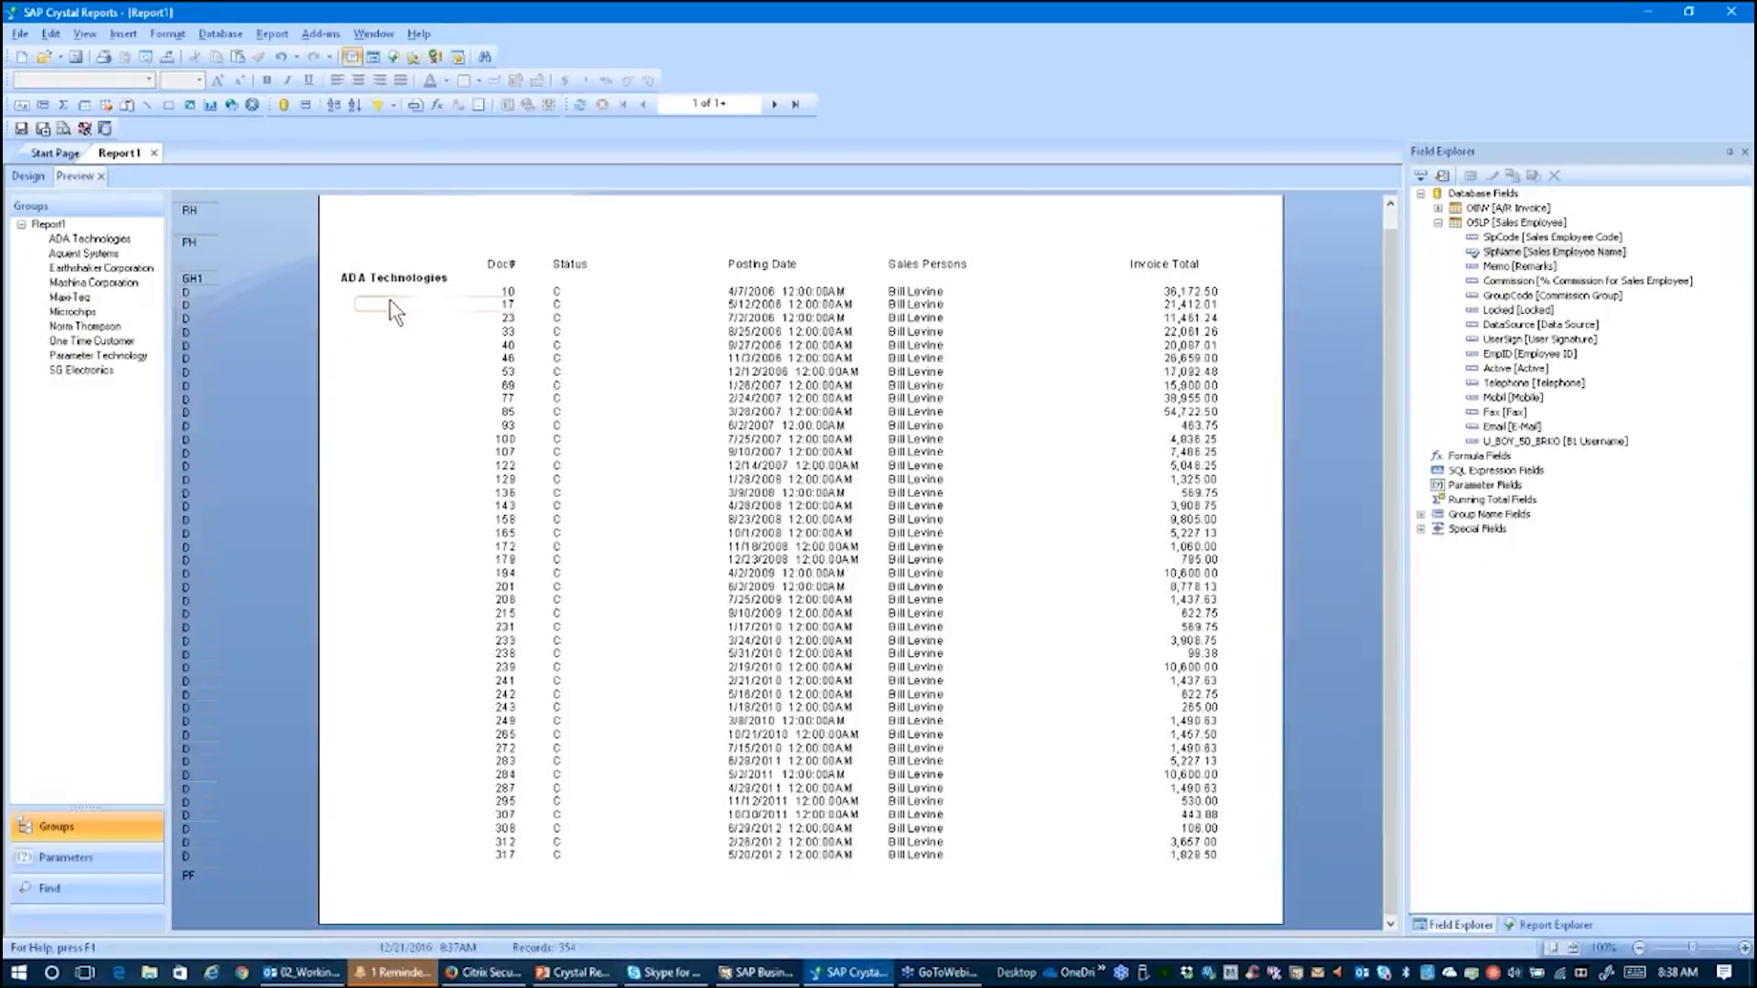
{"action": "left_click", "coordinate": [774, 106]}
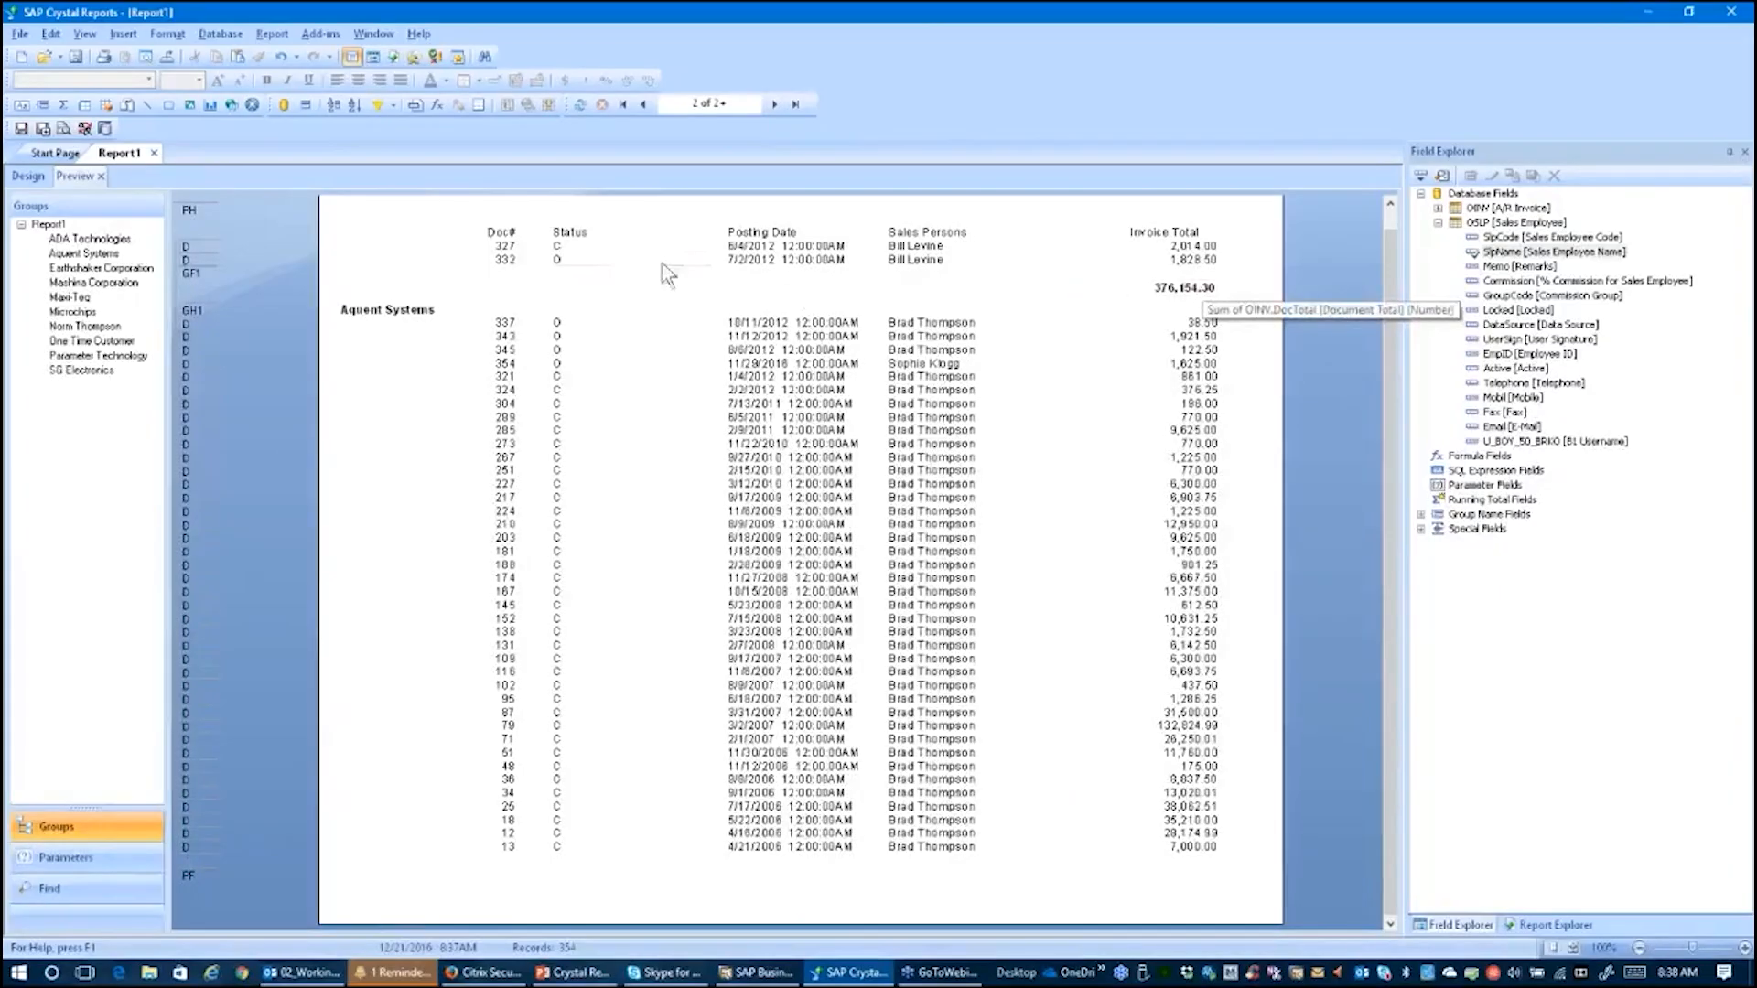
{"action": "left_click", "coordinate": [27, 181]}
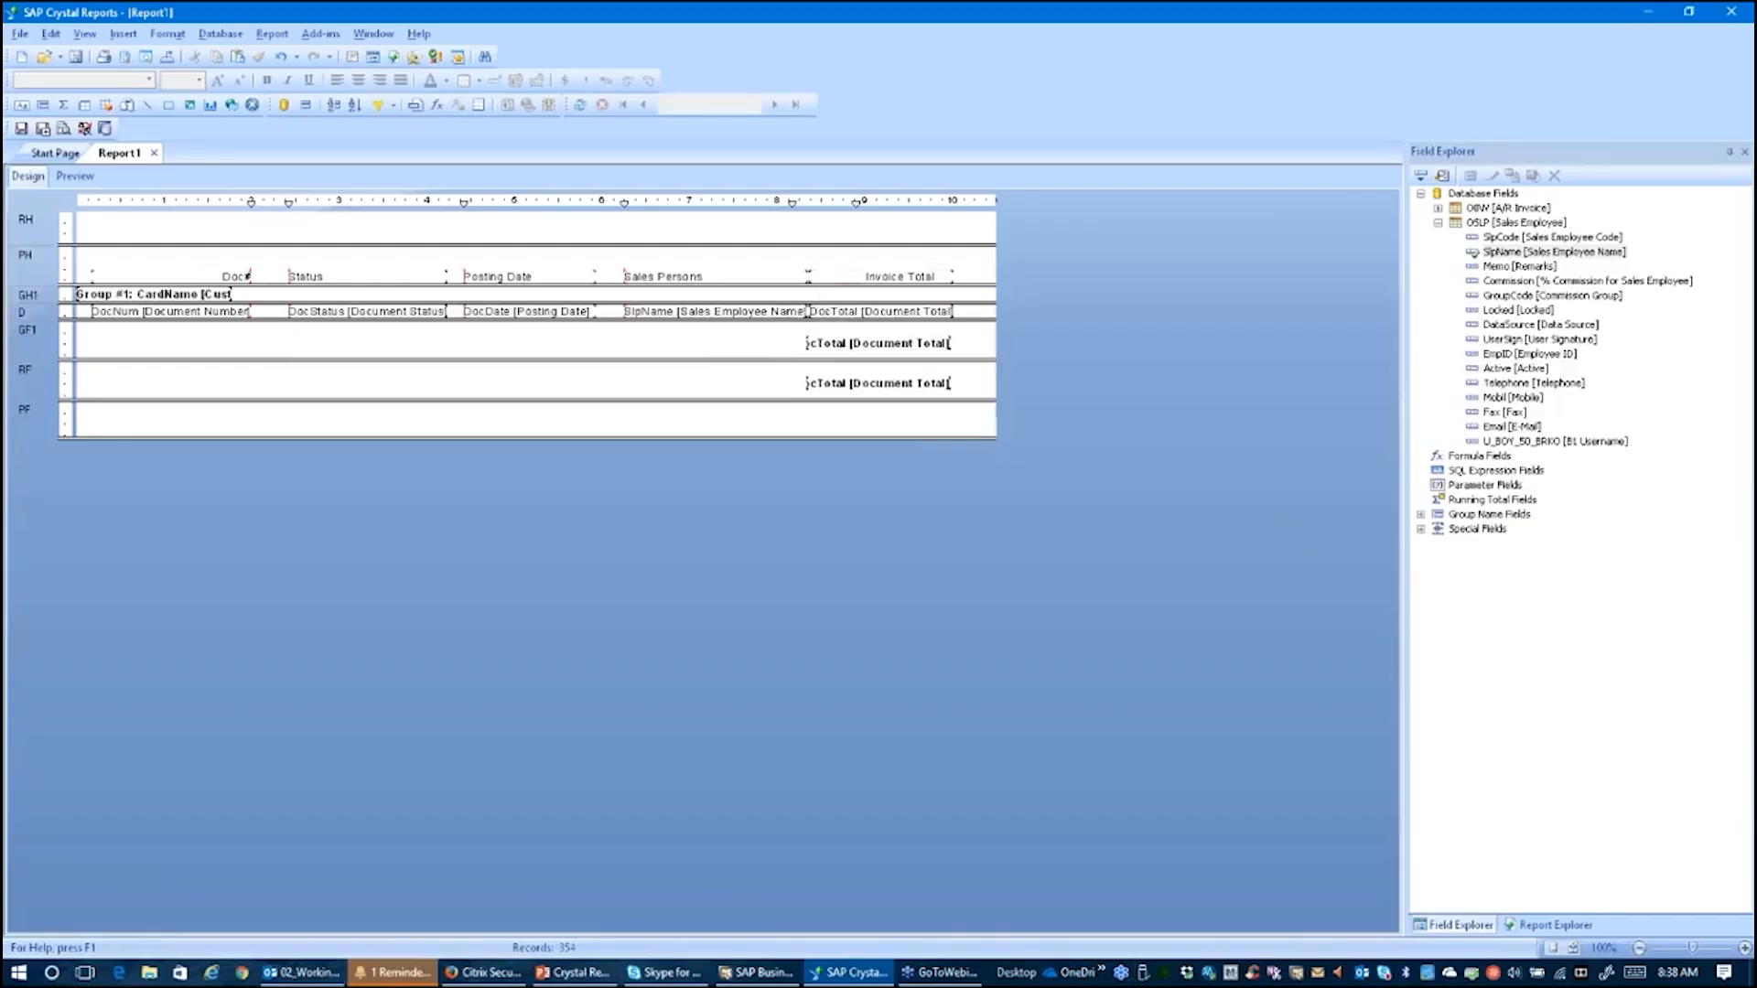
Step: Make the page header section slightly taller
{"action": "left_click_drag", "start_coordinate": [817, 286], "coordinate": [817, 289]}
{"action": "left_click_drag", "start_coordinate": [817, 287], "coordinate": [817, 287]}
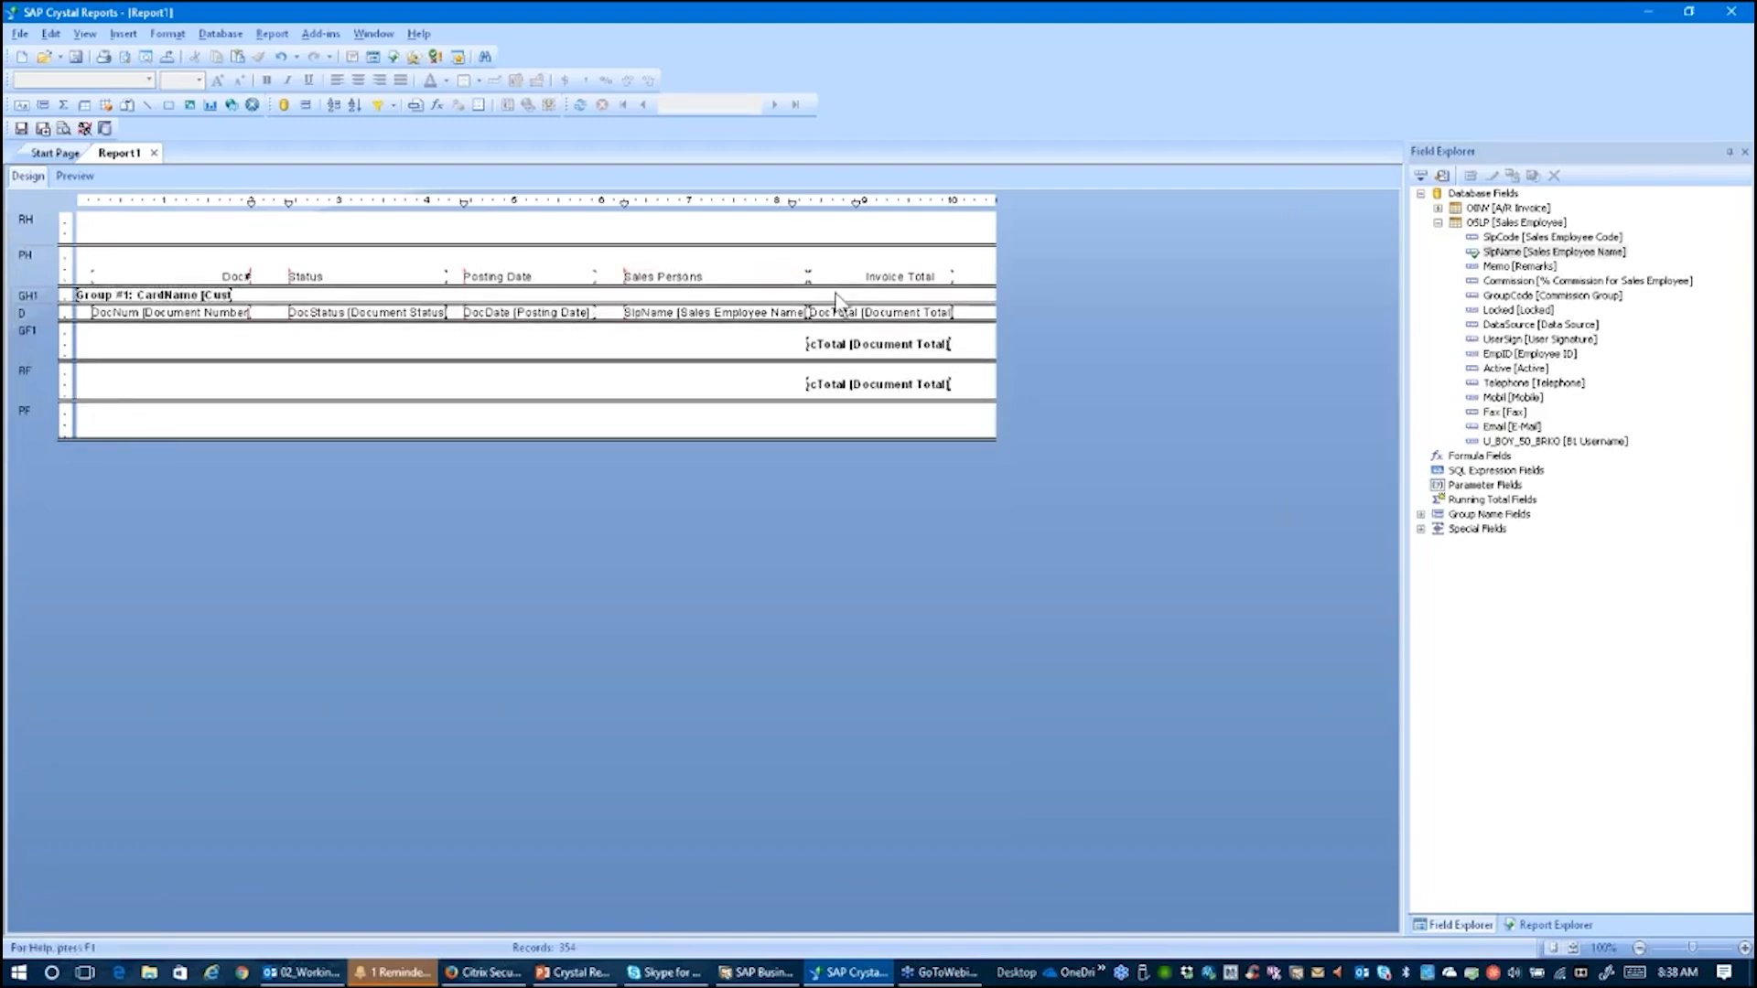
{"action": "left_click_drag", "start_coordinate": [838, 287], "coordinate": [838, 296]}
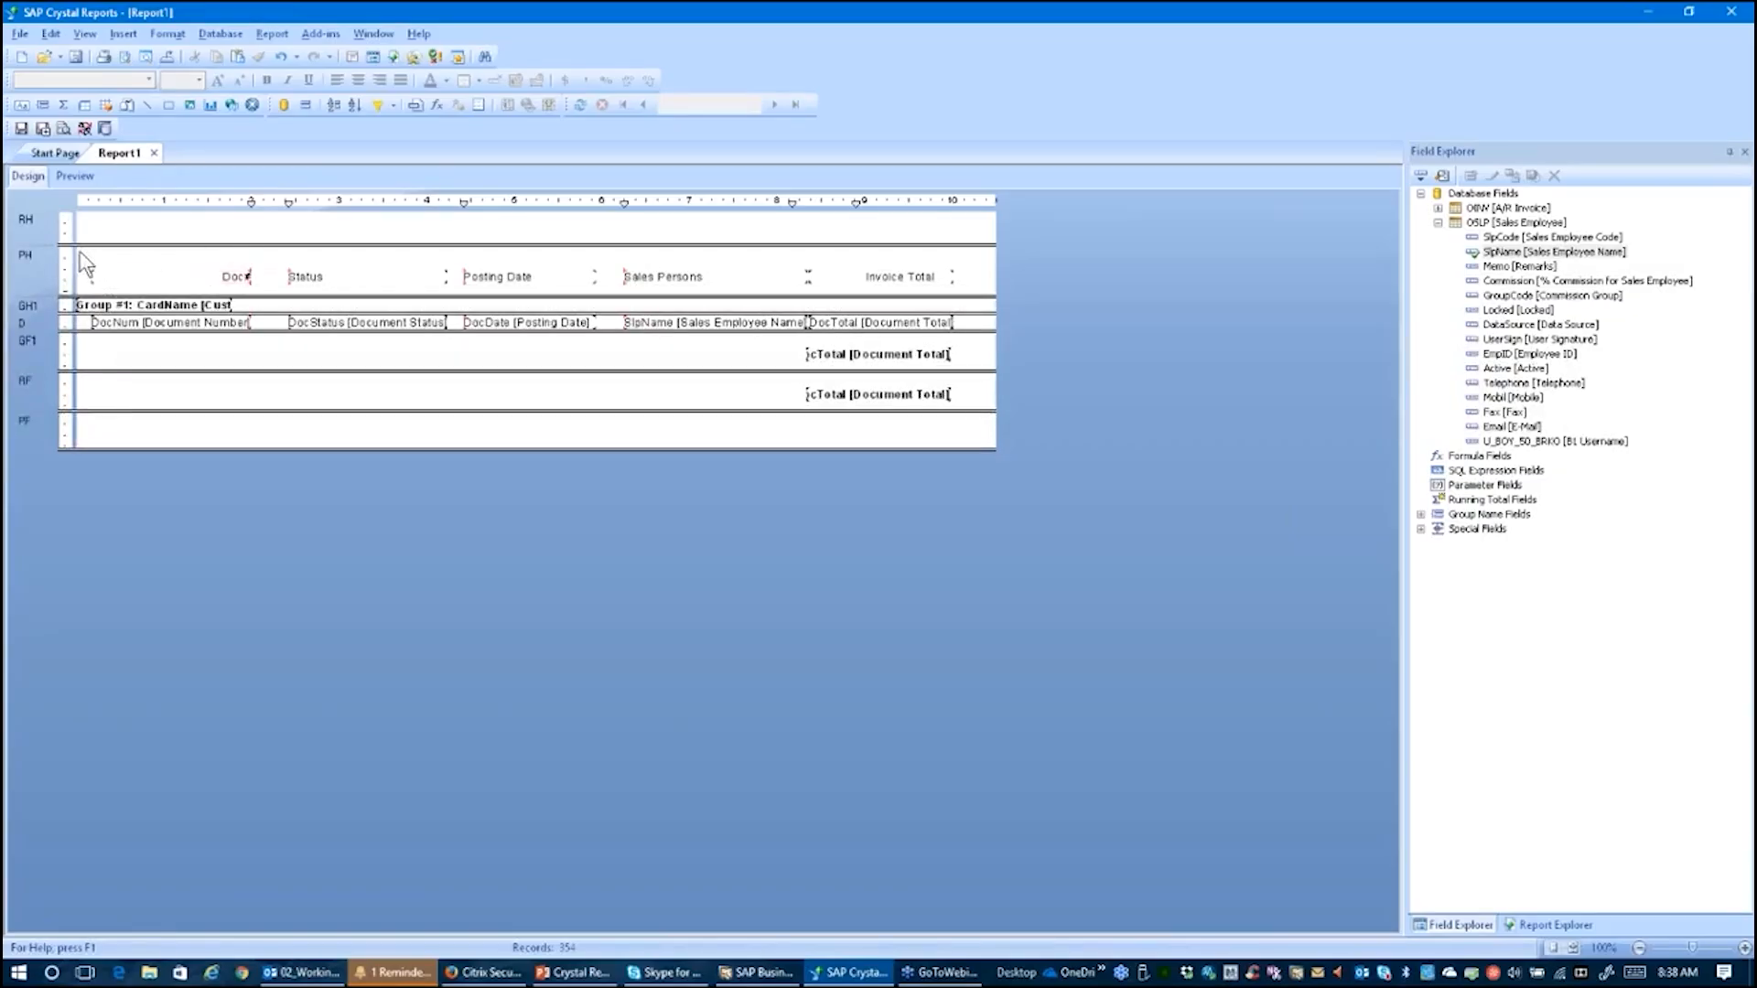
Step: Select all page header column headings and make them bold at 11 pt
{"action": "left_click", "coordinate": [157, 279]}
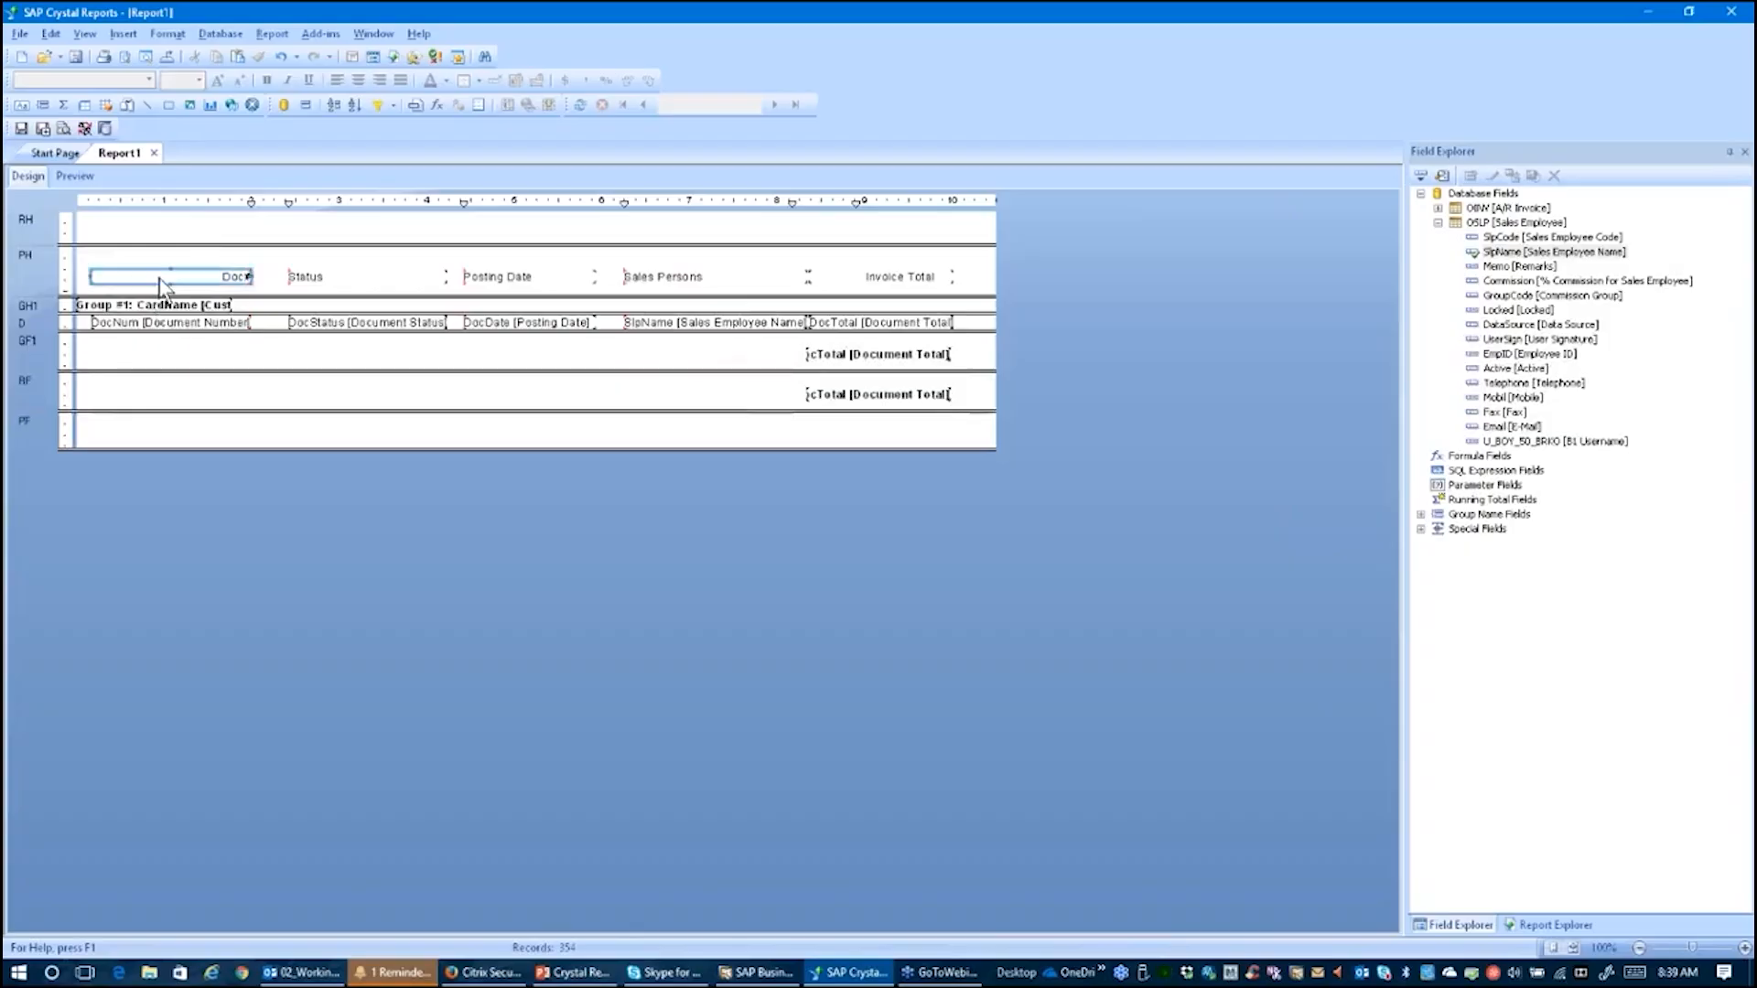
{"action": "left_click", "coordinate": [326, 281], "text": "ctrl"}
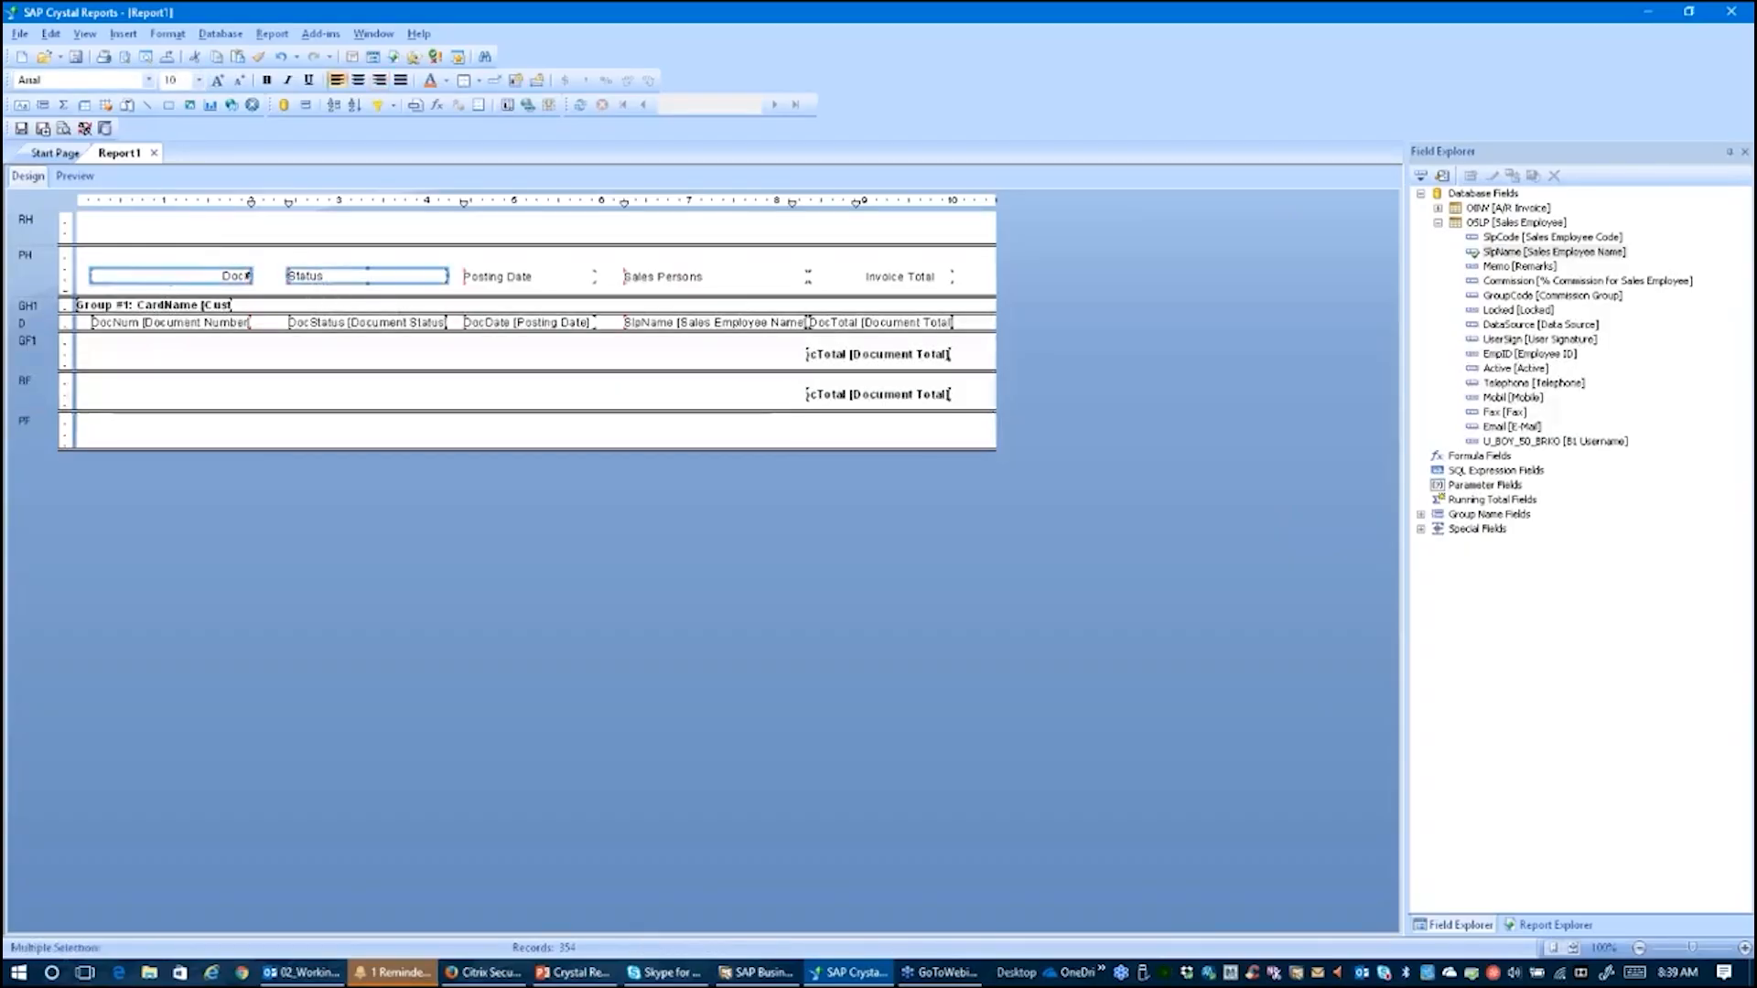
{"action": "left_click", "coordinate": [228, 259]}
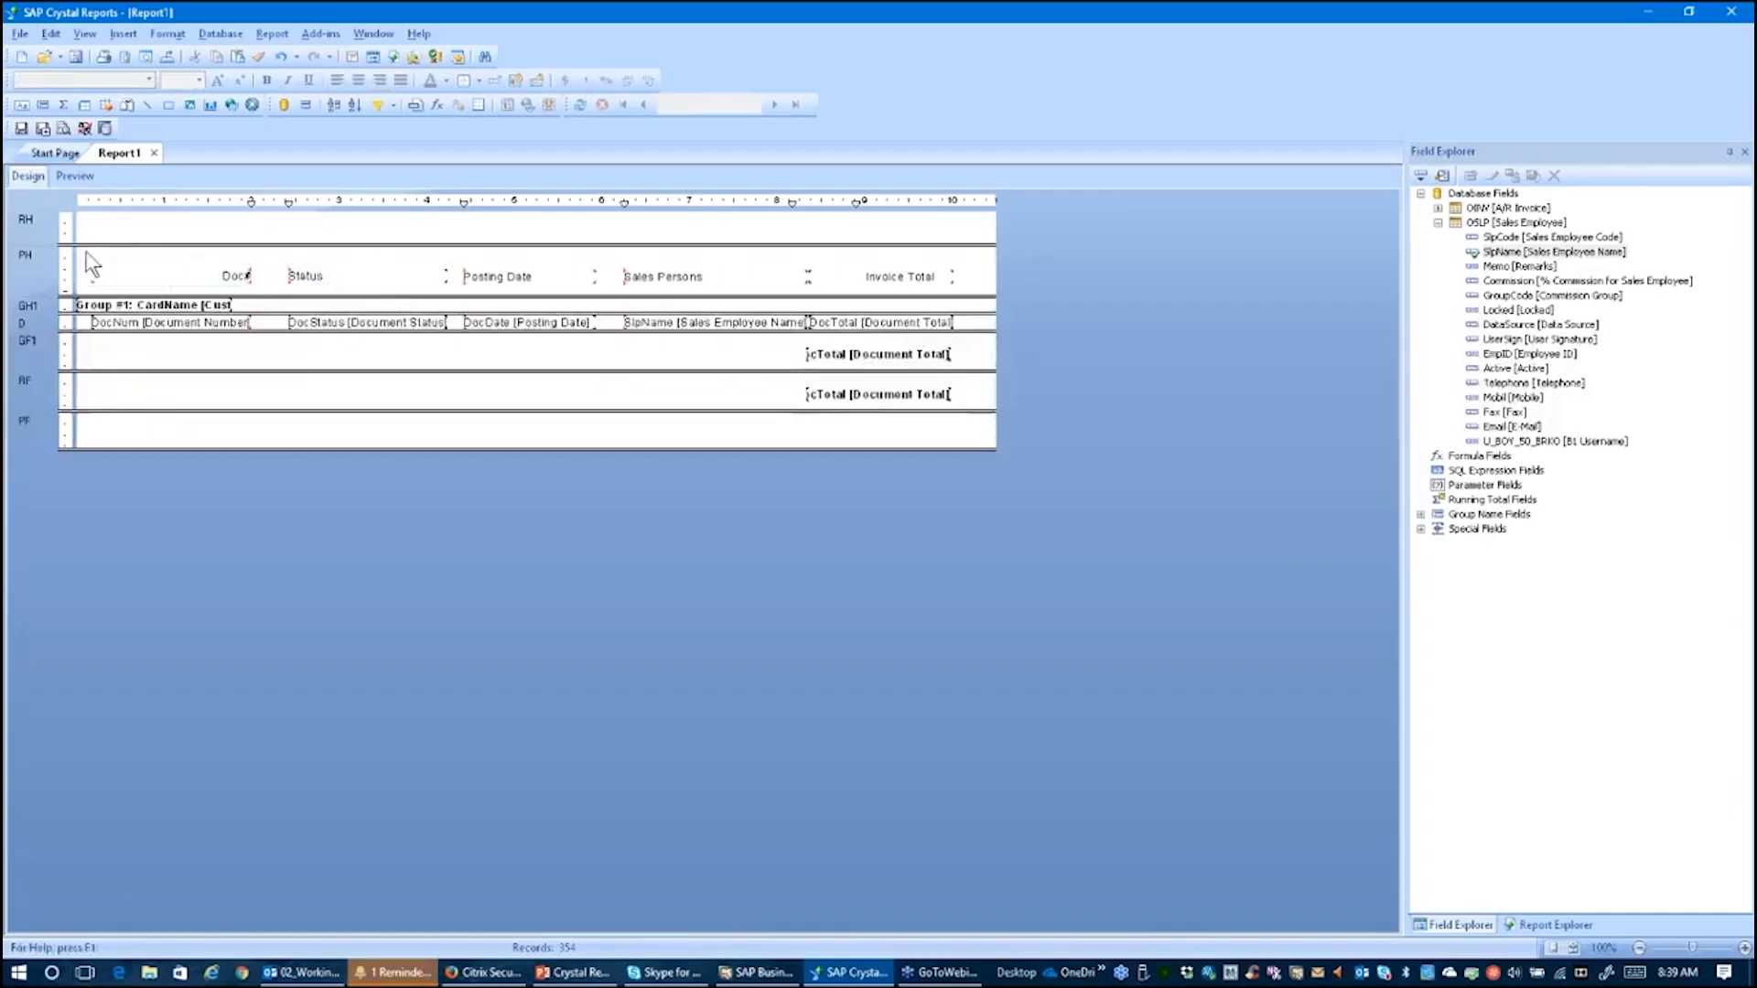
{"action": "left_click_drag", "start_coordinate": [83, 257], "coordinate": [979, 276]}
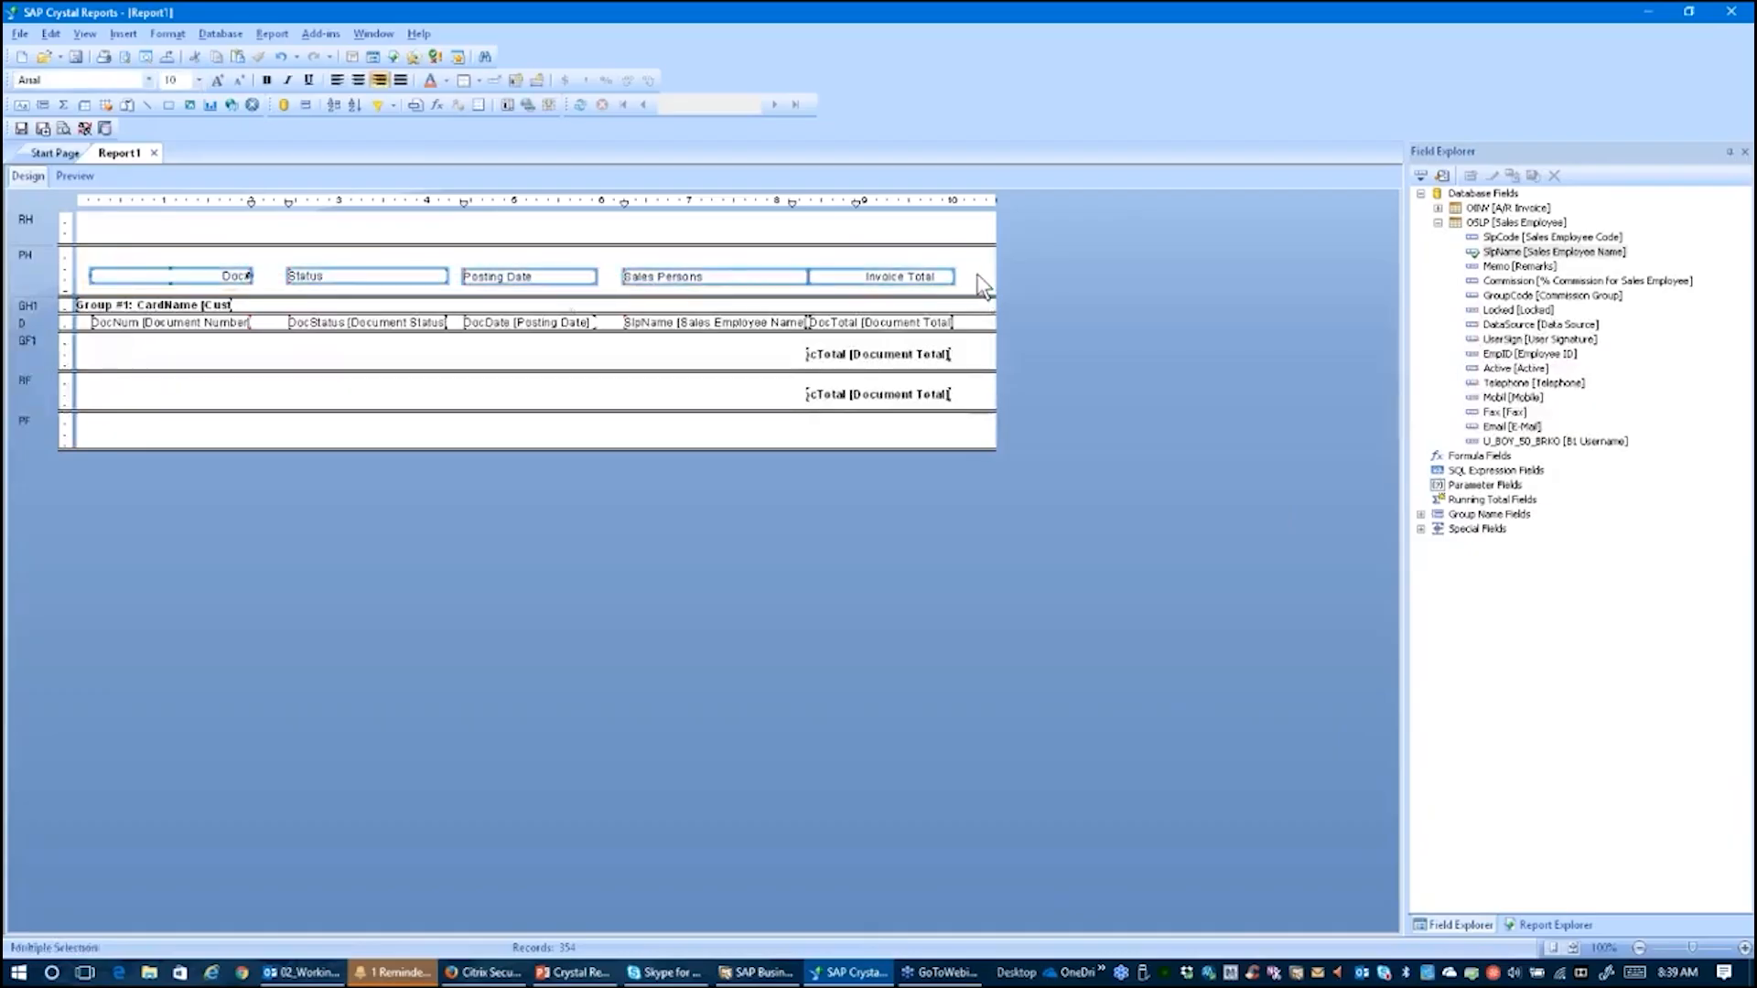
{"action": "left_click", "coordinate": [268, 82]}
{"action": "left_click", "coordinate": [217, 80]}
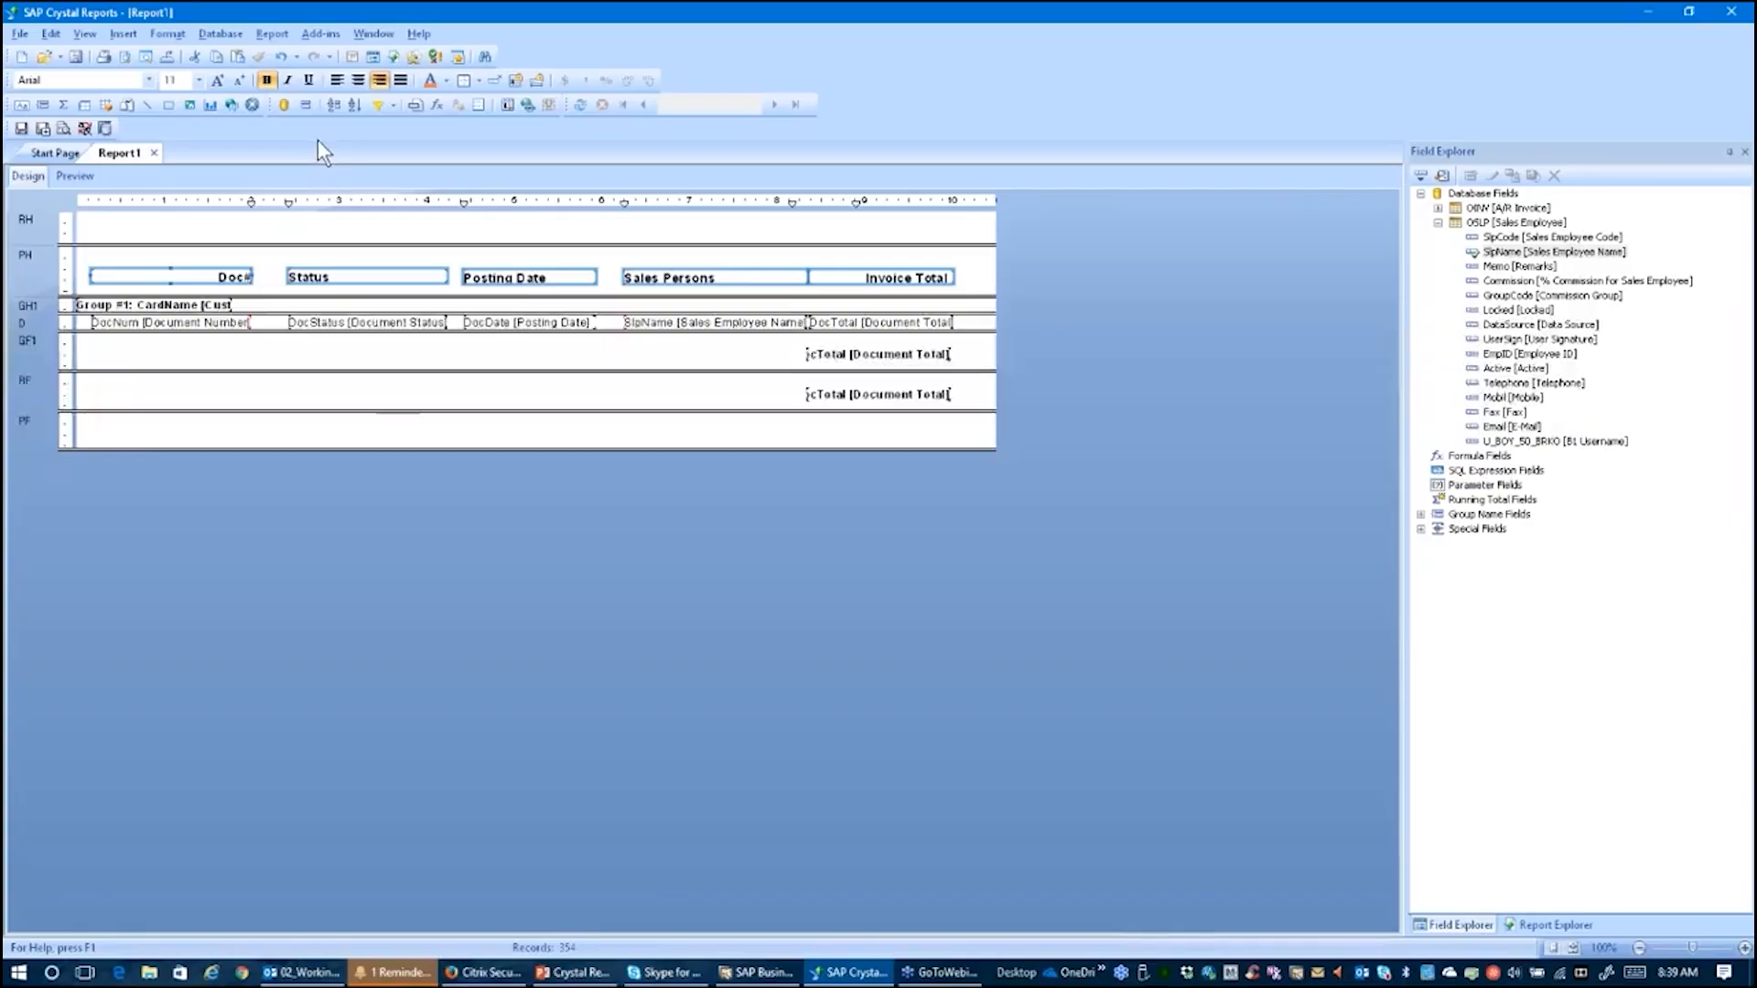
Step: Draw a horizontal line across the page header beneath the column headings
{"action": "left_click", "coordinate": [384, 358]}
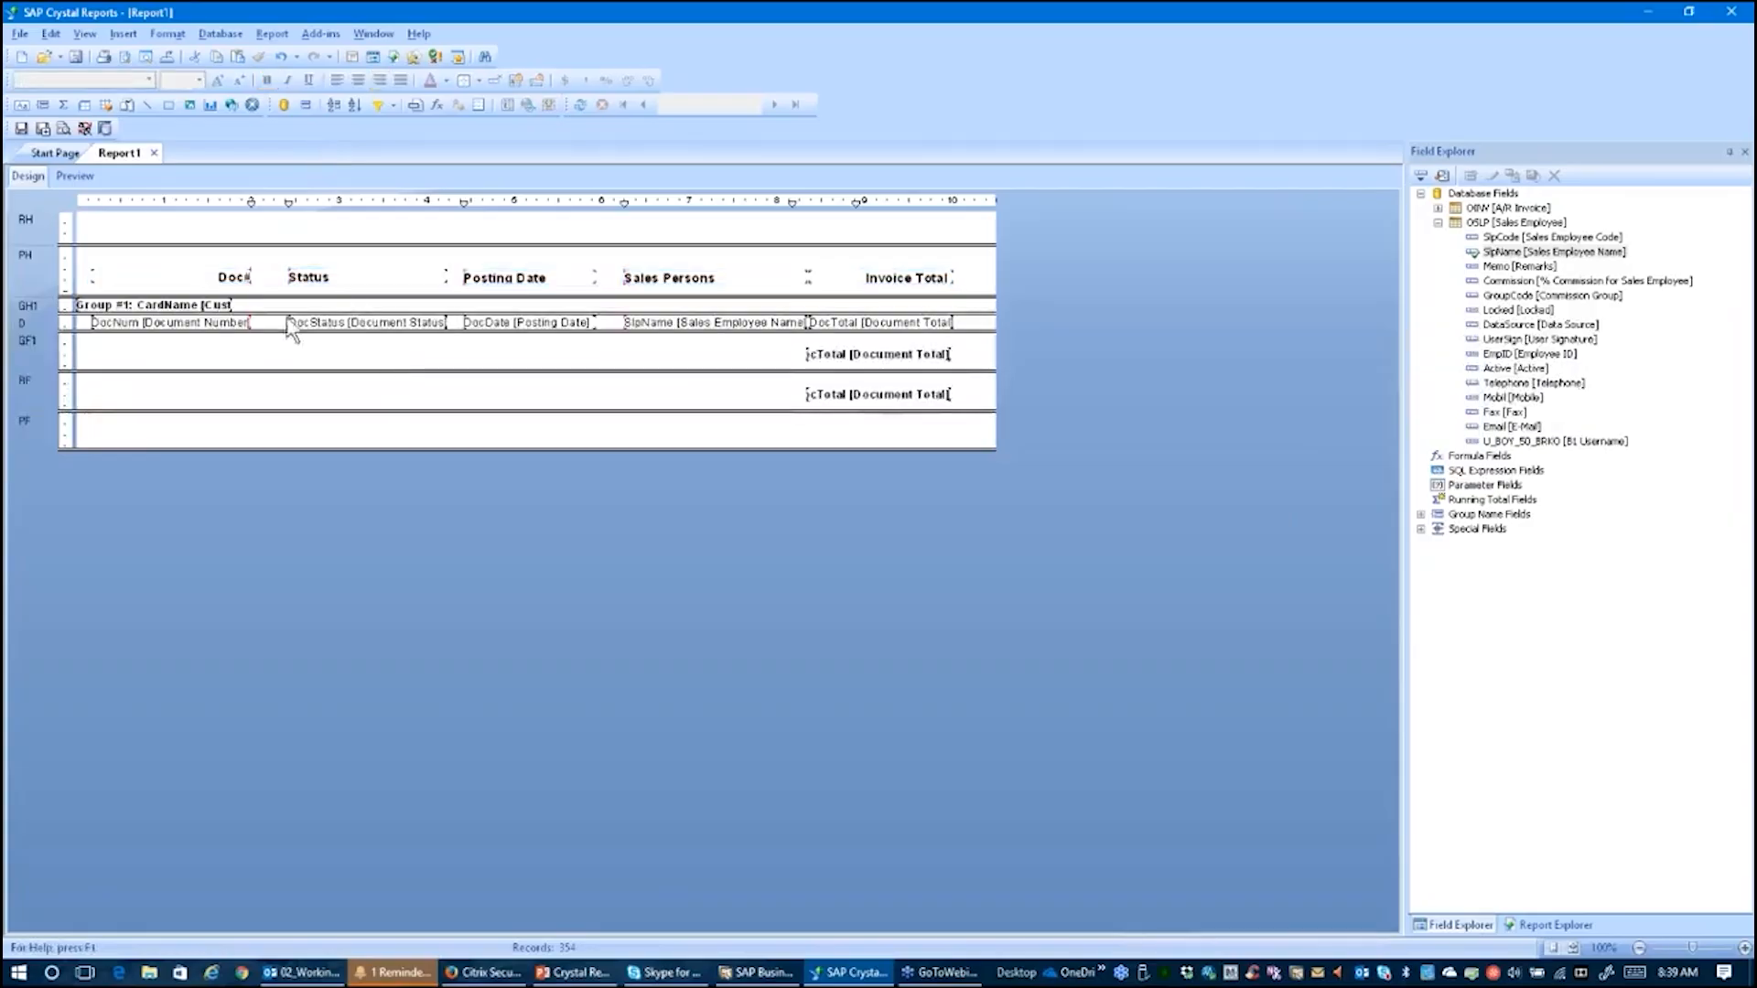
{"action": "left_click", "coordinate": [147, 105]}
{"action": "mouse_move", "coordinate": [87, 290]}
{"action": "left_mouse_down"}
{"action": "mouse_move", "coordinate": [795, 309]}
{"action": "mouse_move", "coordinate": [977, 285]}
{"action": "left_mouse_up"}
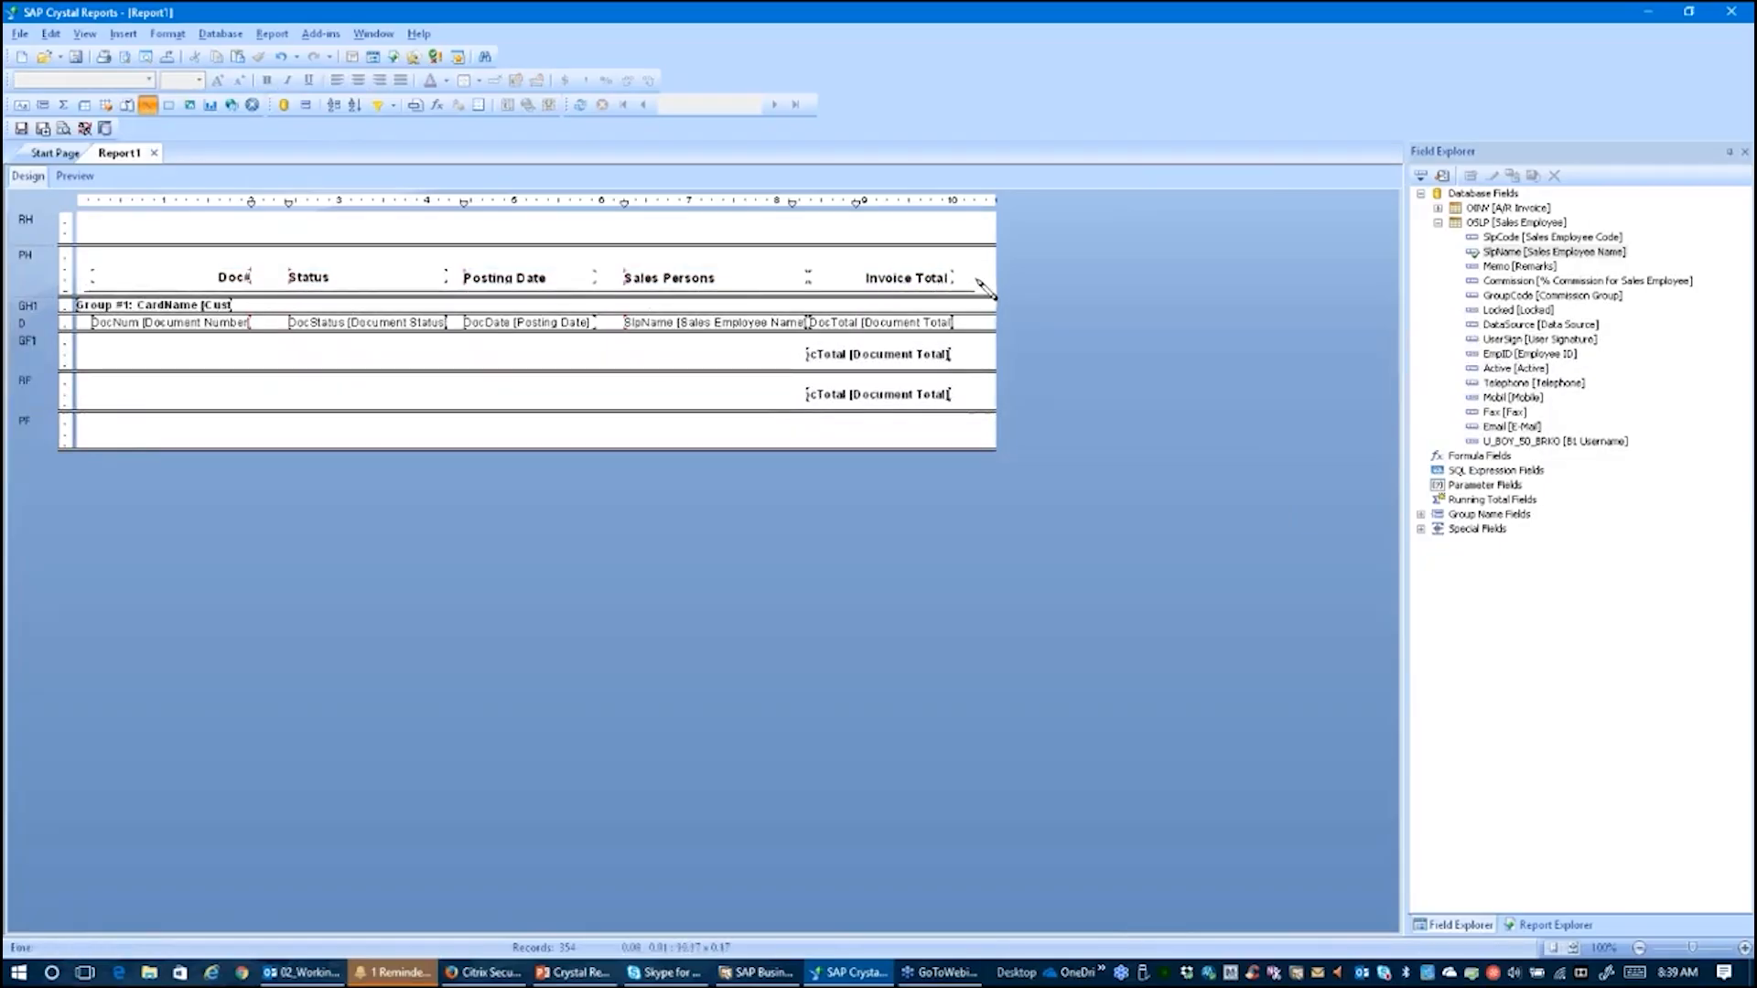
{"action": "left_click", "coordinate": [144, 108]}
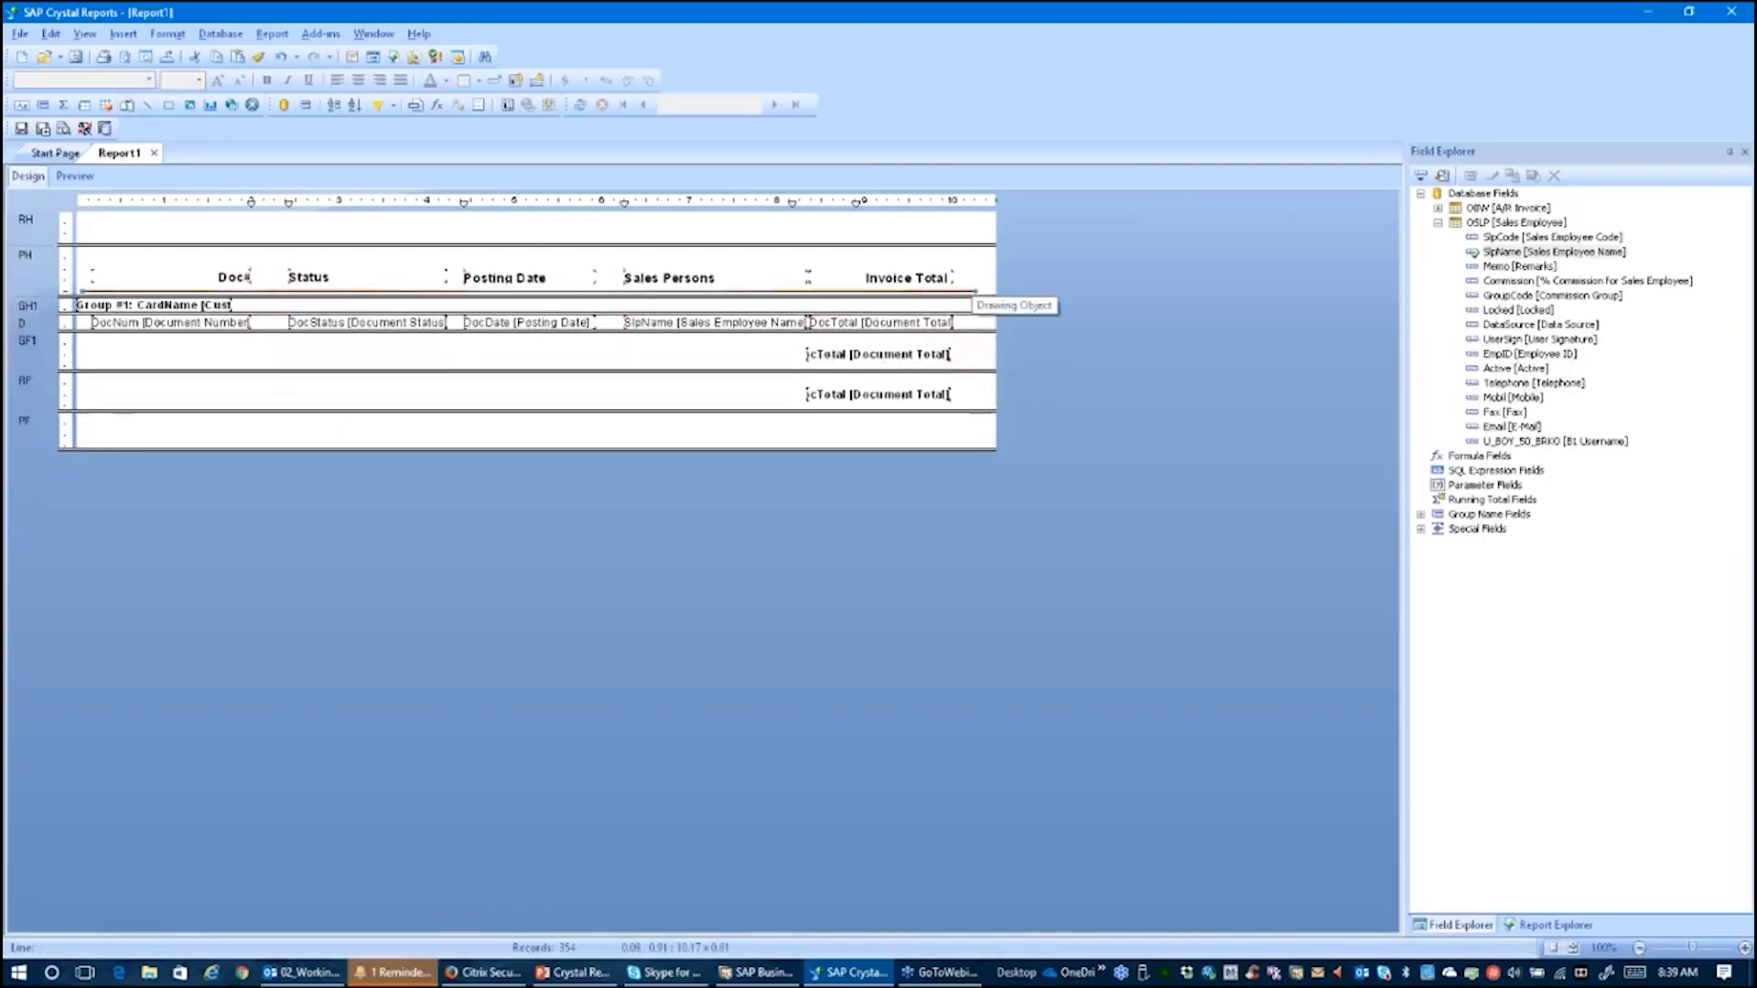
Step: Format the header line as a single blue line 2 pt wide
{"action": "right_click", "coordinate": [972, 293]}
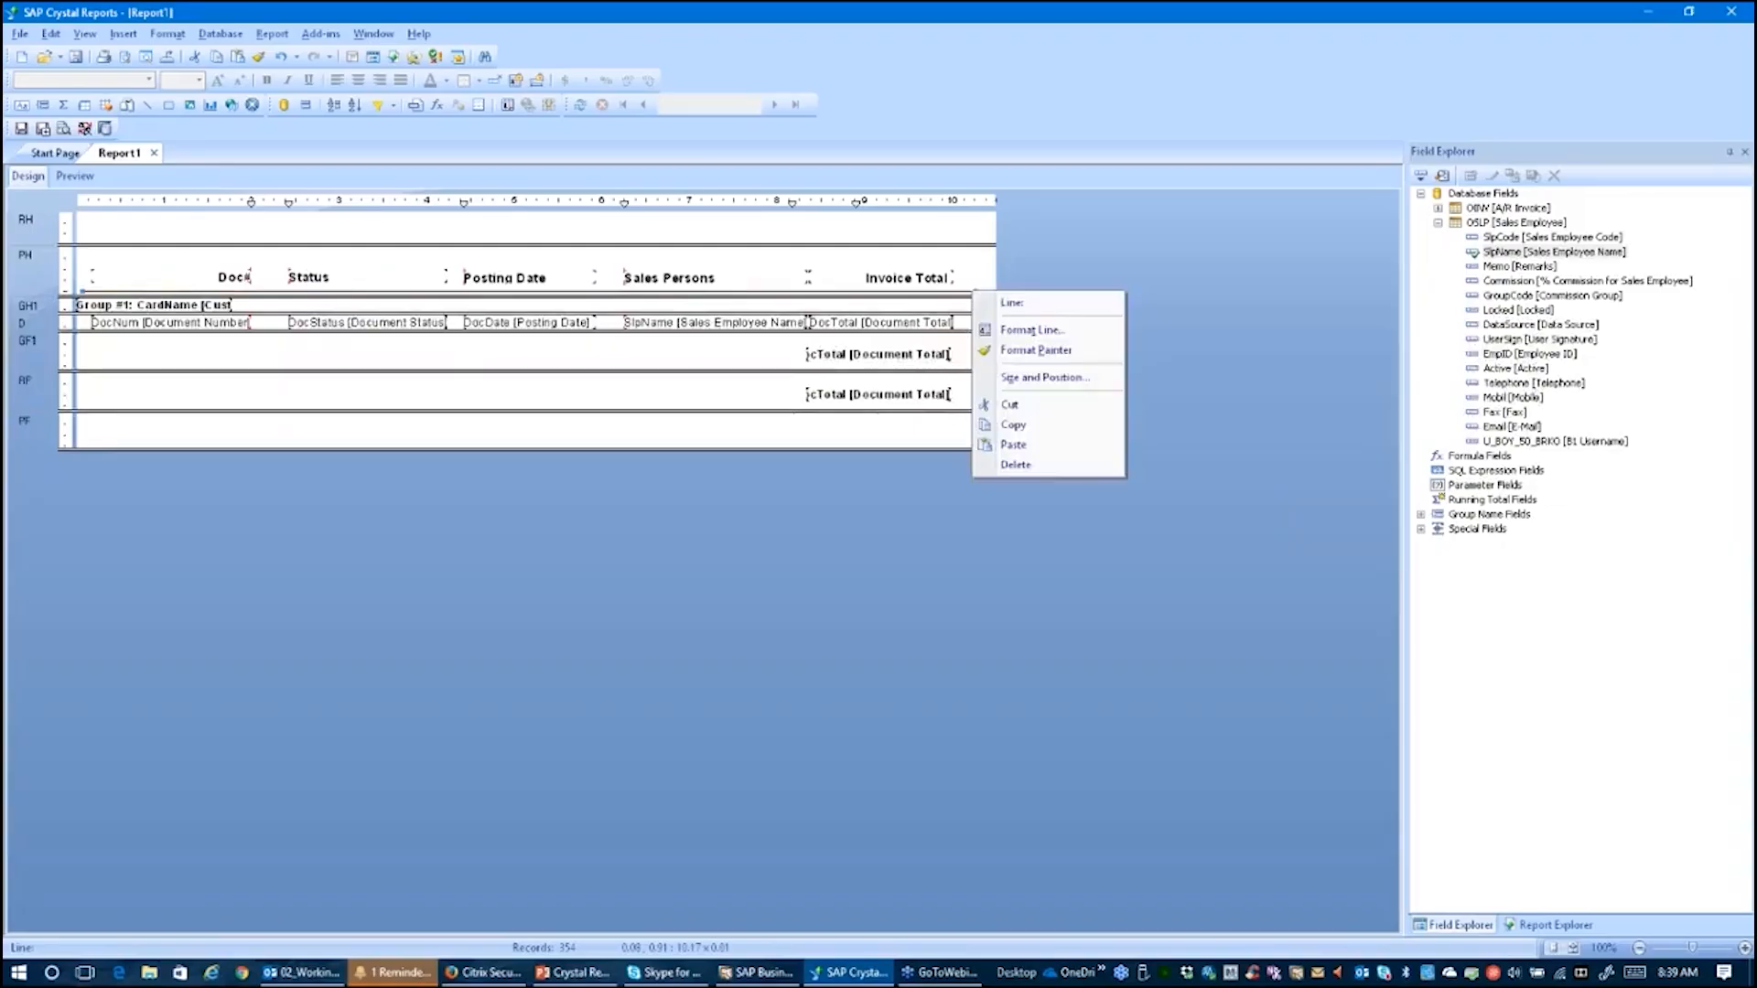
{"action": "left_click", "coordinate": [1019, 331]}
{"action": "left_click", "coordinate": [995, 428]}
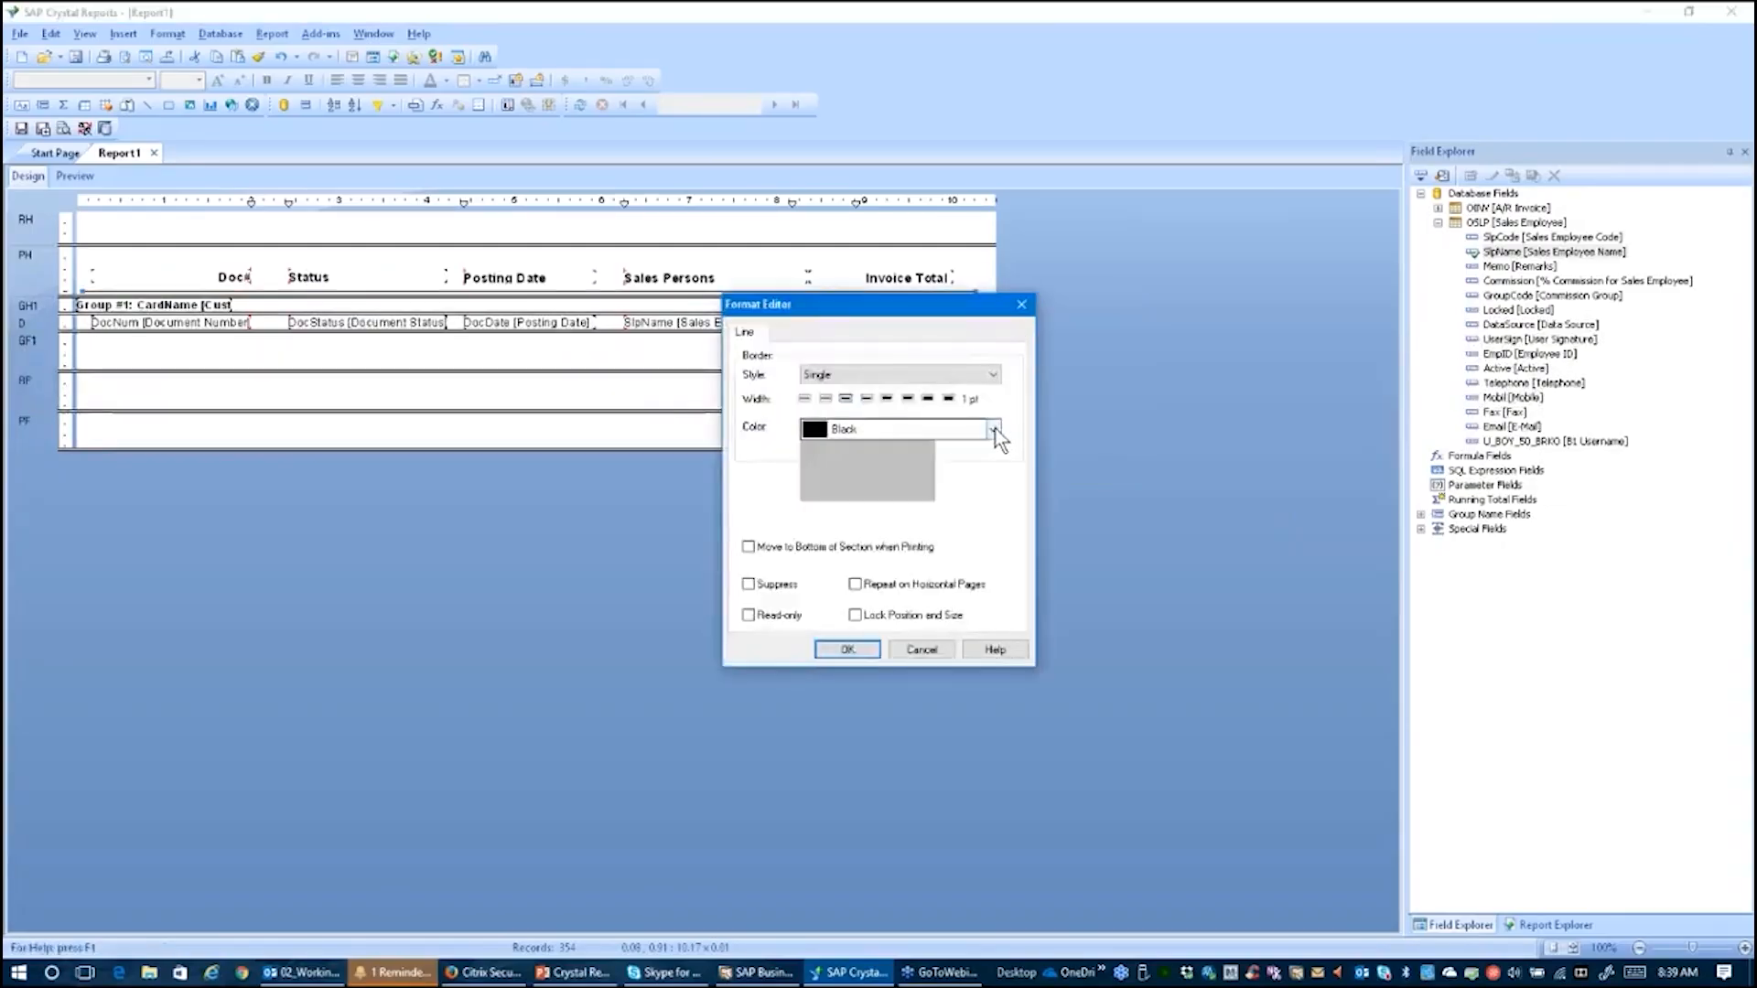
{"action": "left_click", "coordinate": [875, 492]}
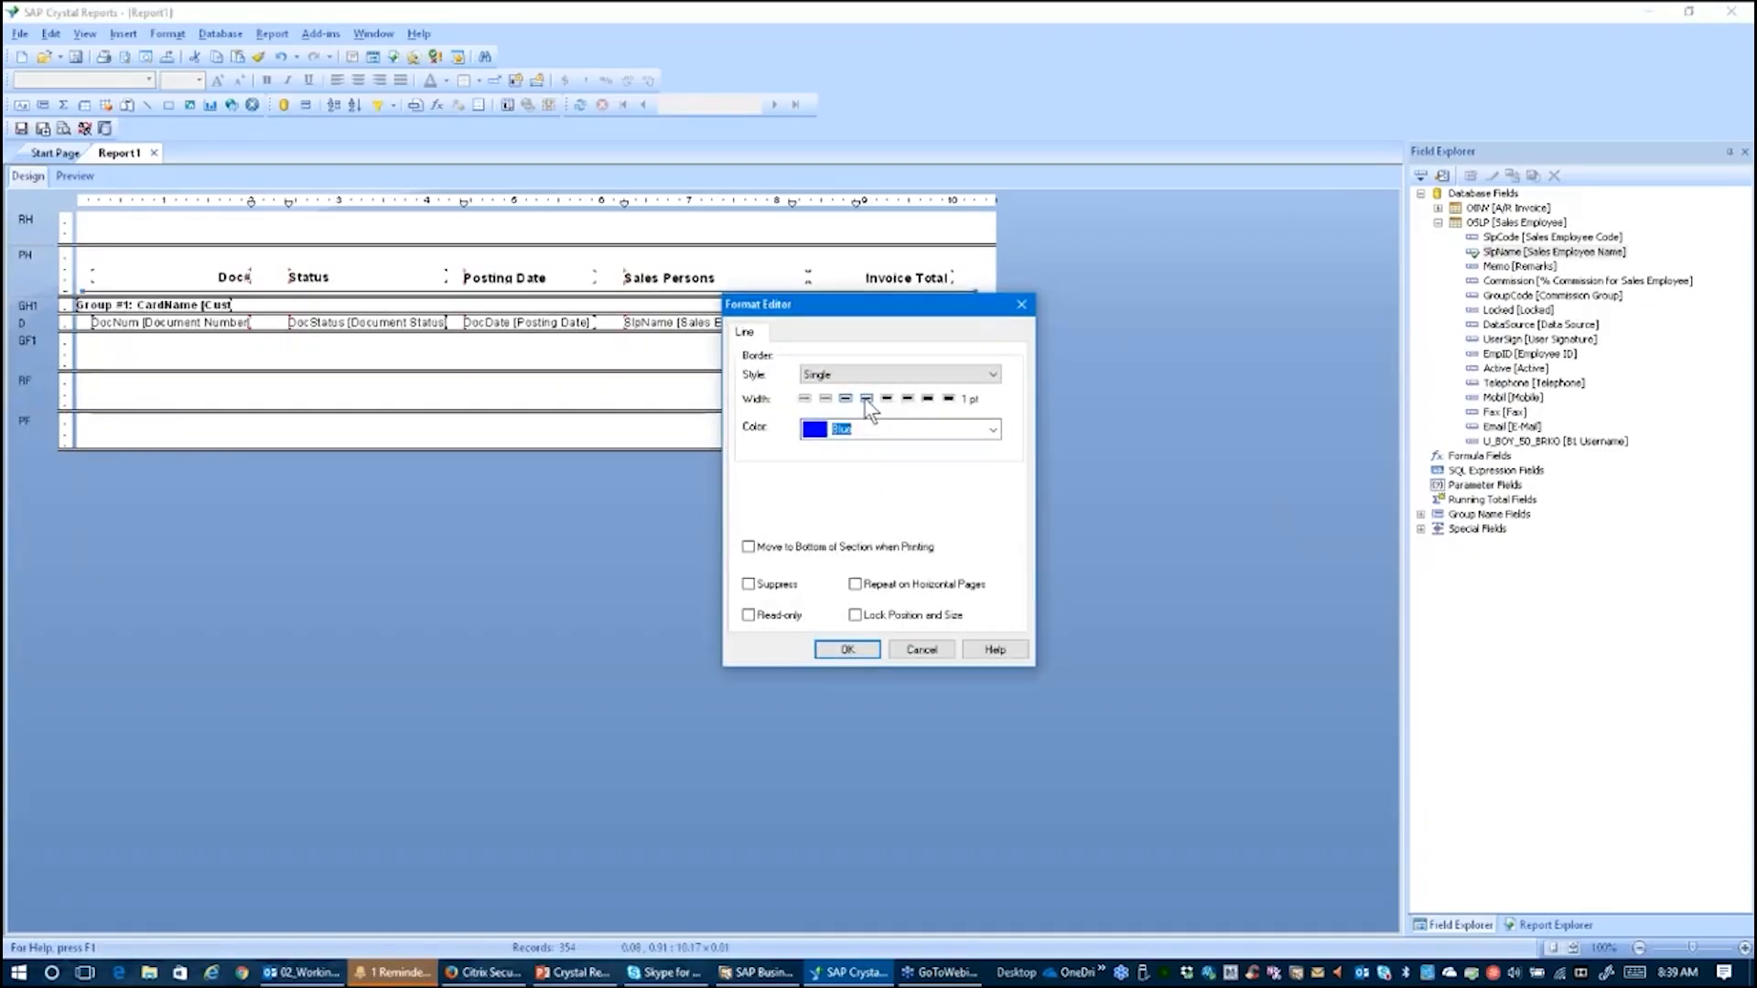
{"action": "left_click", "coordinate": [992, 374]}
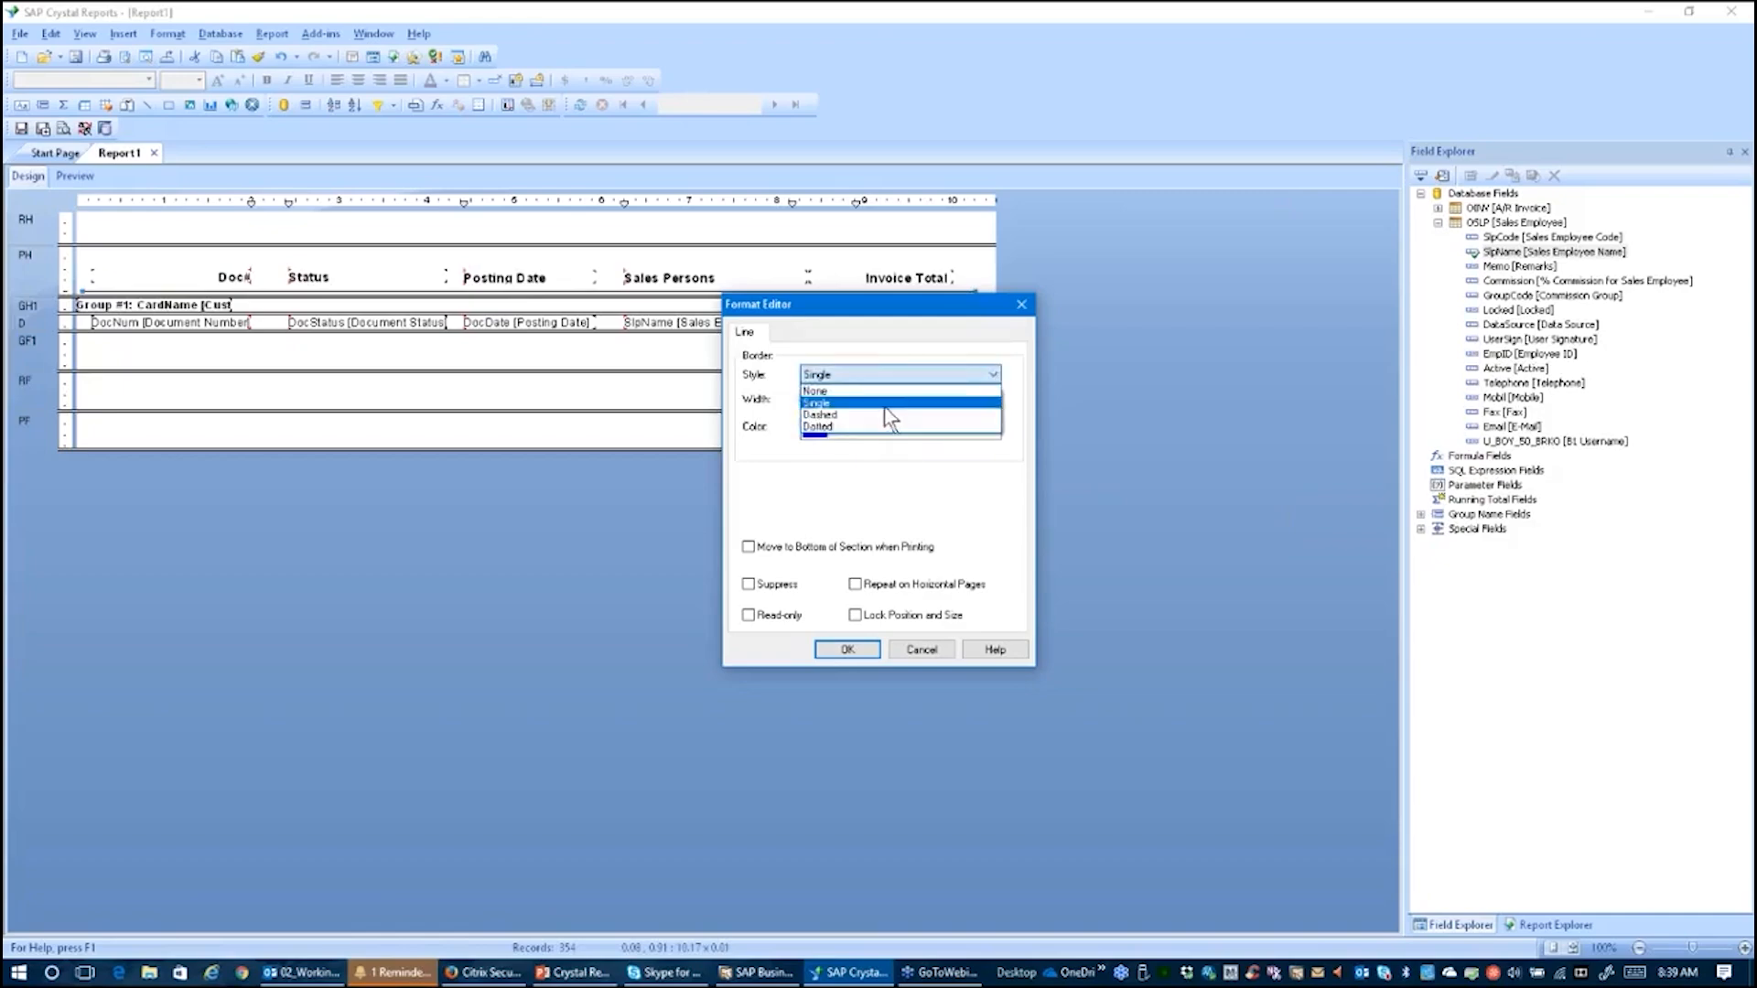
{"action": "left_click", "coordinate": [875, 416]}
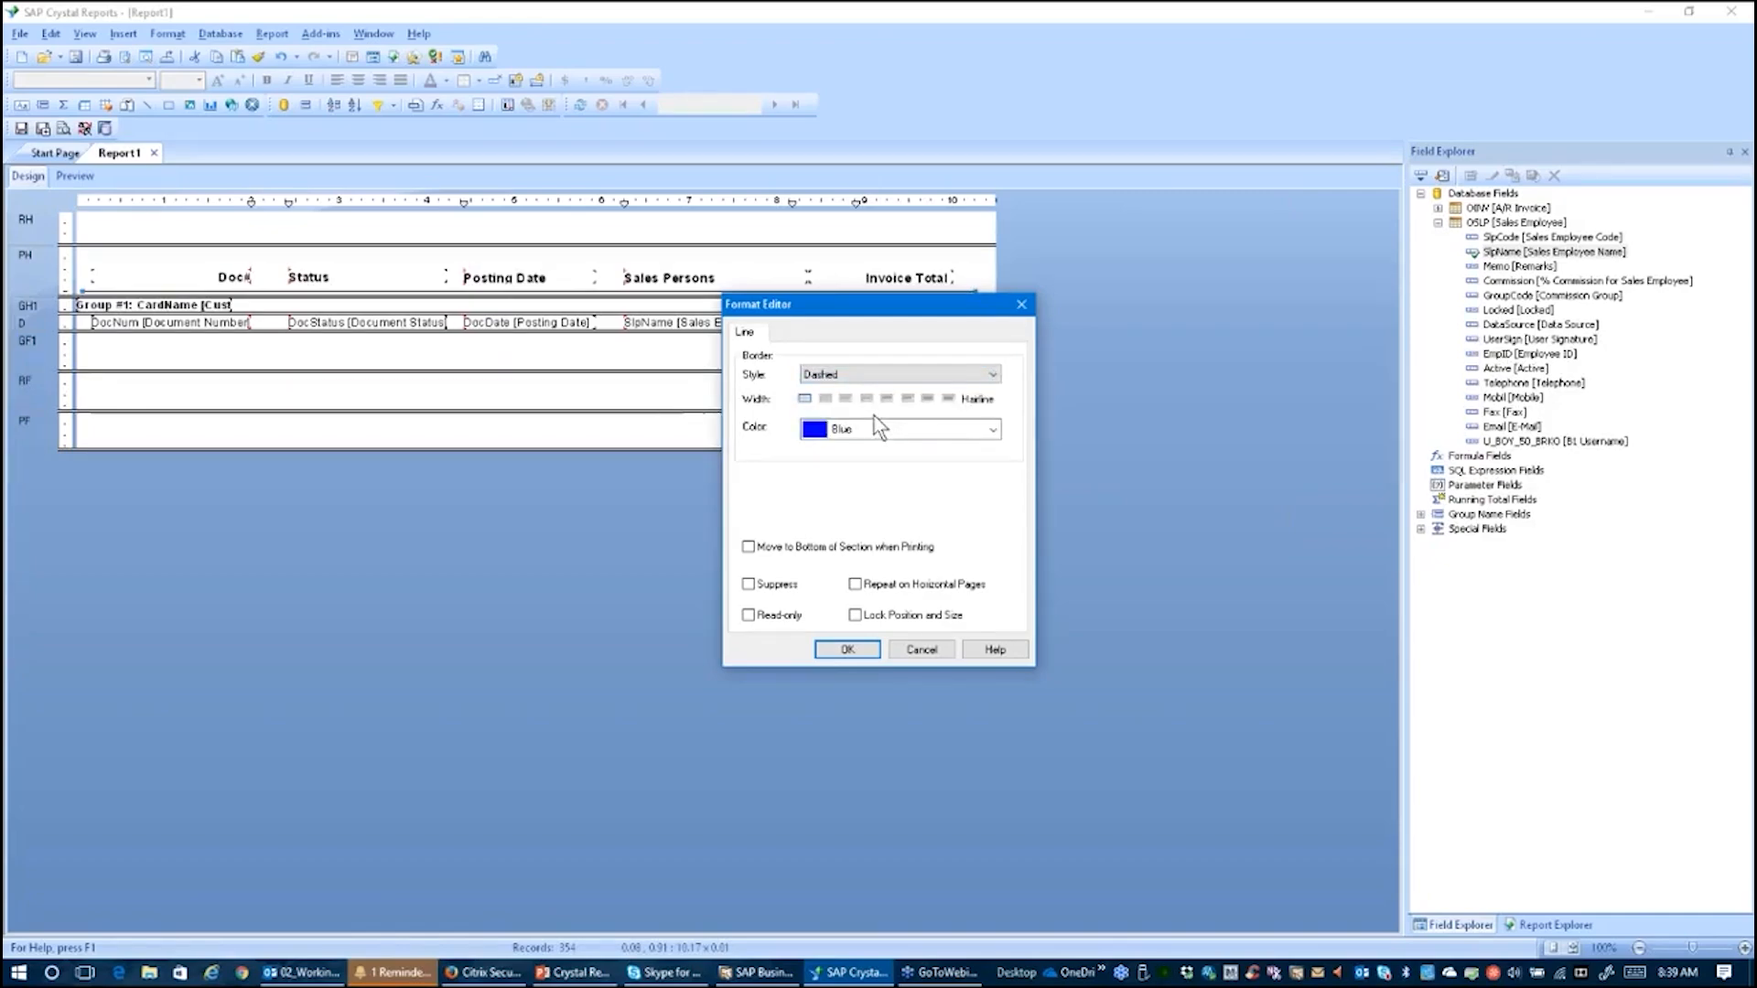
{"action": "left_click", "coordinate": [943, 377]}
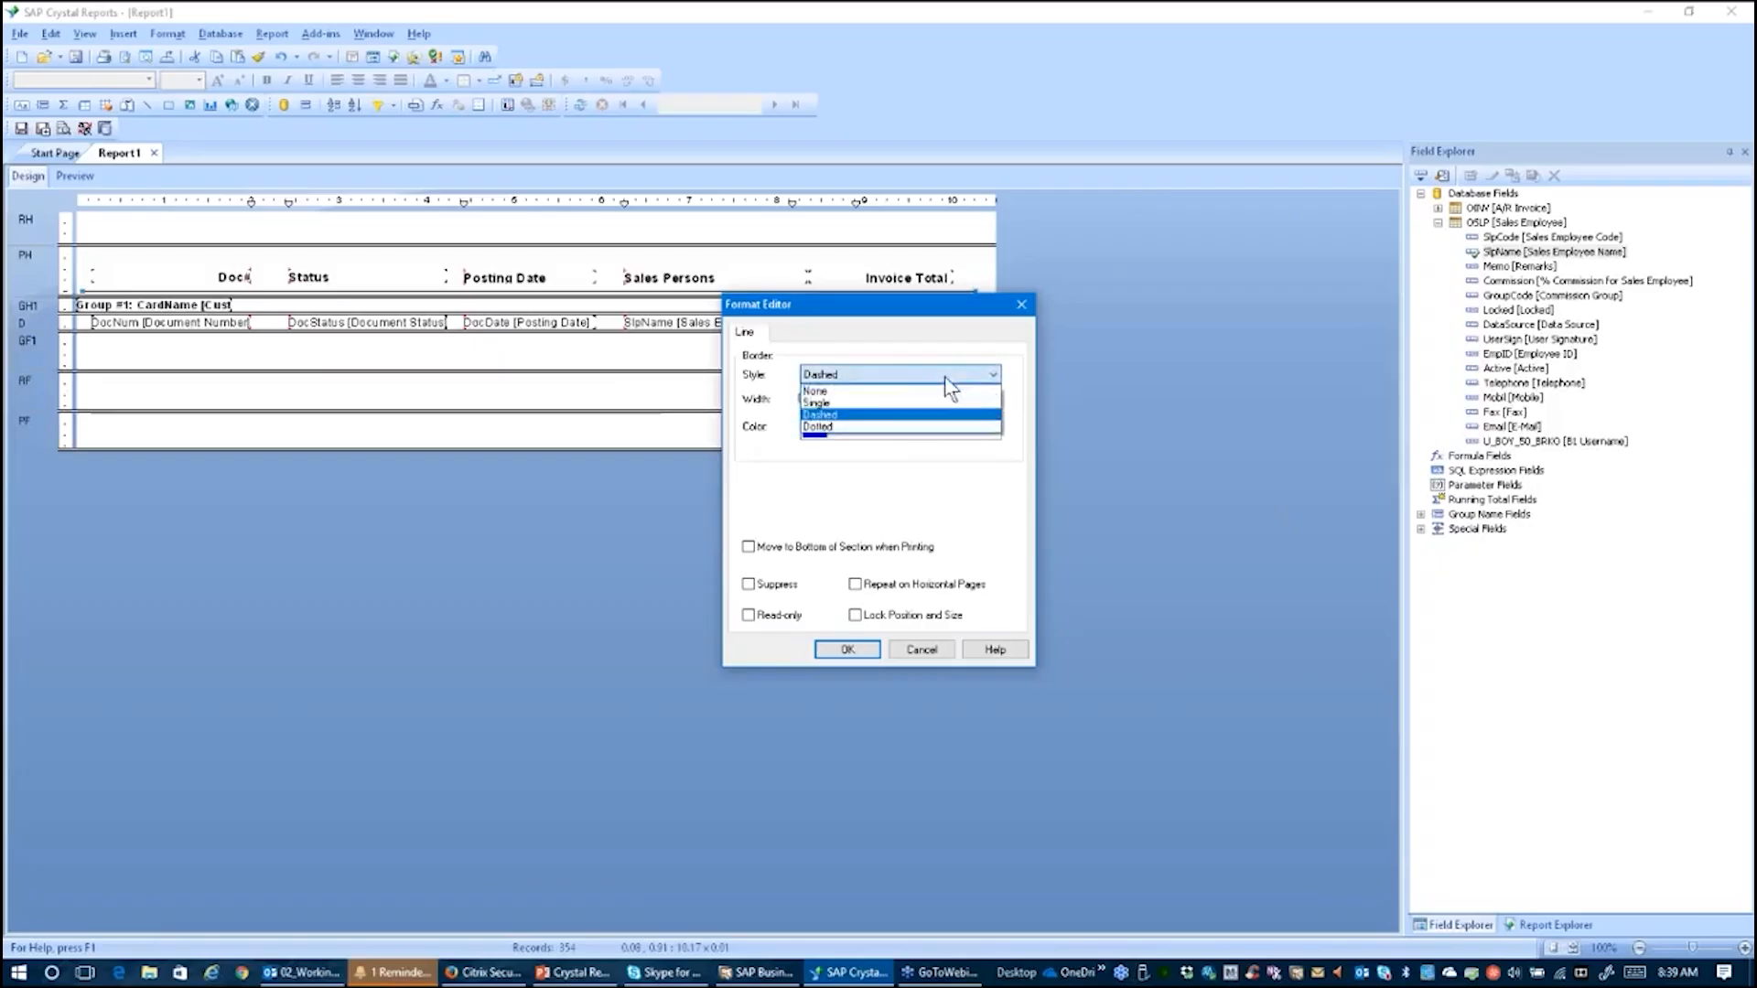
{"action": "left_click", "coordinate": [892, 403]}
{"action": "left_click", "coordinate": [888, 403]}
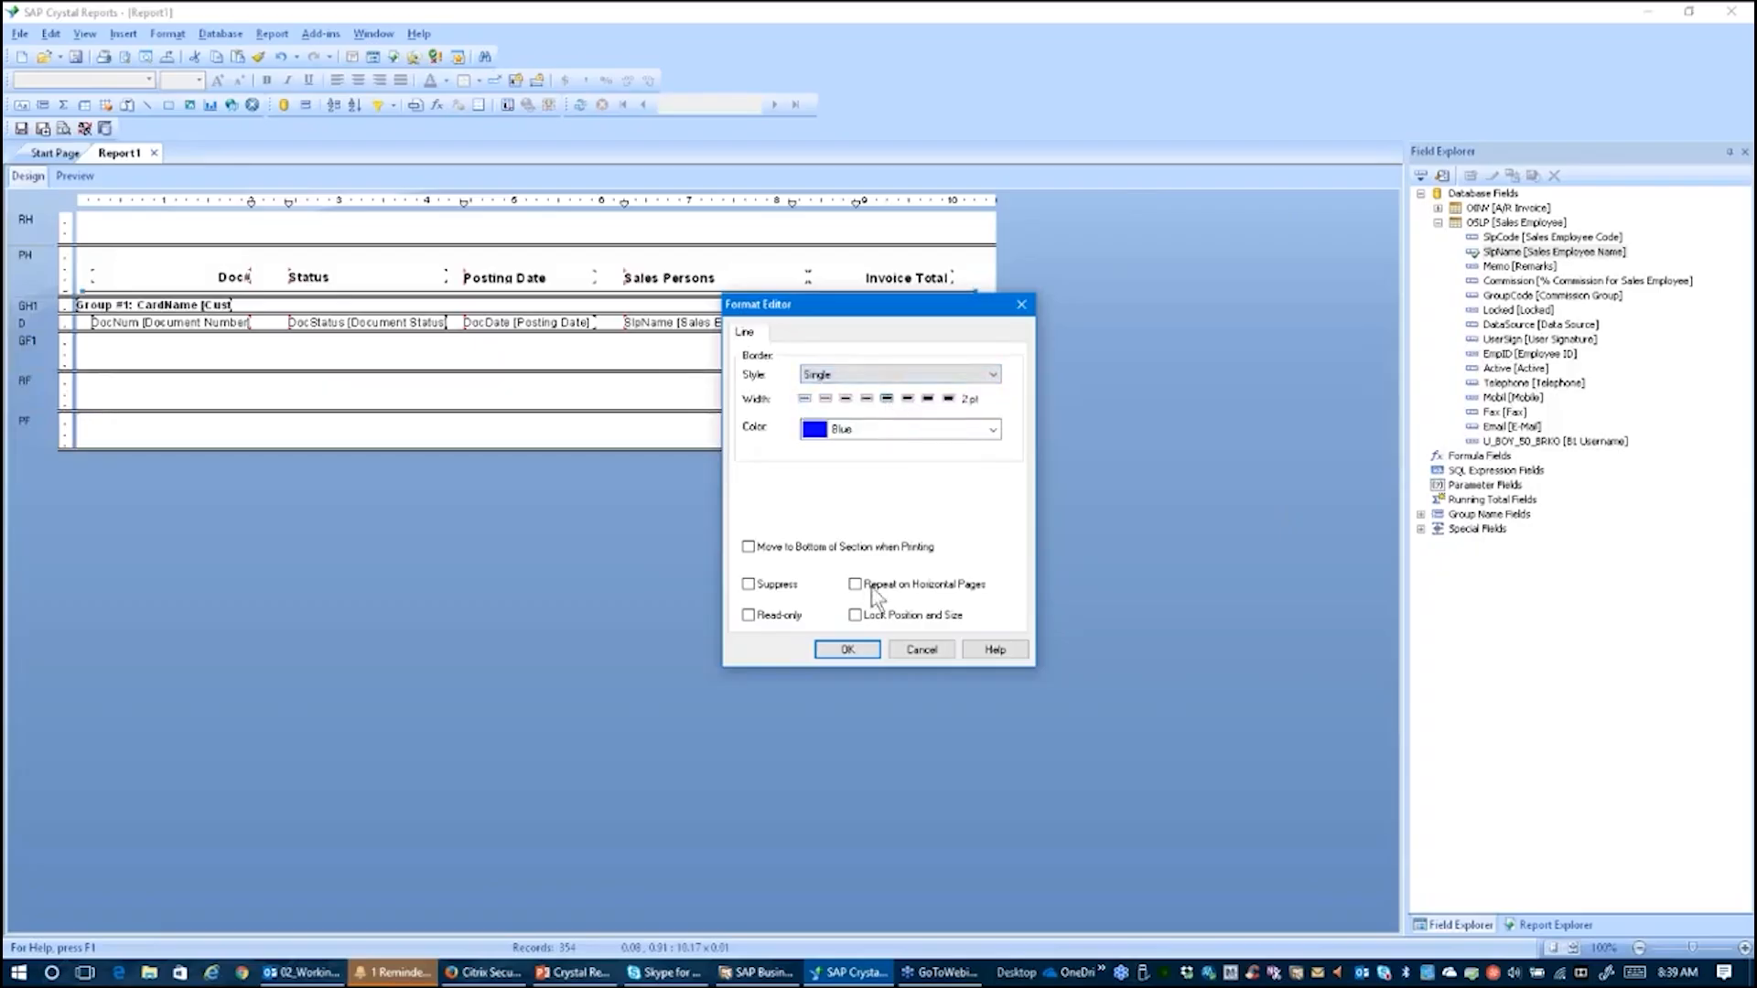
{"action": "left_click", "coordinate": [848, 650]}
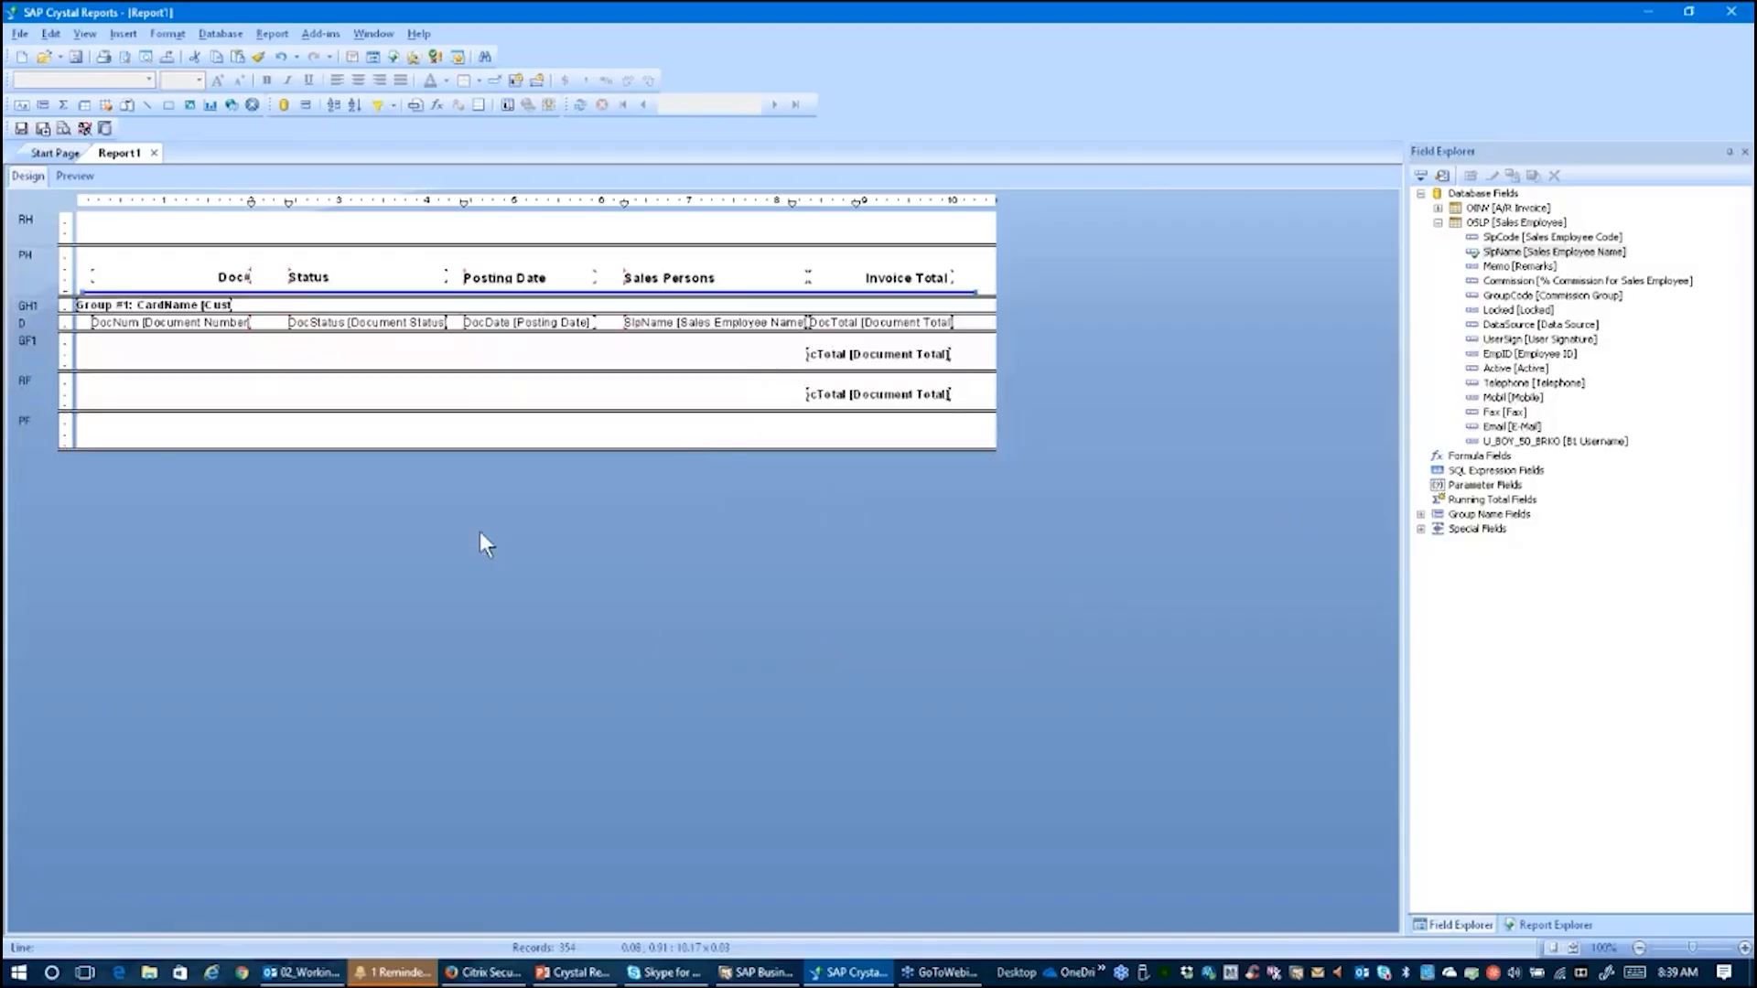
Step: Preview the report pages to check the header line, then return to design
{"action": "left_click", "coordinate": [75, 176]}
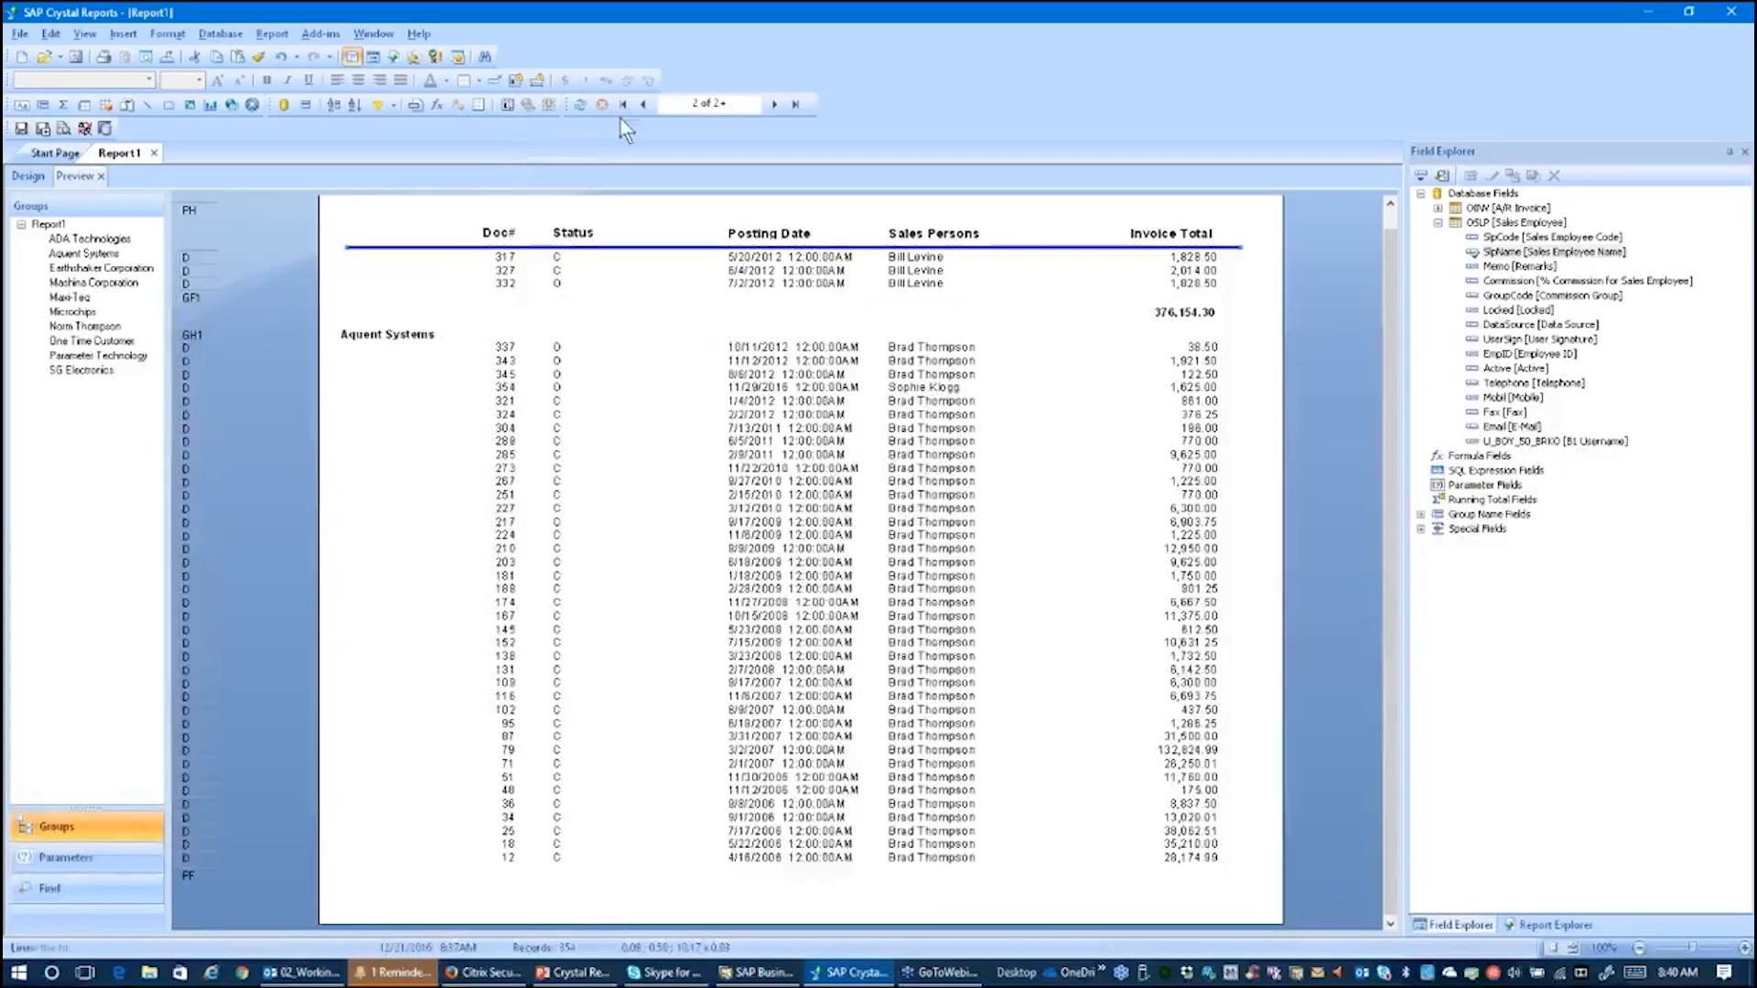
{"action": "left_click", "coordinate": [643, 104]}
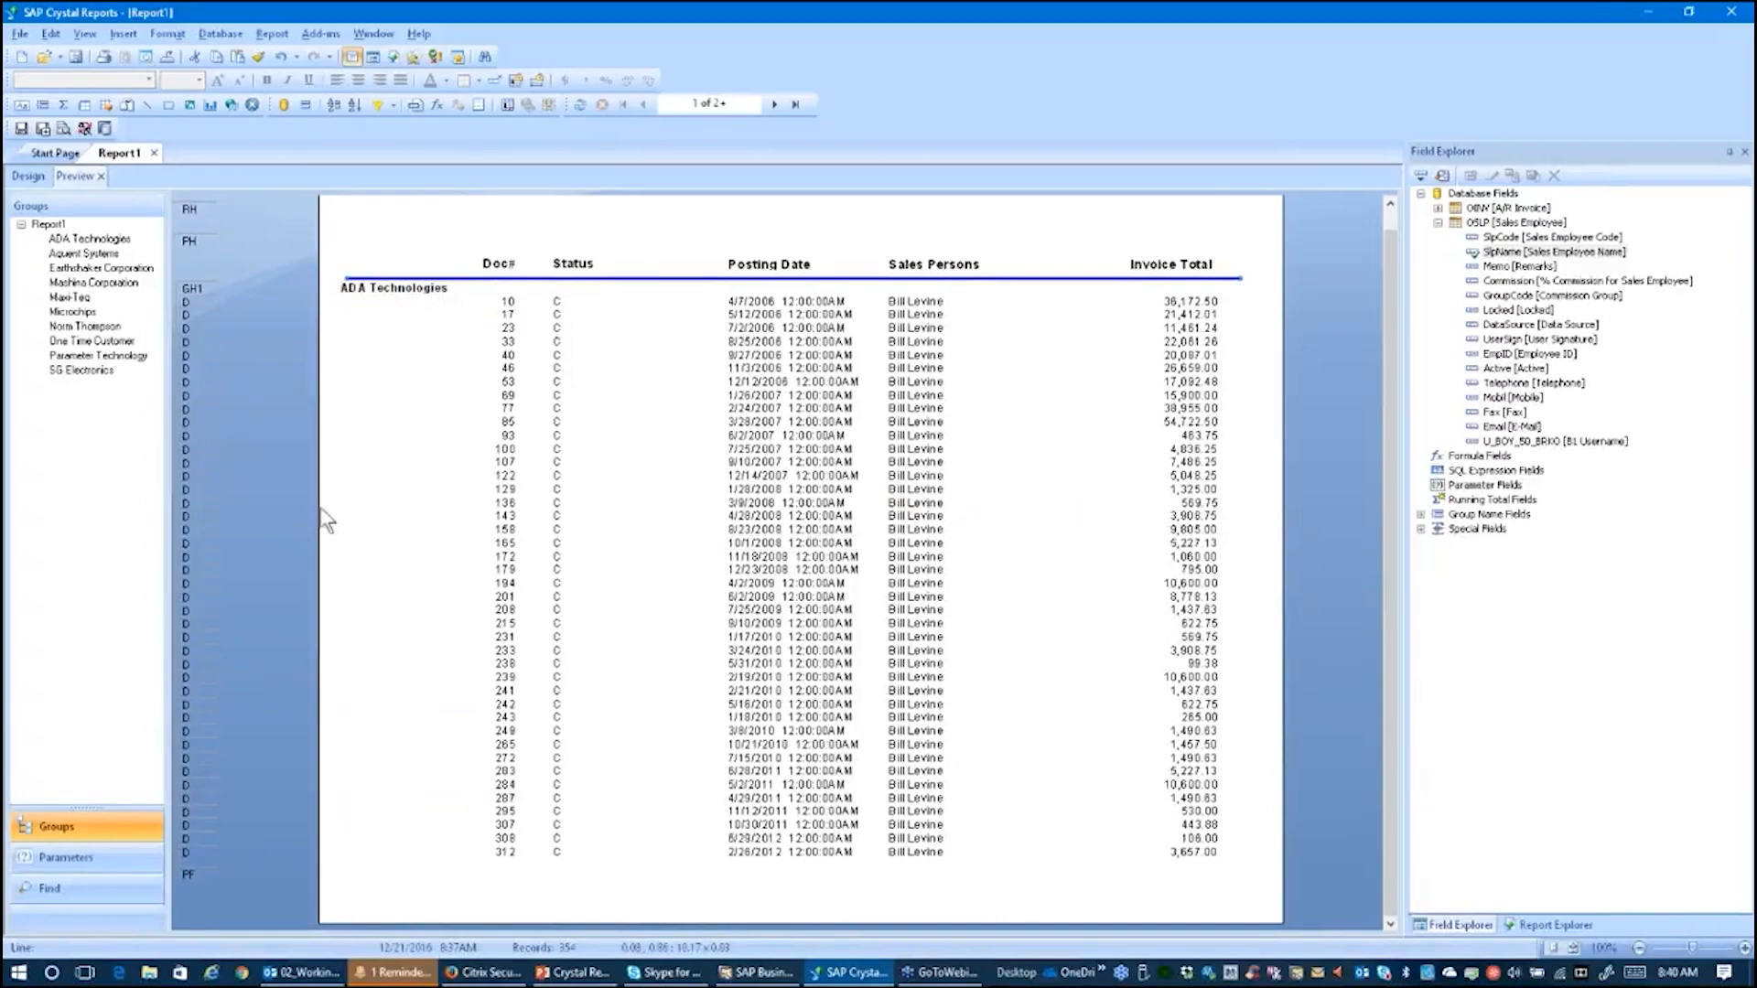
{"action": "left_click", "coordinate": [28, 177]}
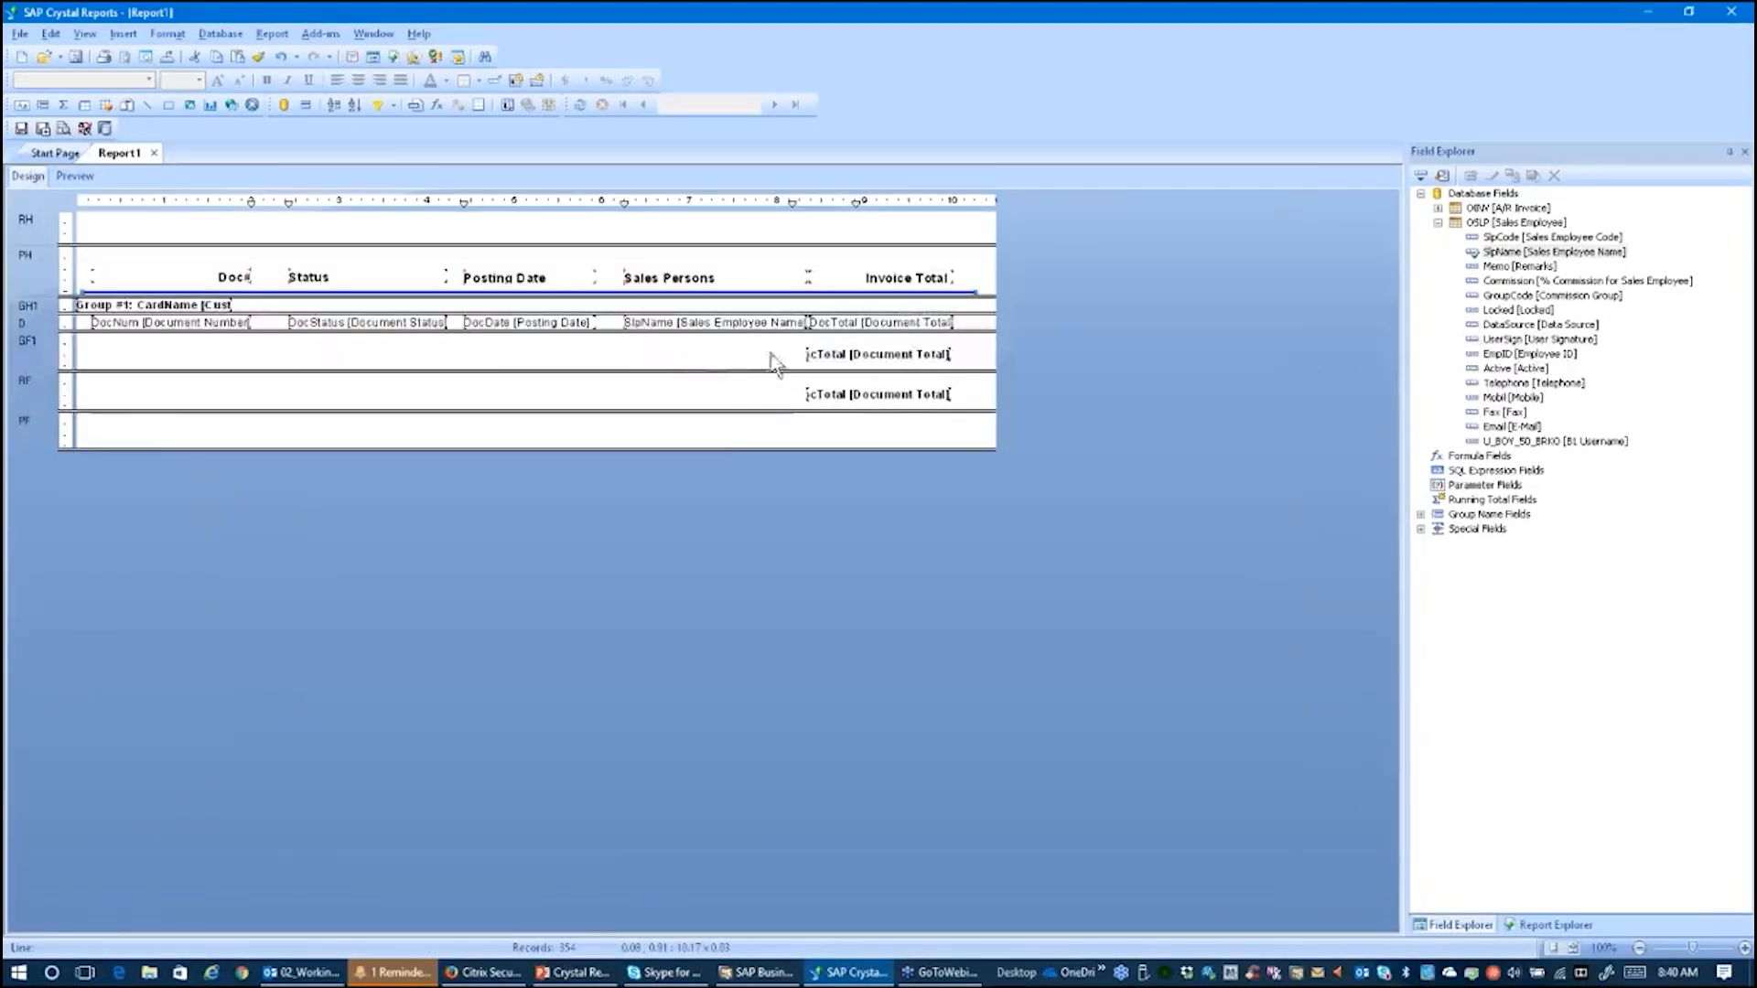
{"action": "left_click", "coordinate": [80, 176]}
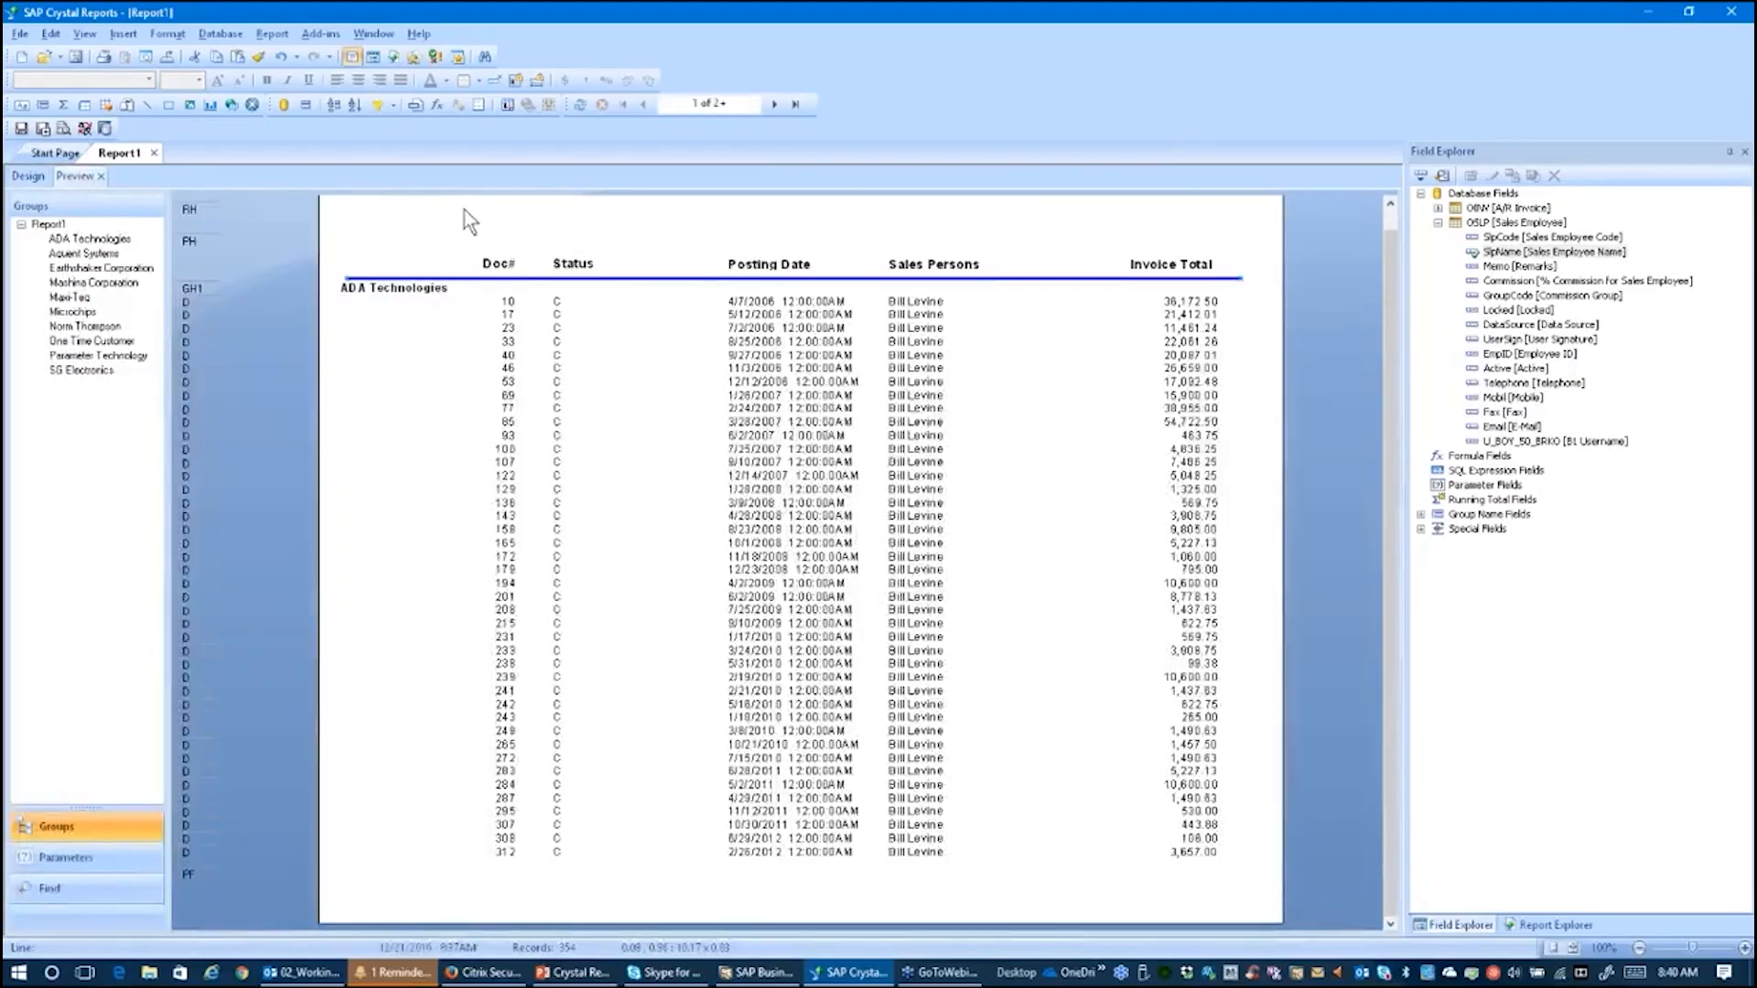
{"action": "left_click", "coordinate": [774, 104]}
{"action": "left_click", "coordinate": [394, 334]}
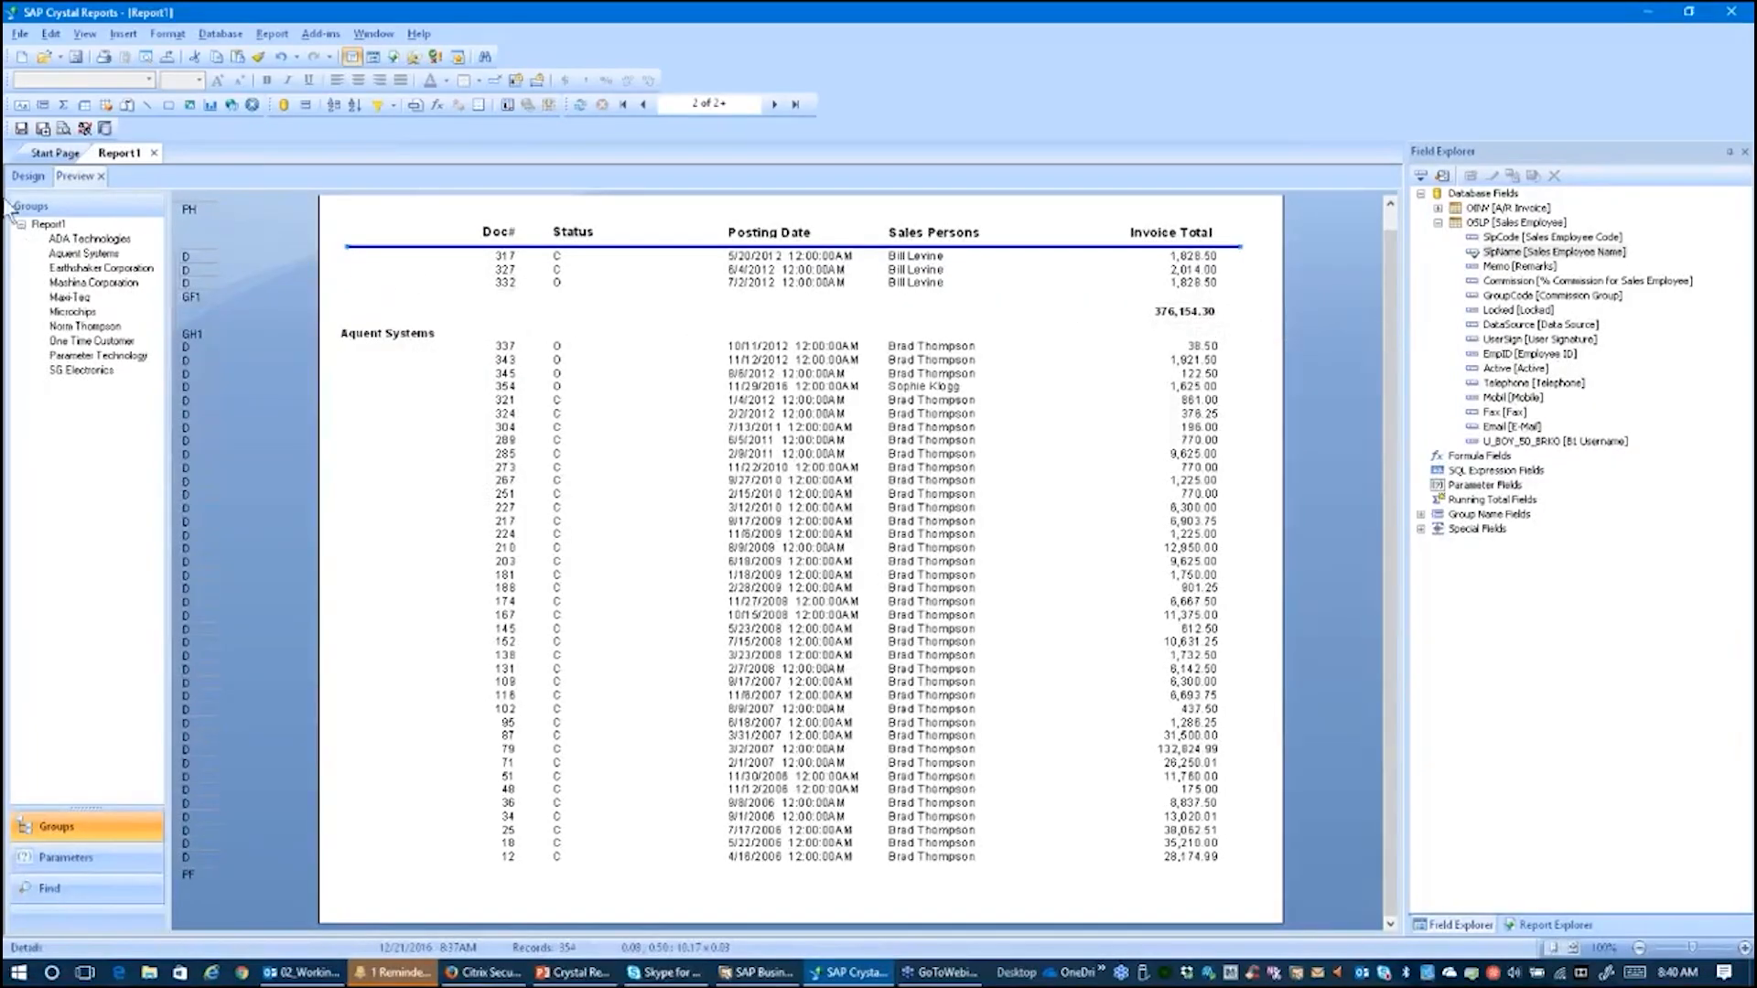
{"action": "left_click", "coordinate": [19, 178]}
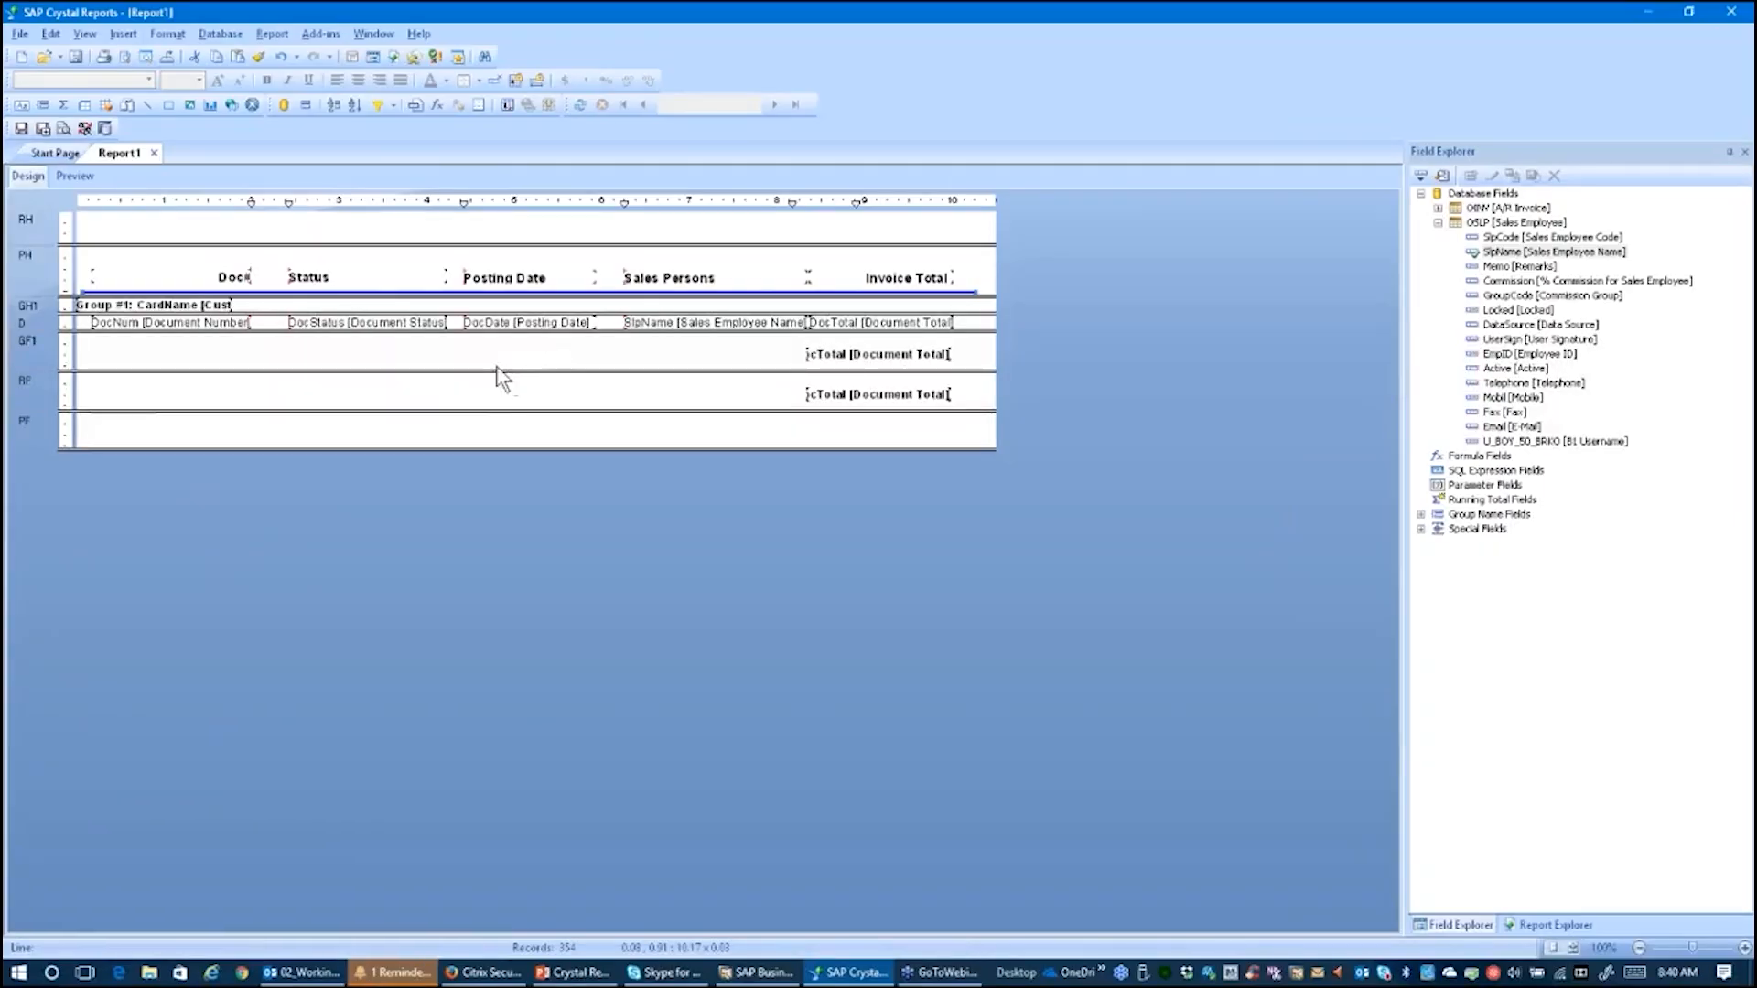
Step: Insert a text object in the group footer reading Invoice Total For:
{"action": "left_click", "coordinate": [123, 34]}
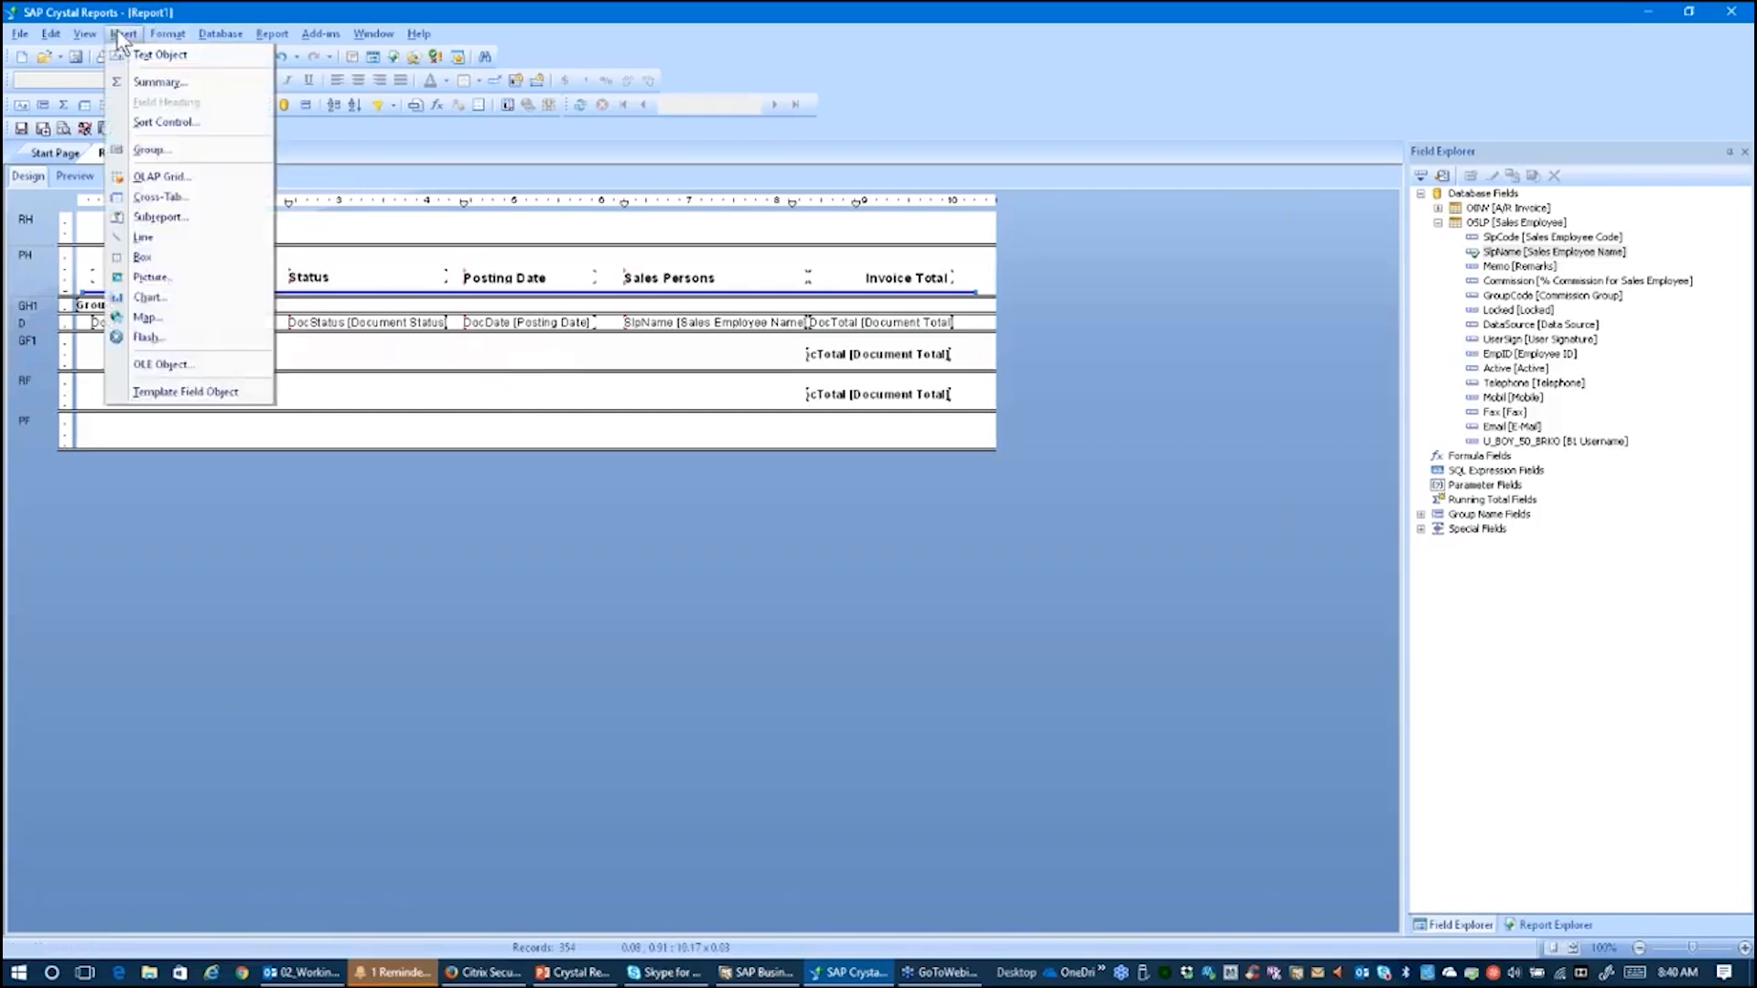
{"action": "left_click", "coordinate": [156, 58]}
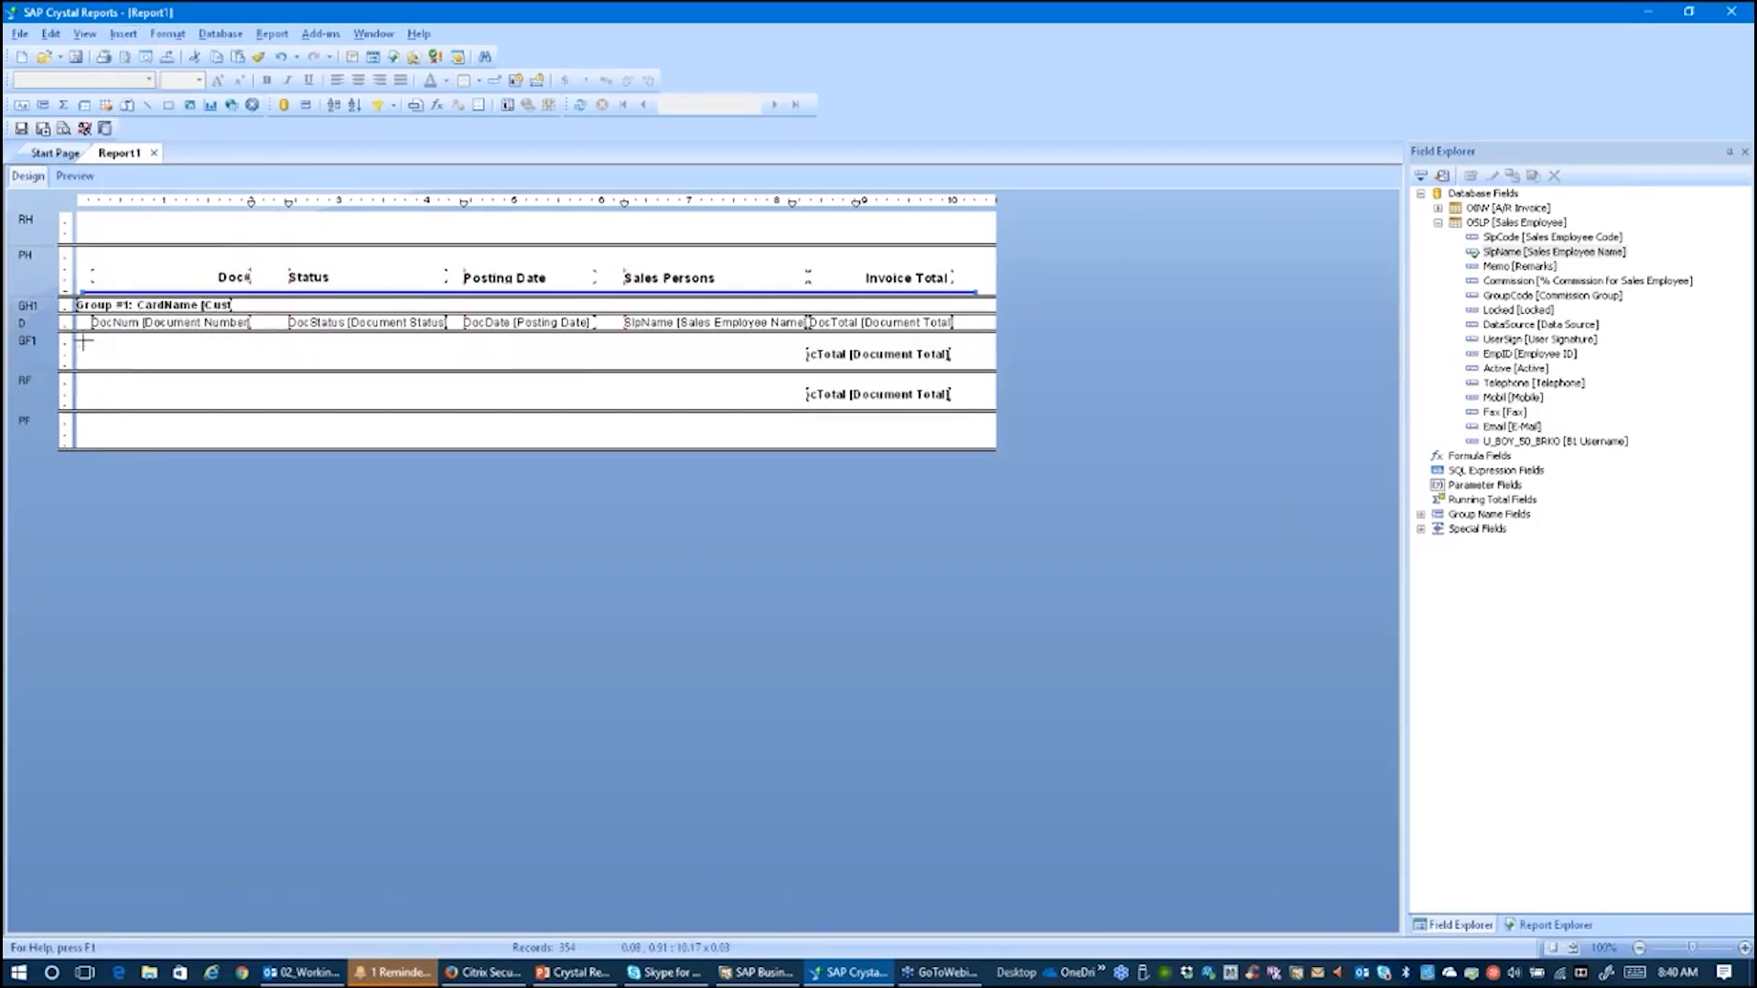
{"action": "left_click_drag", "start_coordinate": [84, 342], "coordinate": [793, 363]}
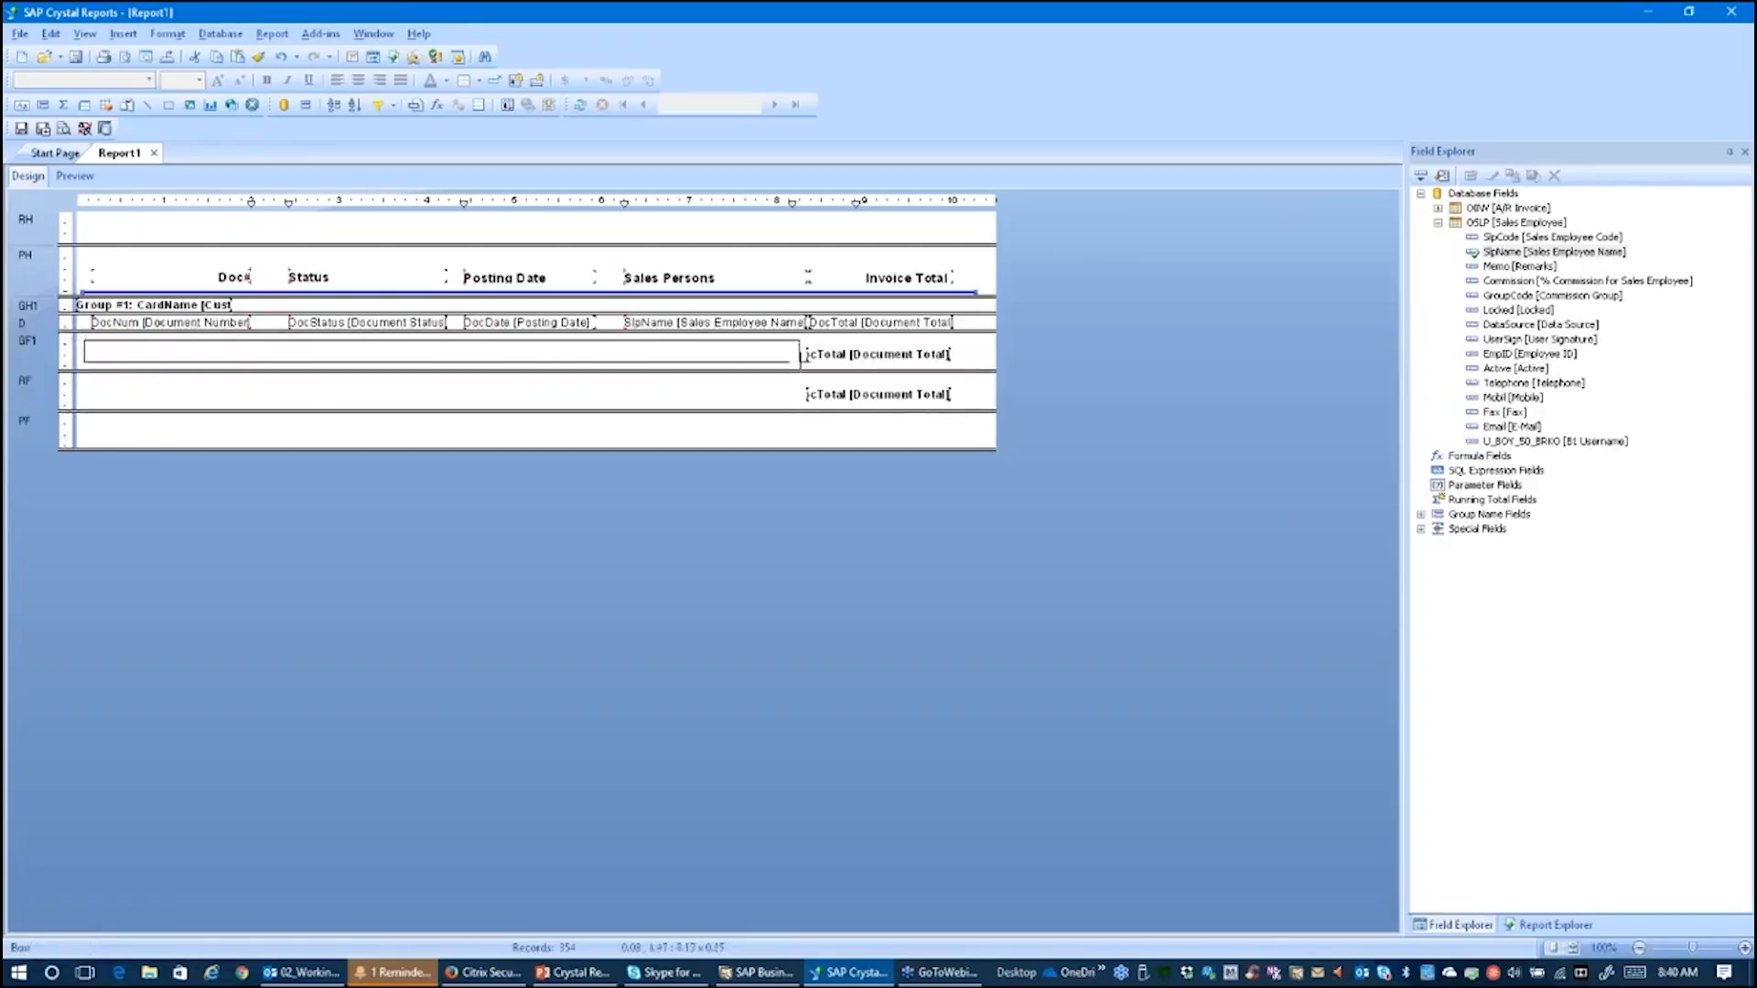
{"action": "left_click", "coordinate": [876, 358]}
{"action": "left_click_drag", "start_coordinate": [875, 358], "coordinate": [881, 360]}
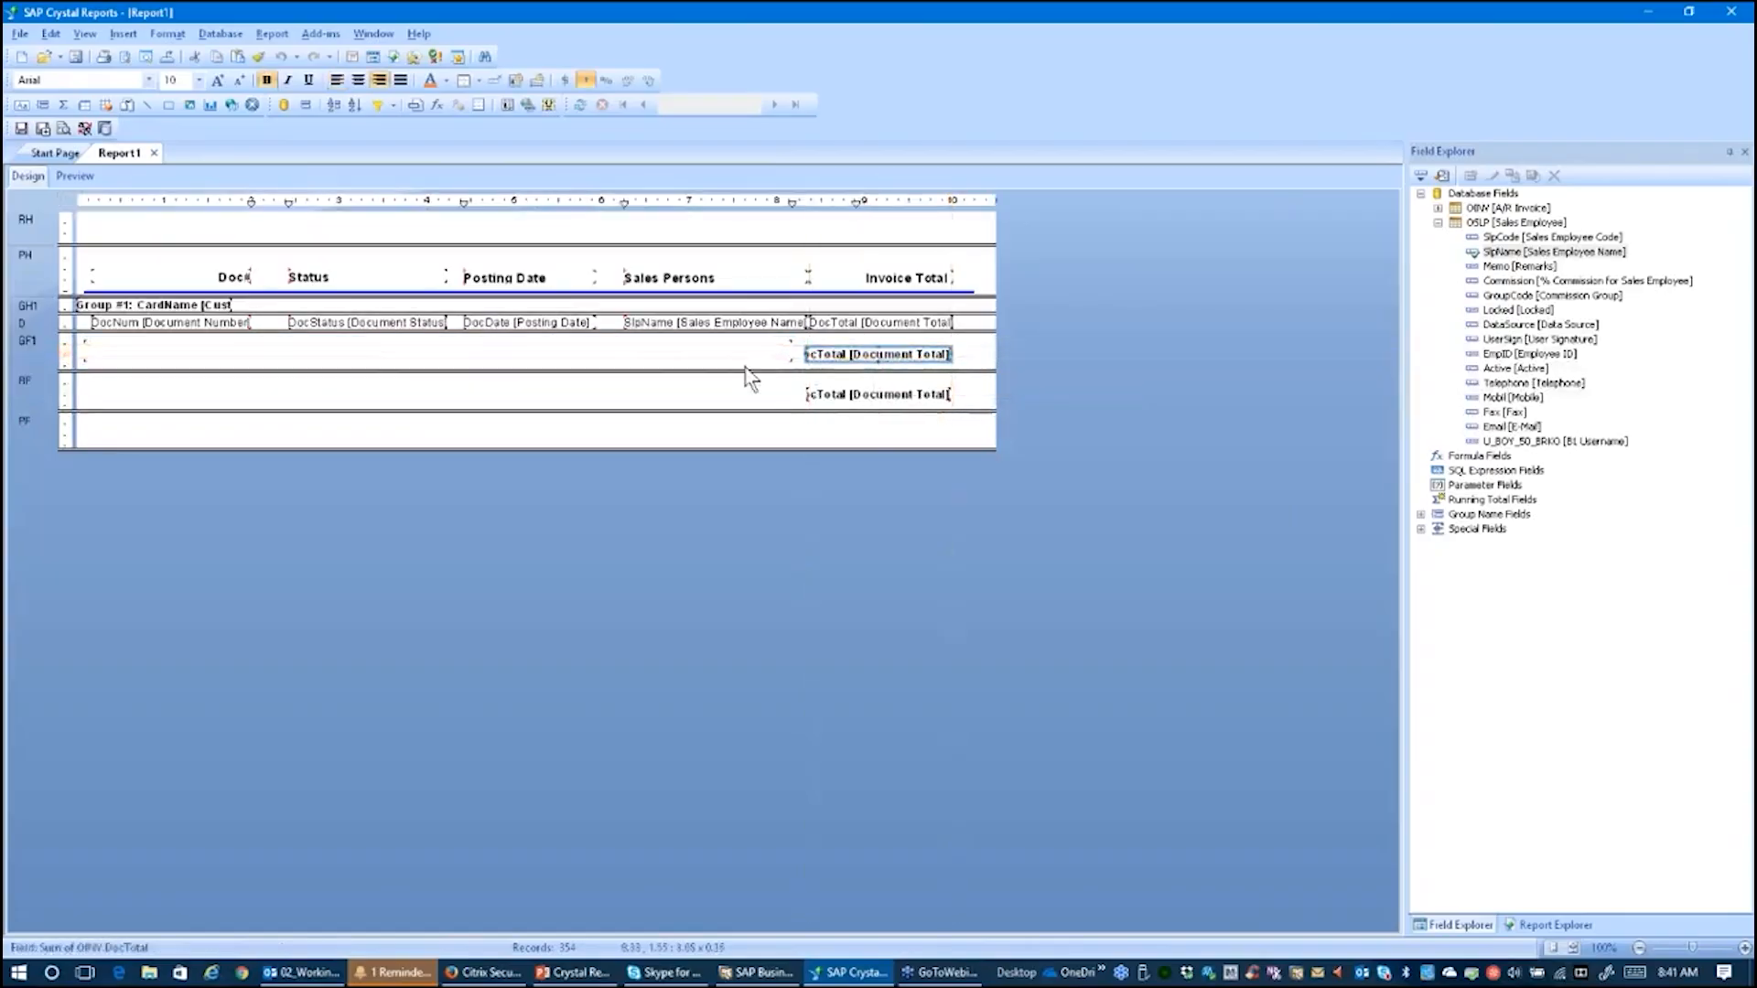
{"action": "left_click", "coordinate": [613, 365]}
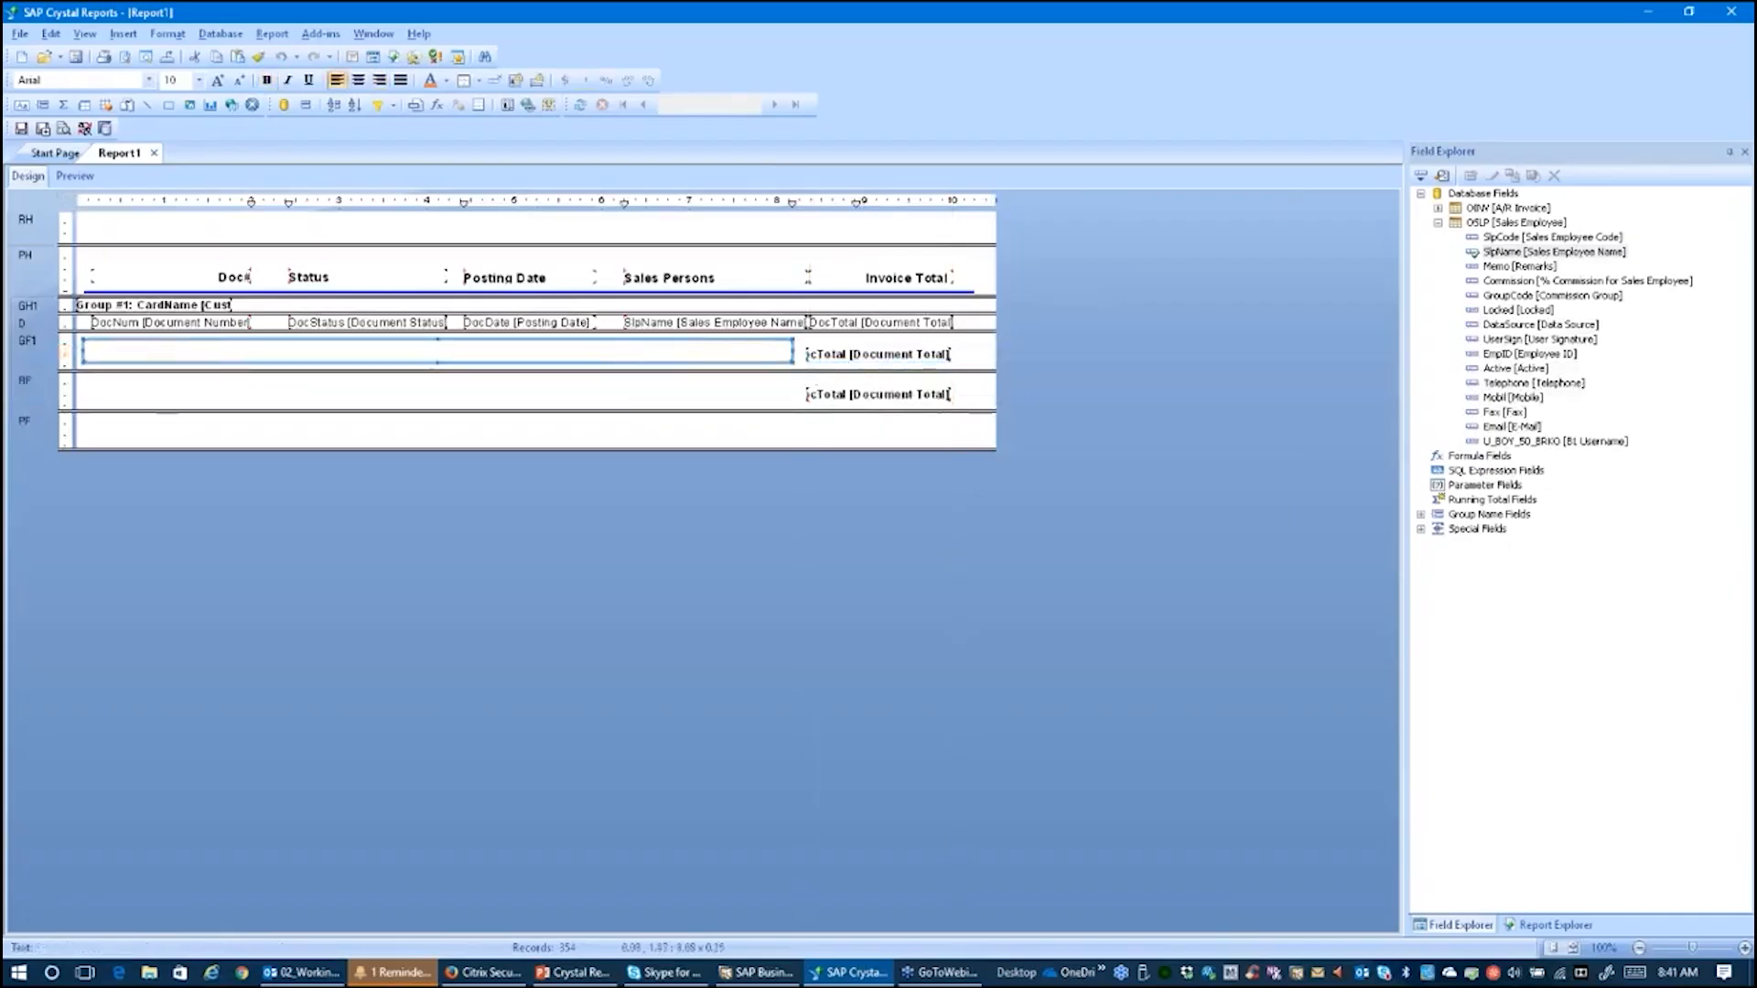
{"action": "left_click", "coordinate": [602, 348]}
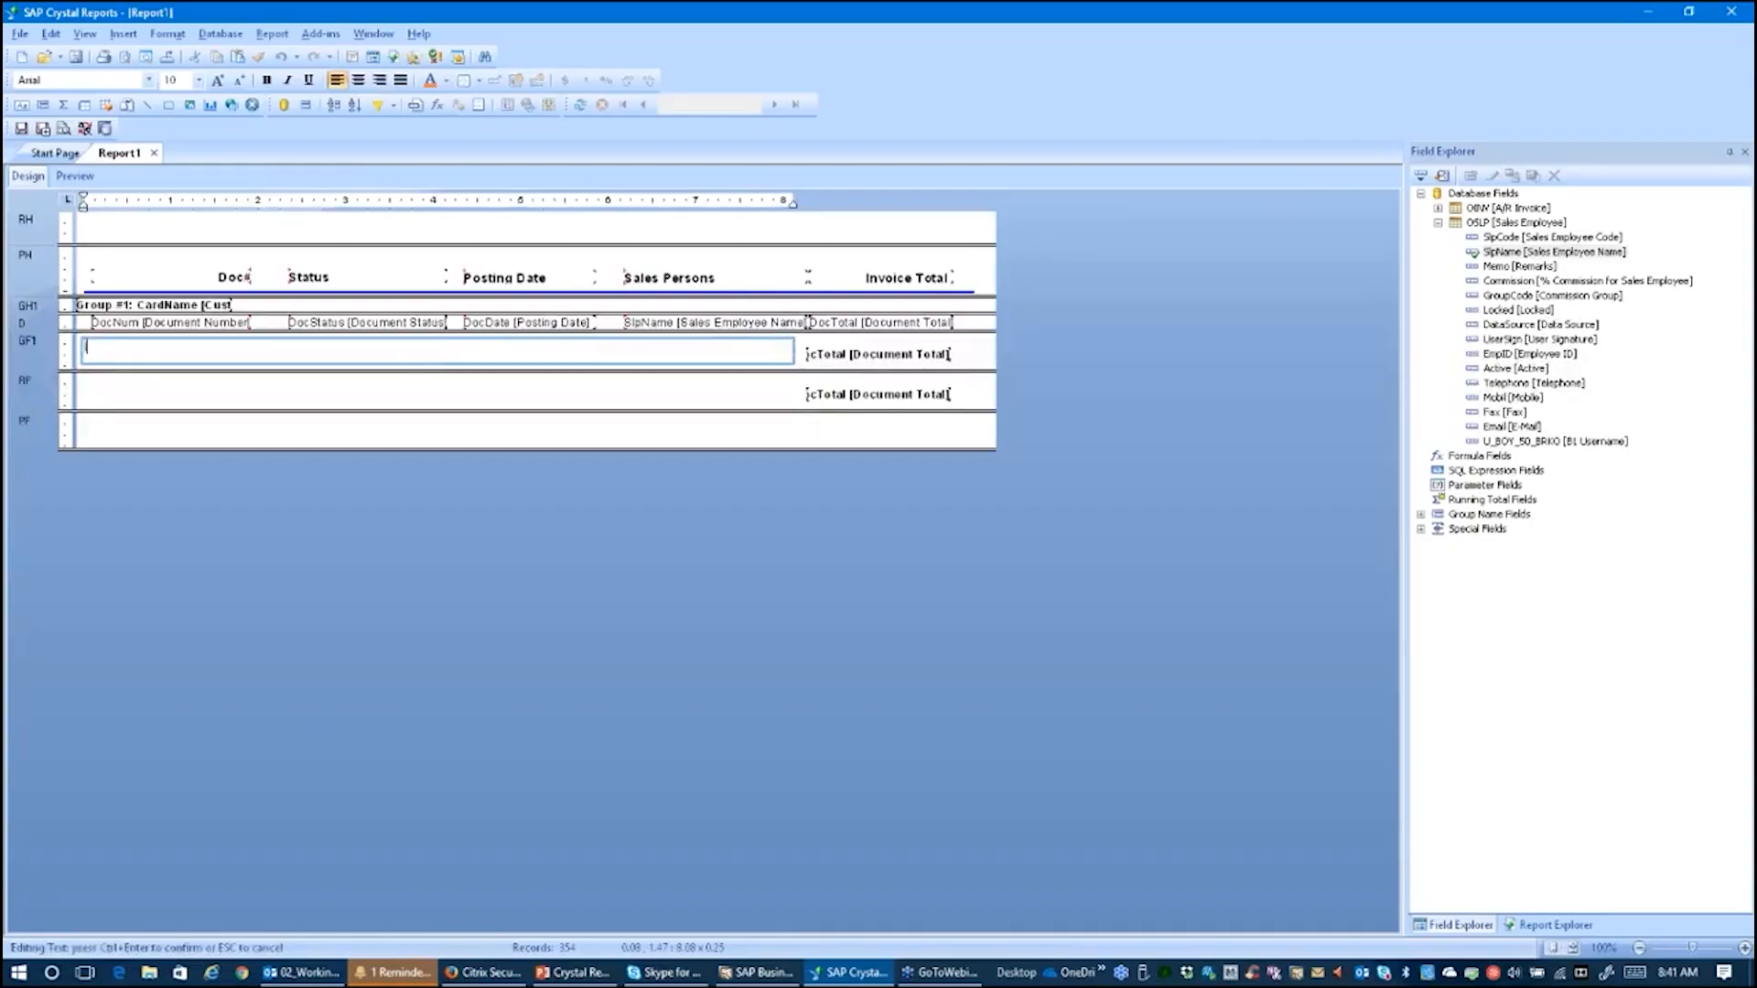
{"action": "type", "text": "Invoice Total For:"}
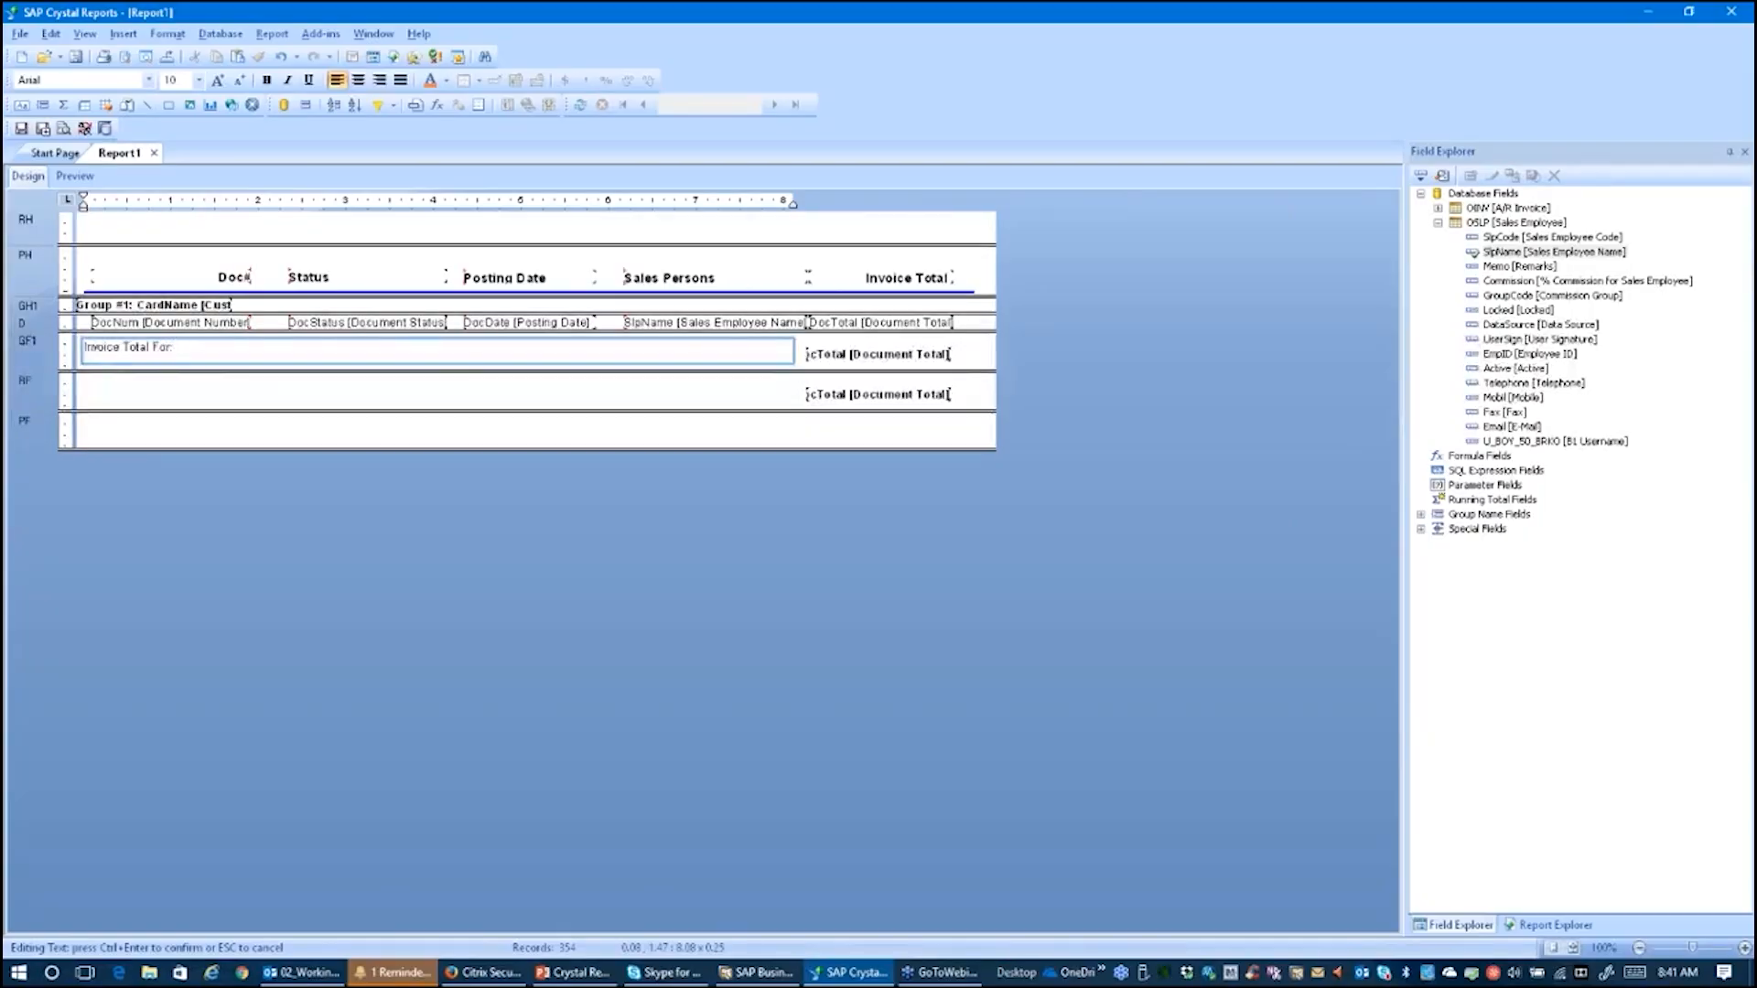
{"action": "left_click", "coordinate": [644, 405]}
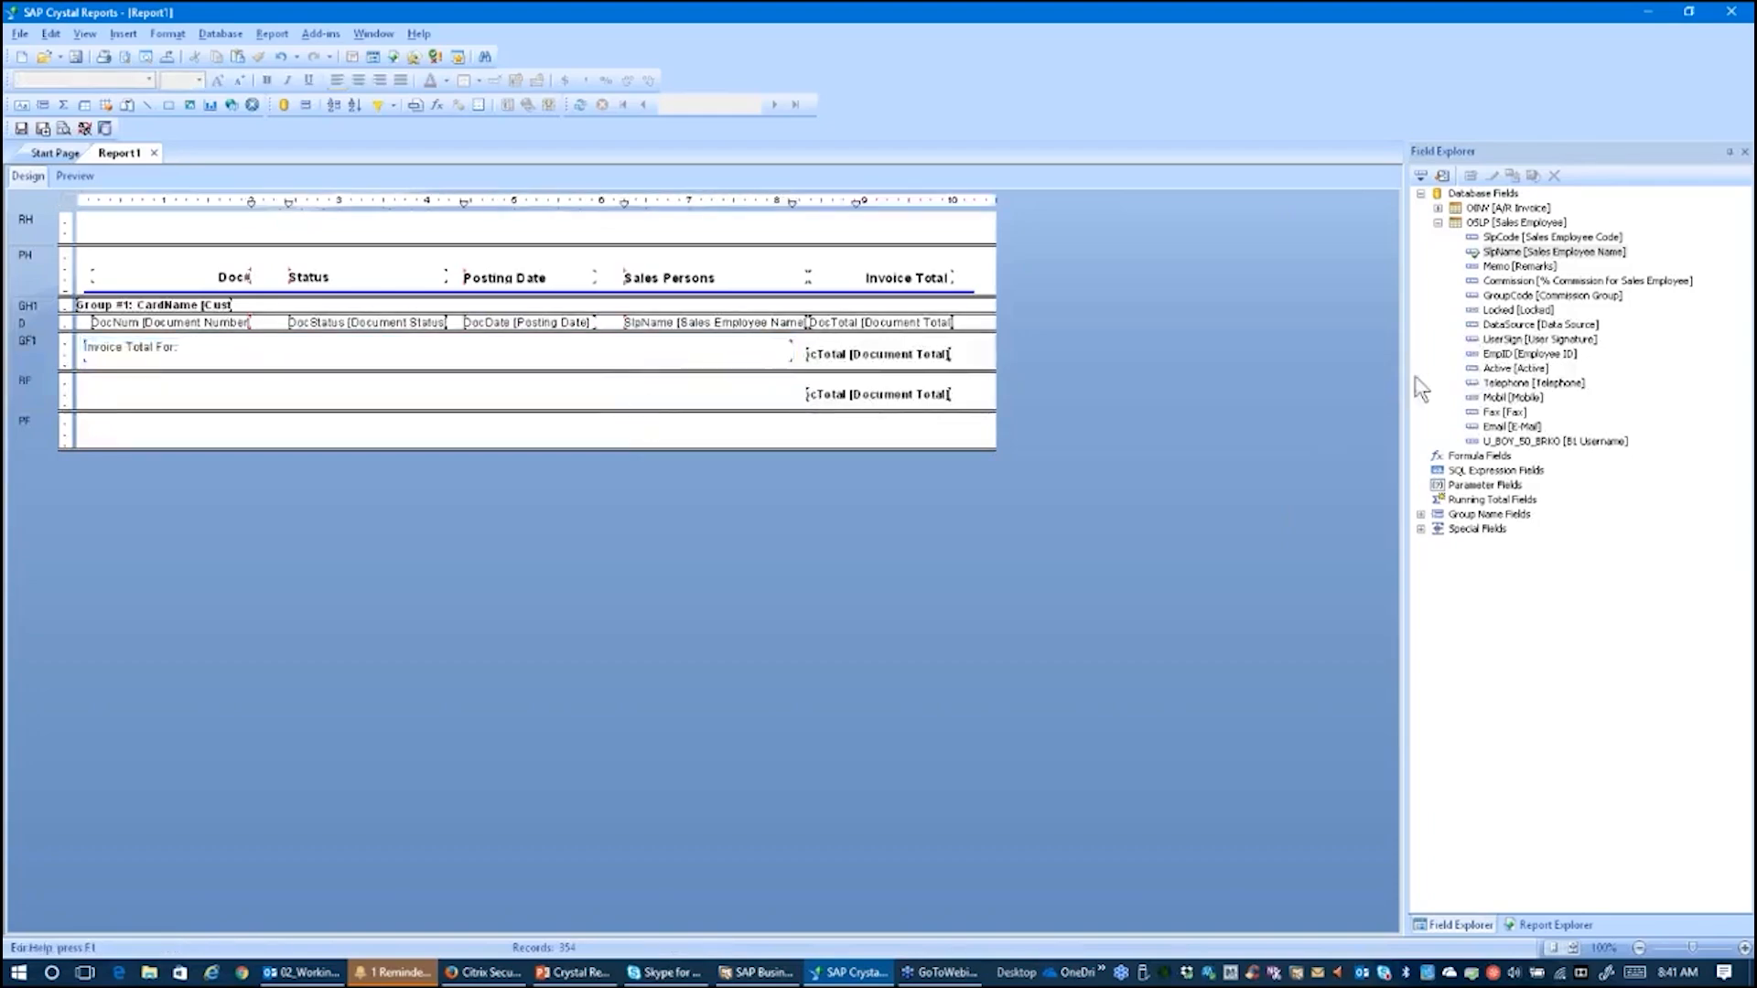
Step: Add the Group #1 CardName group name field into the text object after Invoice Total For:
{"action": "left_click", "coordinate": [1438, 223]}
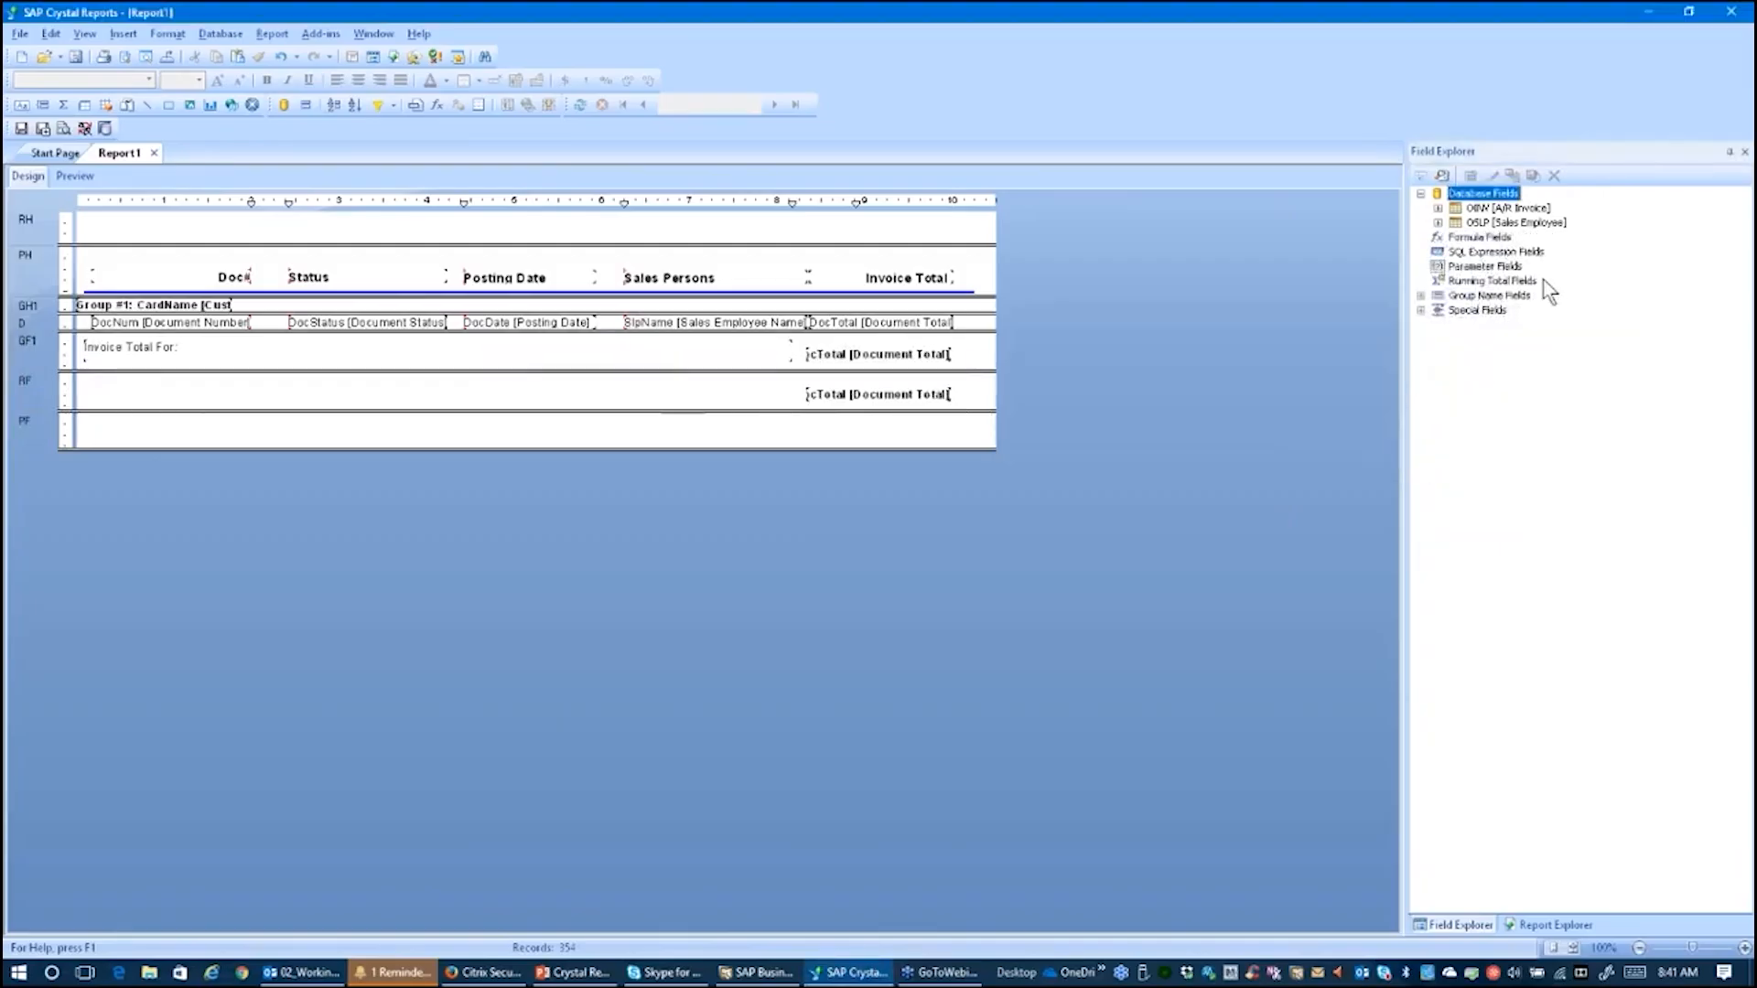
{"action": "left_click", "coordinate": [84, 33]}
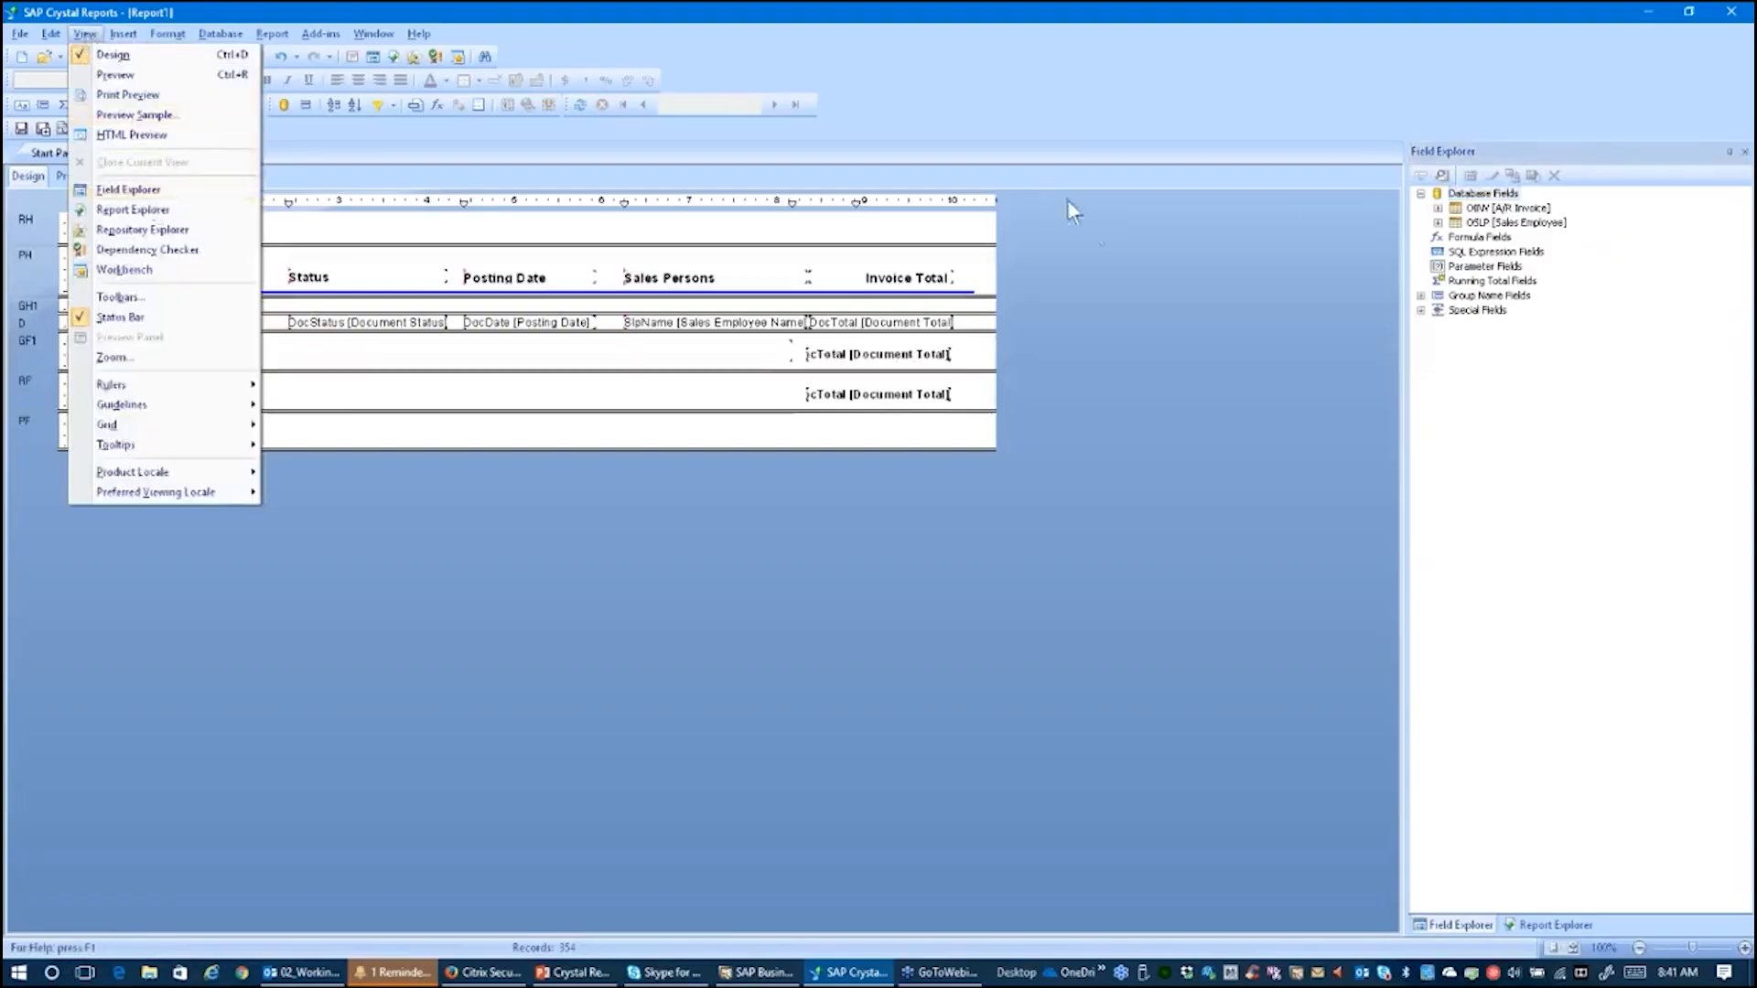
{"action": "left_click", "coordinate": [1298, 233]}
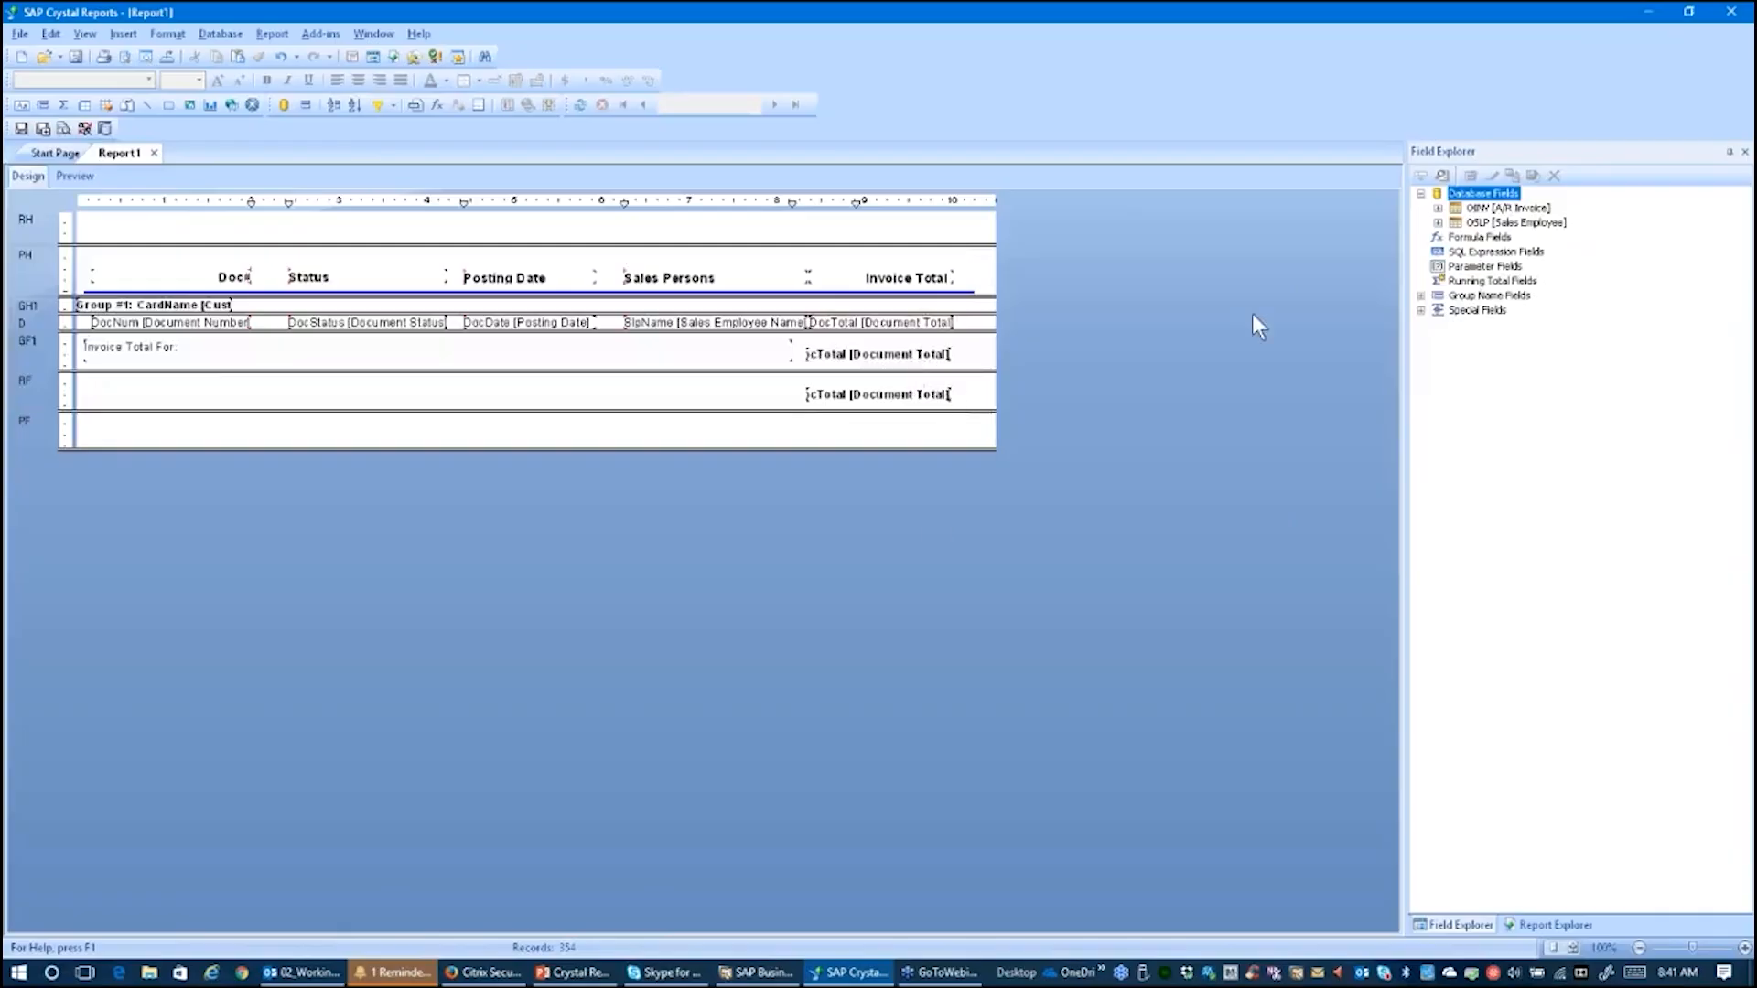
{"action": "left_click", "coordinate": [1420, 296]}
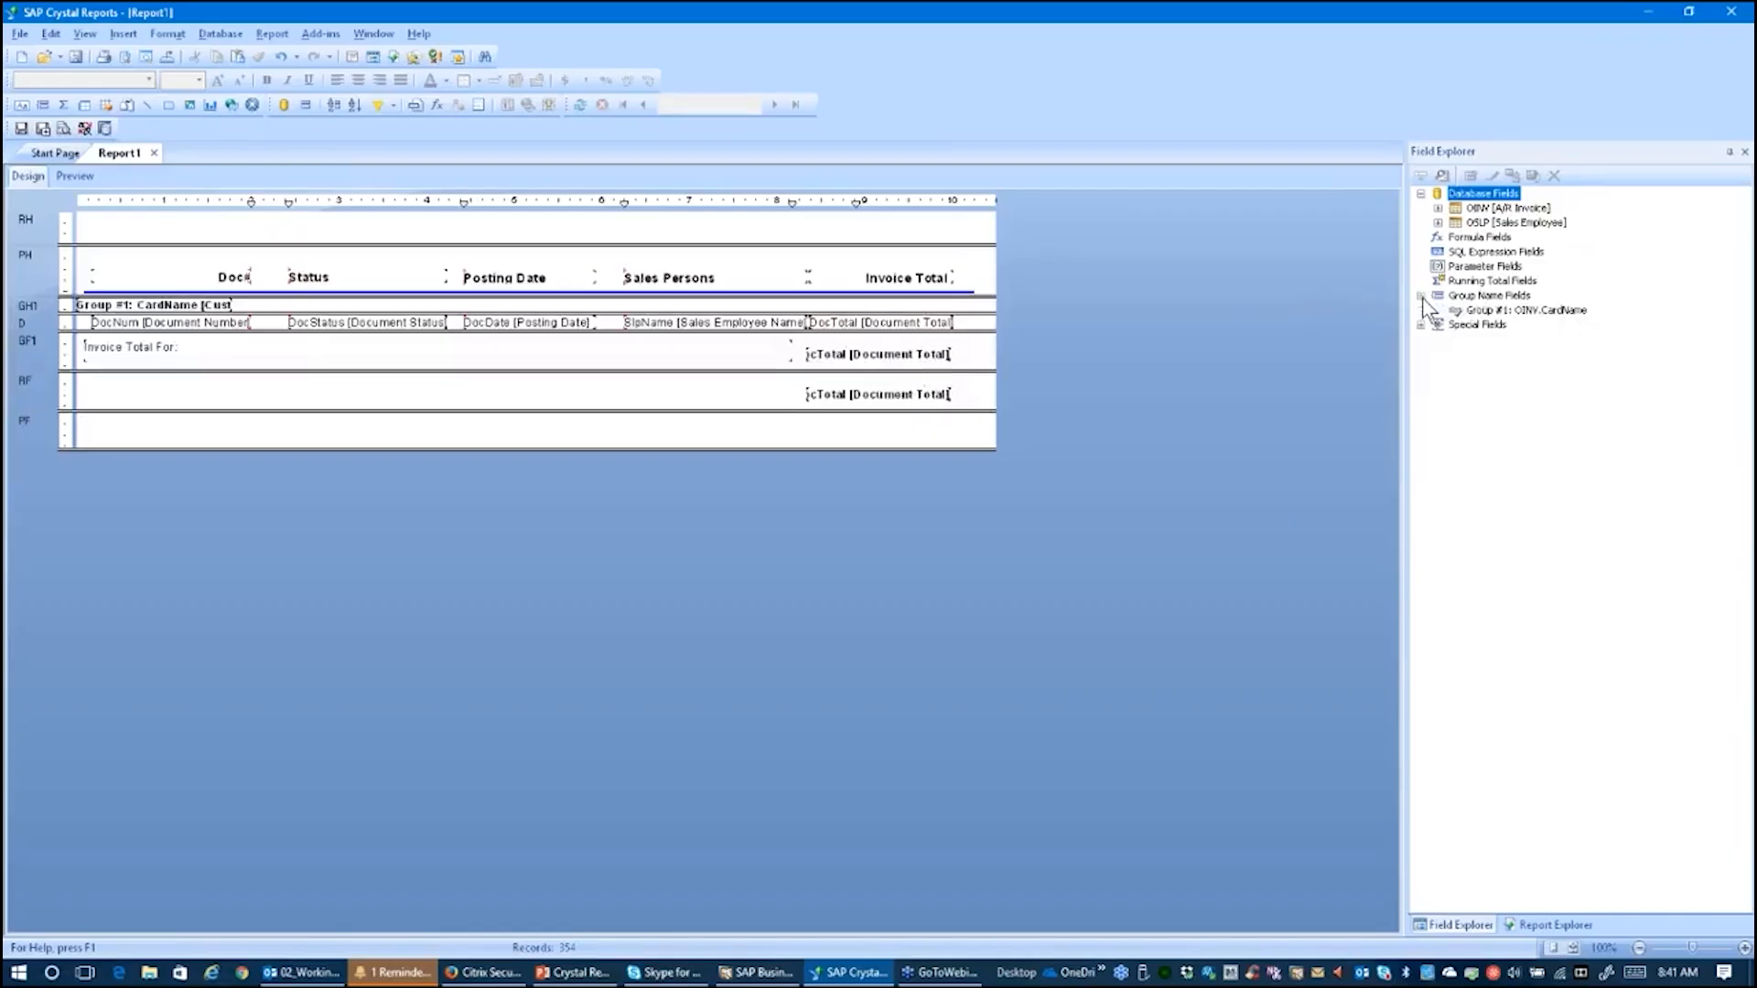
{"action": "left_click", "coordinate": [1501, 311]}
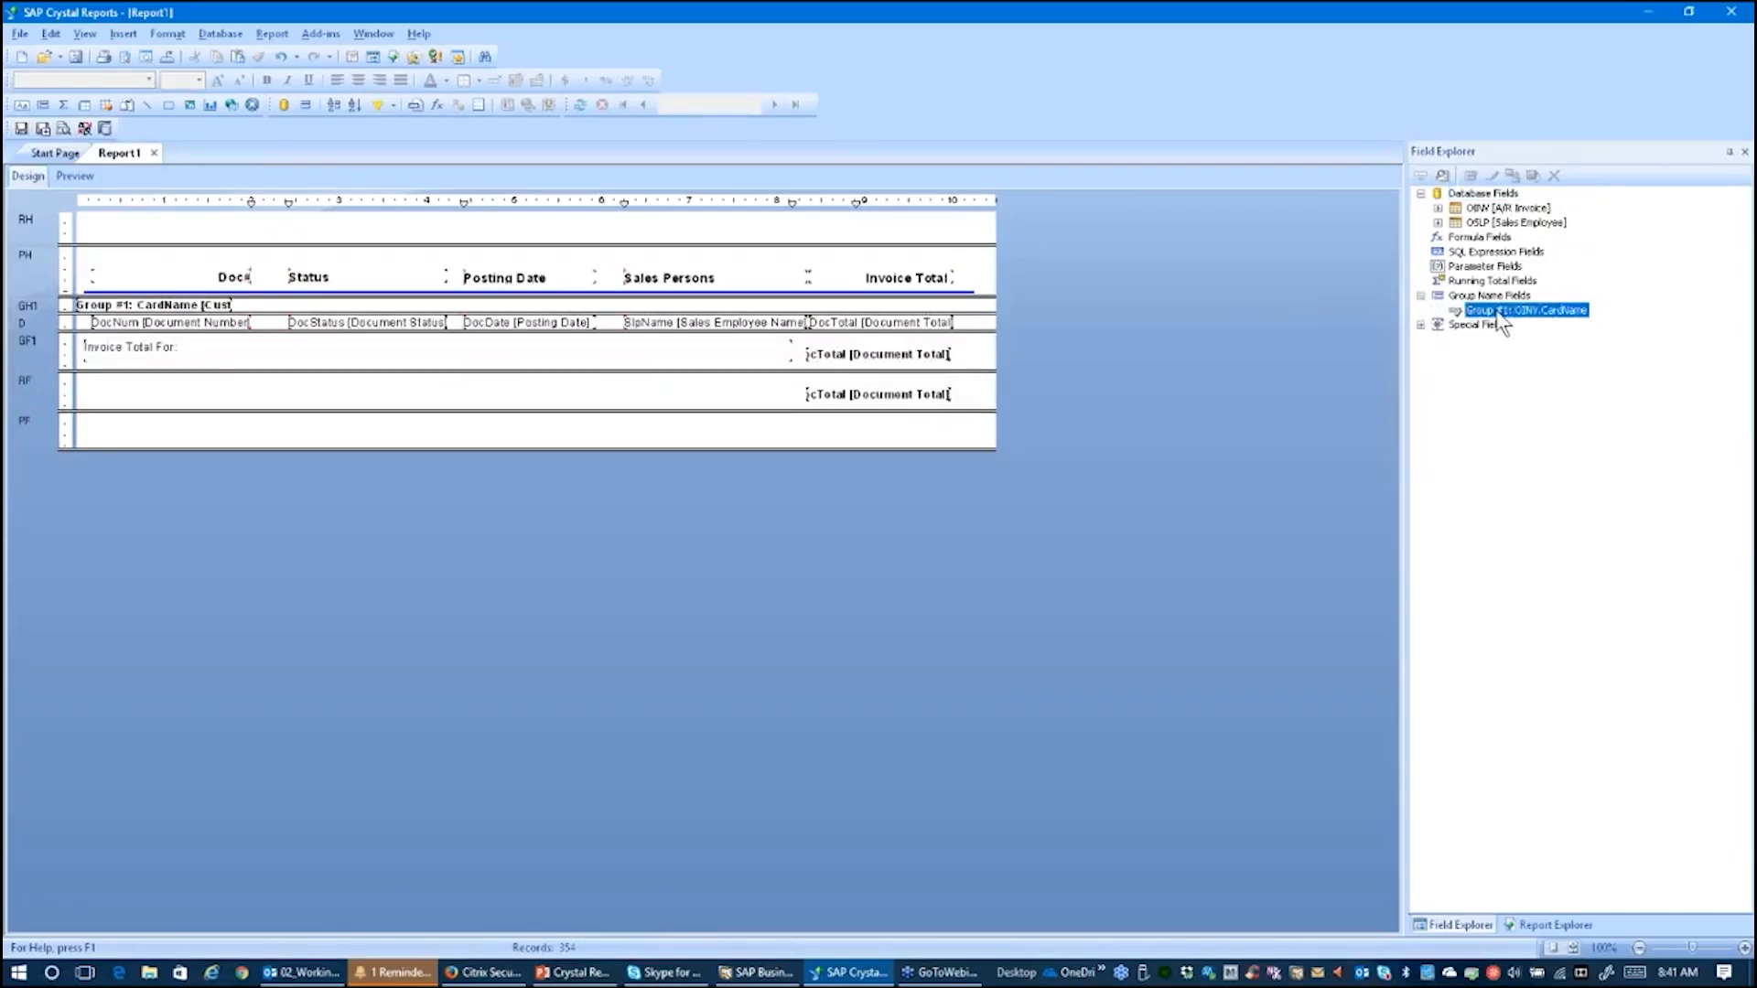
{"action": "left_click_drag", "start_coordinate": [1497, 314], "coordinate": [186, 354]}
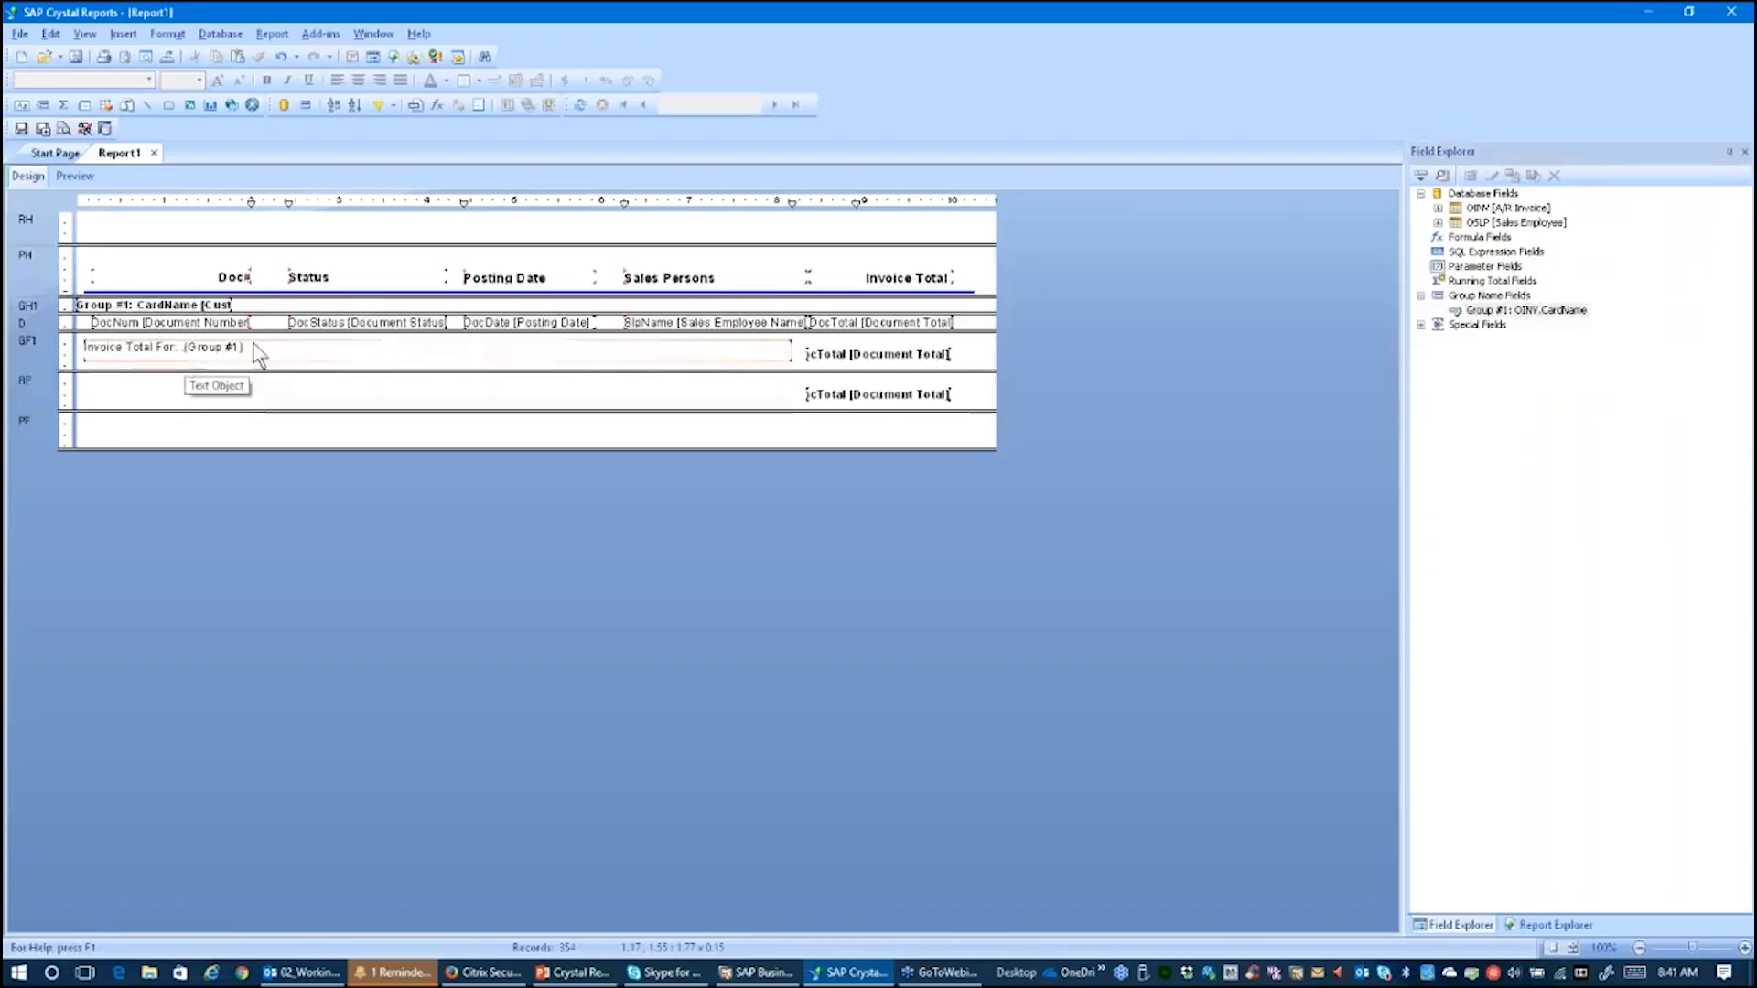
{"action": "left_click_drag", "start_coordinate": [258, 357], "coordinate": [257, 364]}
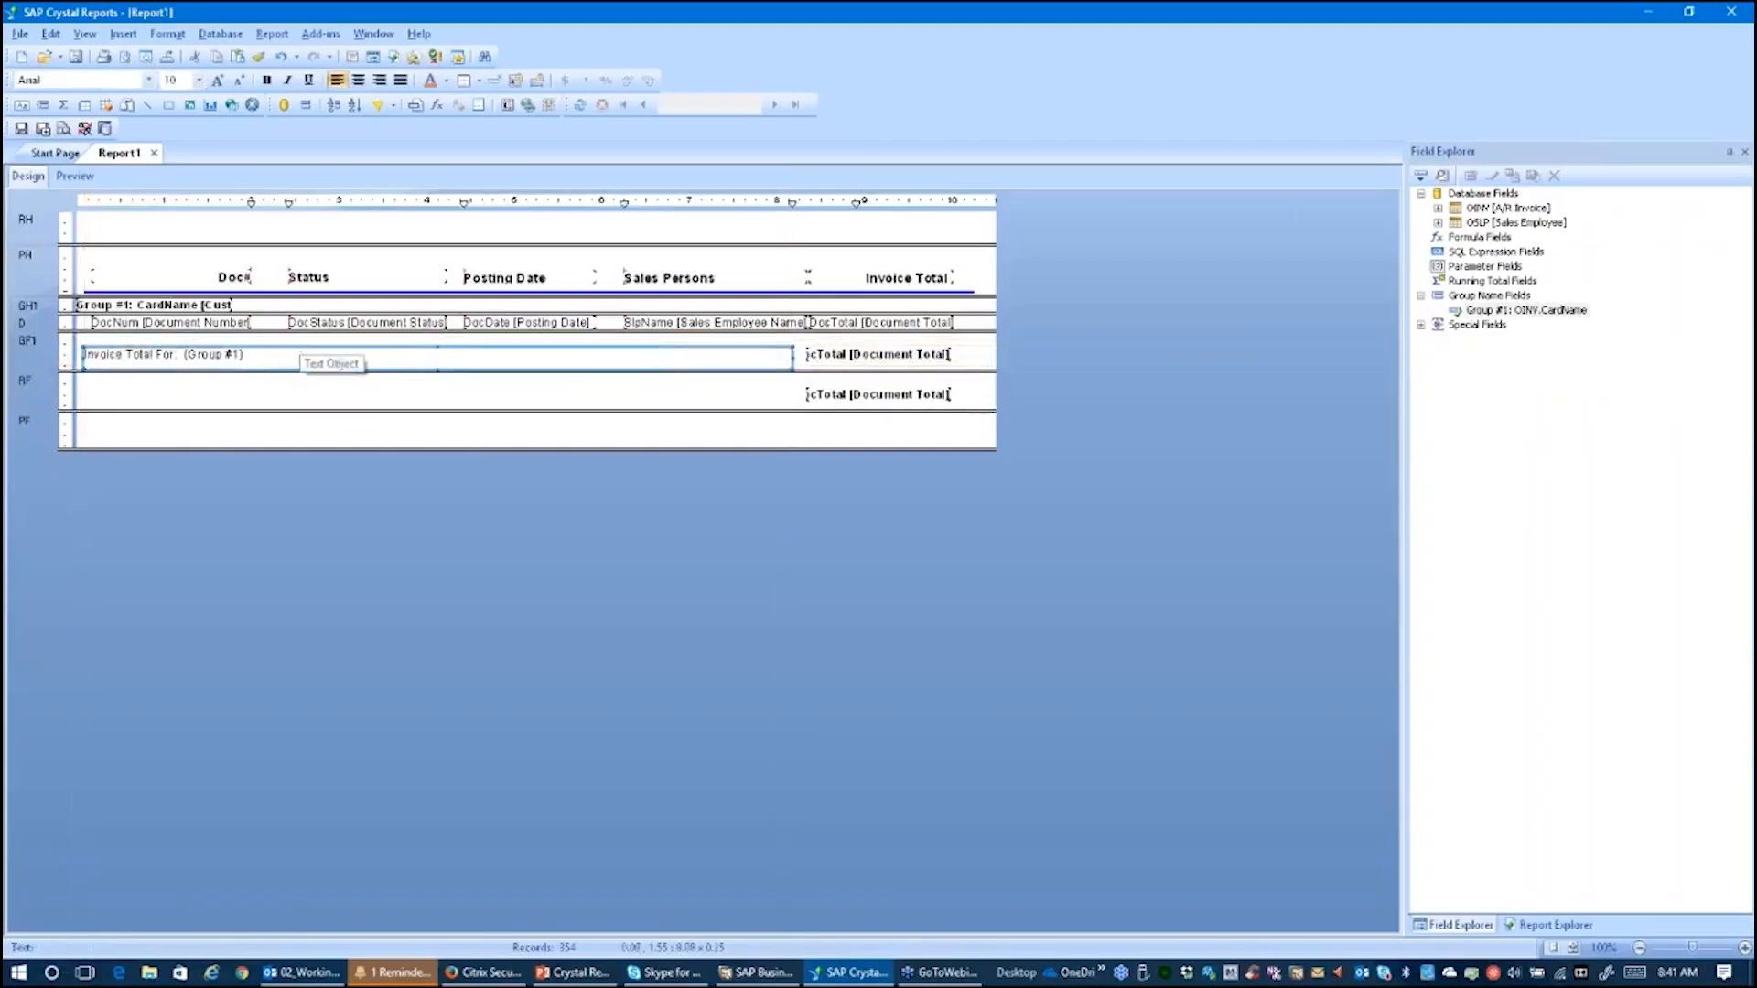
Step: Right-align and bold the group footer text object
{"action": "left_click", "coordinate": [379, 81]}
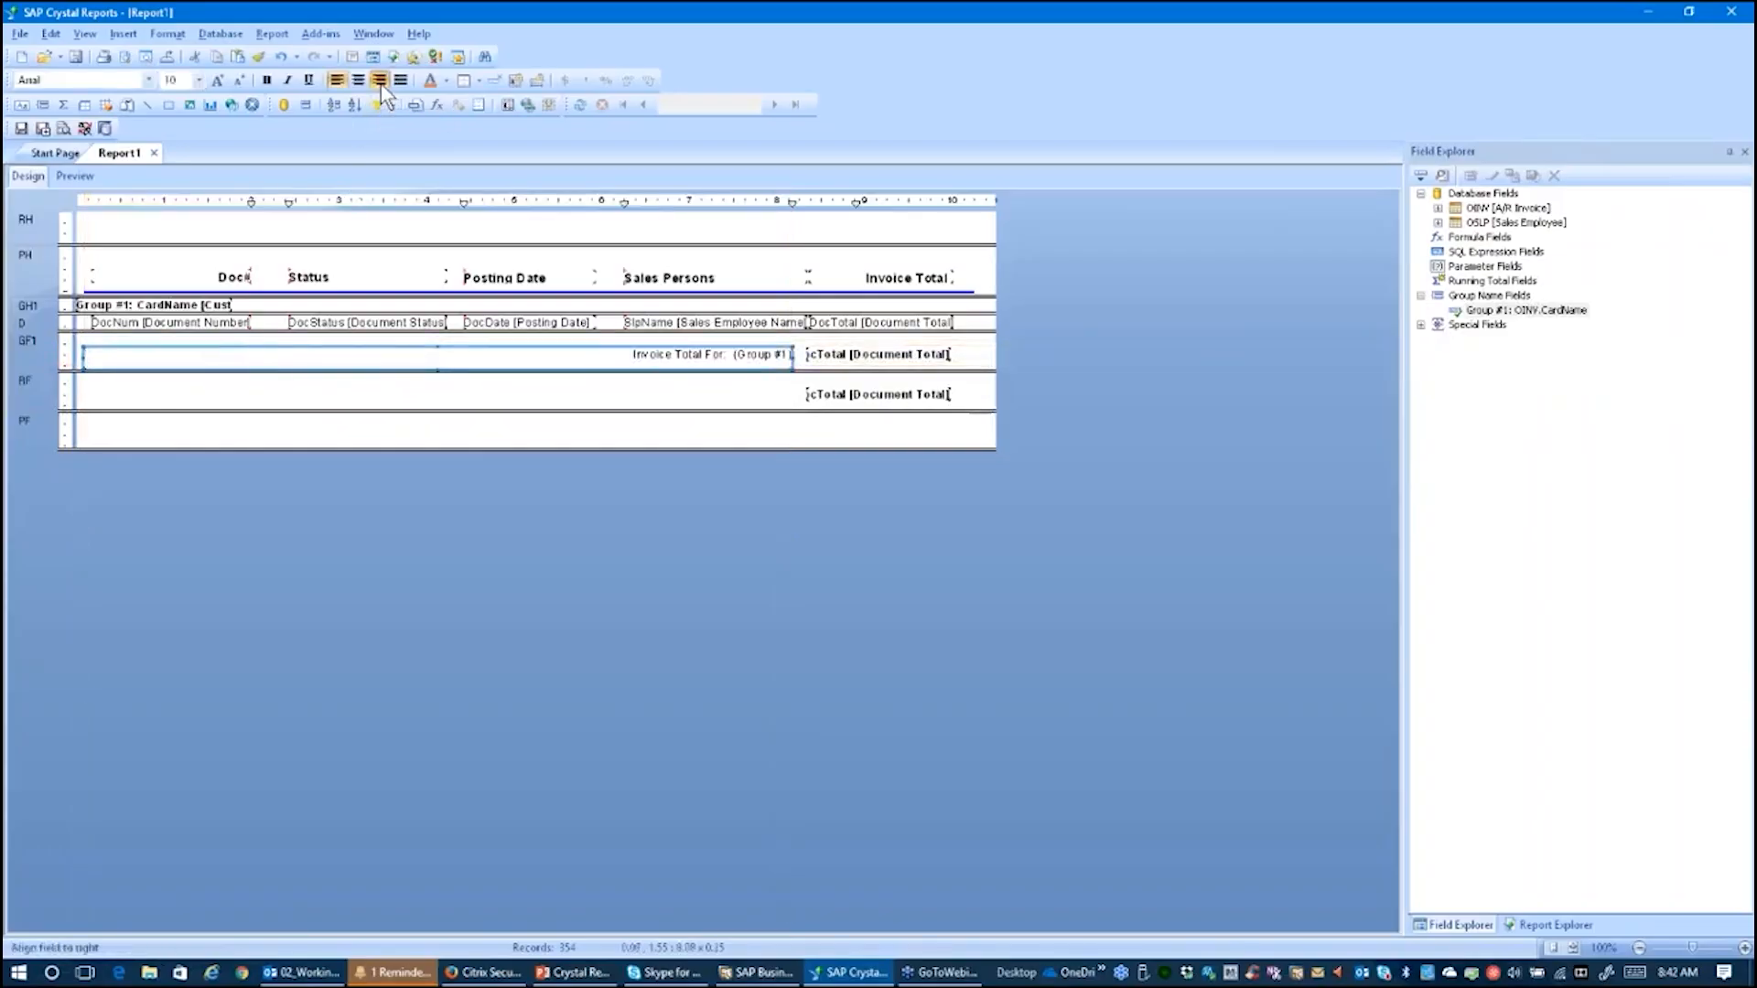
{"action": "left_click", "coordinate": [267, 82]}
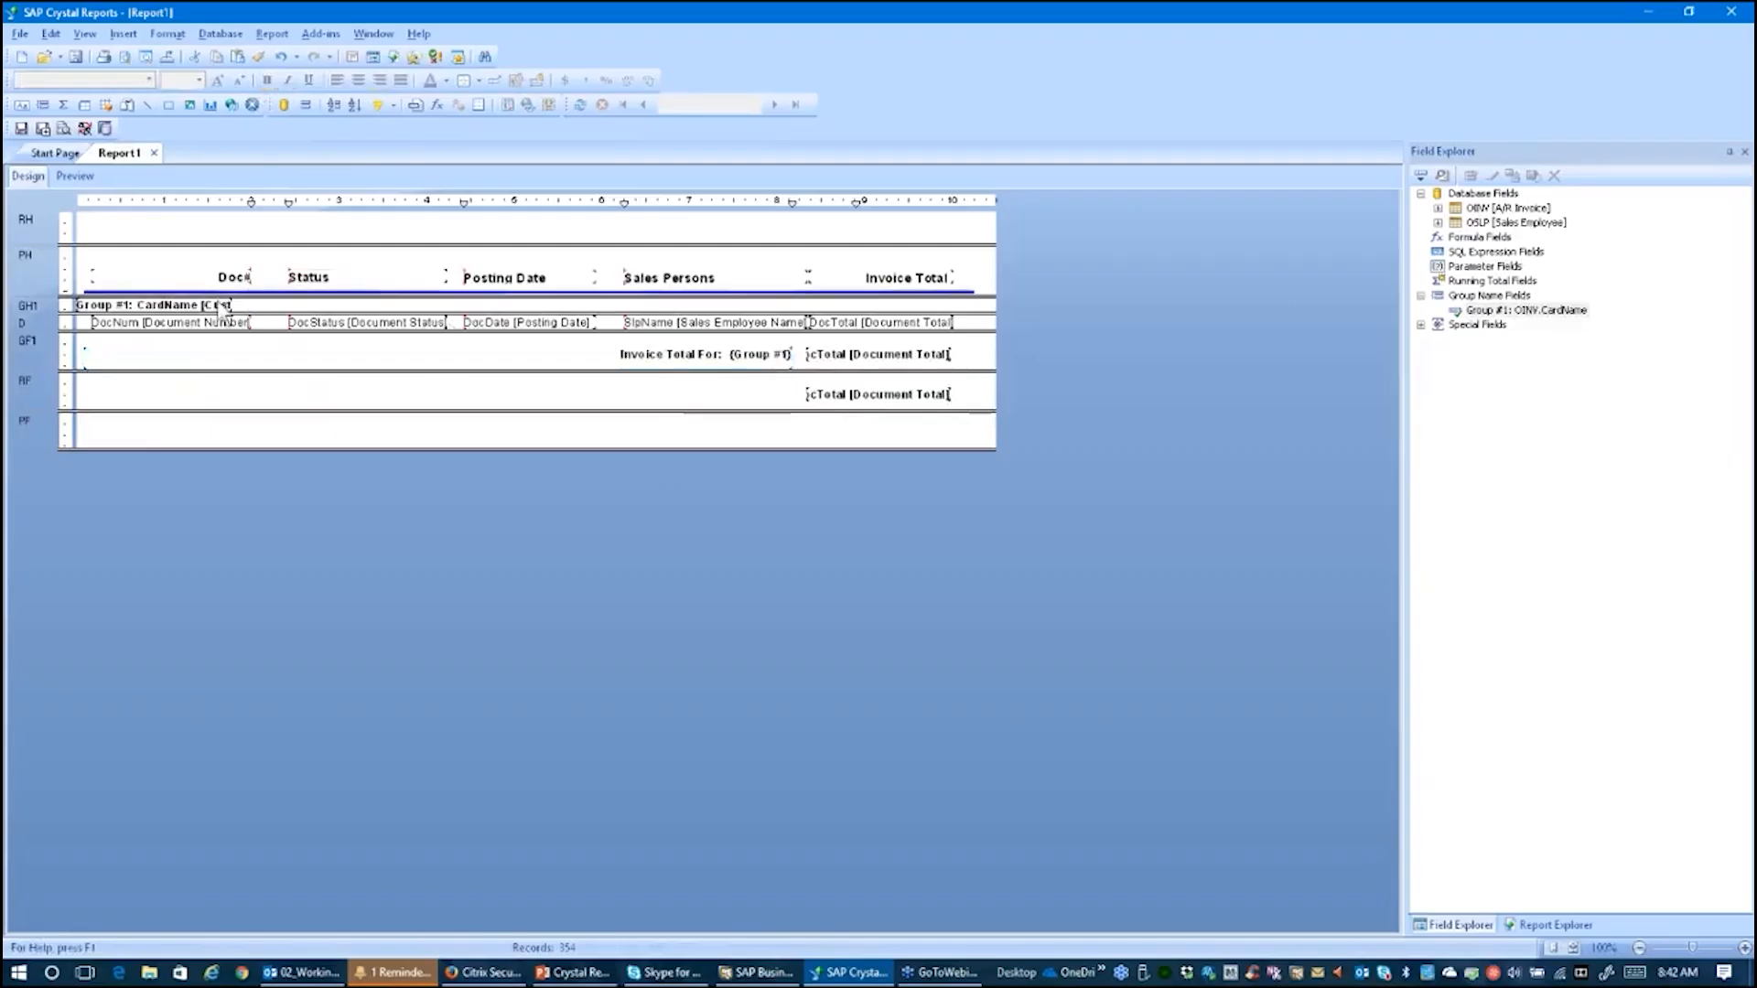
{"action": "left_click", "coordinate": [176, 309]}
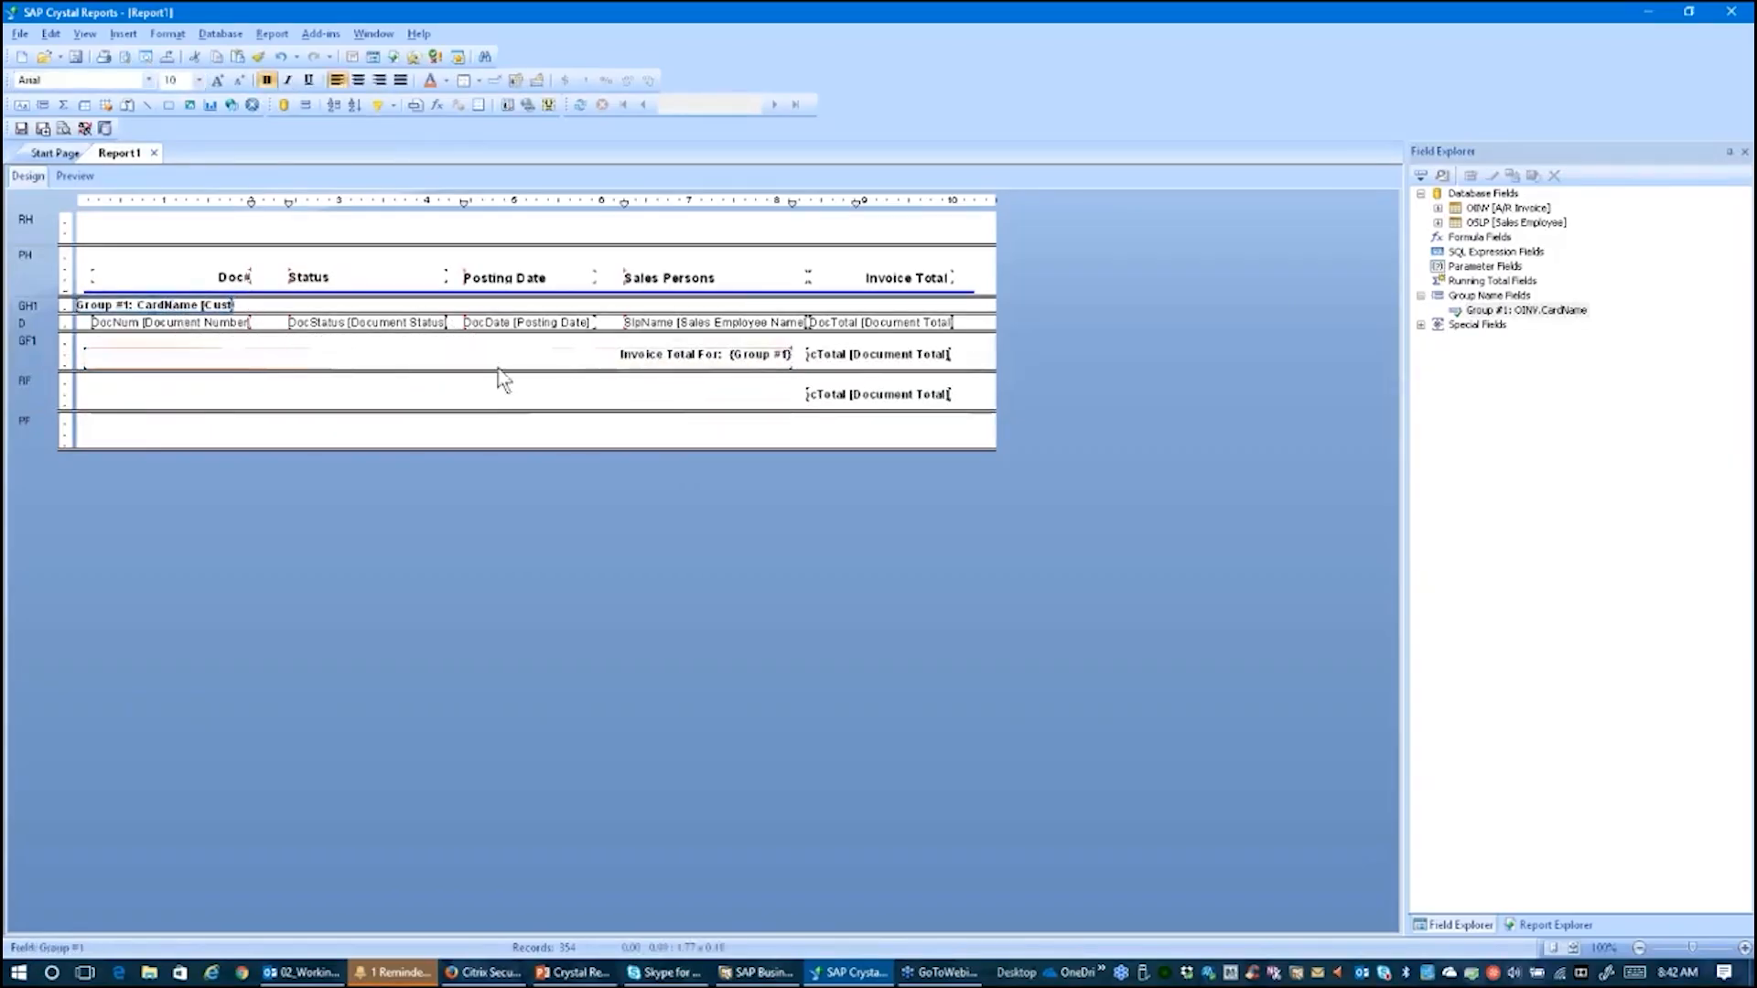
Step: Color the group footer label and its invoice total sum blue
{"action": "left_click", "coordinate": [638, 361], "text": "ctrl"}
{"action": "left_click", "coordinate": [872, 355], "text": "ctrl"}
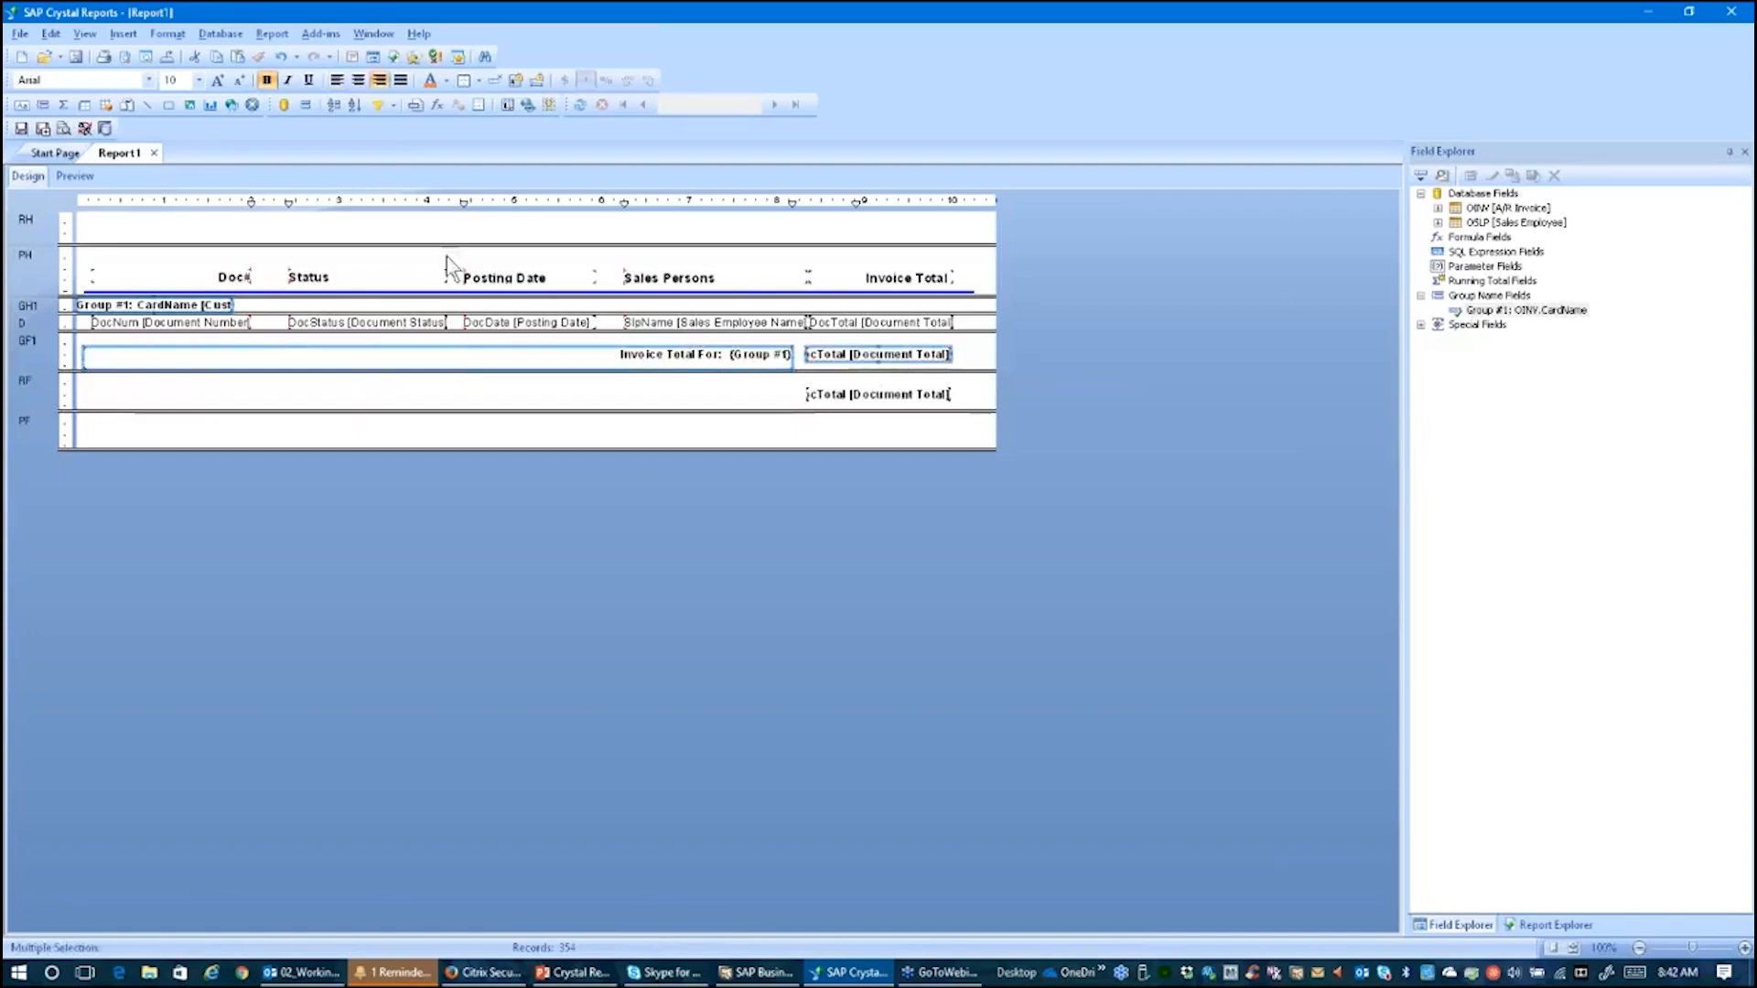
{"action": "left_click", "coordinate": [446, 80]}
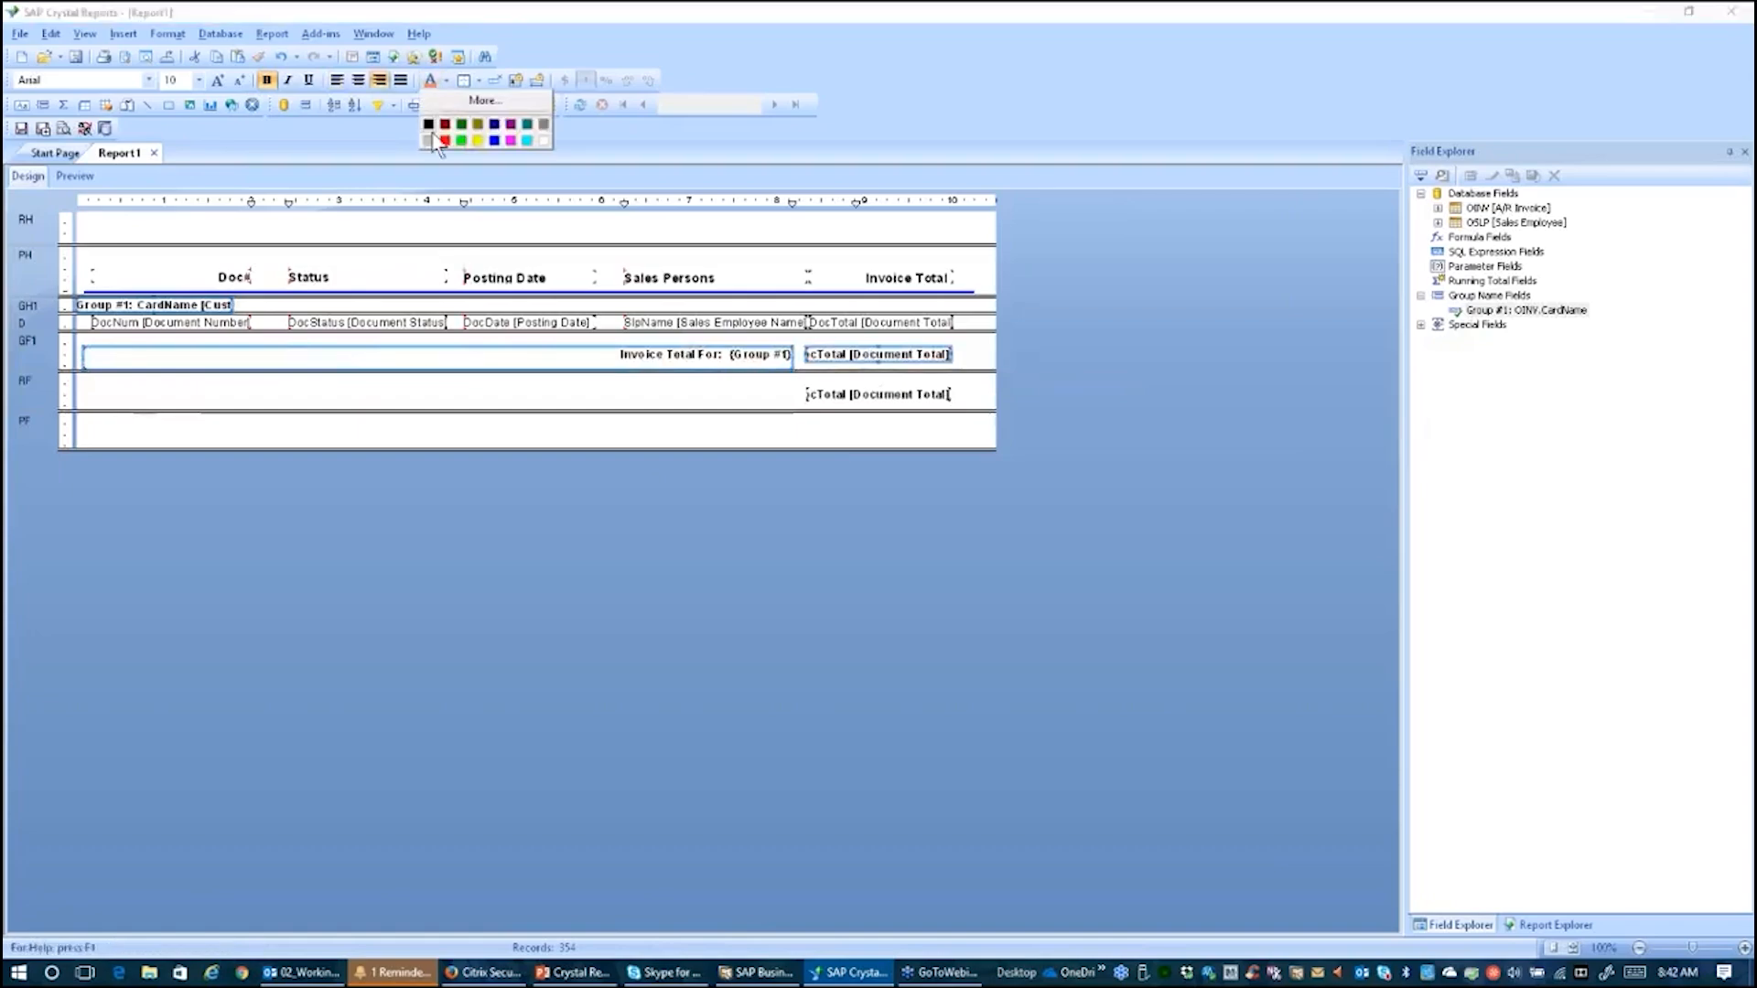
{"action": "left_click", "coordinate": [494, 140]}
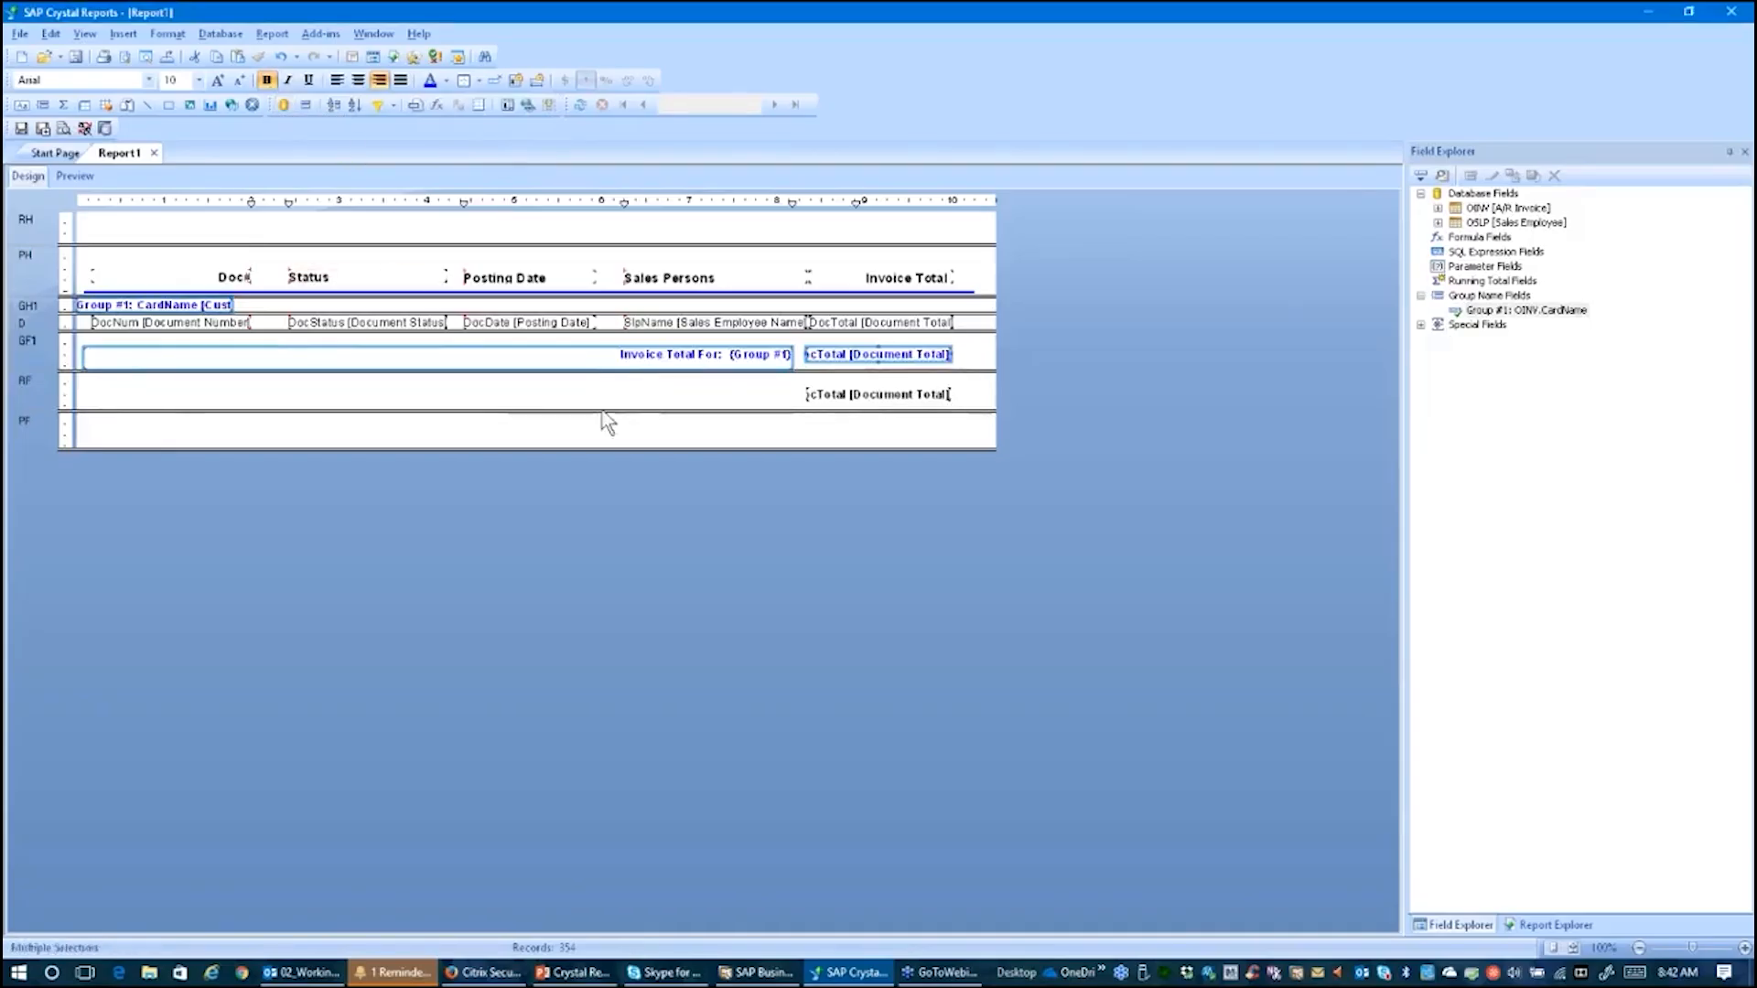
{"action": "left_click", "coordinate": [709, 437]}
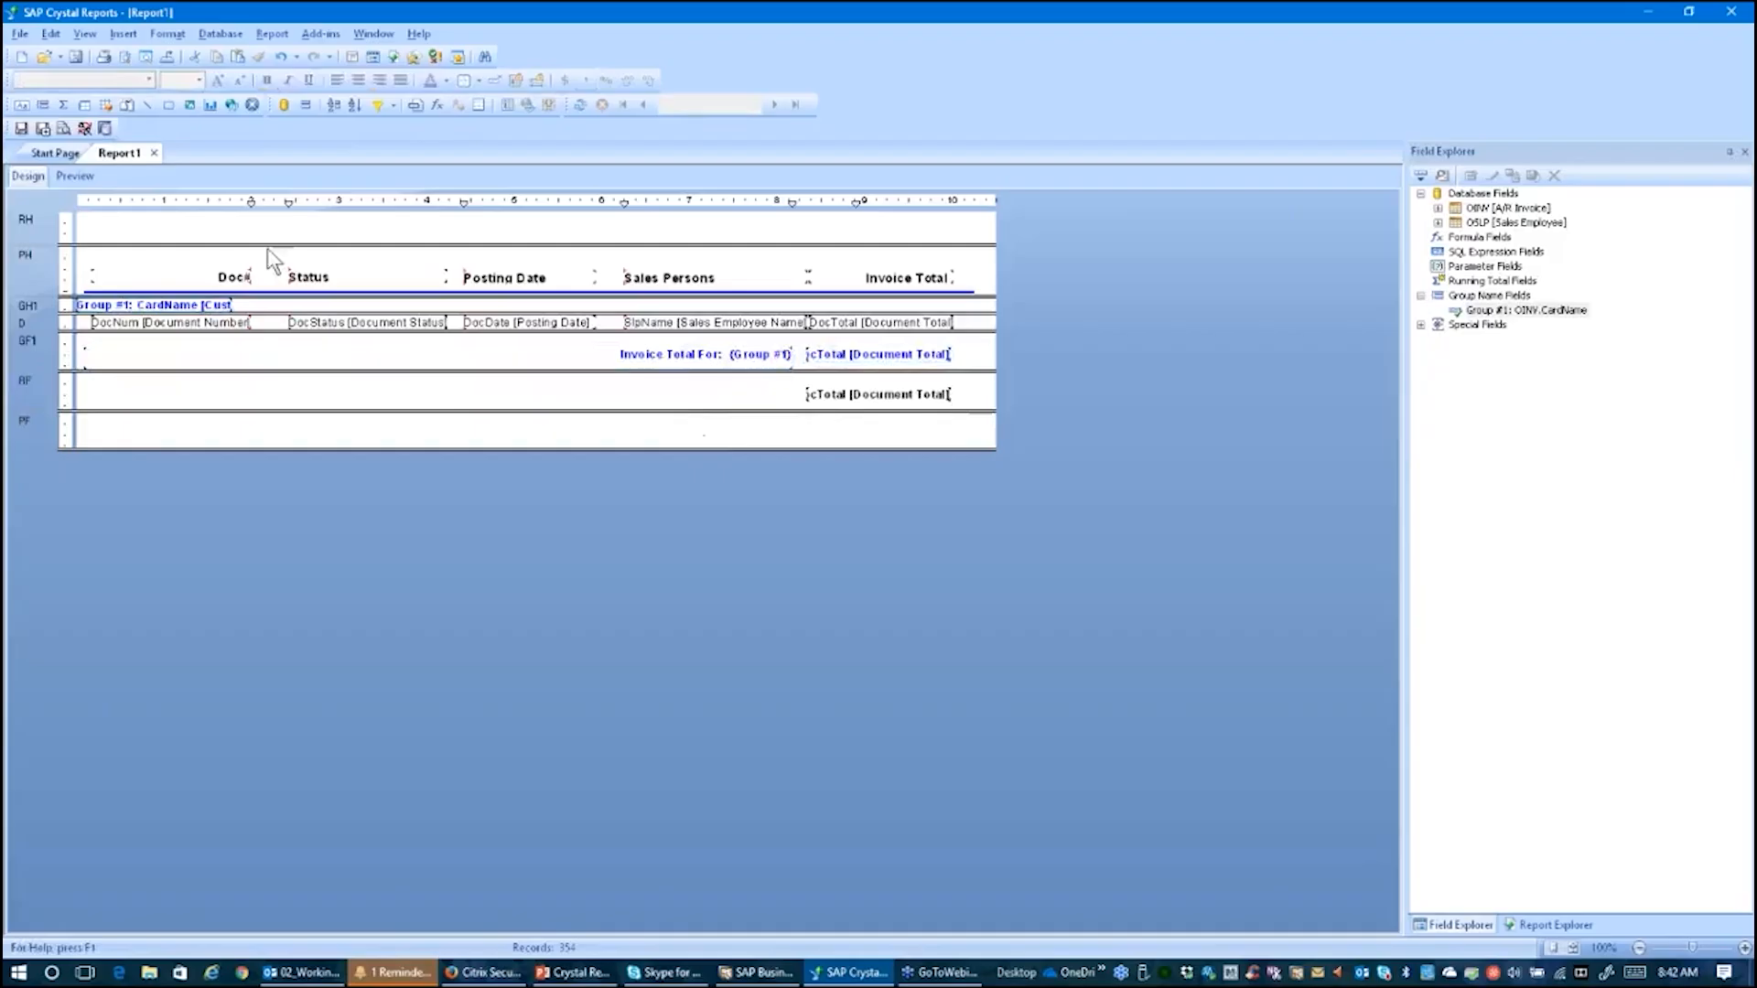
Step: Preview the report pages to check the group footer totals, then return to design
{"action": "left_click", "coordinate": [74, 177]}
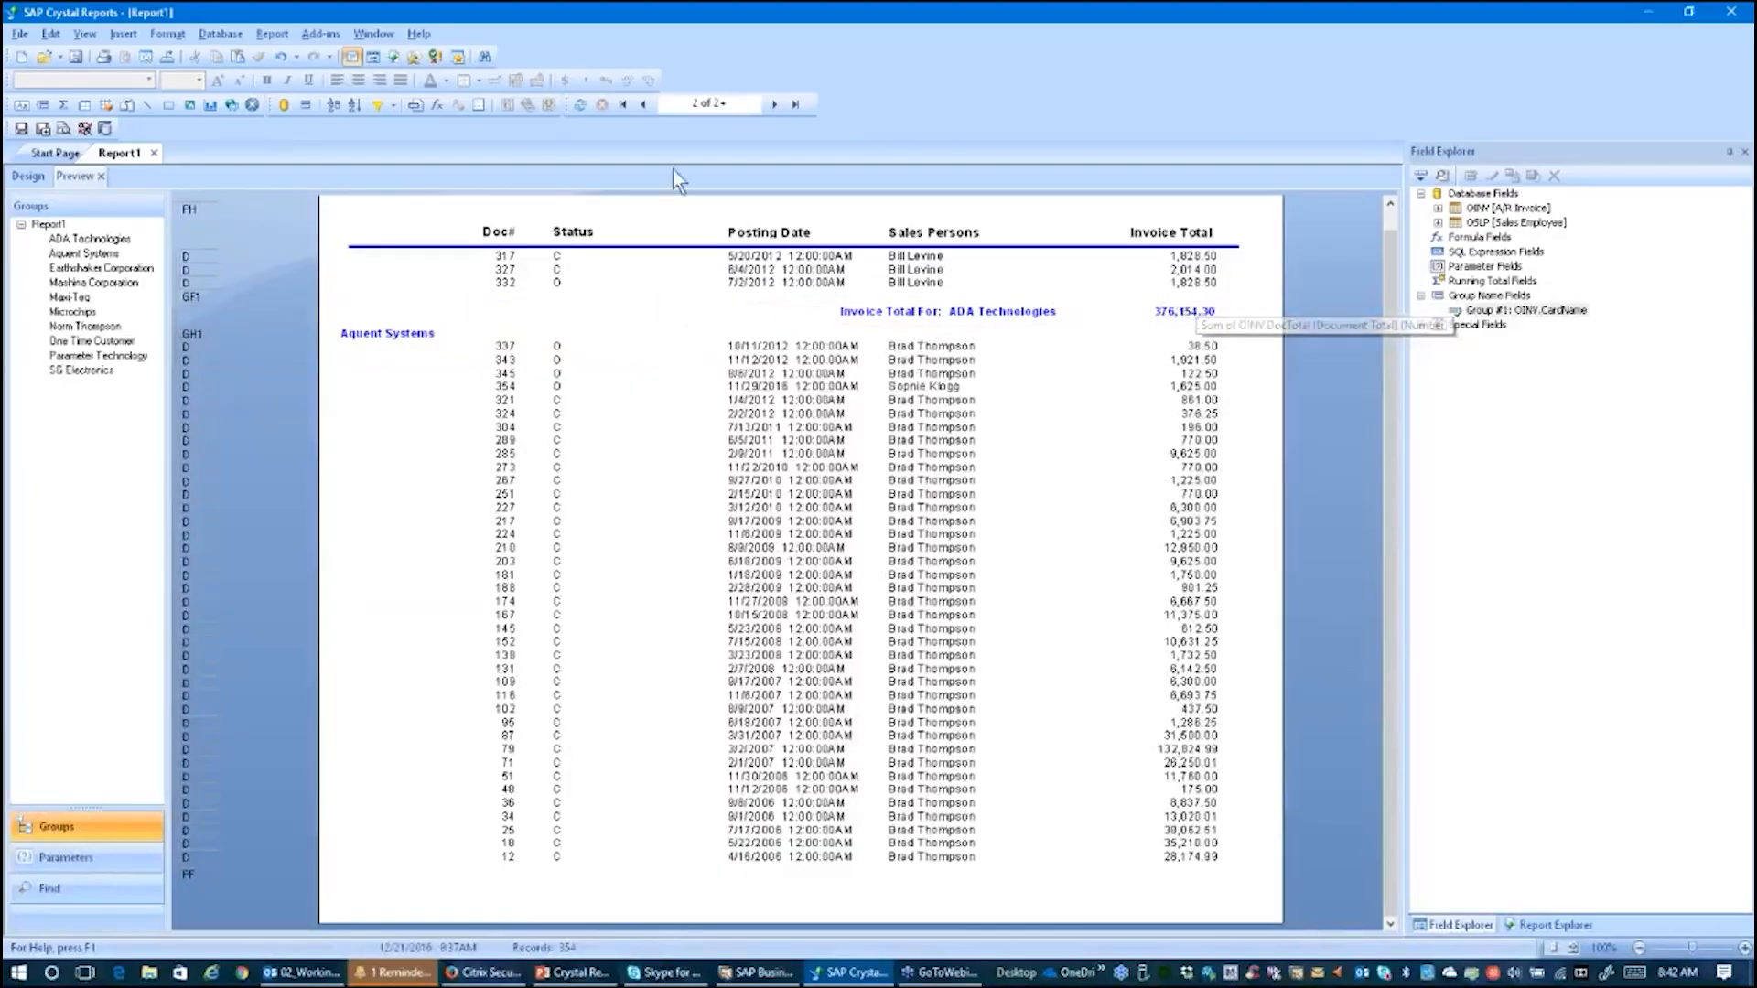
{"action": "left_click", "coordinate": [639, 104]}
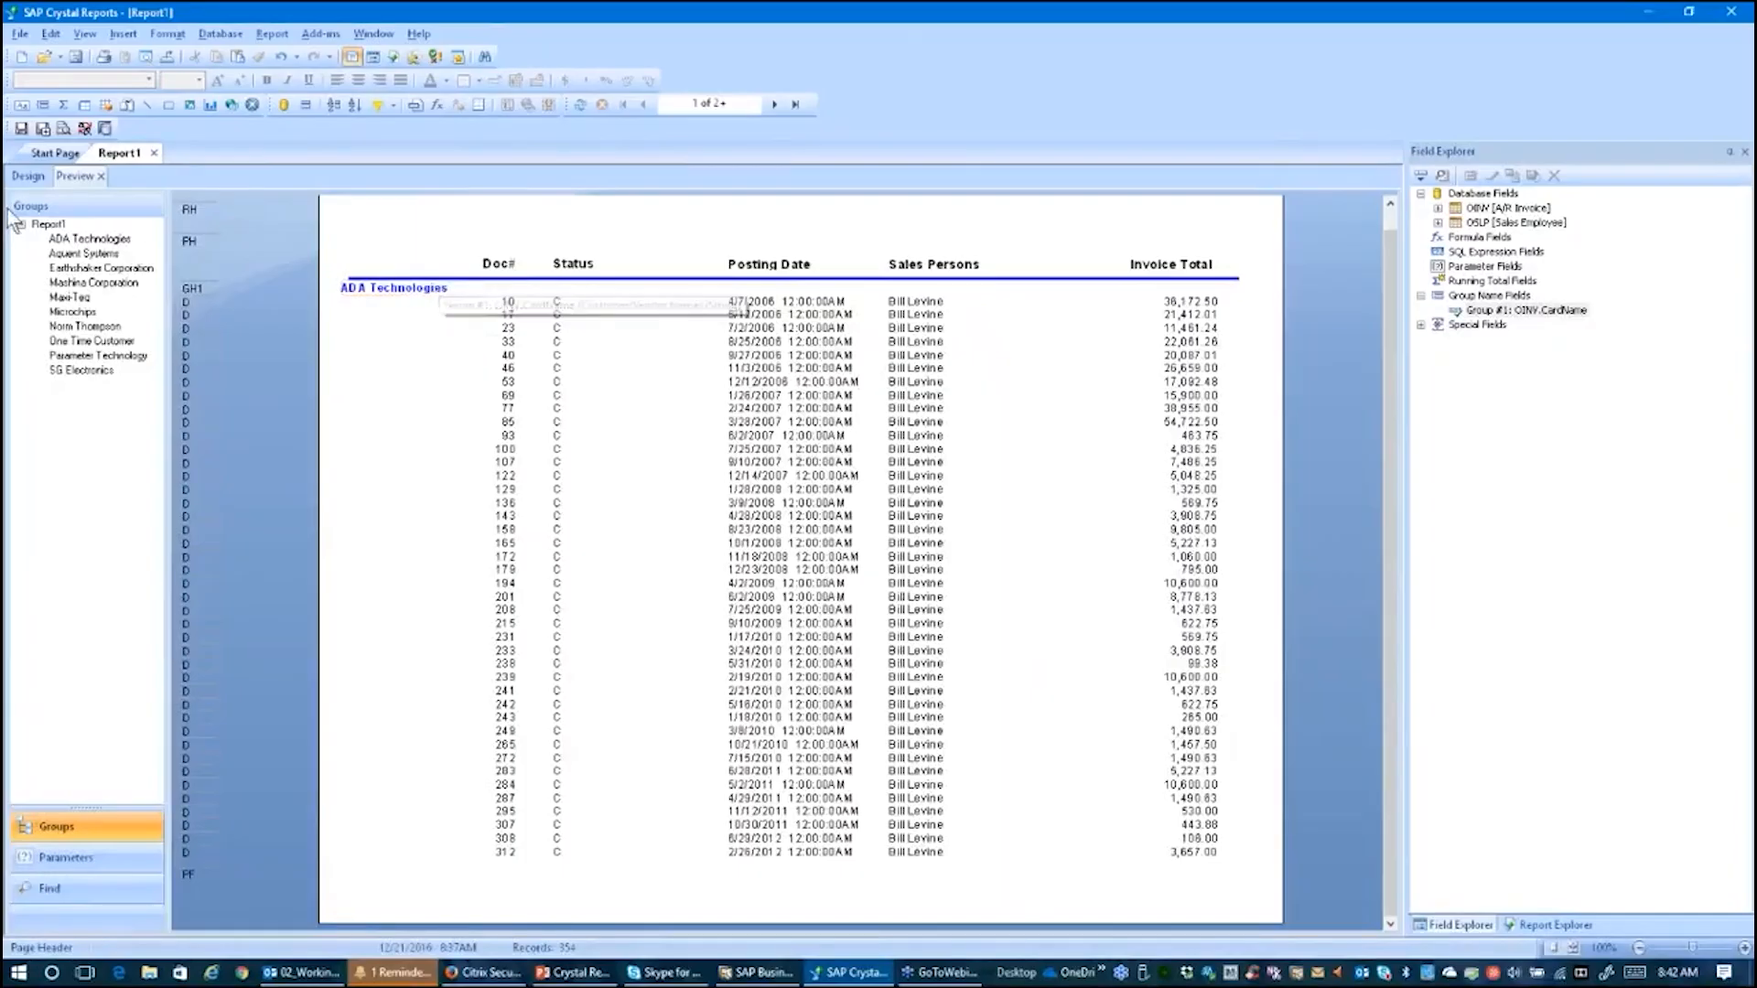
{"action": "left_click", "coordinate": [21, 173]}
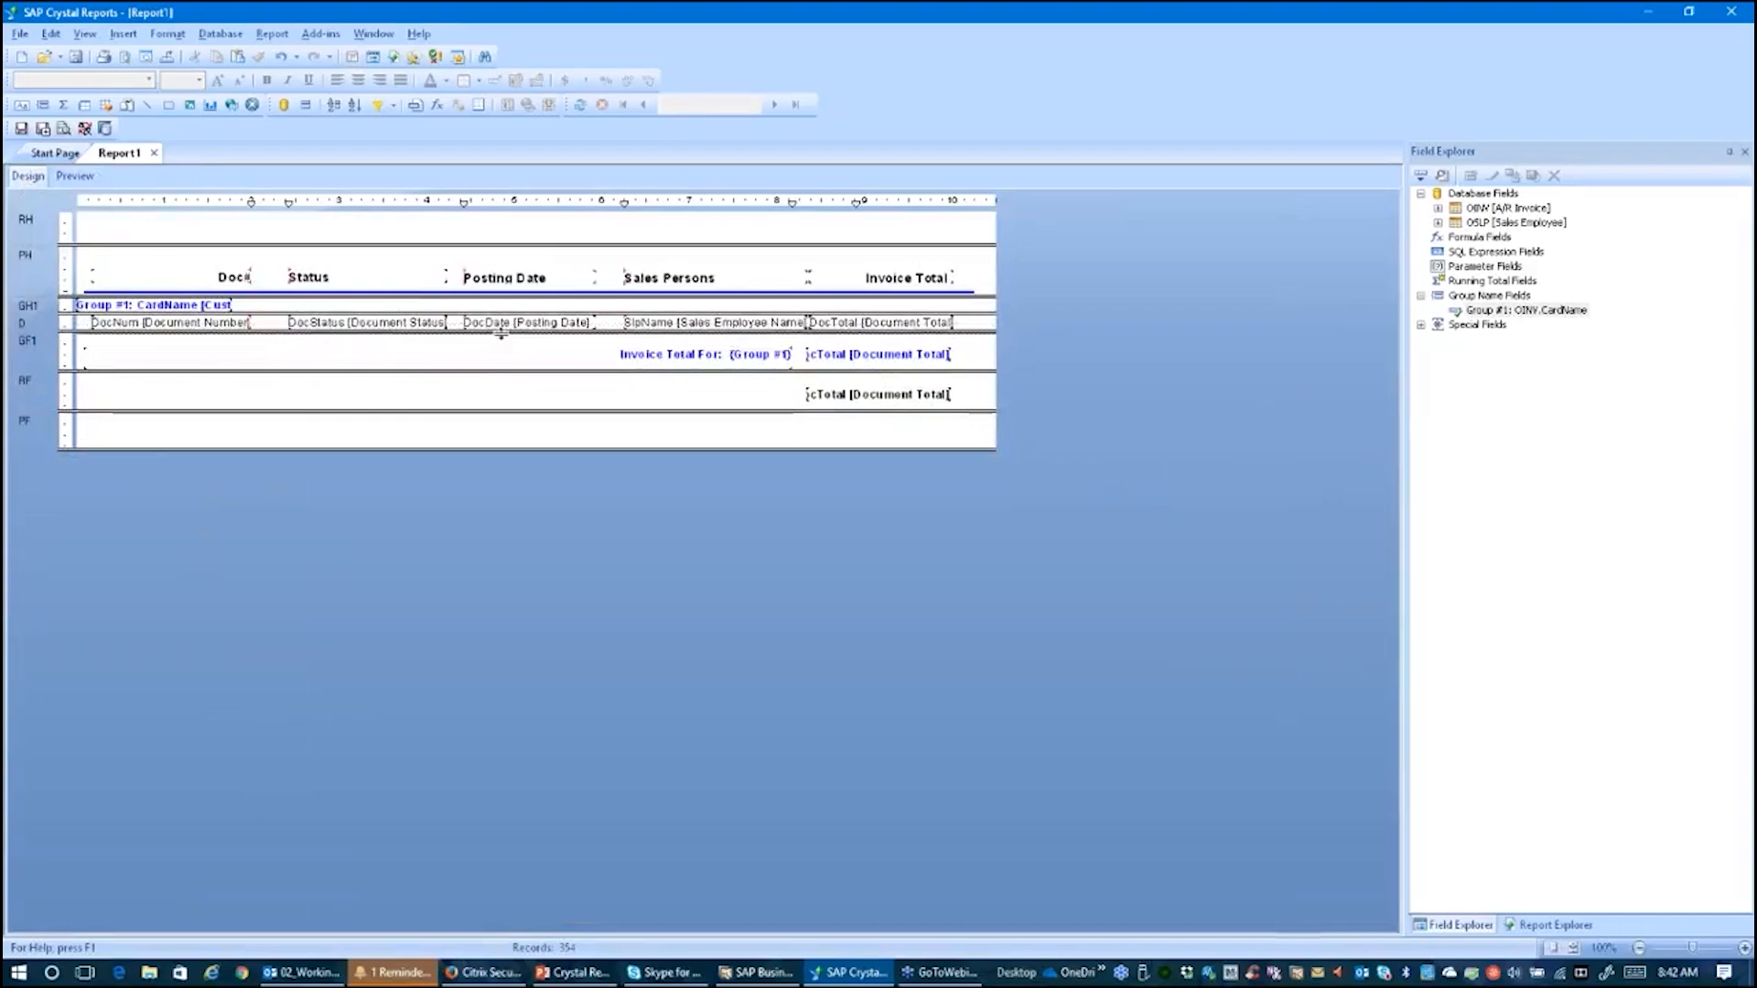
Step: Enlarge the report header and insert the SAP_BusOneNewLogo.jpg picture from the CRT Exercise Graphics Files folder at its top left
{"action": "left_click_drag", "start_coordinate": [500, 334], "coordinate": [500, 333]}
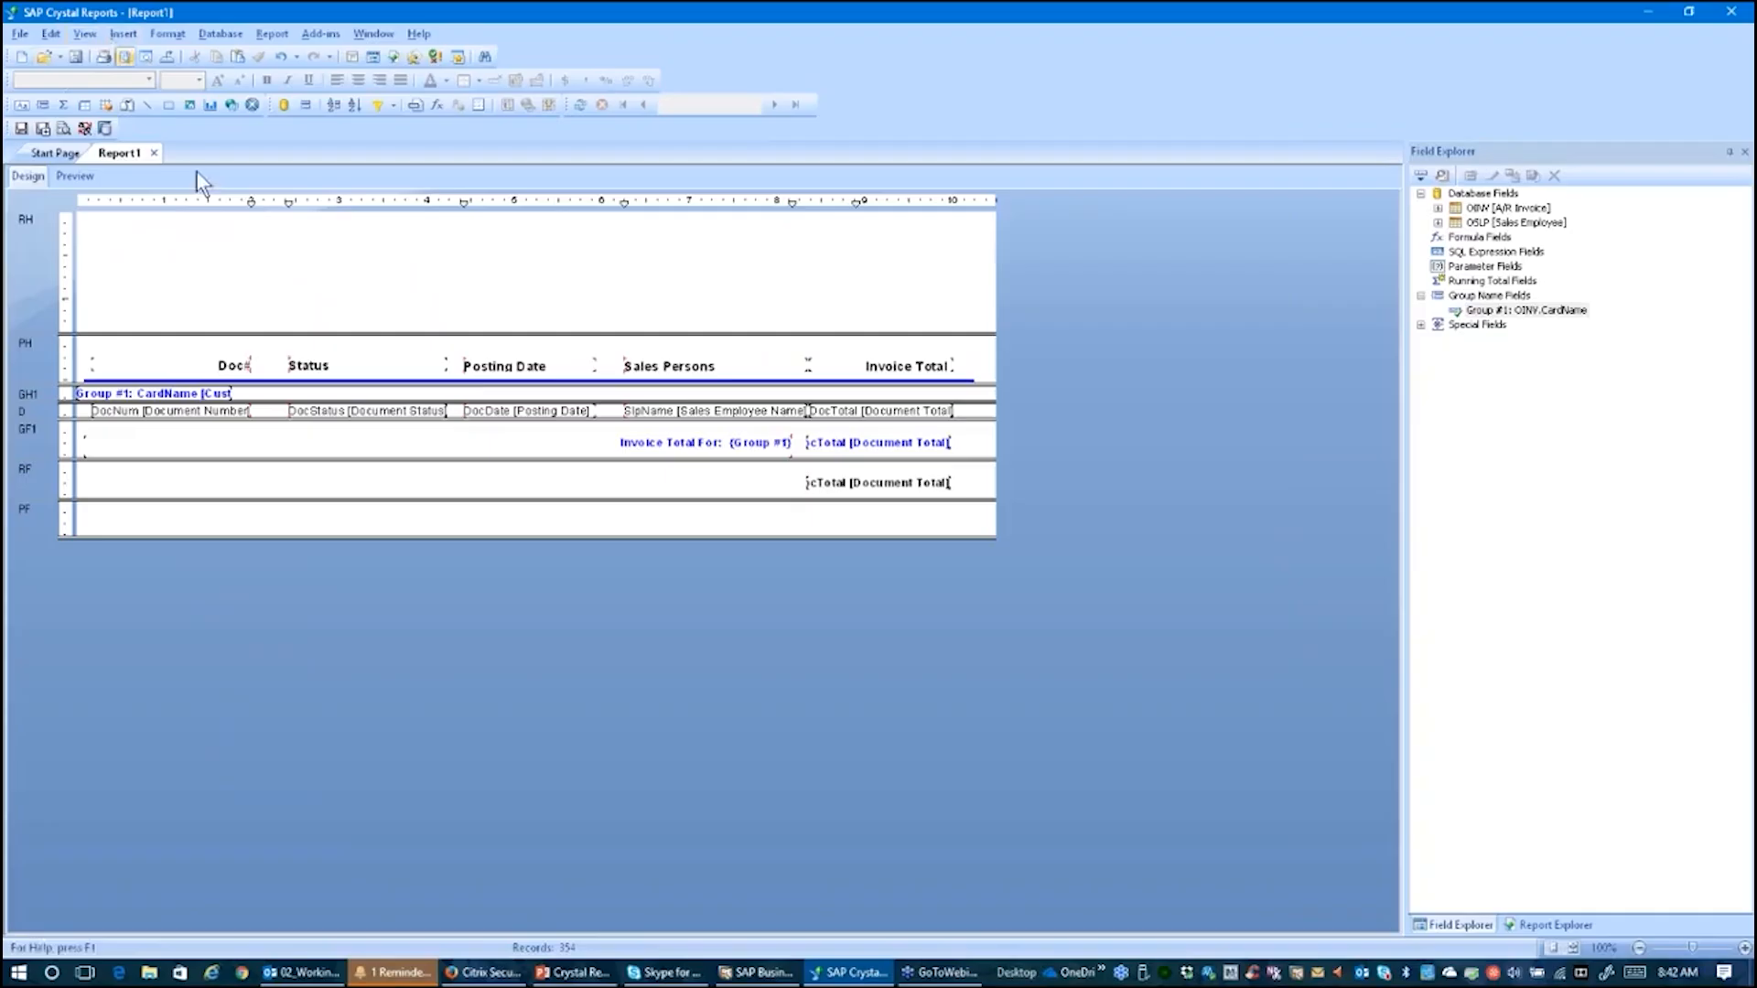
{"action": "mouse_move", "coordinate": [383, 334]}
{"action": "left_mouse_down"}
{"action": "mouse_move", "coordinate": [383, 355]}
{"action": "mouse_move", "coordinate": [376, 326]}
{"action": "left_mouse_up"}
{"action": "left_click", "coordinate": [122, 33]}
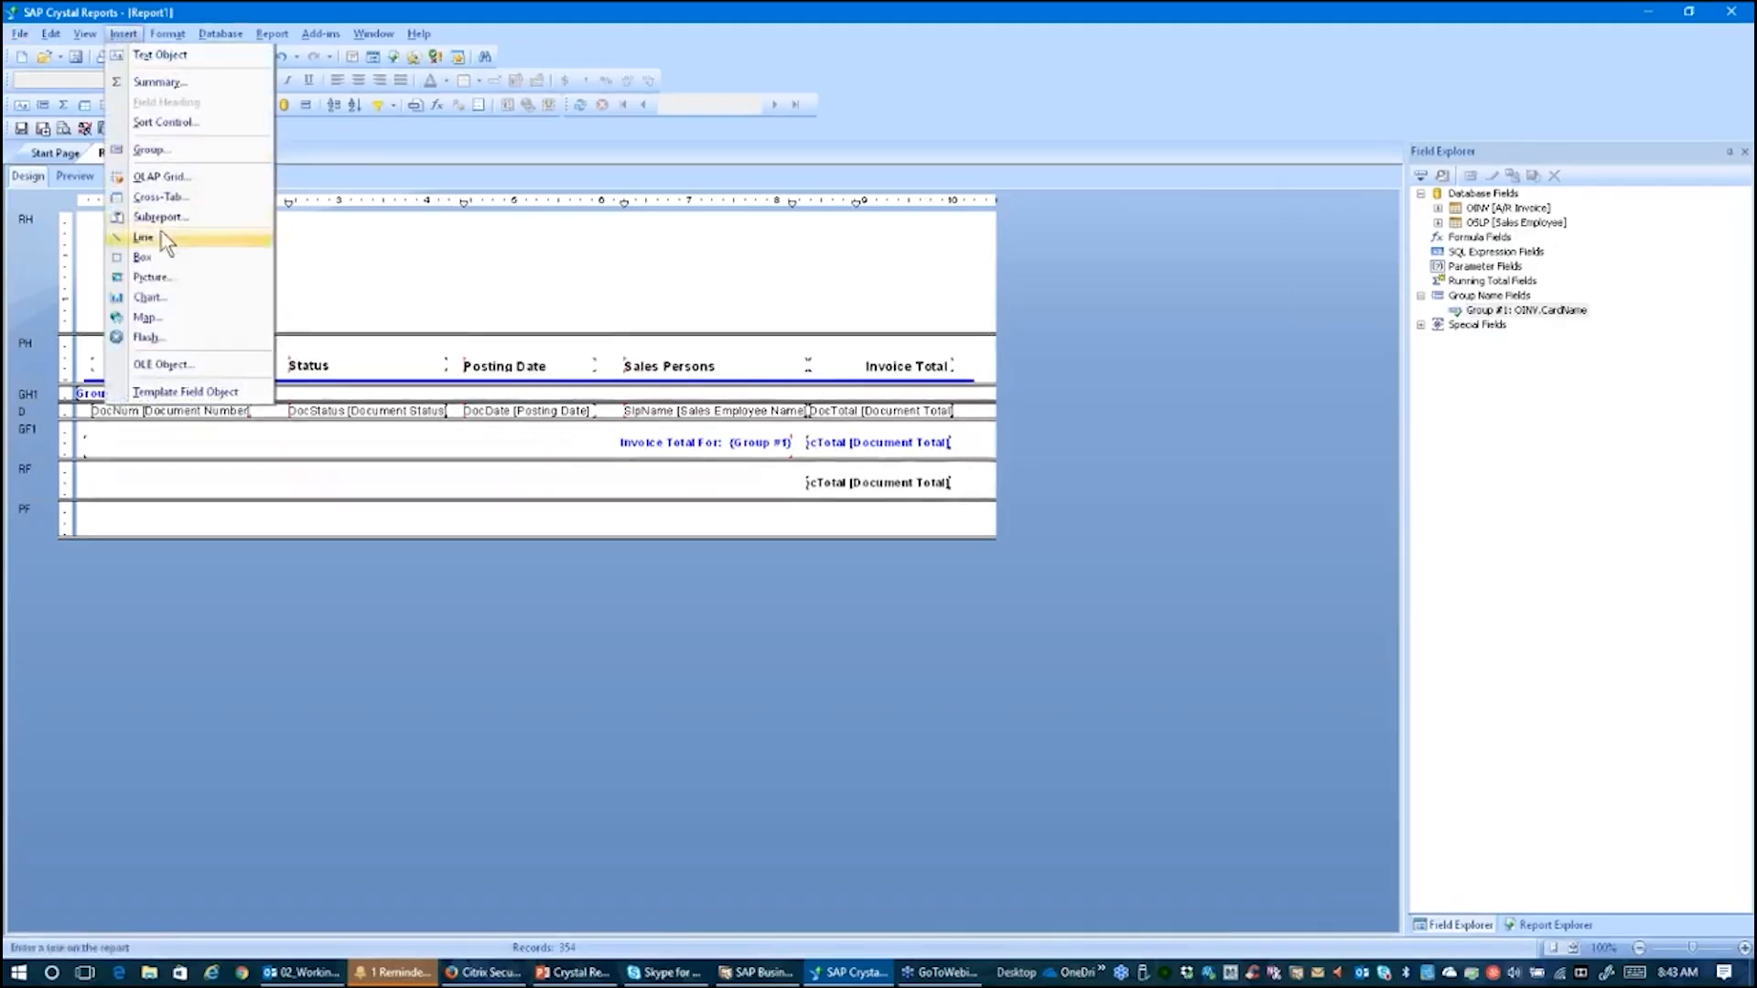
{"action": "left_click", "coordinate": [151, 277]}
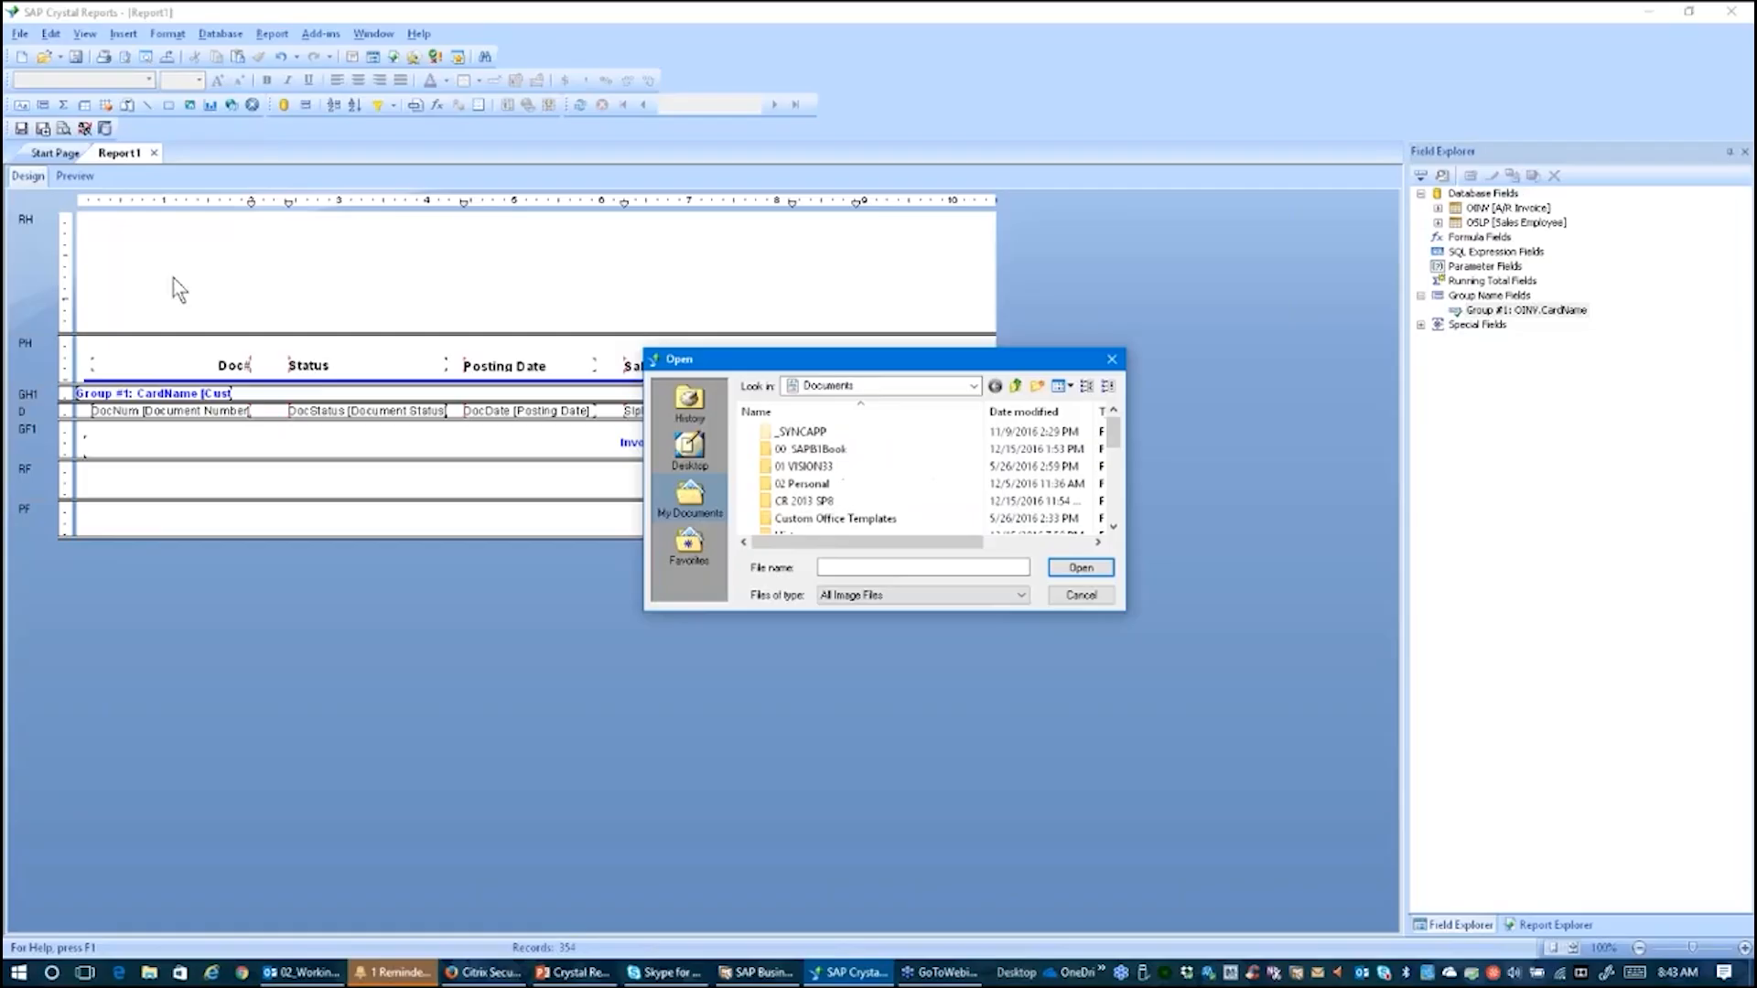
{"action": "left_click", "coordinate": [704, 453]}
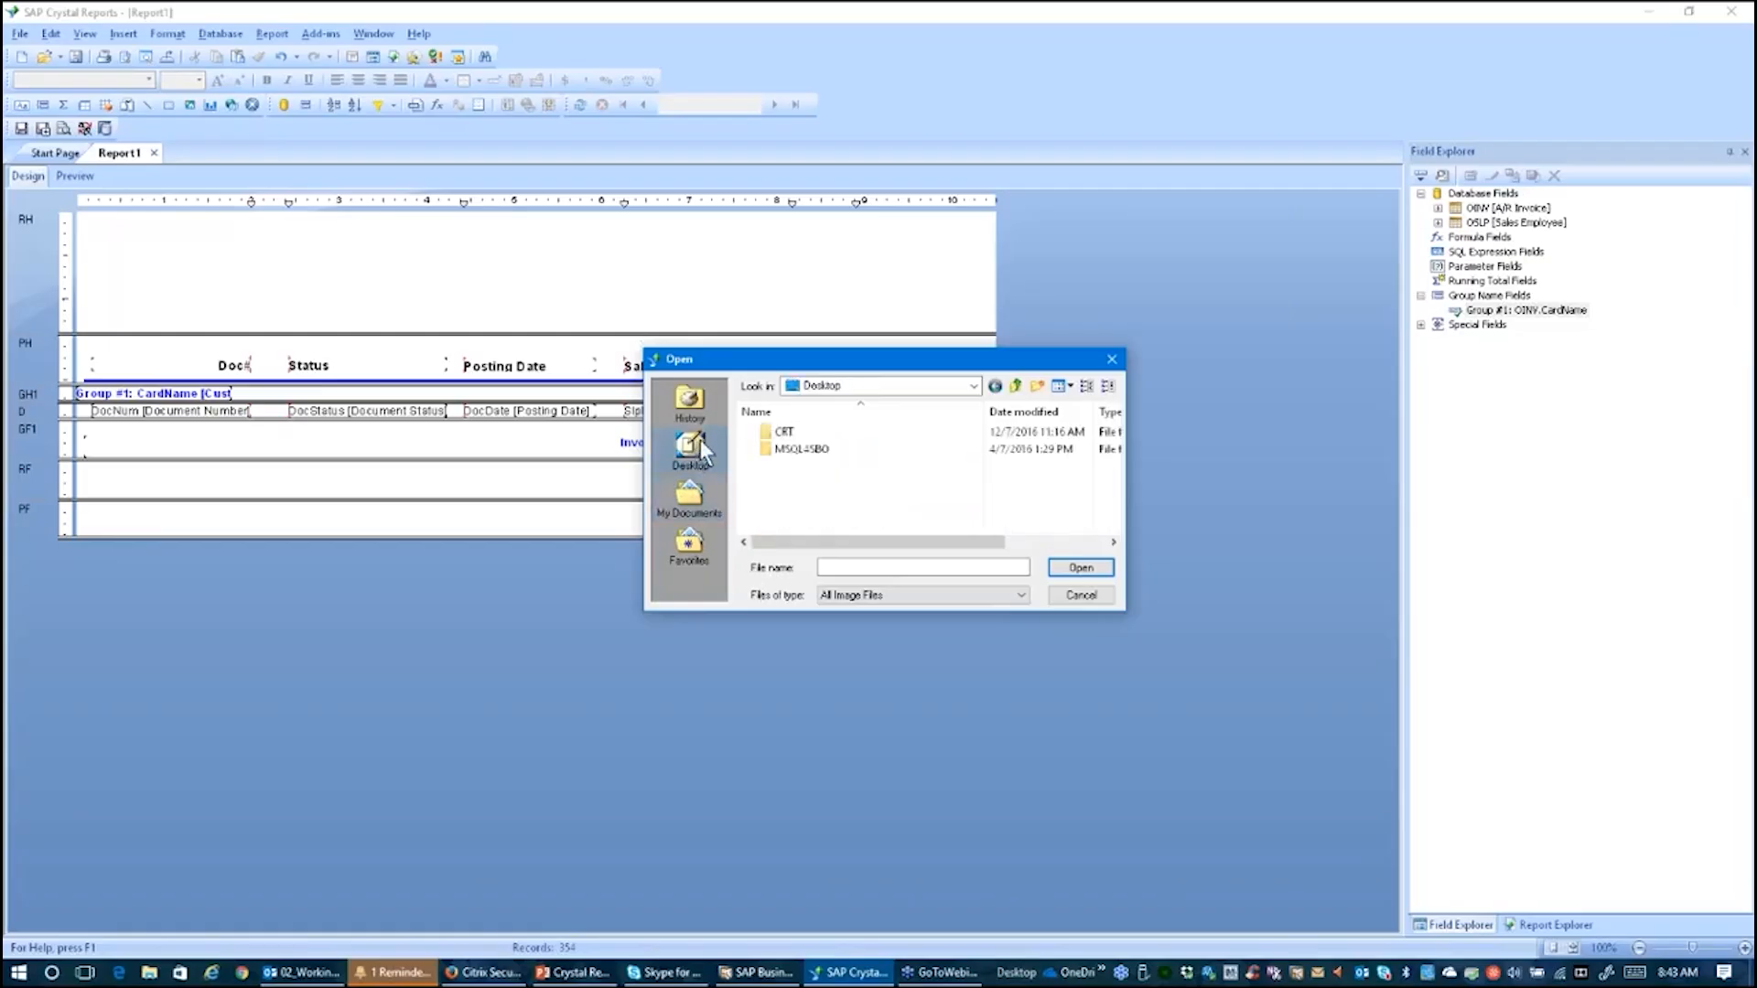
{"action": "double_click", "coordinate": [780, 437]}
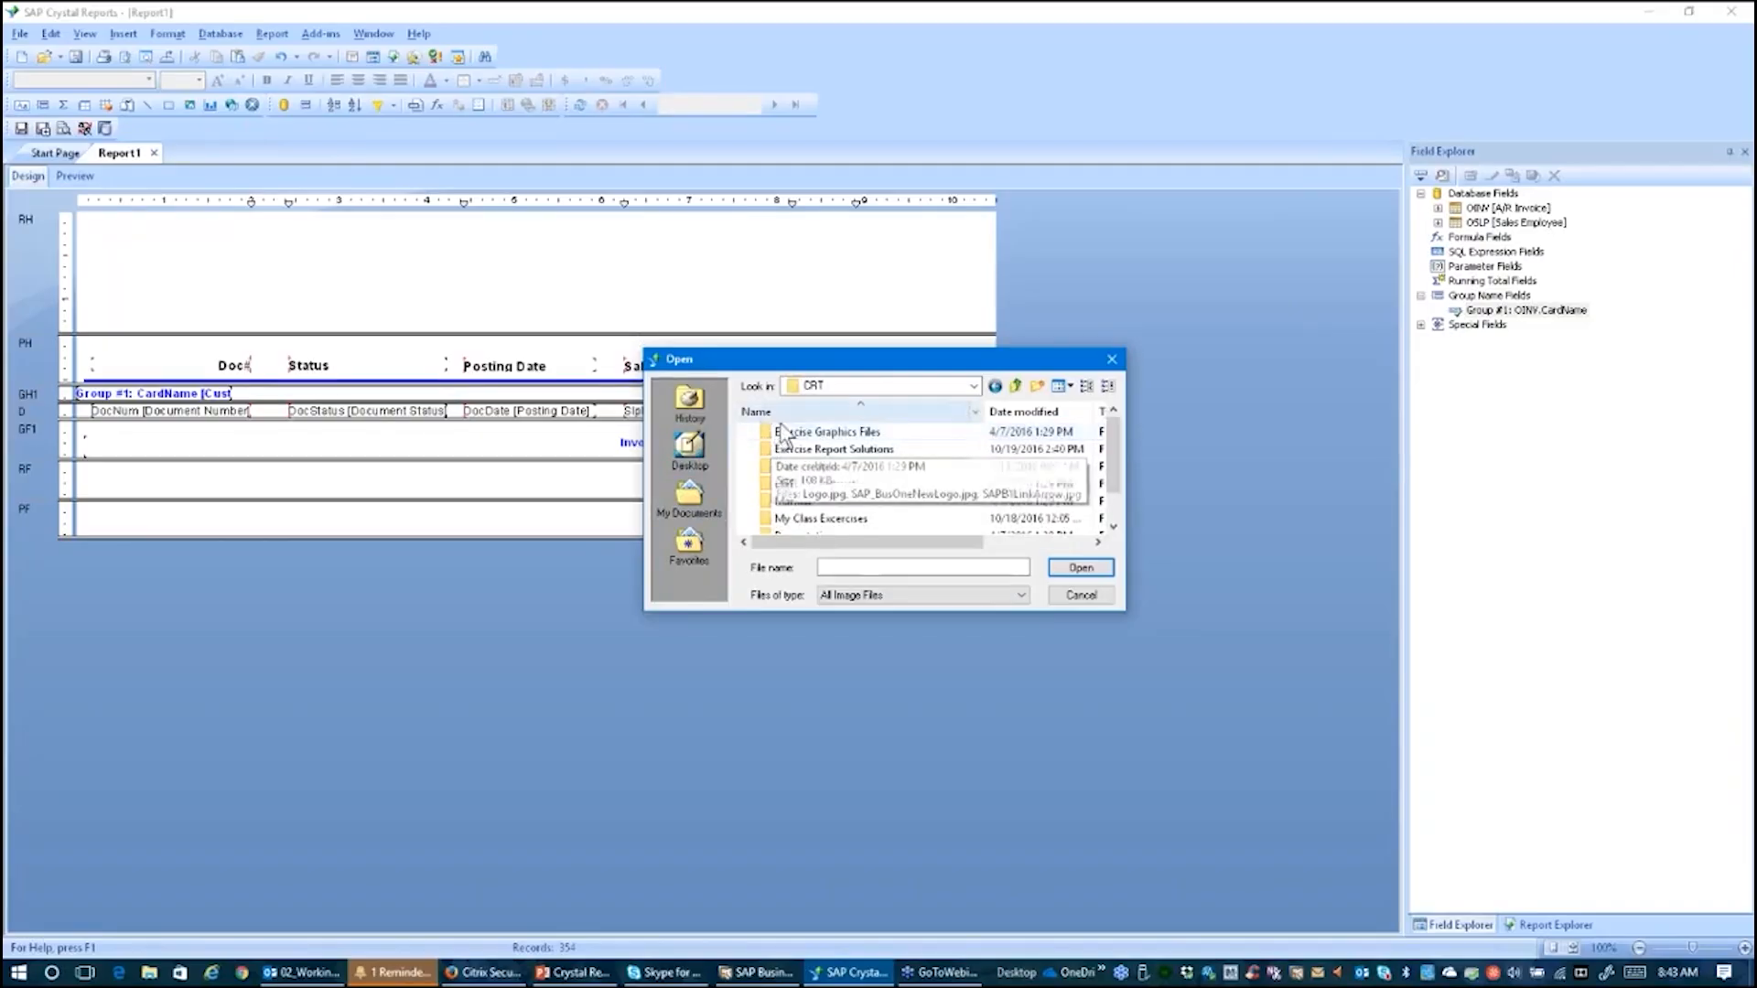
{"action": "left_click", "coordinate": [801, 437]}
{"action": "double_click", "coordinate": [801, 437]}
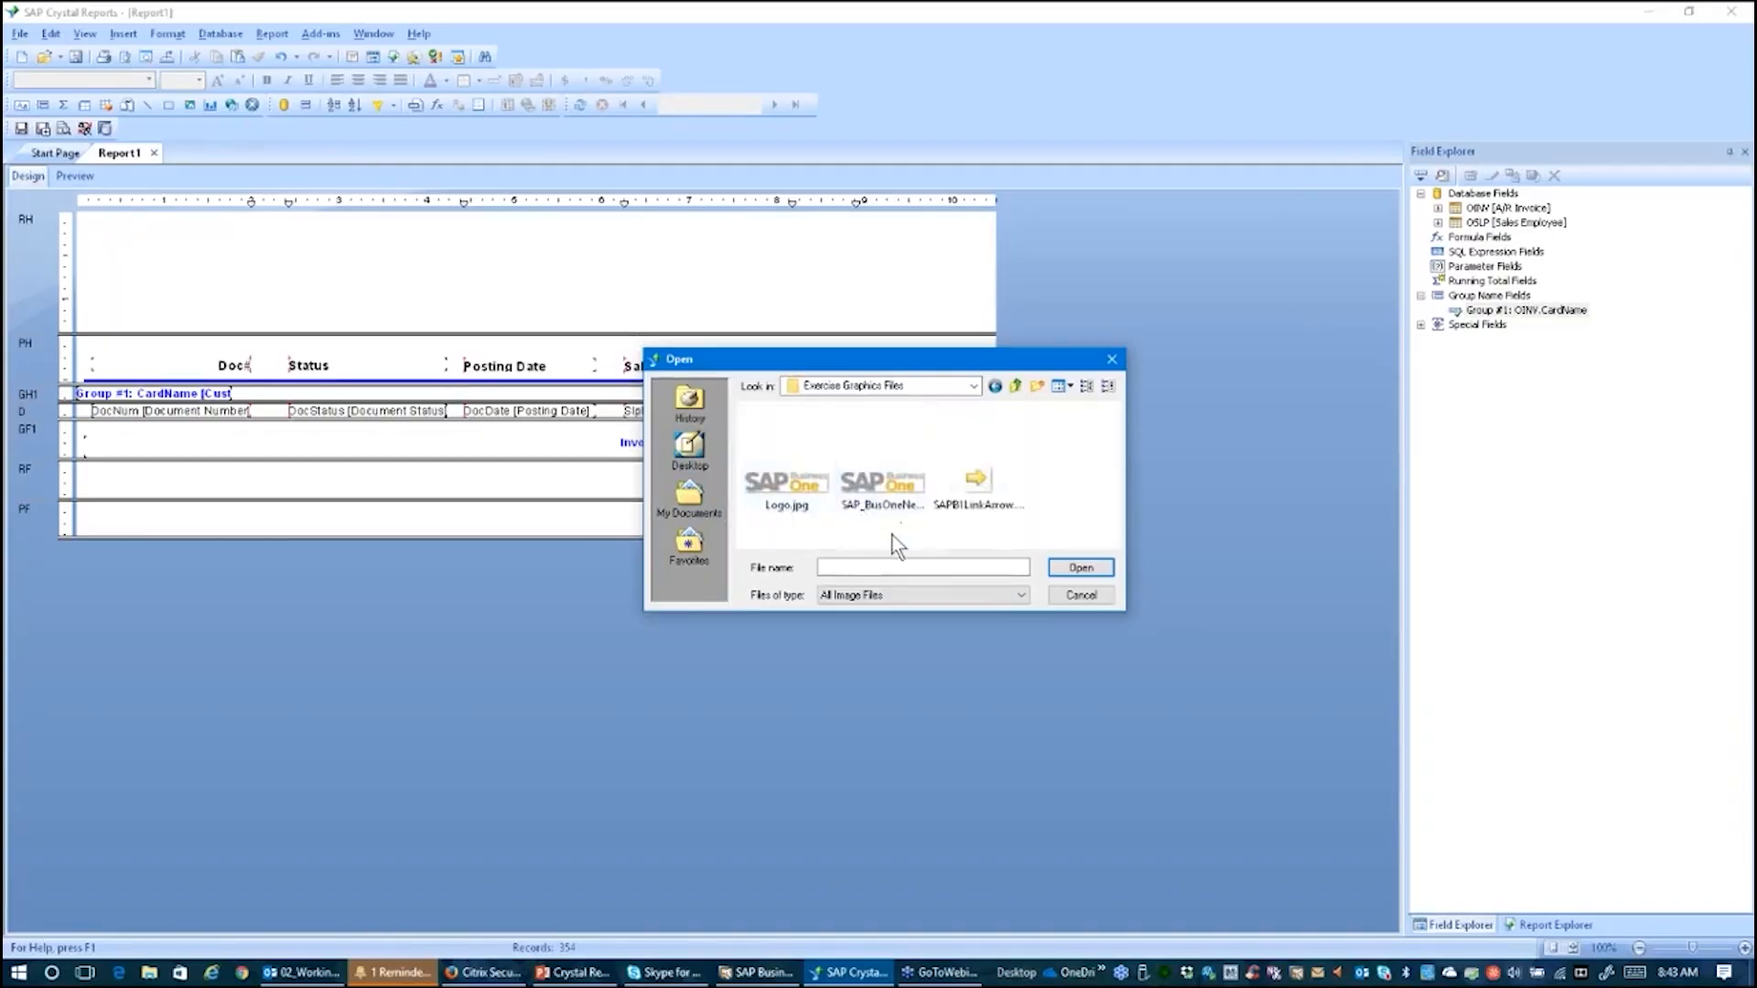
{"action": "left_click", "coordinate": [869, 485]}
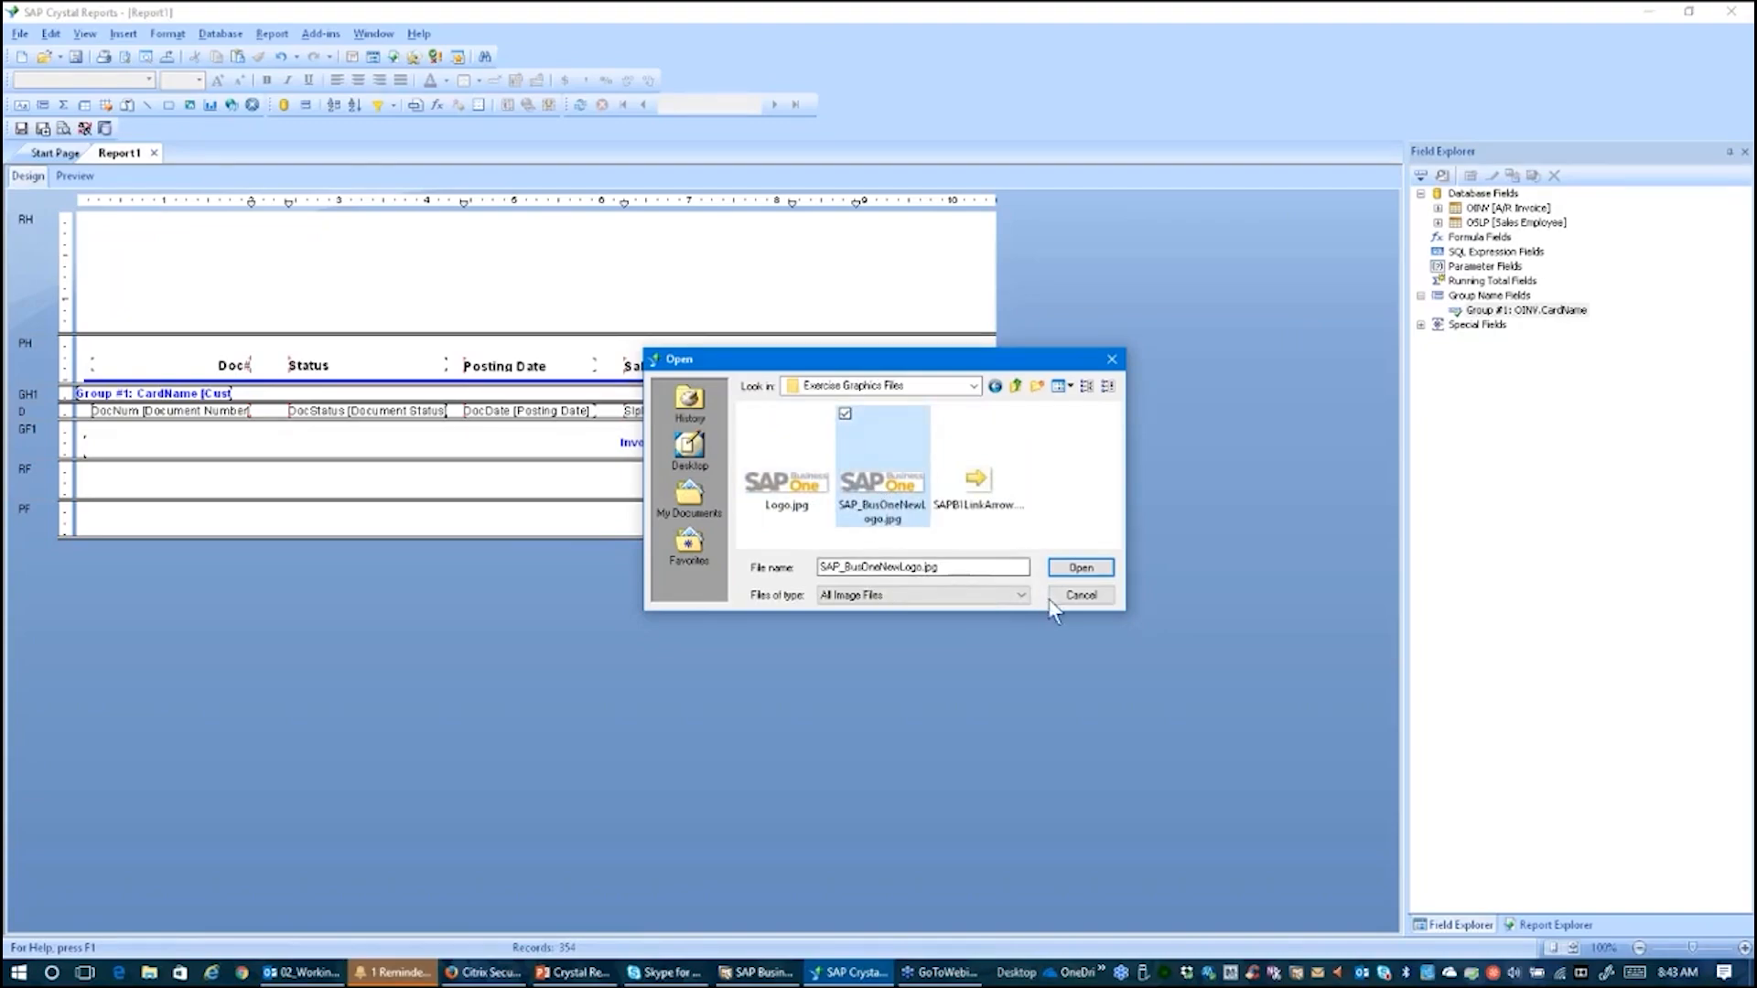
{"action": "left_click", "coordinate": [1080, 568]}
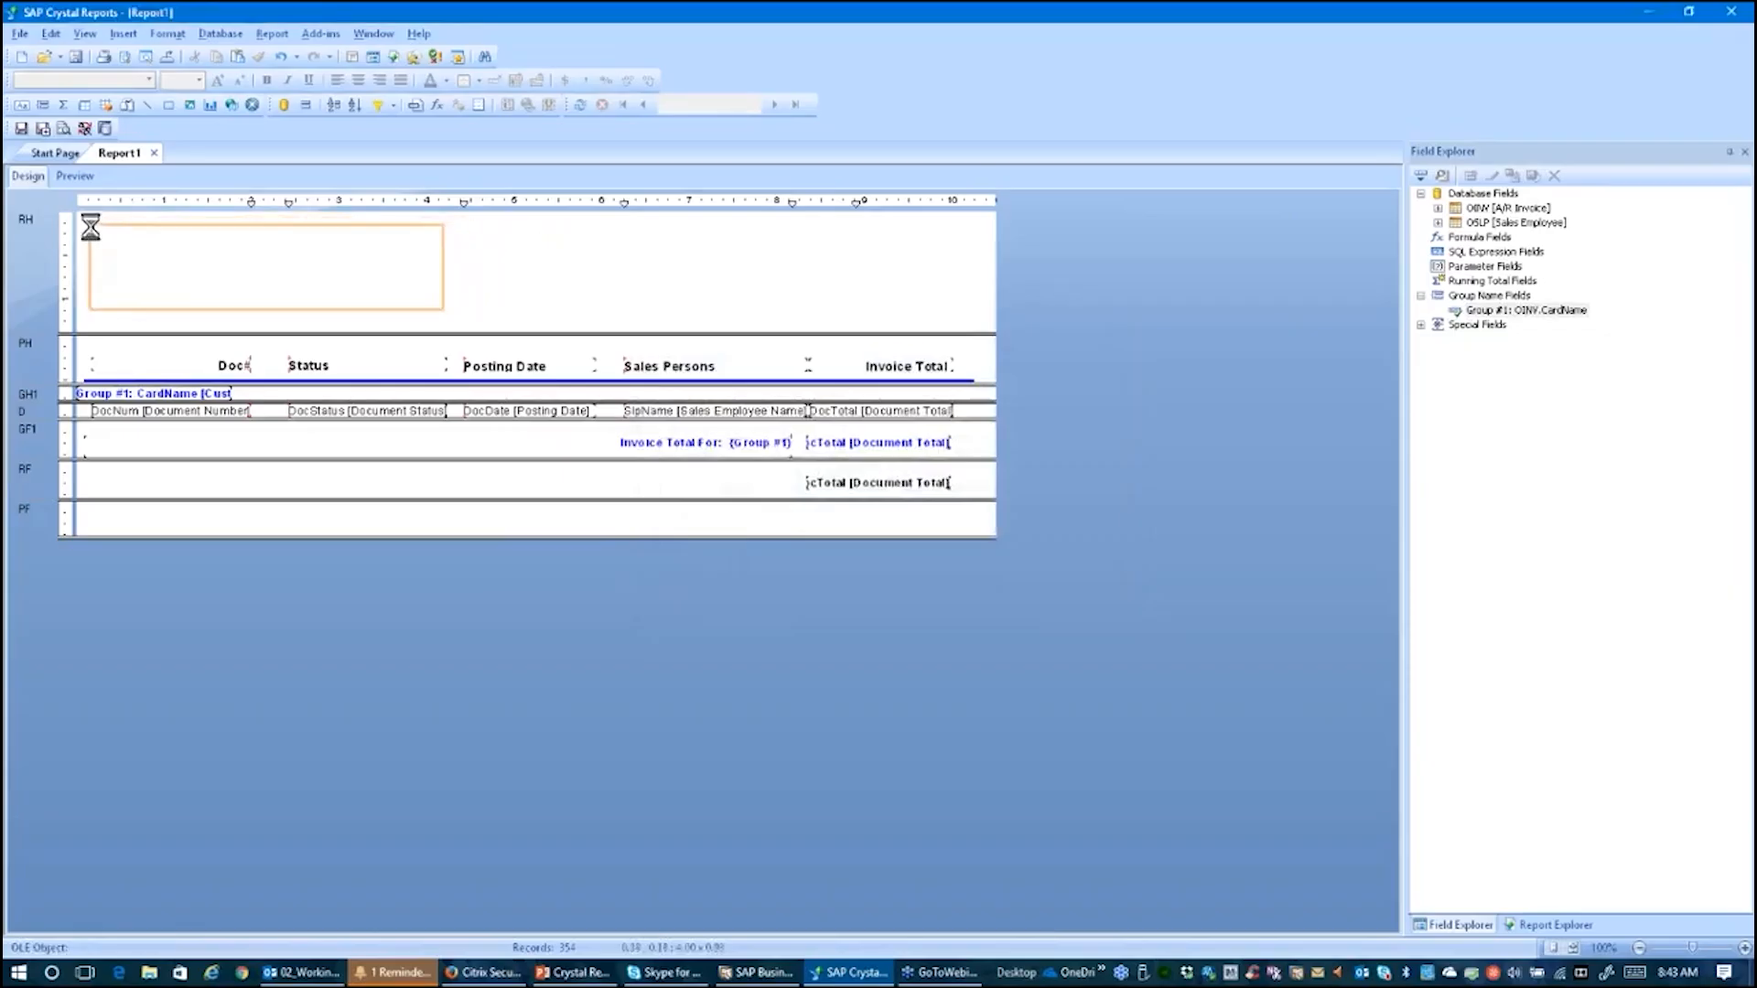
{"action": "left_click", "coordinate": [90, 224]}
{"action": "left_click", "coordinate": [432, 430]}
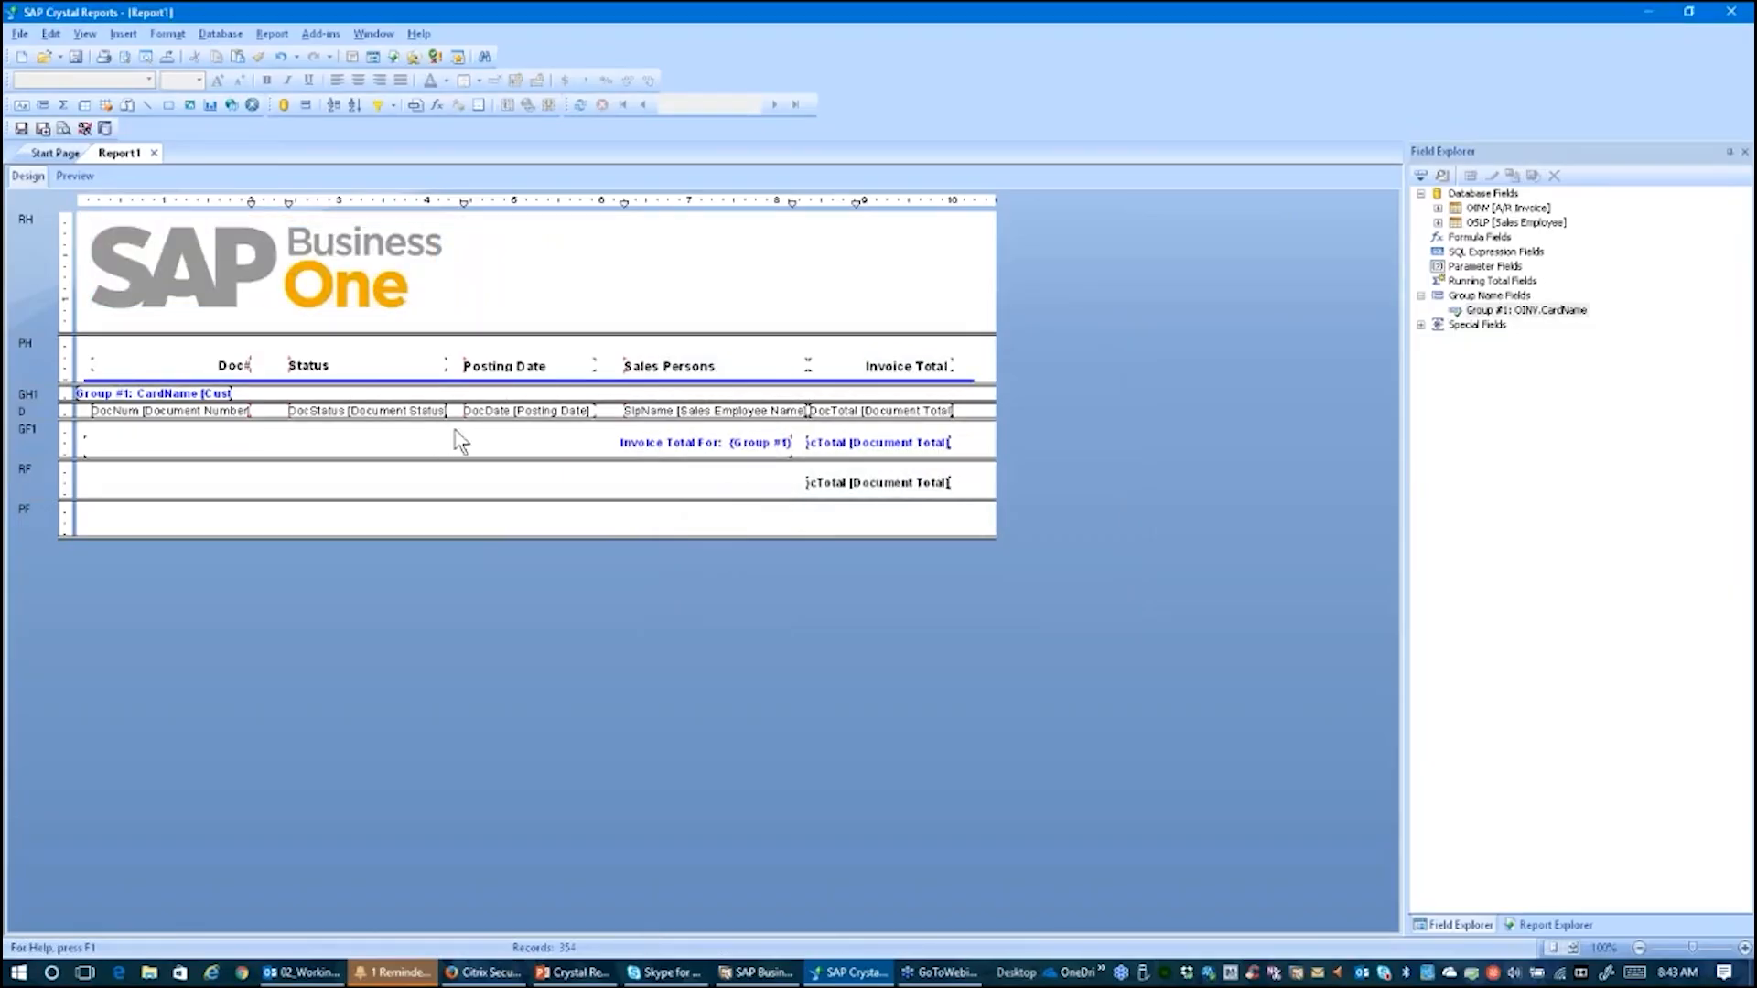
Step: Insert a text object in the report header beside the logo reading Invoice Report By Customer
{"action": "left_click", "coordinate": [122, 34]}
{"action": "left_click", "coordinate": [147, 54]}
{"action": "left_click_drag", "start_coordinate": [486, 229], "coordinate": [983, 300]}
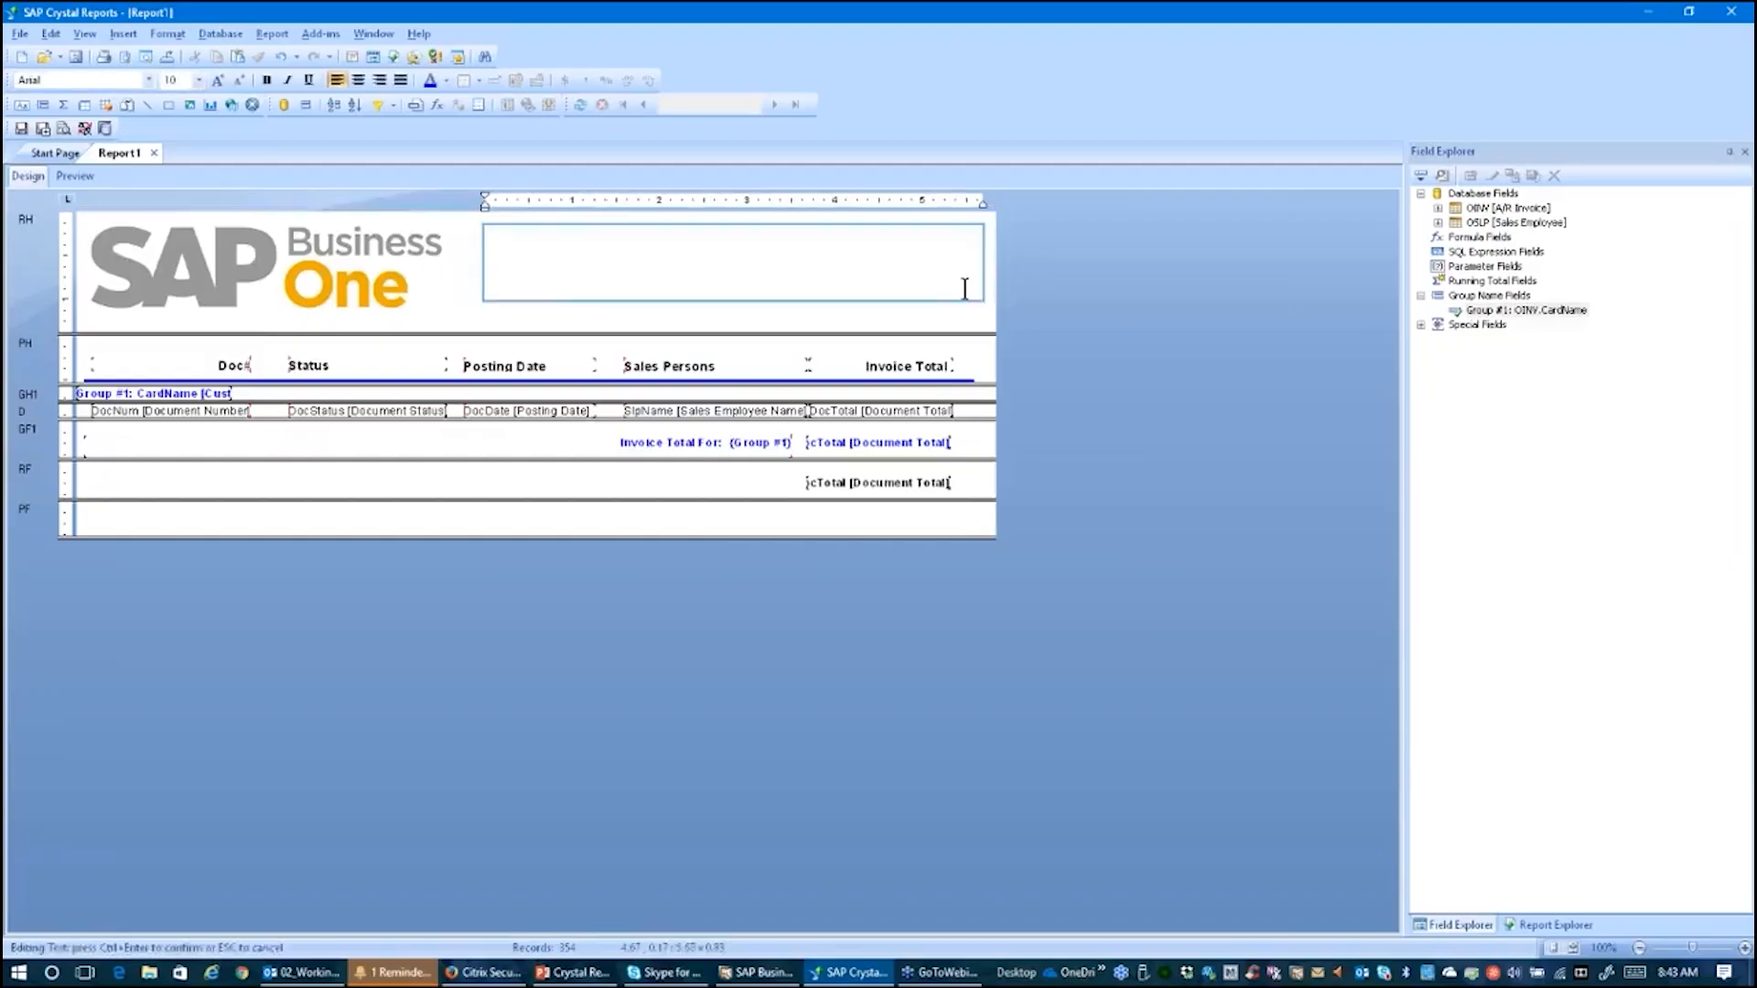
{"action": "type", "text": "Invoice Report By Customer"}
{"action": "left_click_drag", "start_coordinate": [648, 232], "coordinate": [471, 228]}
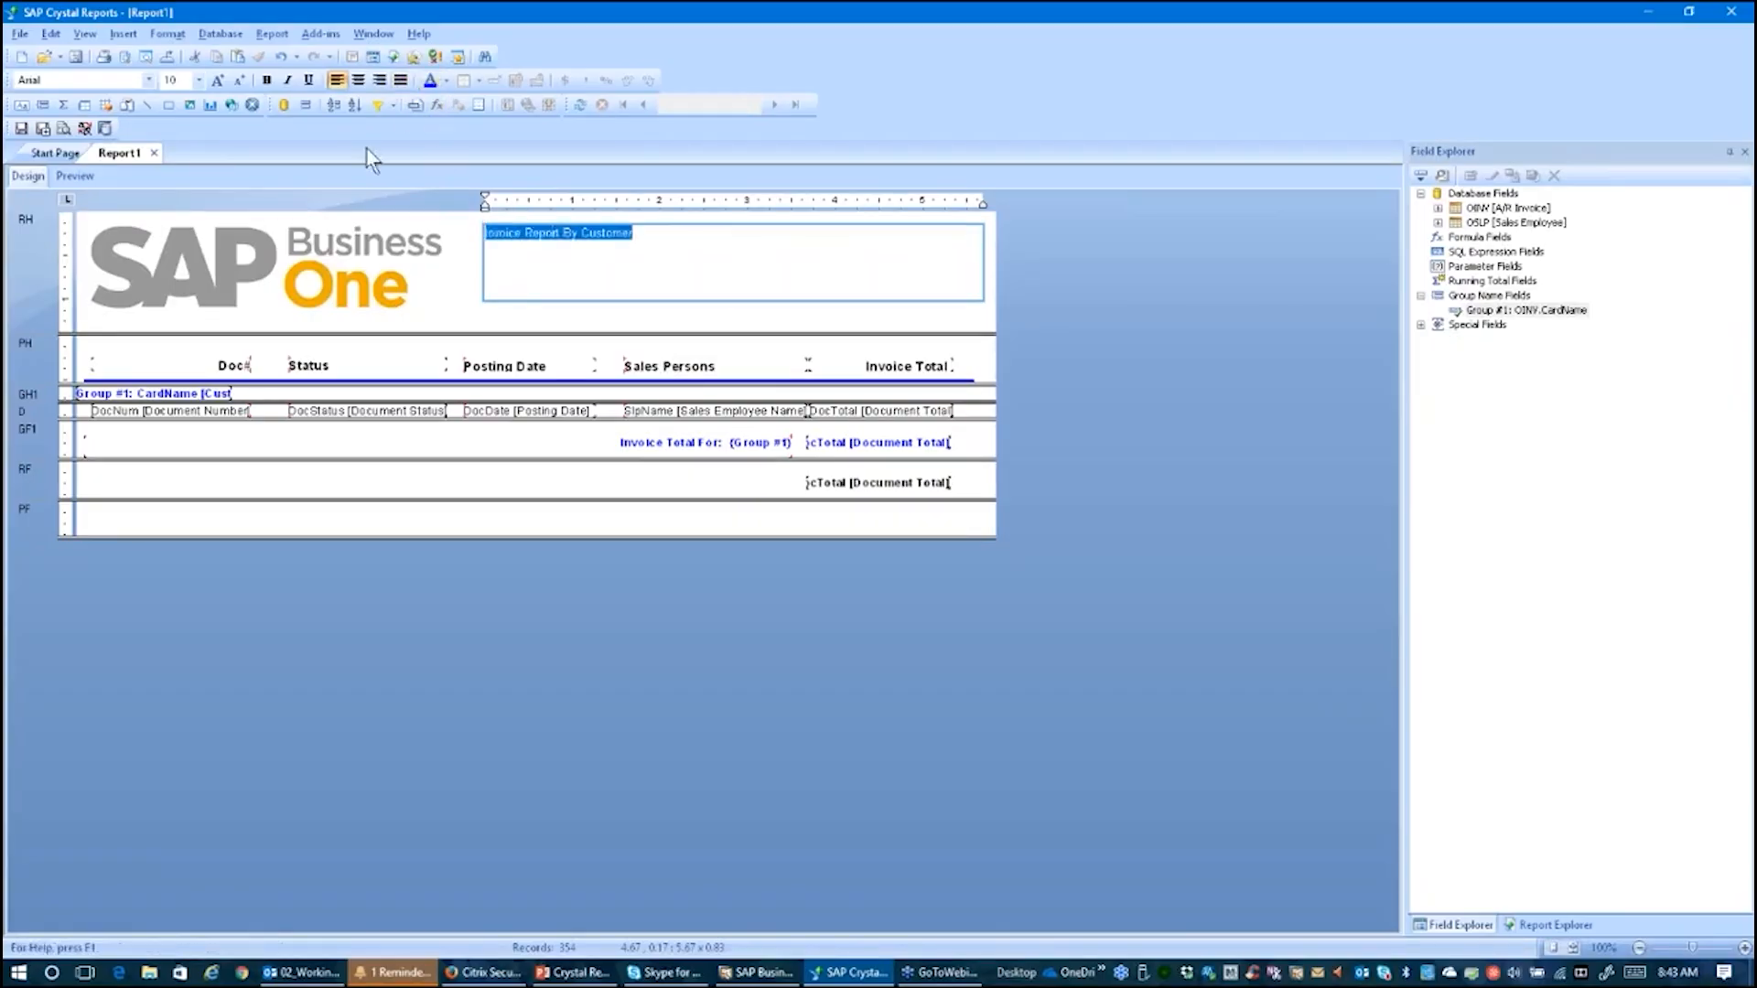
Step: Make the title bold, 30 pt and right-aligned, and preview the report header before returning to design
{"action": "left_click", "coordinate": [267, 80]}
{"action": "left_click", "coordinate": [217, 81]}
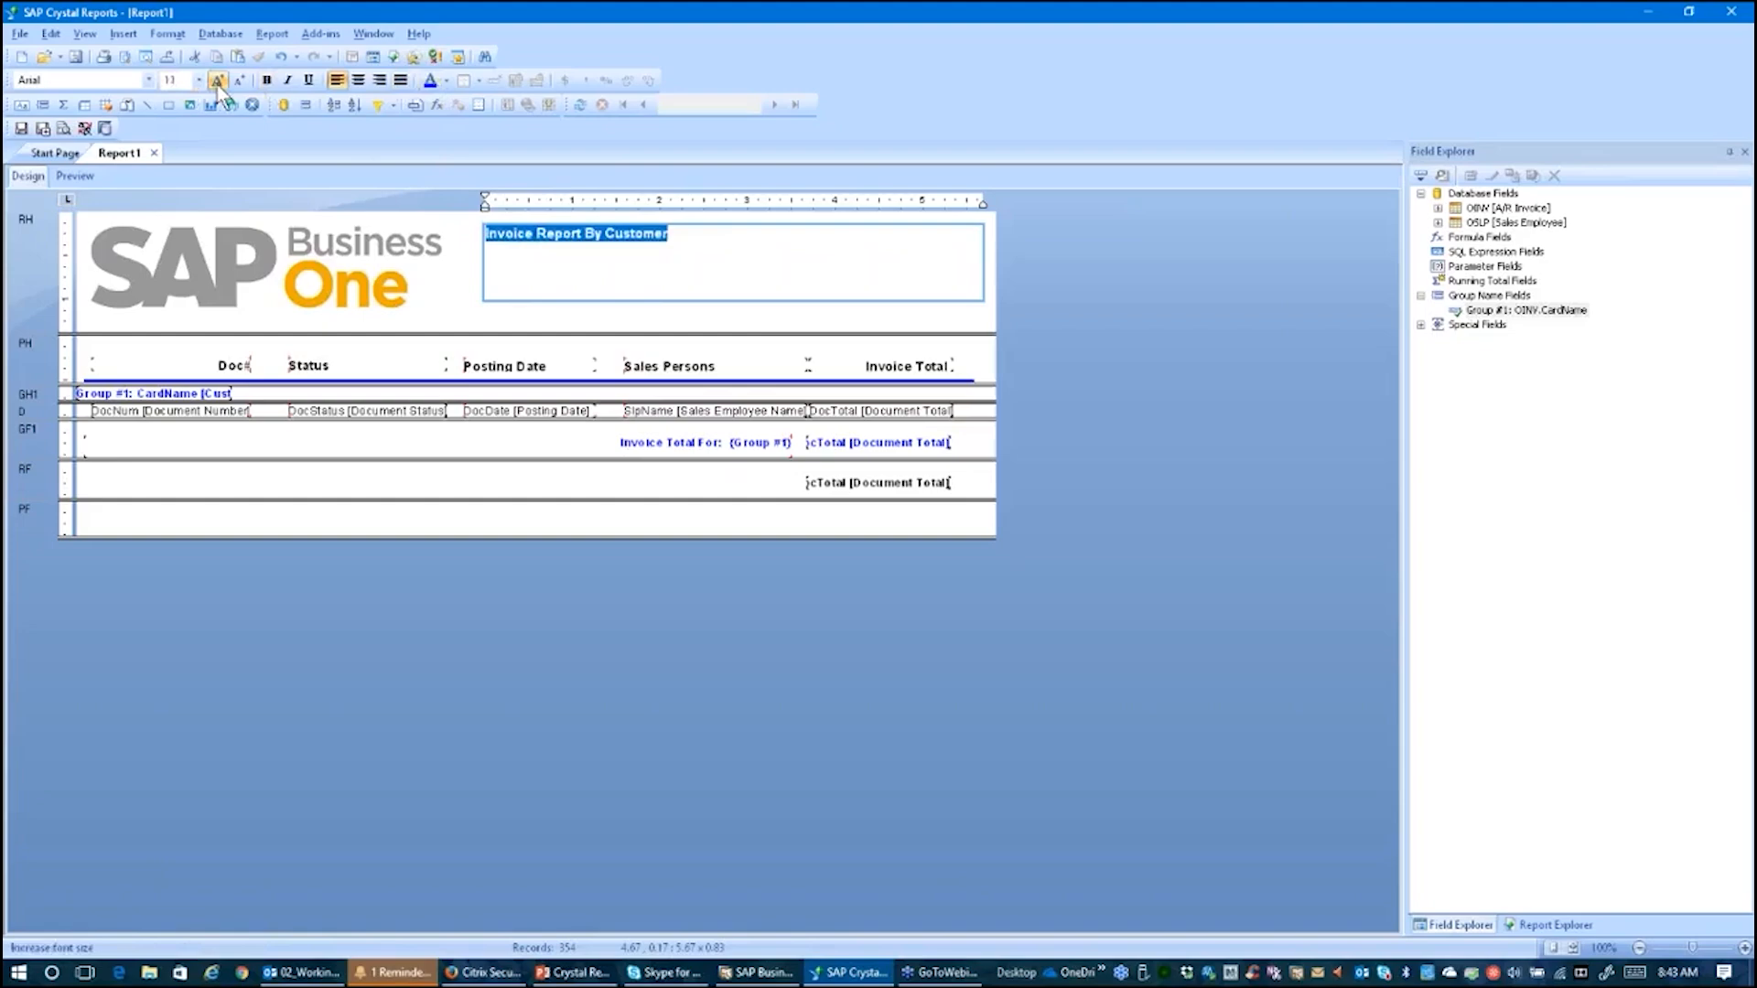
{"action": "left_click", "coordinate": [218, 81]}
{"action": "left_click", "coordinate": [218, 81]}
{"action": "left_click", "coordinate": [217, 82]}
{"action": "left_click", "coordinate": [219, 84]}
{"action": "left_click", "coordinate": [219, 83]}
{"action": "left_click", "coordinate": [219, 82]}
{"action": "left_click", "coordinate": [218, 82]}
{"action": "left_click", "coordinate": [219, 82]}
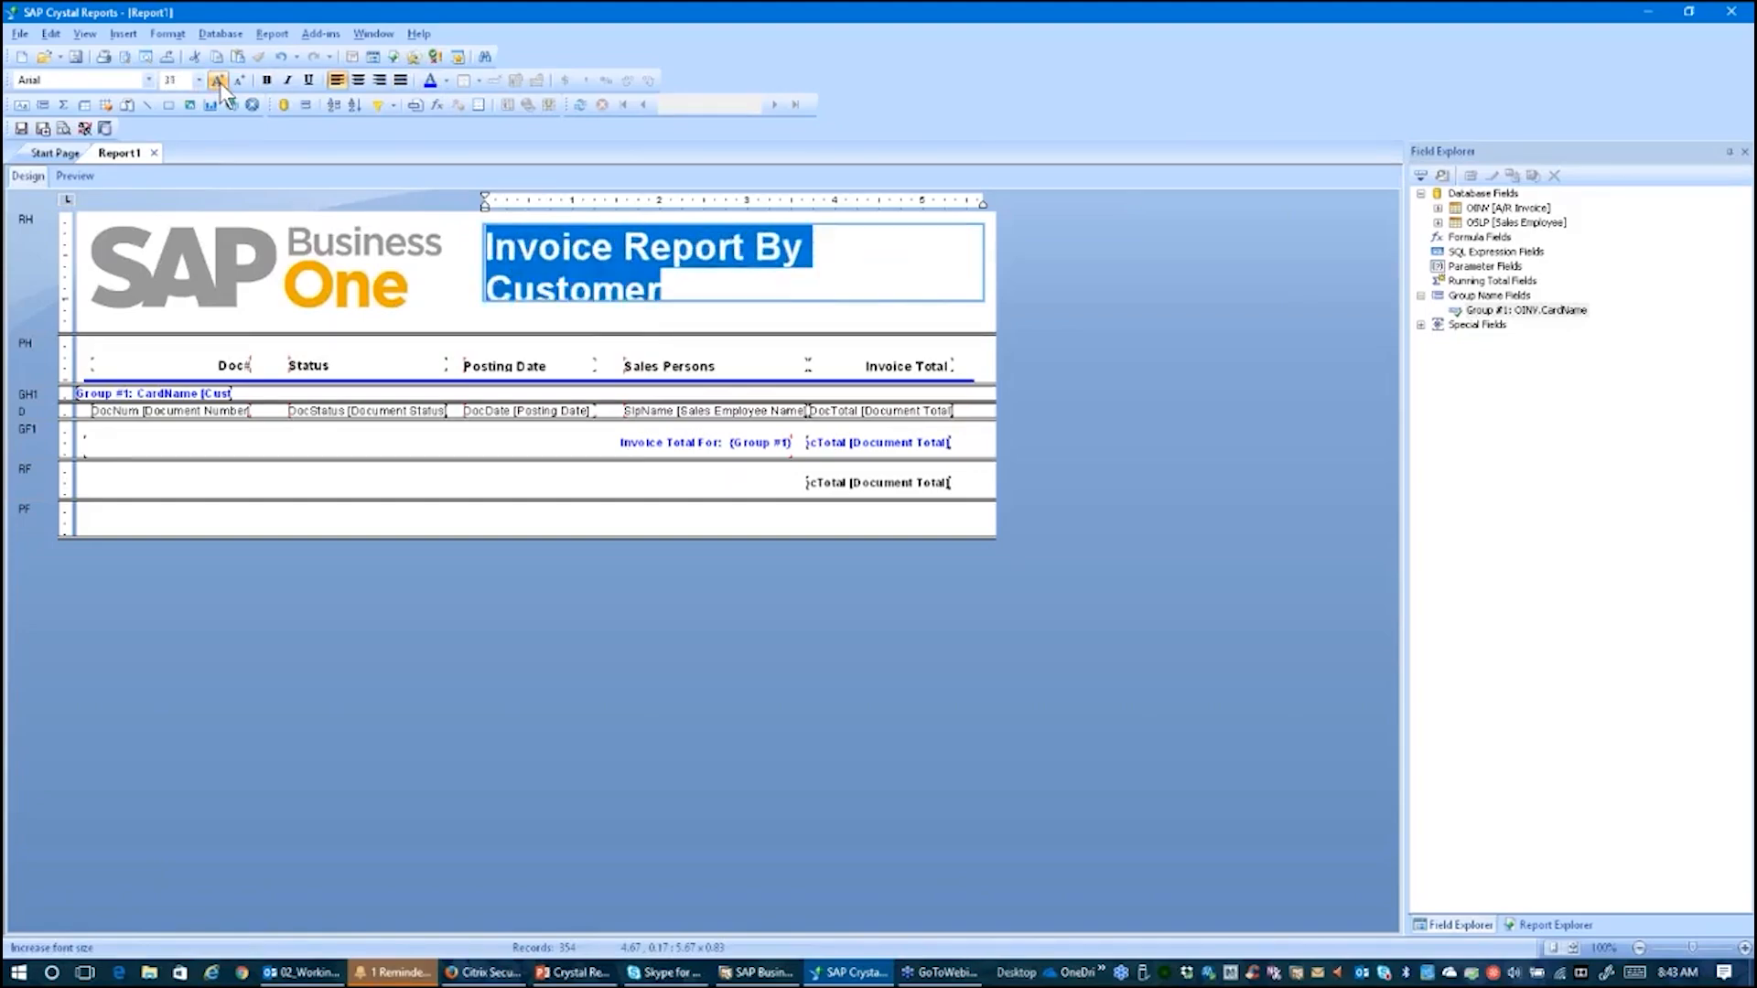
{"action": "left_click", "coordinate": [237, 80]}
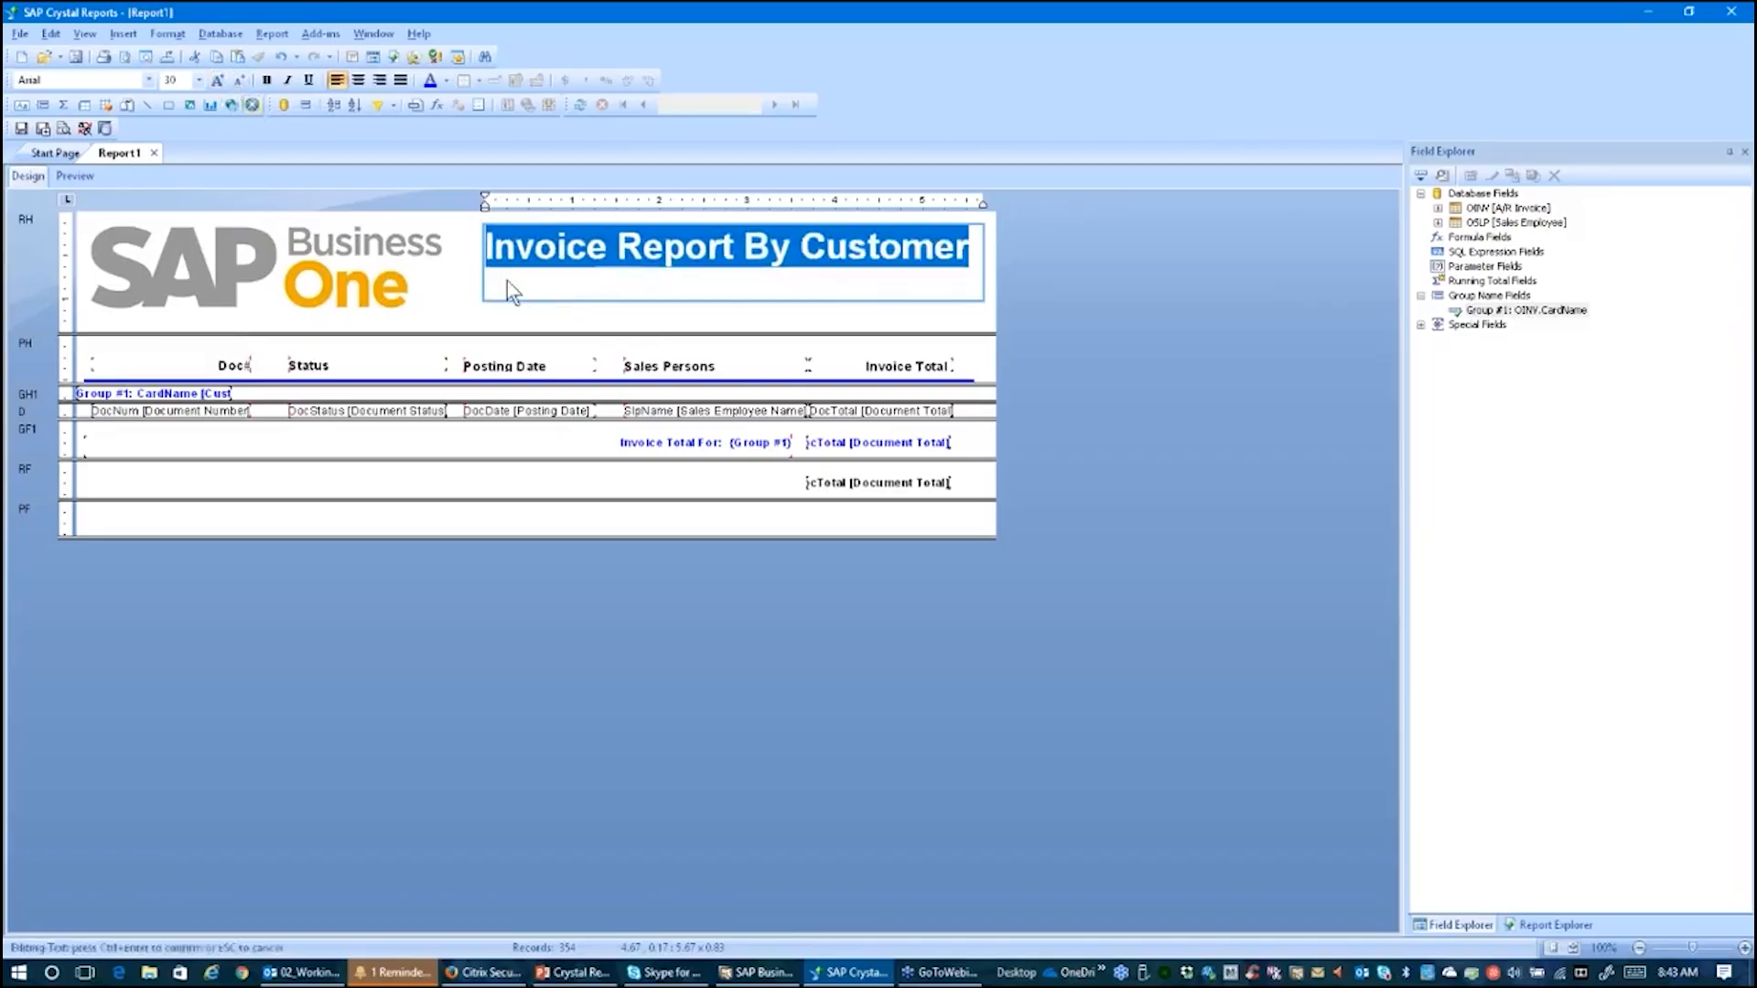
{"action": "left_click", "coordinate": [381, 83]}
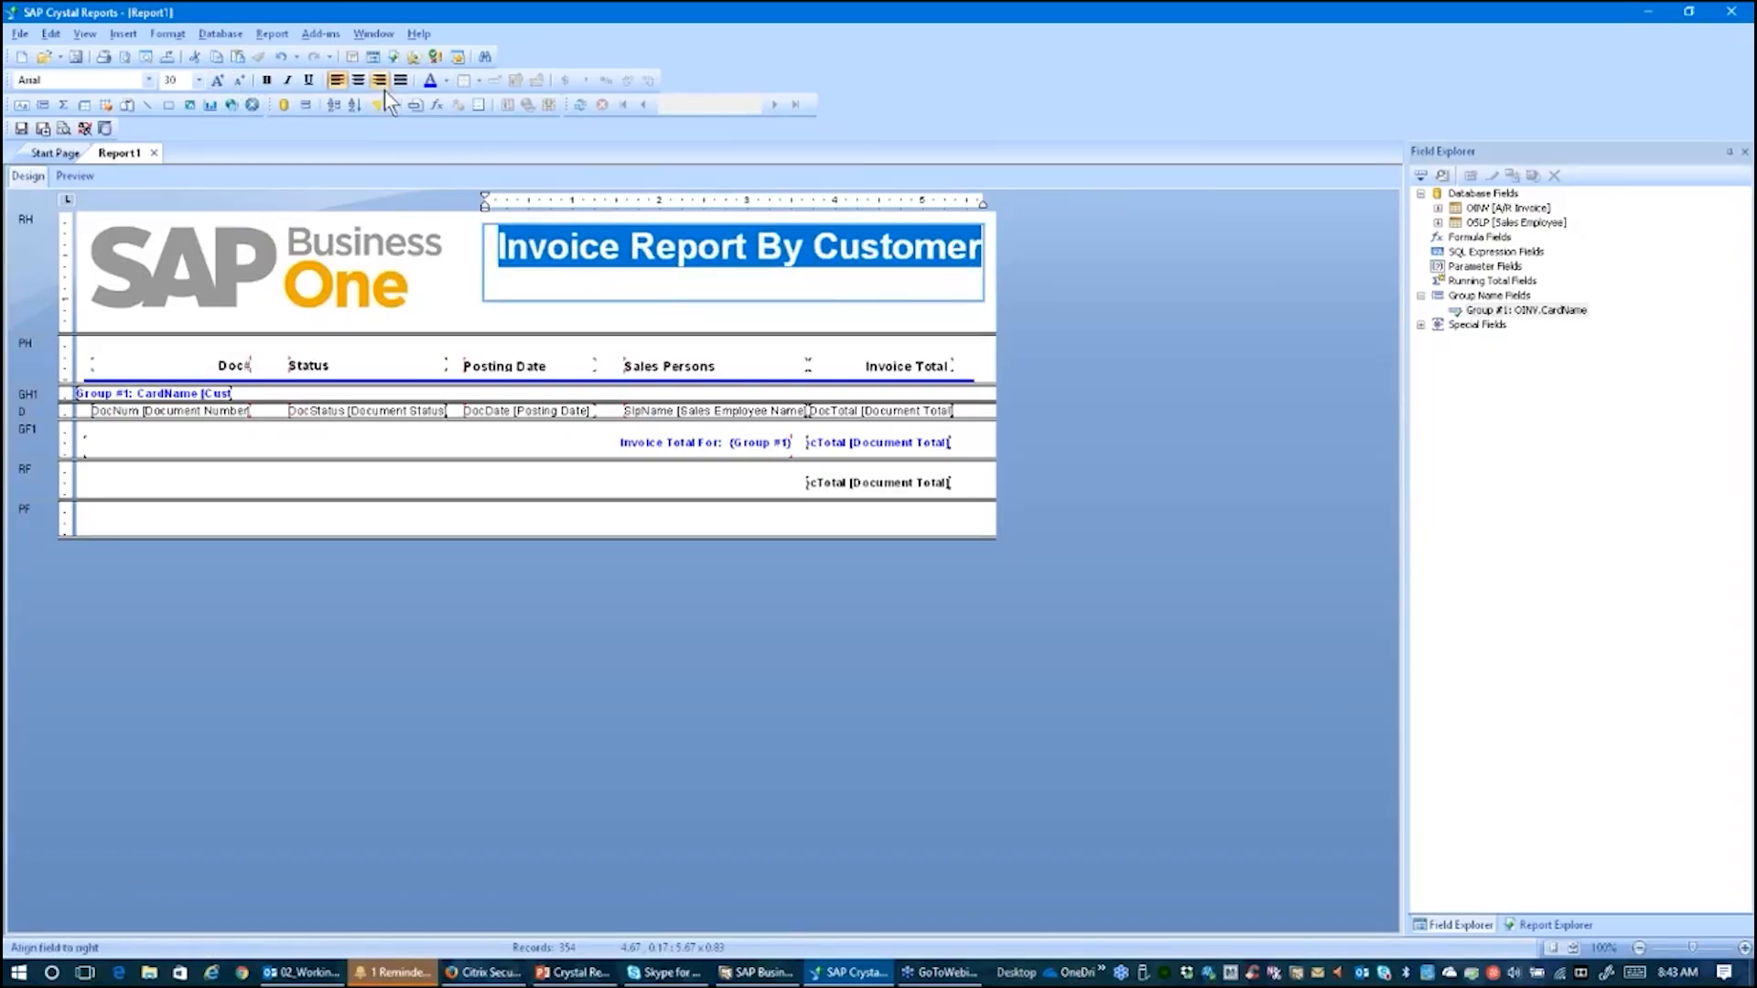
{"action": "left_click", "coordinate": [422, 304]}
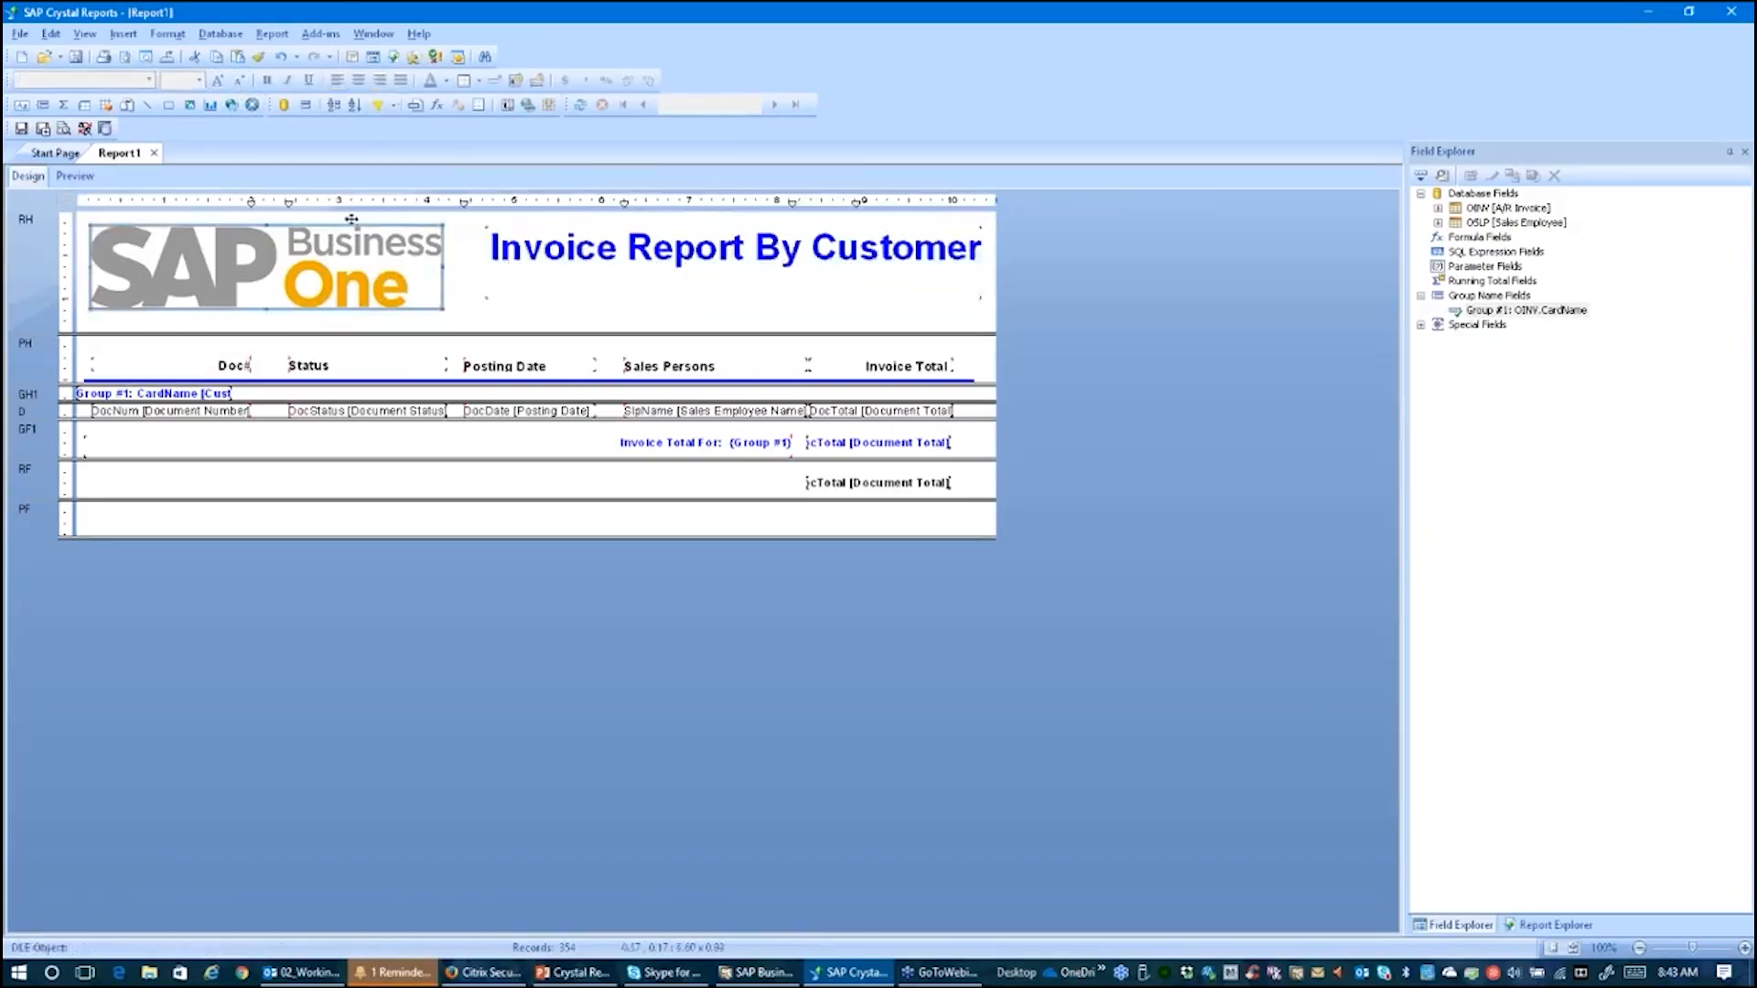
{"action": "left_click", "coordinate": [87, 177]}
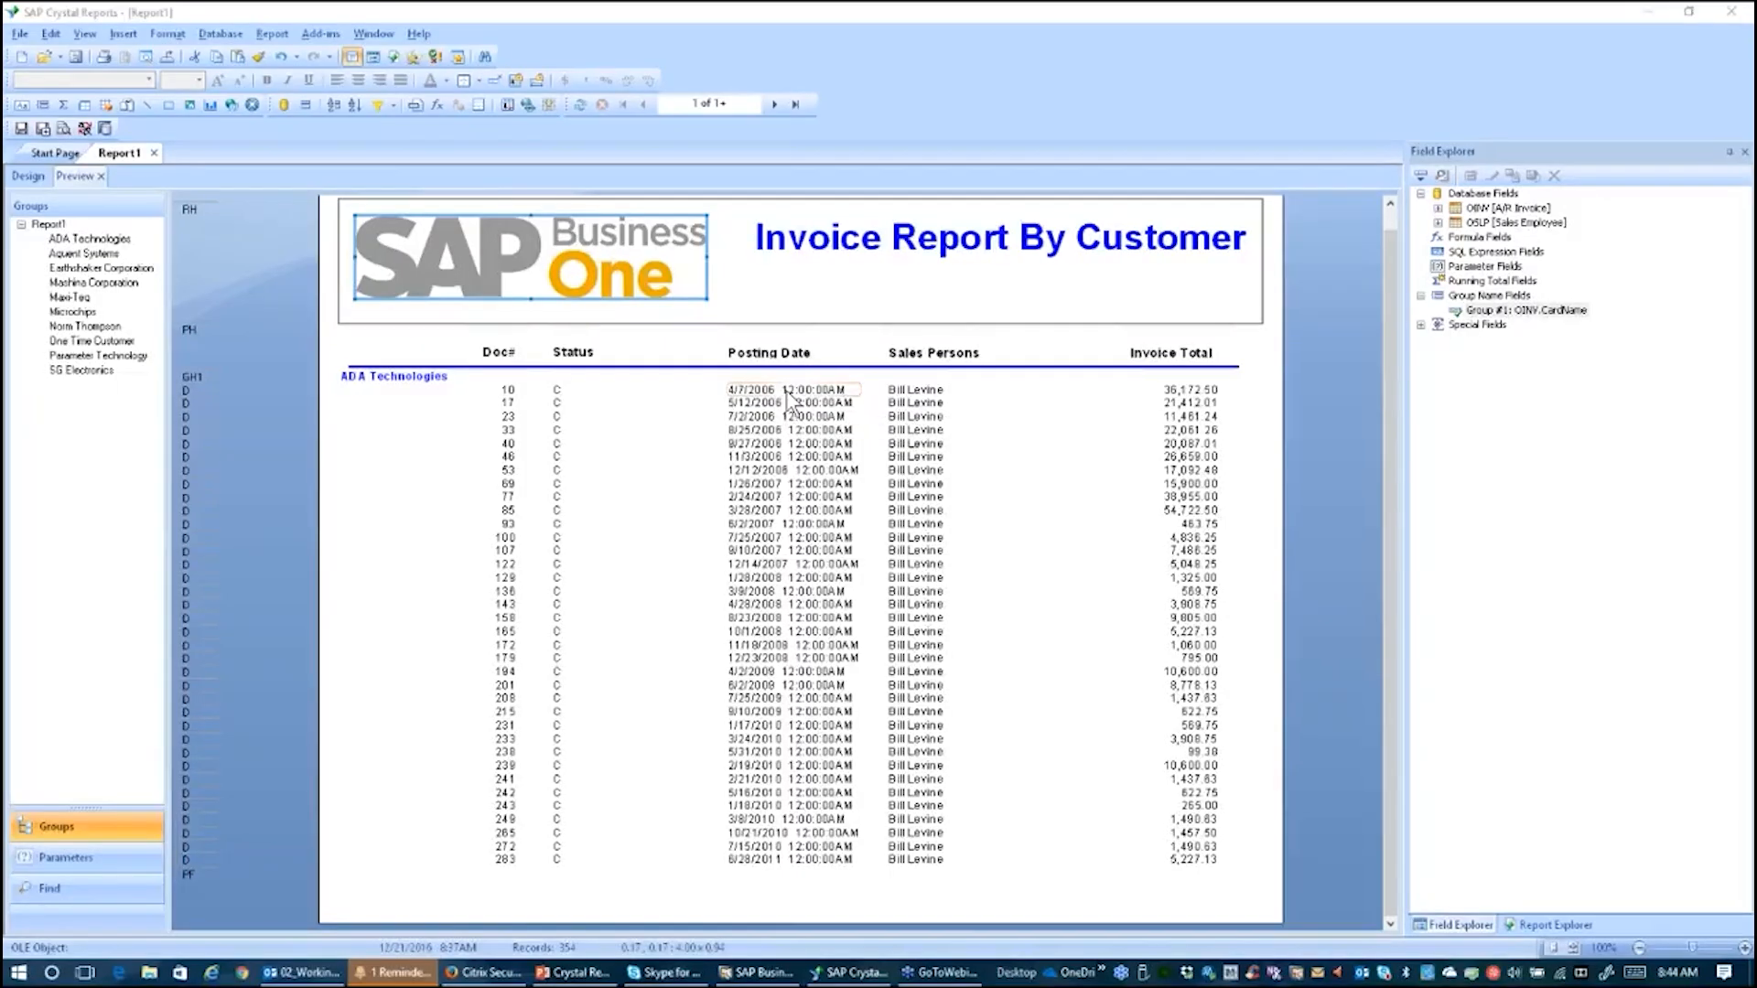
{"action": "left_click", "coordinate": [29, 180]}
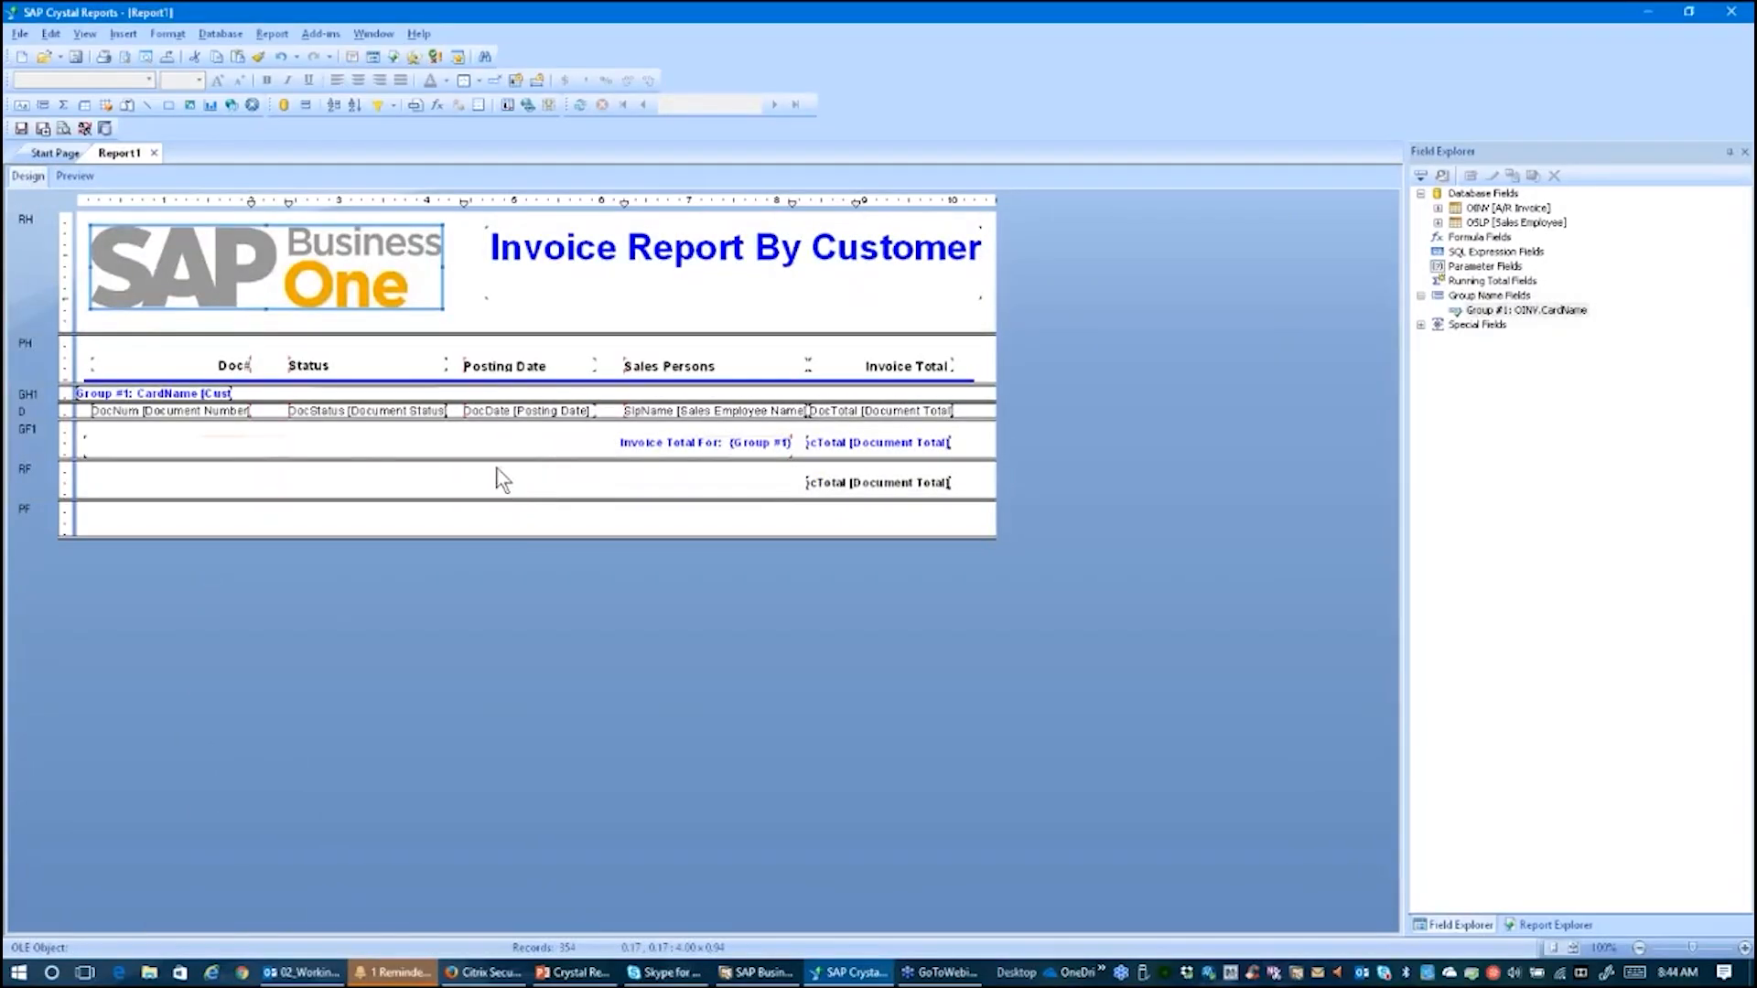
Step: Format the Posting Date detail field with the 03/01/1999 date style
{"action": "left_click", "coordinate": [523, 412]}
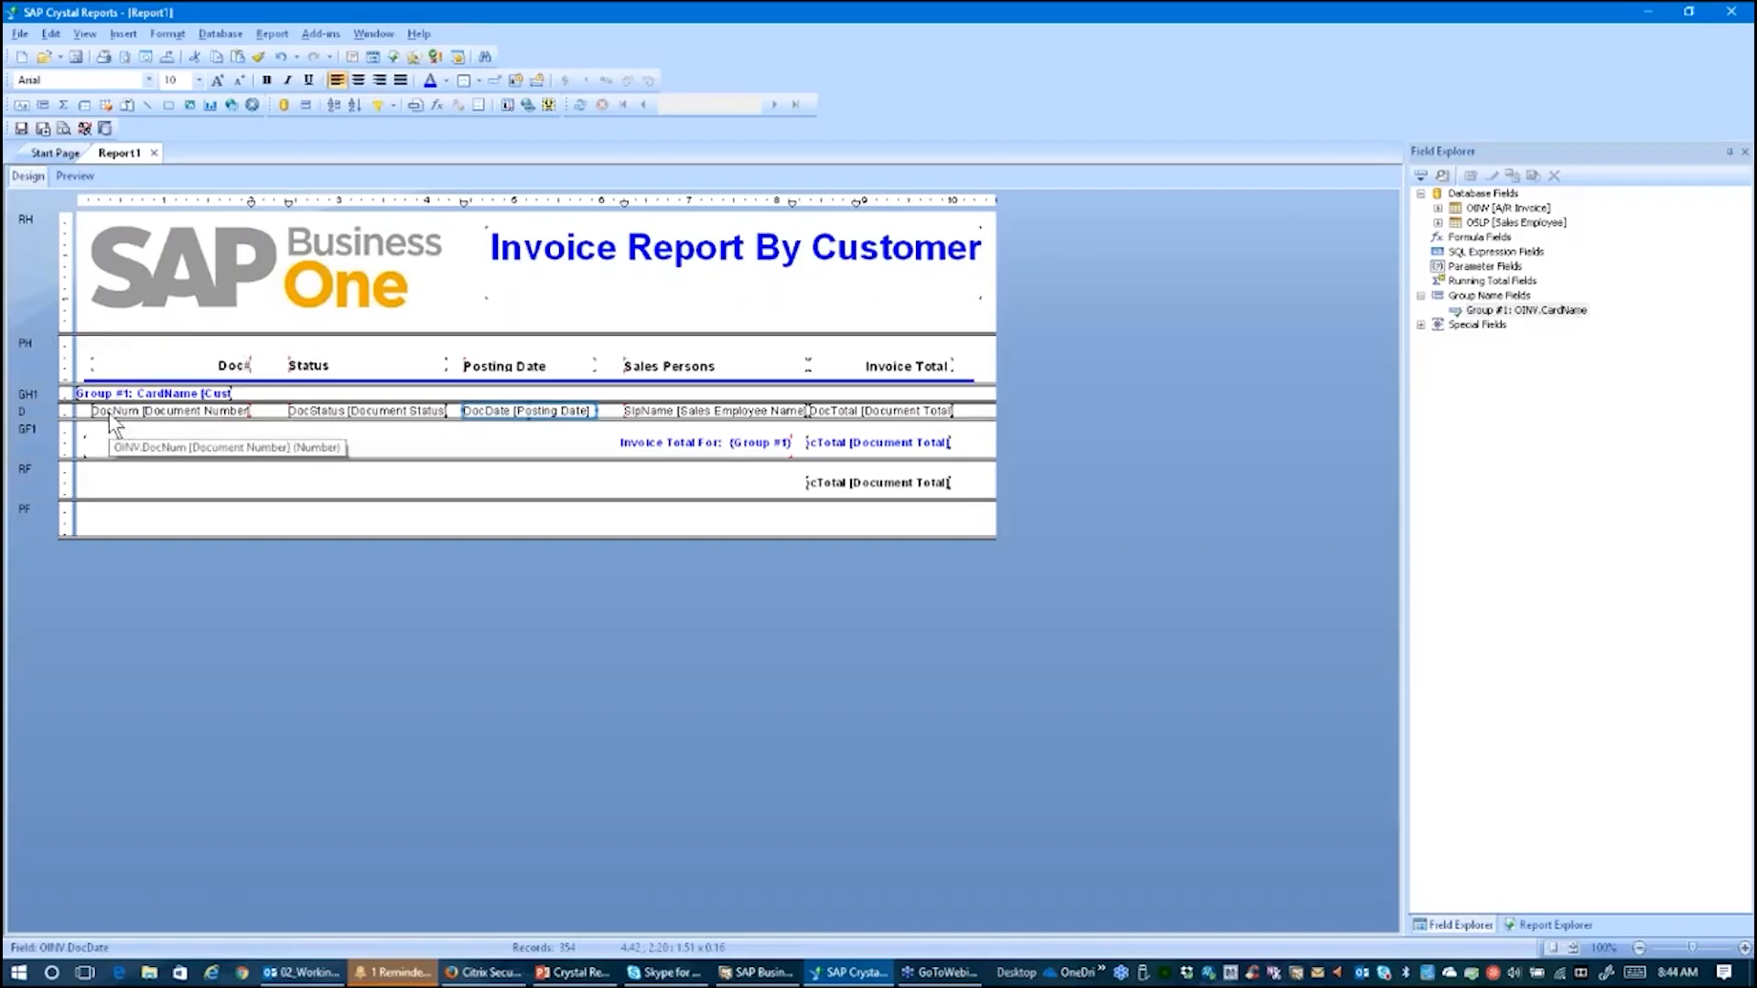
{"action": "right_click", "coordinate": [540, 412]}
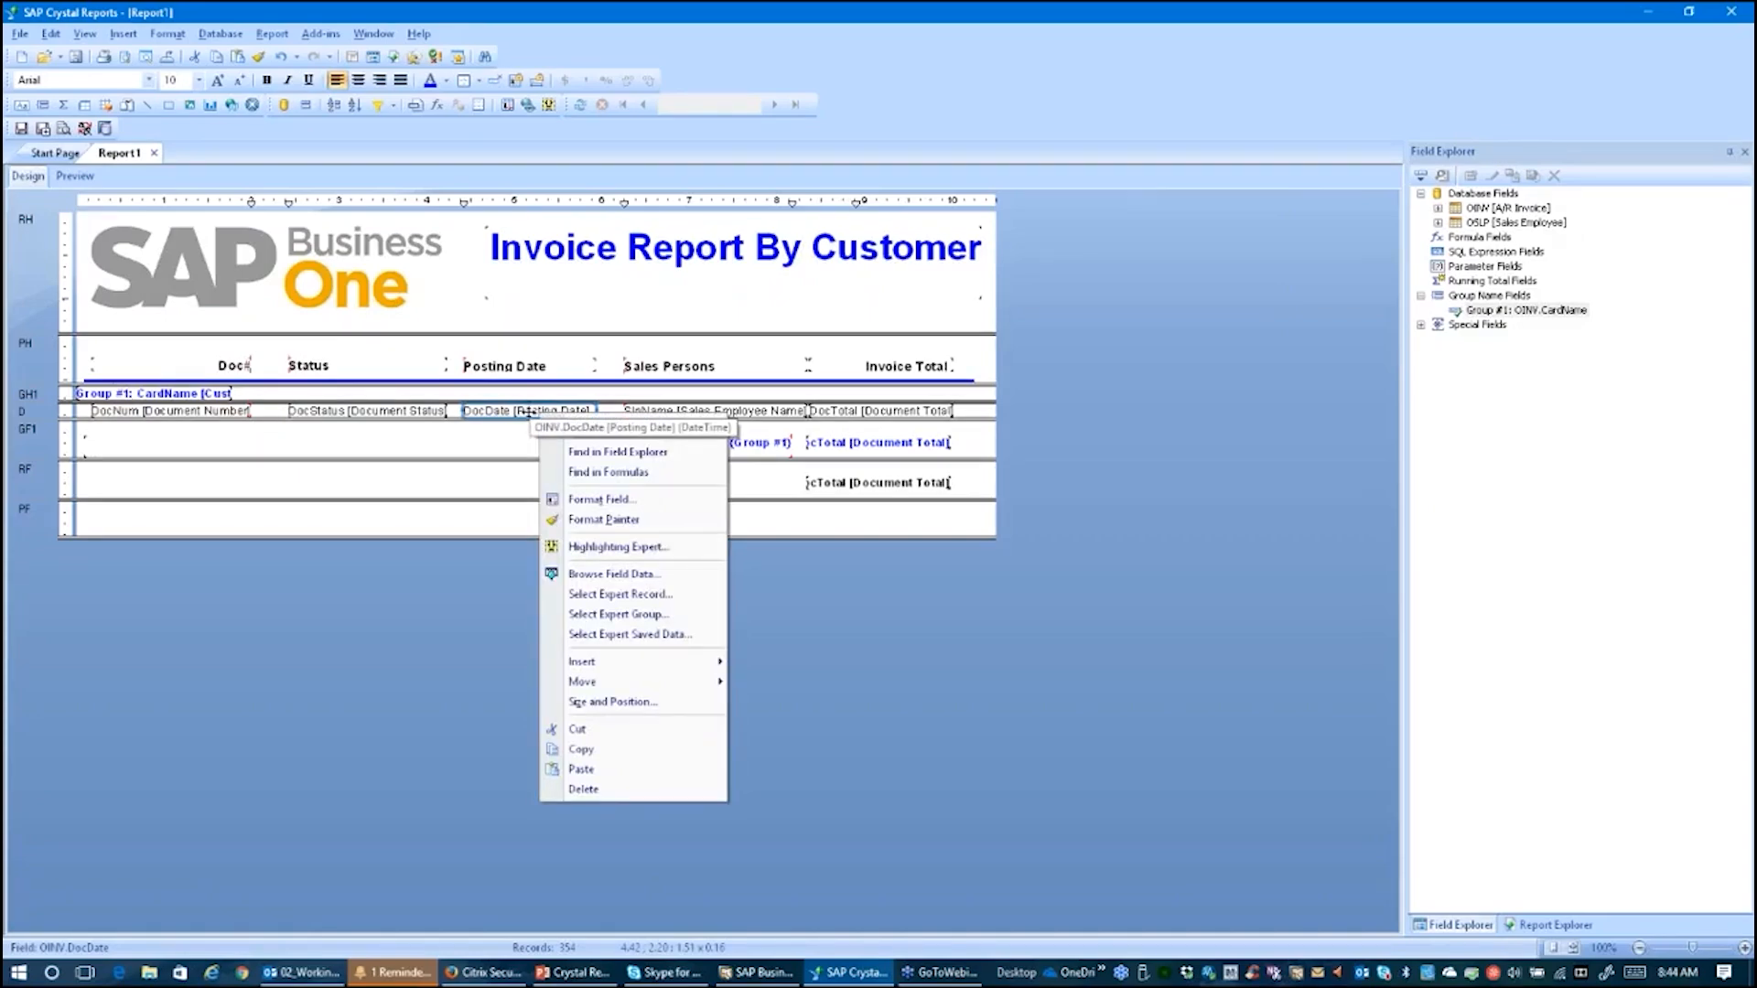
{"action": "left_click", "coordinate": [646, 501]}
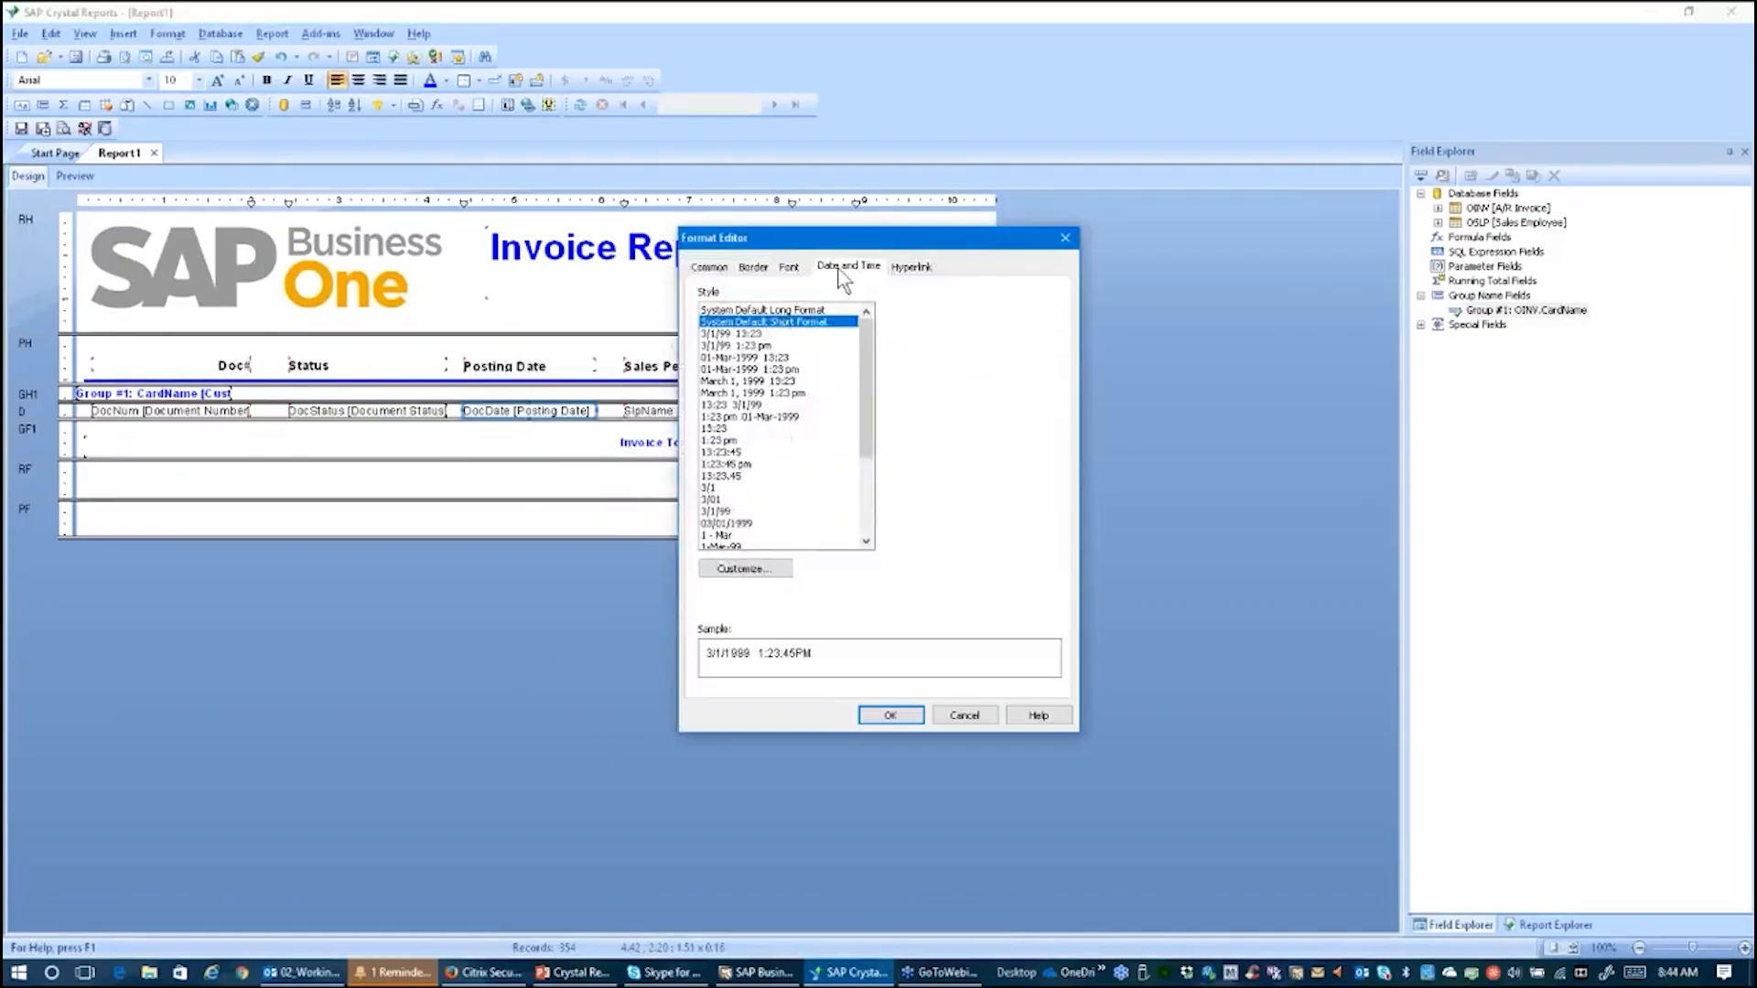
{"action": "left_click", "coordinate": [728, 524]}
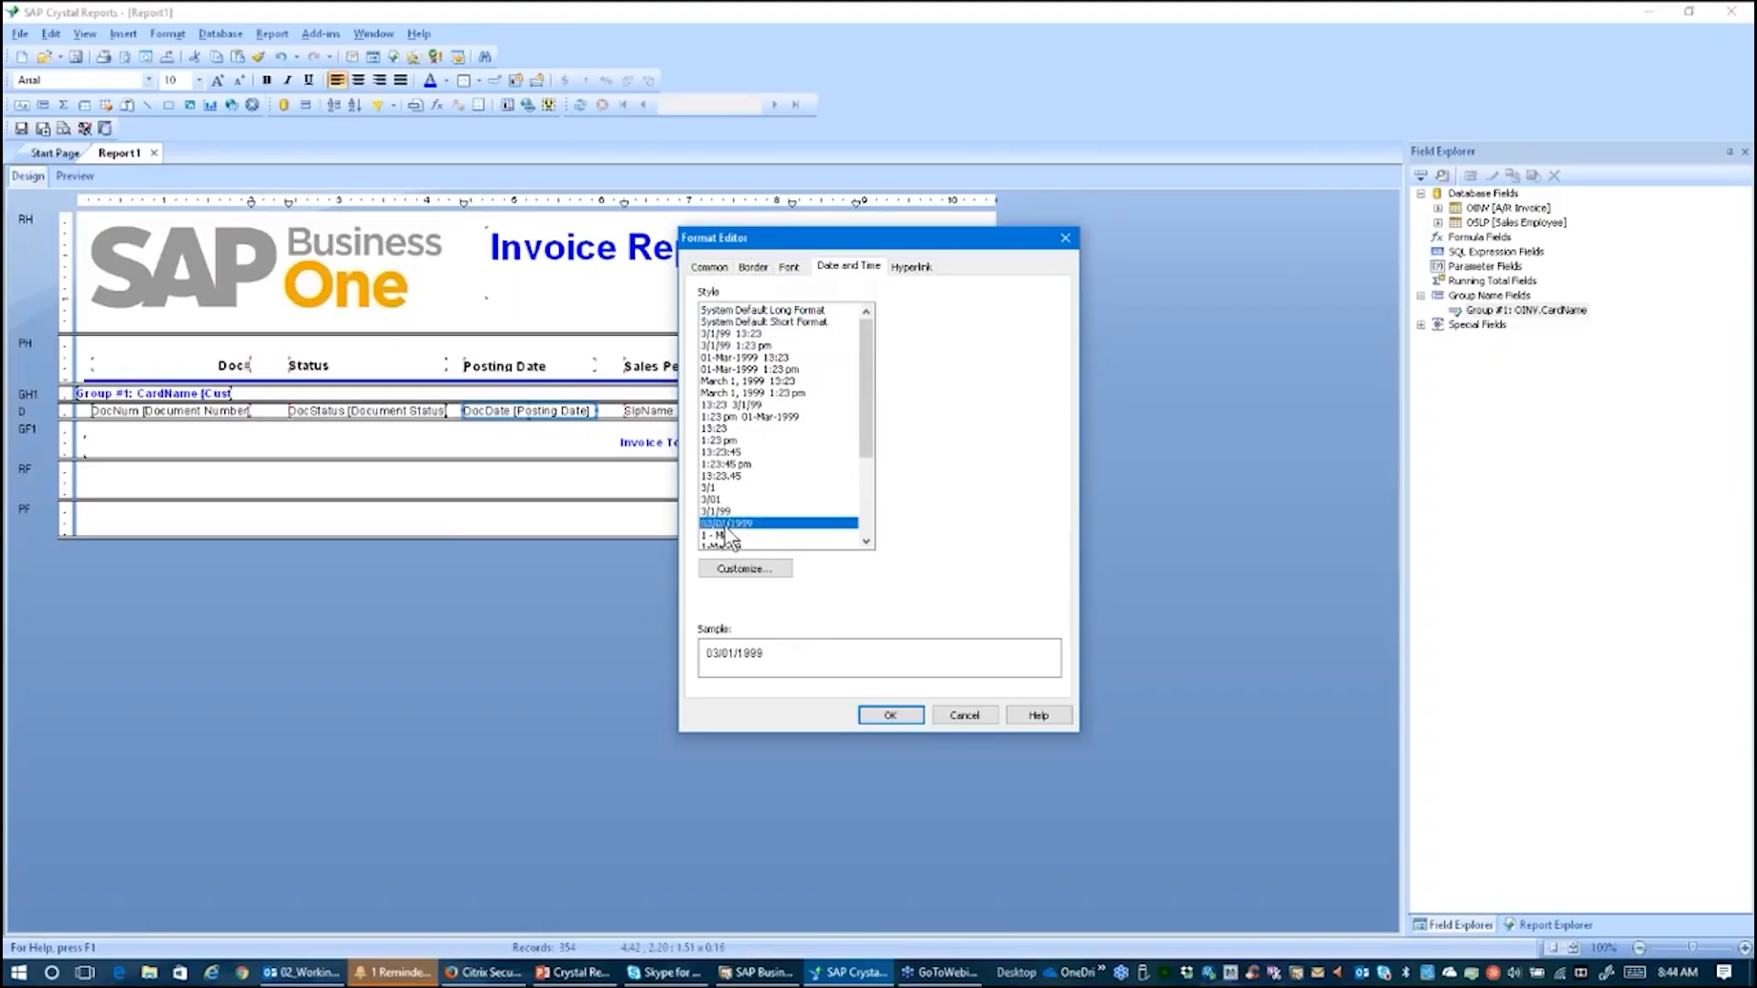
{"action": "left_click", "coordinate": [902, 713]}
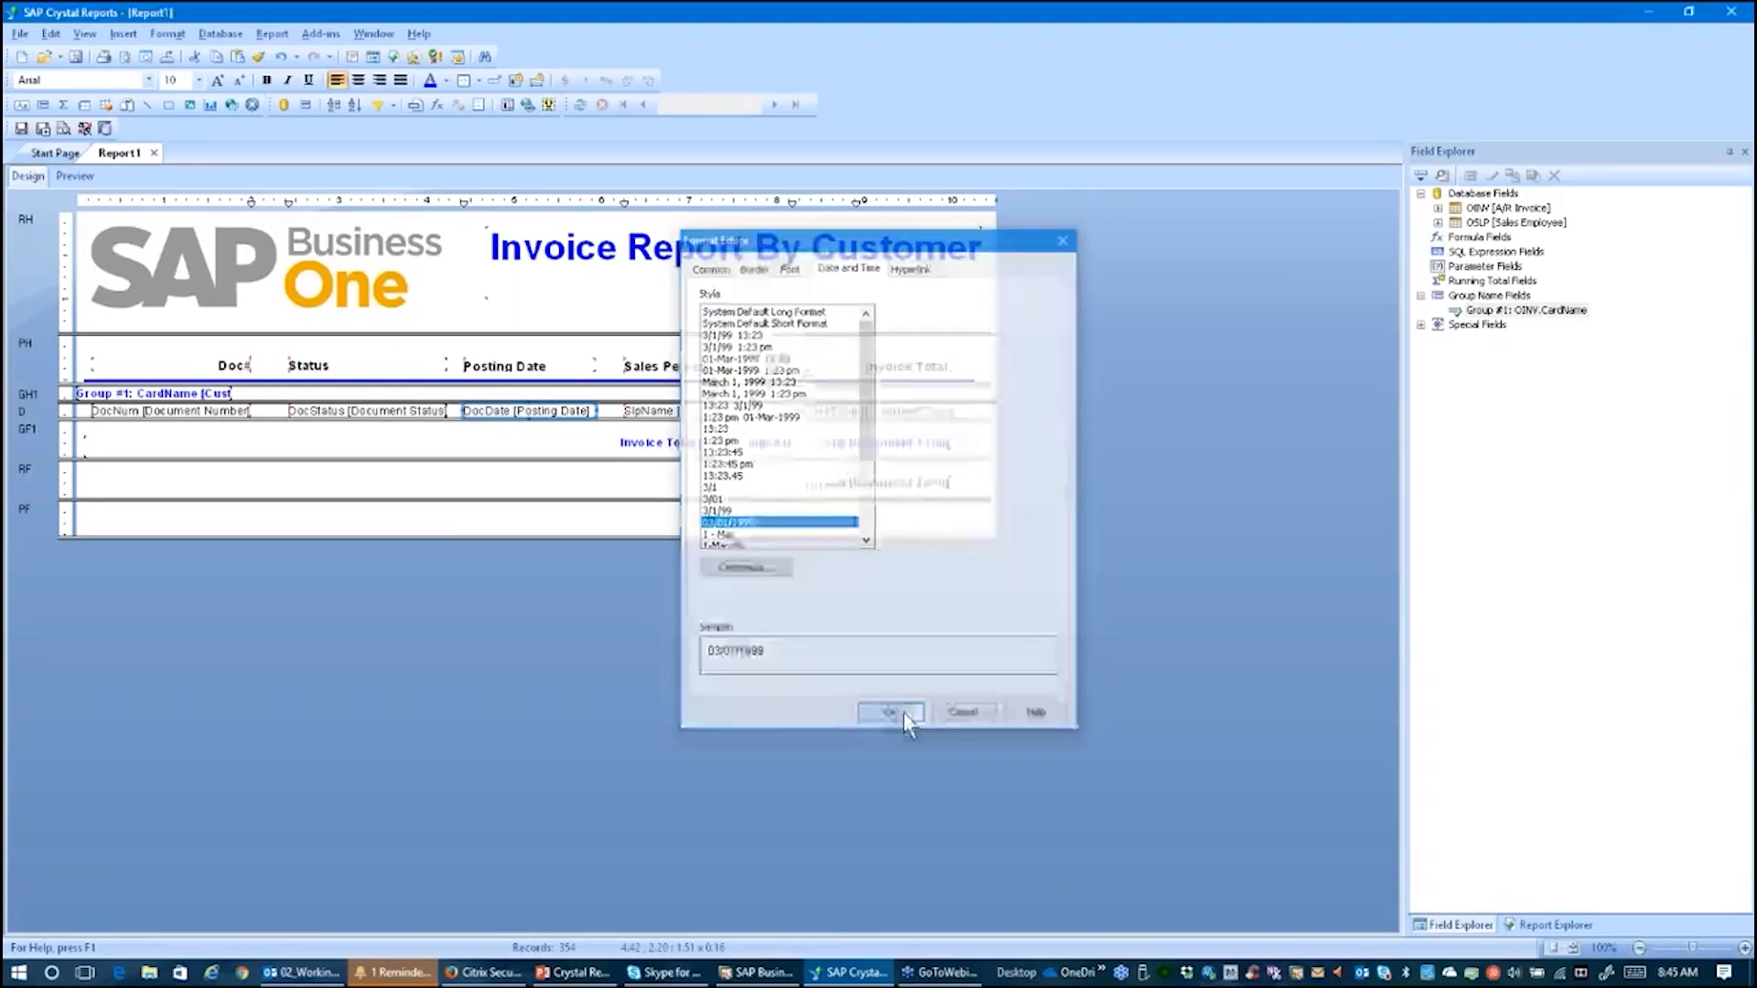
Step: Preview the report and inspect the Doc#, Status and Posting Date columns
{"action": "left_click", "coordinate": [75, 175]}
{"action": "left_click", "coordinate": [574, 605]}
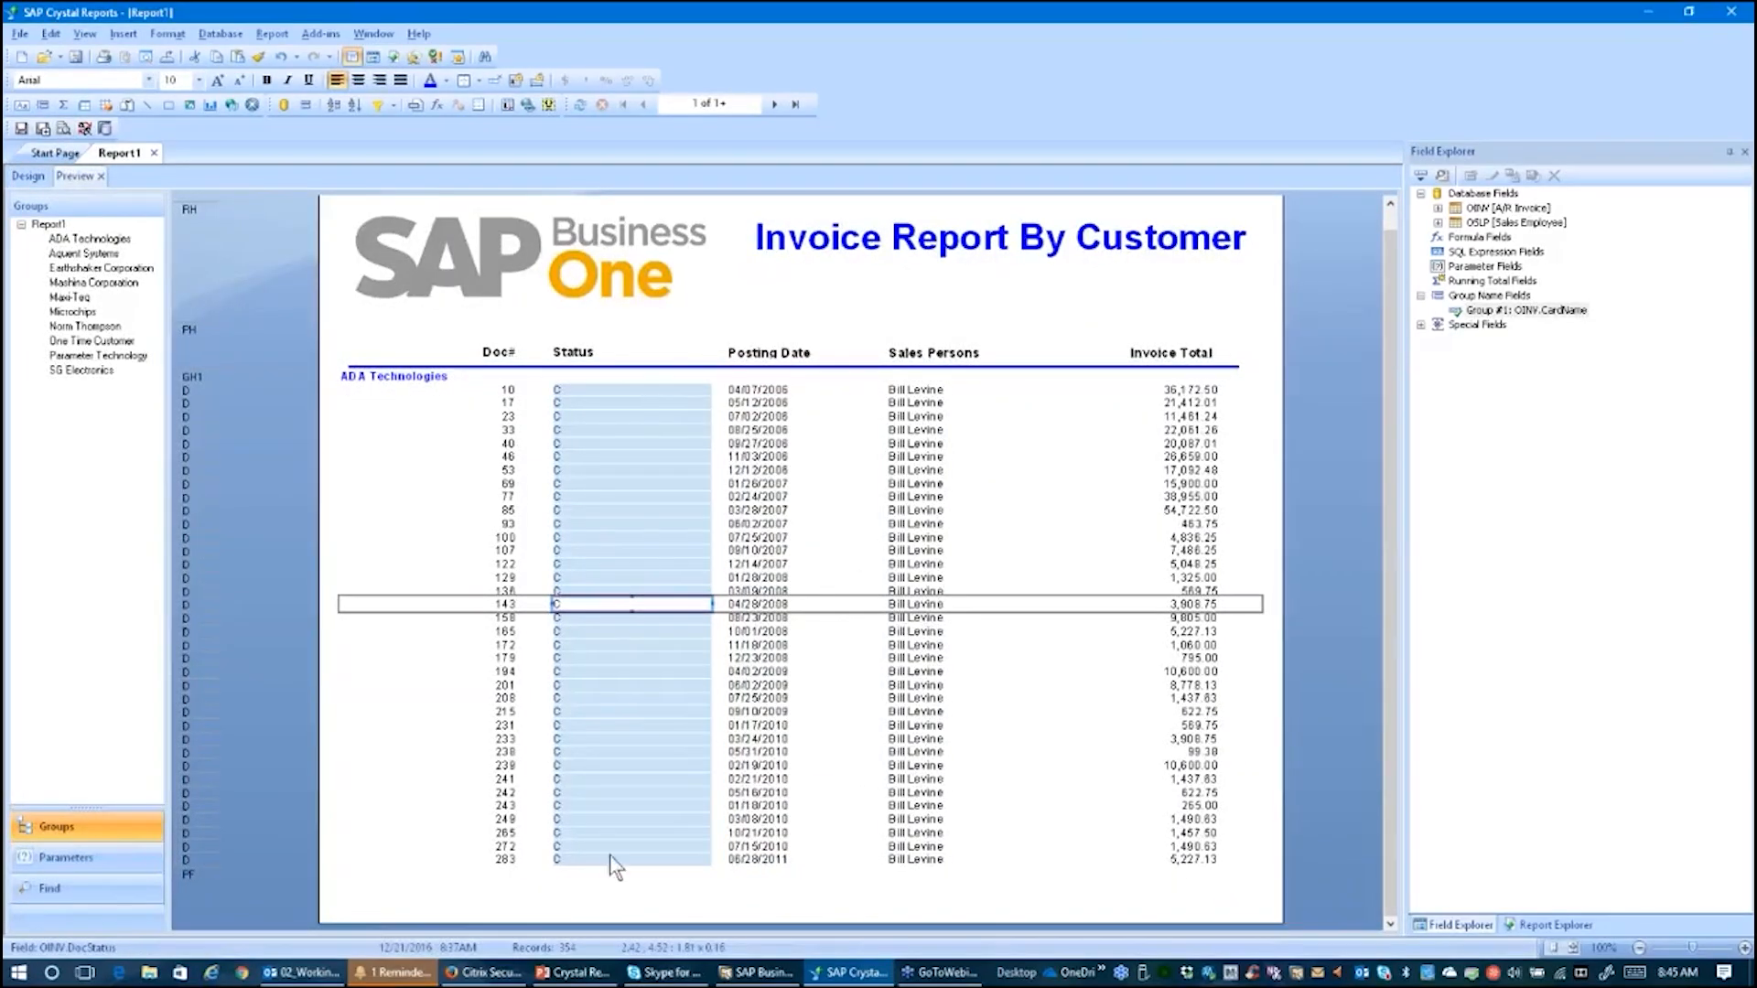
{"action": "left_click", "coordinate": [467, 779]}
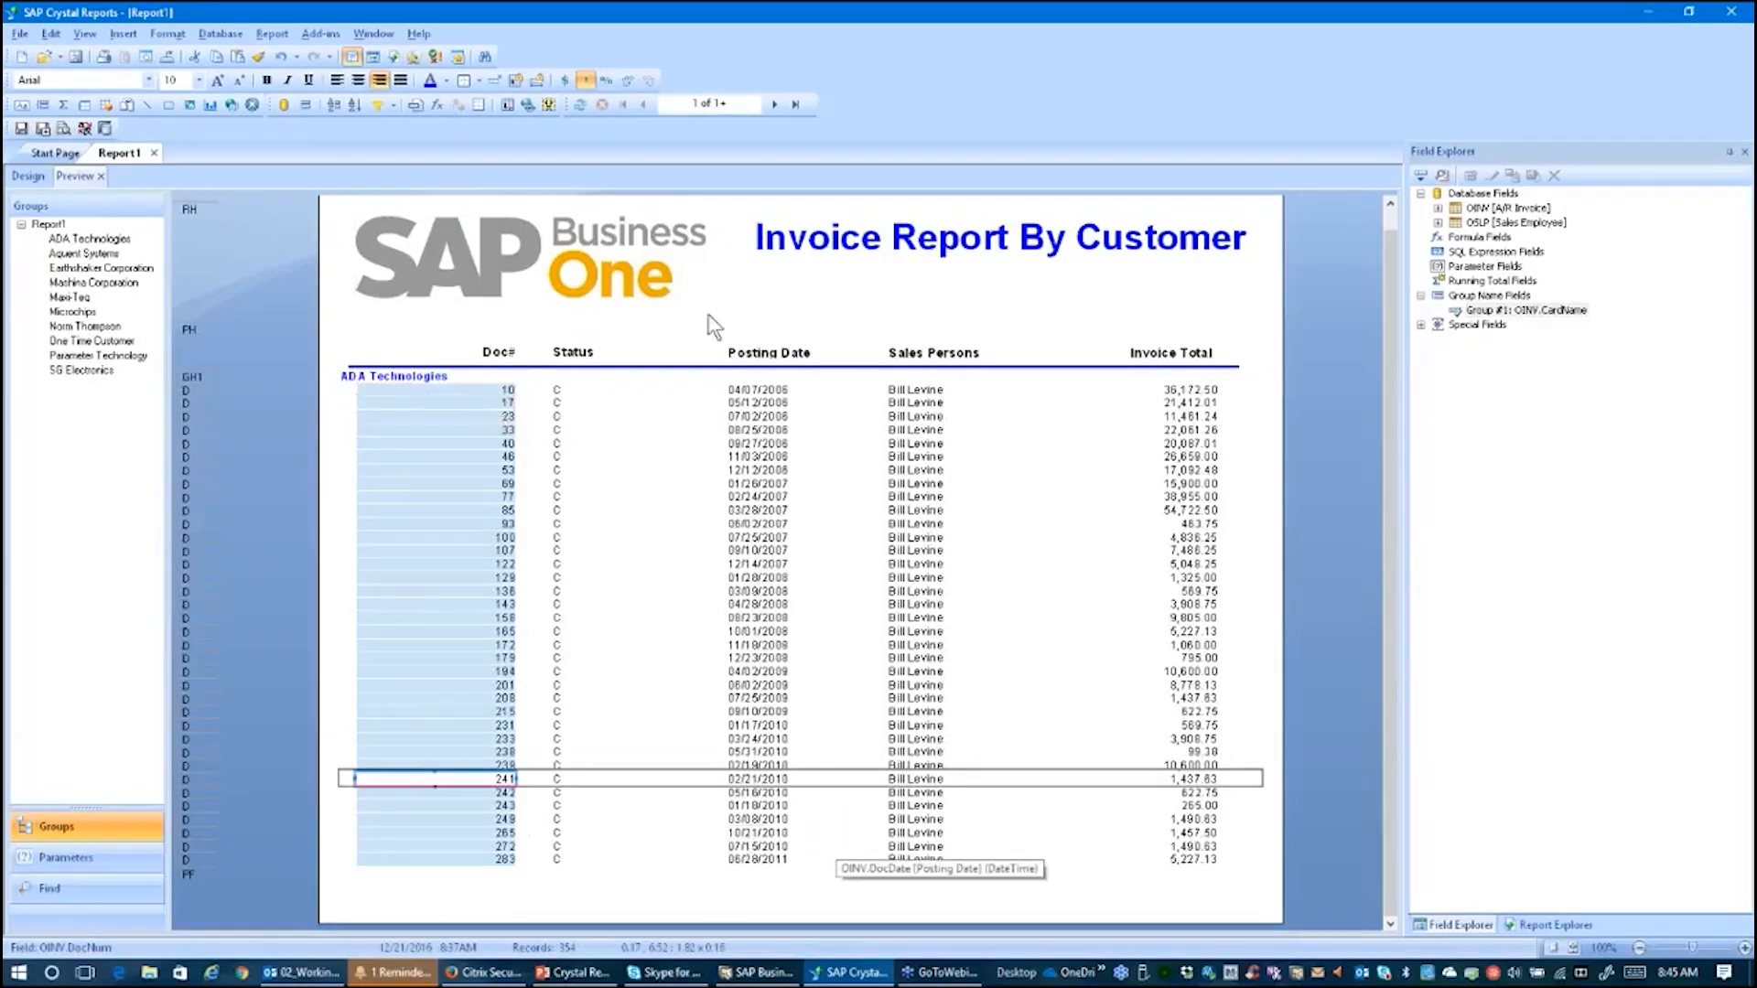
{"action": "left_click", "coordinate": [755, 392]}
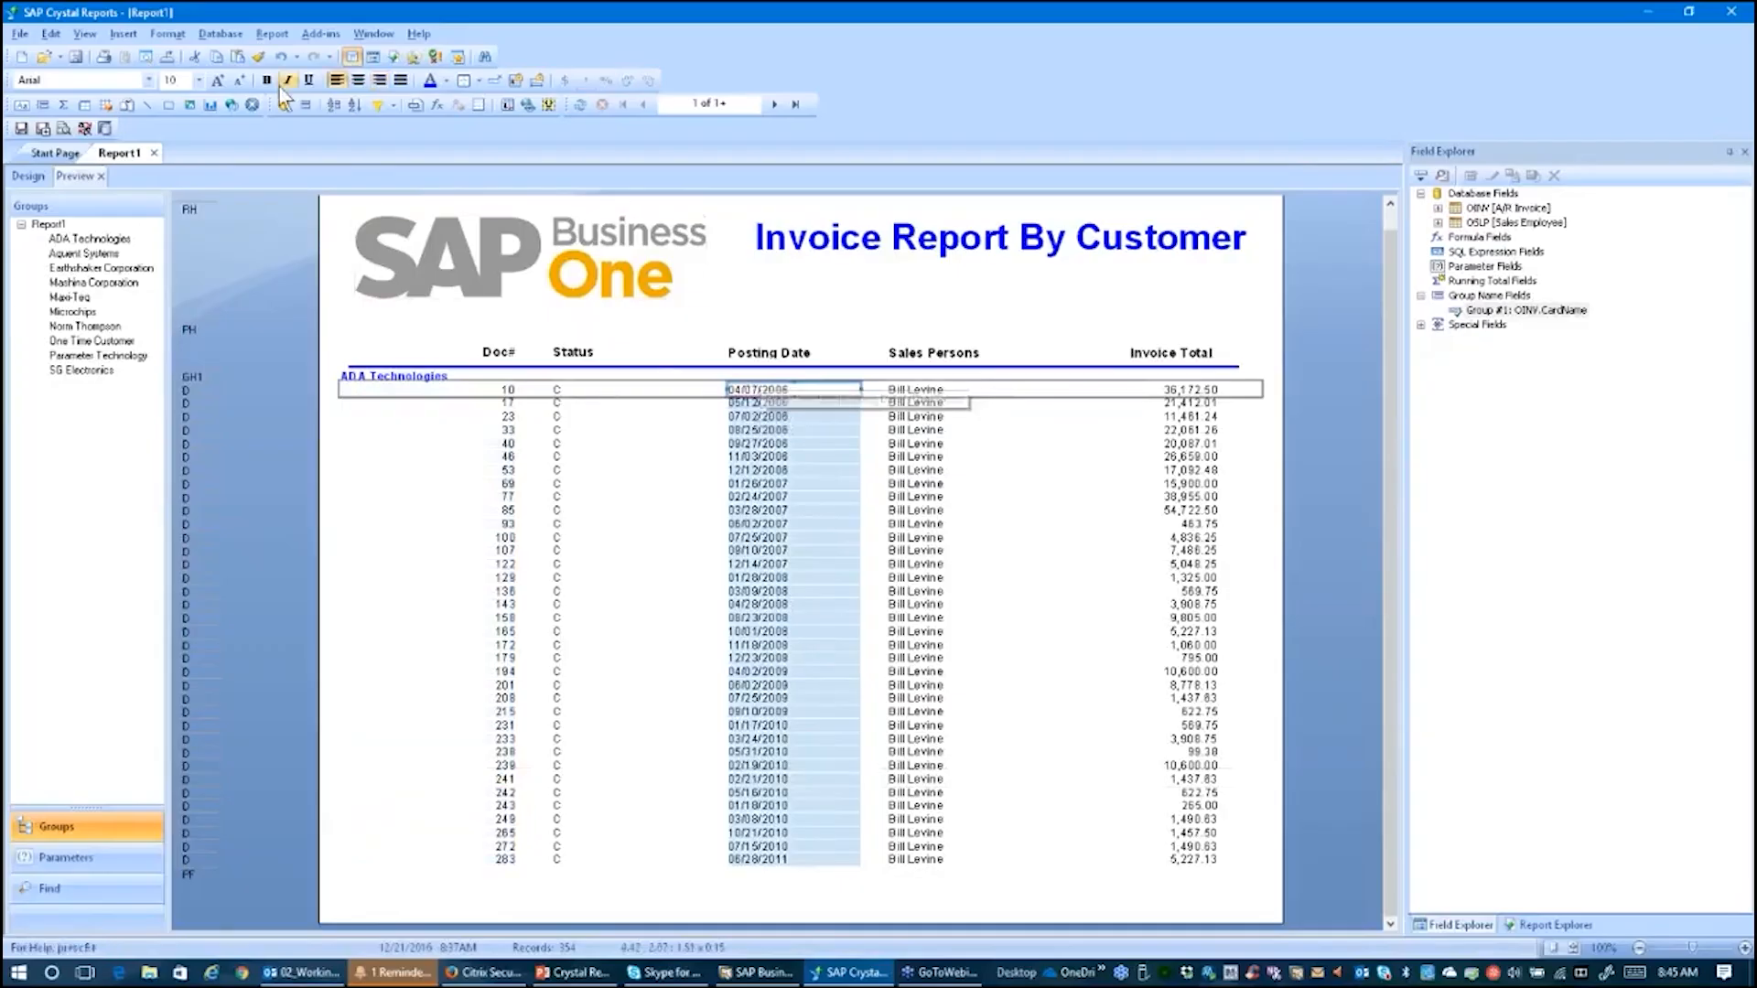
Step: Sort the records by Posting Date in descending order within each customer group using the Record Sort Expert
{"action": "left_click", "coordinate": [270, 33]}
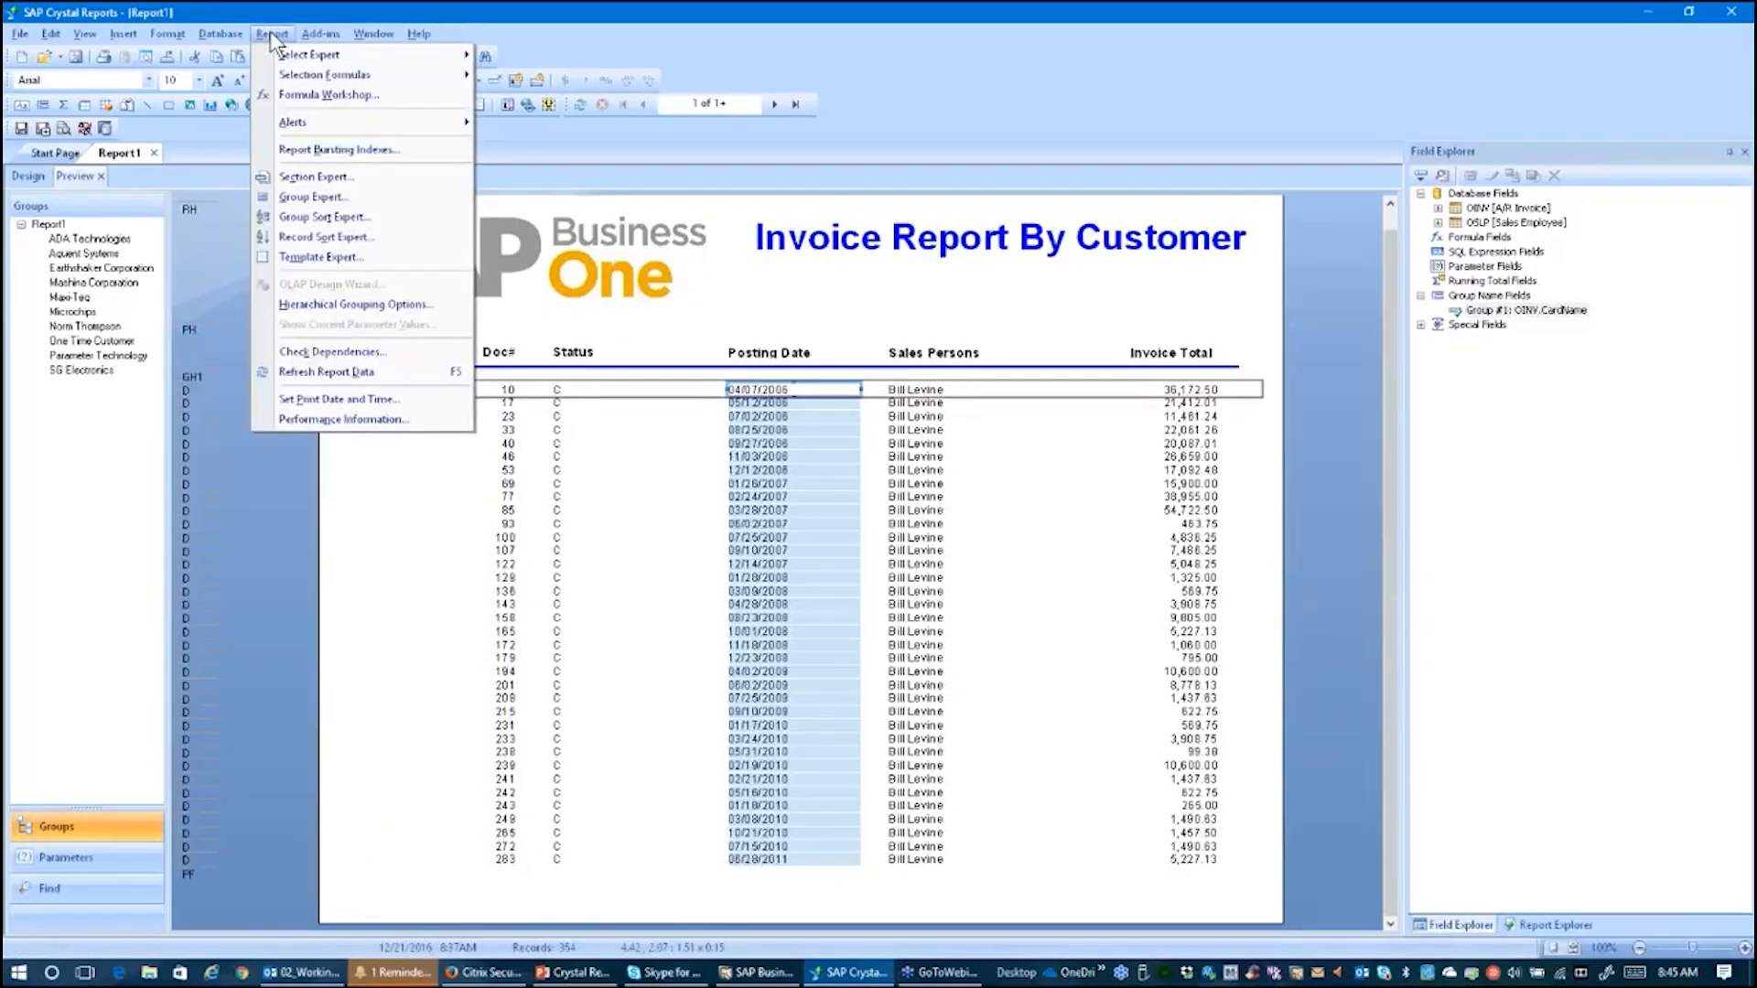
{"action": "left_click", "coordinate": [331, 237]}
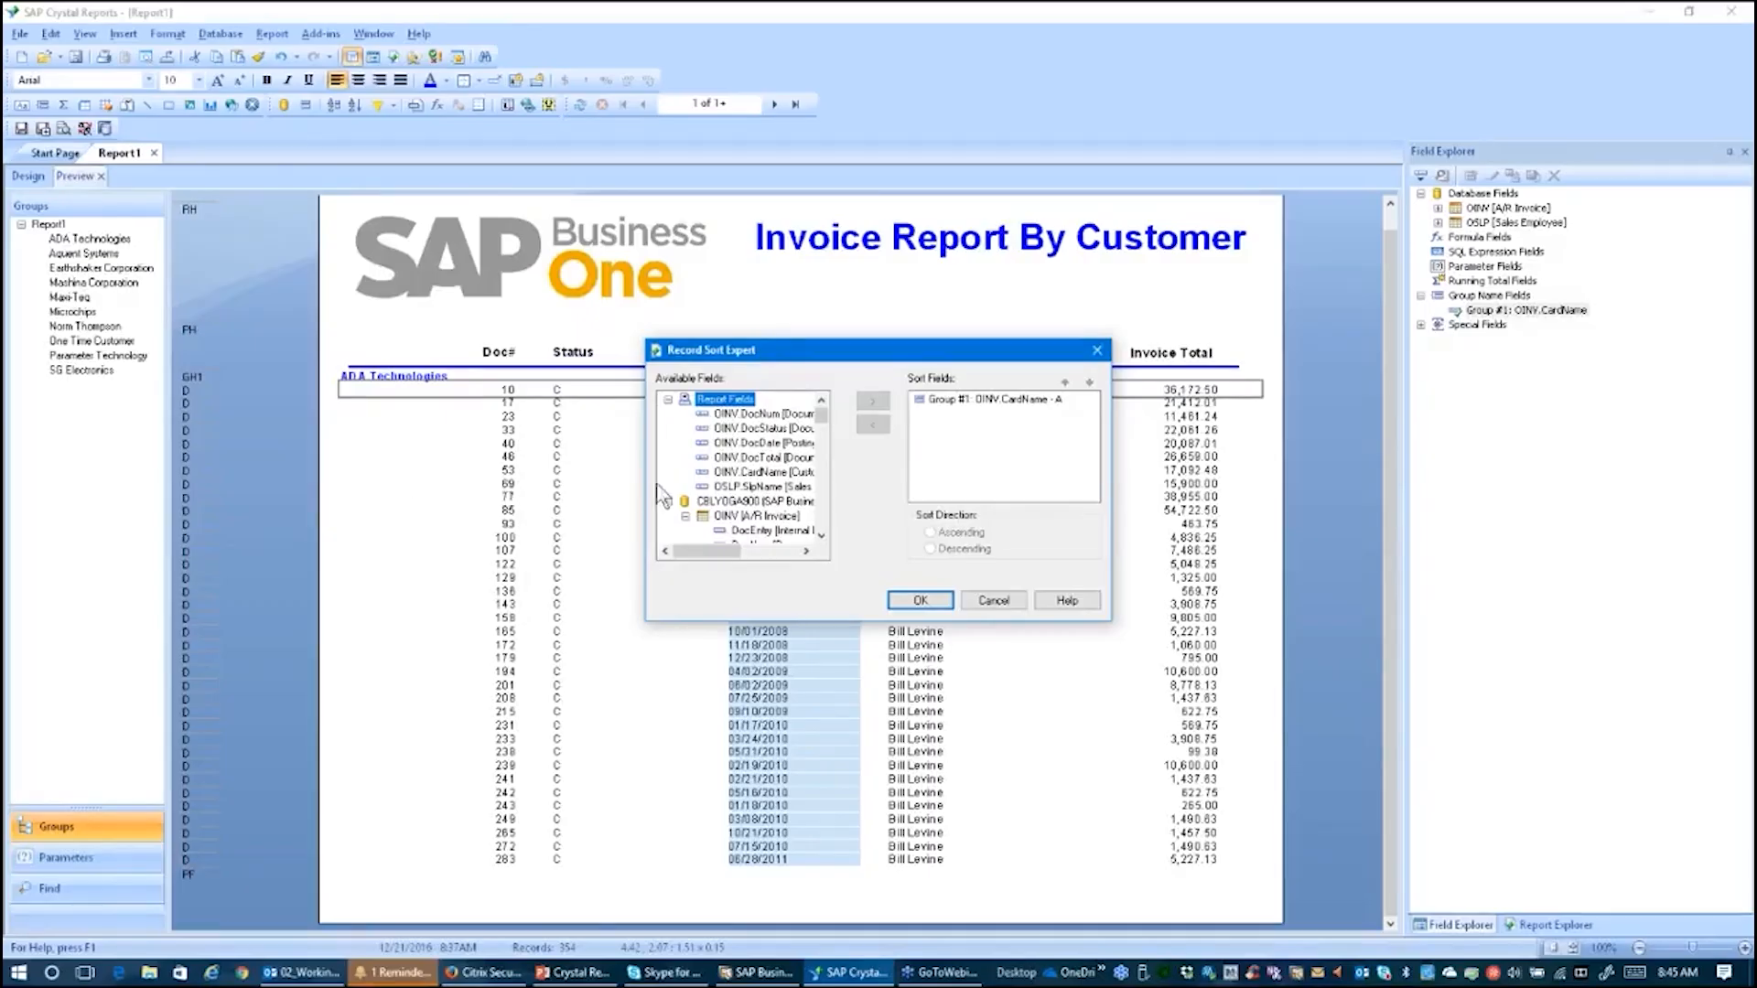
{"action": "left_click", "coordinate": [732, 444]}
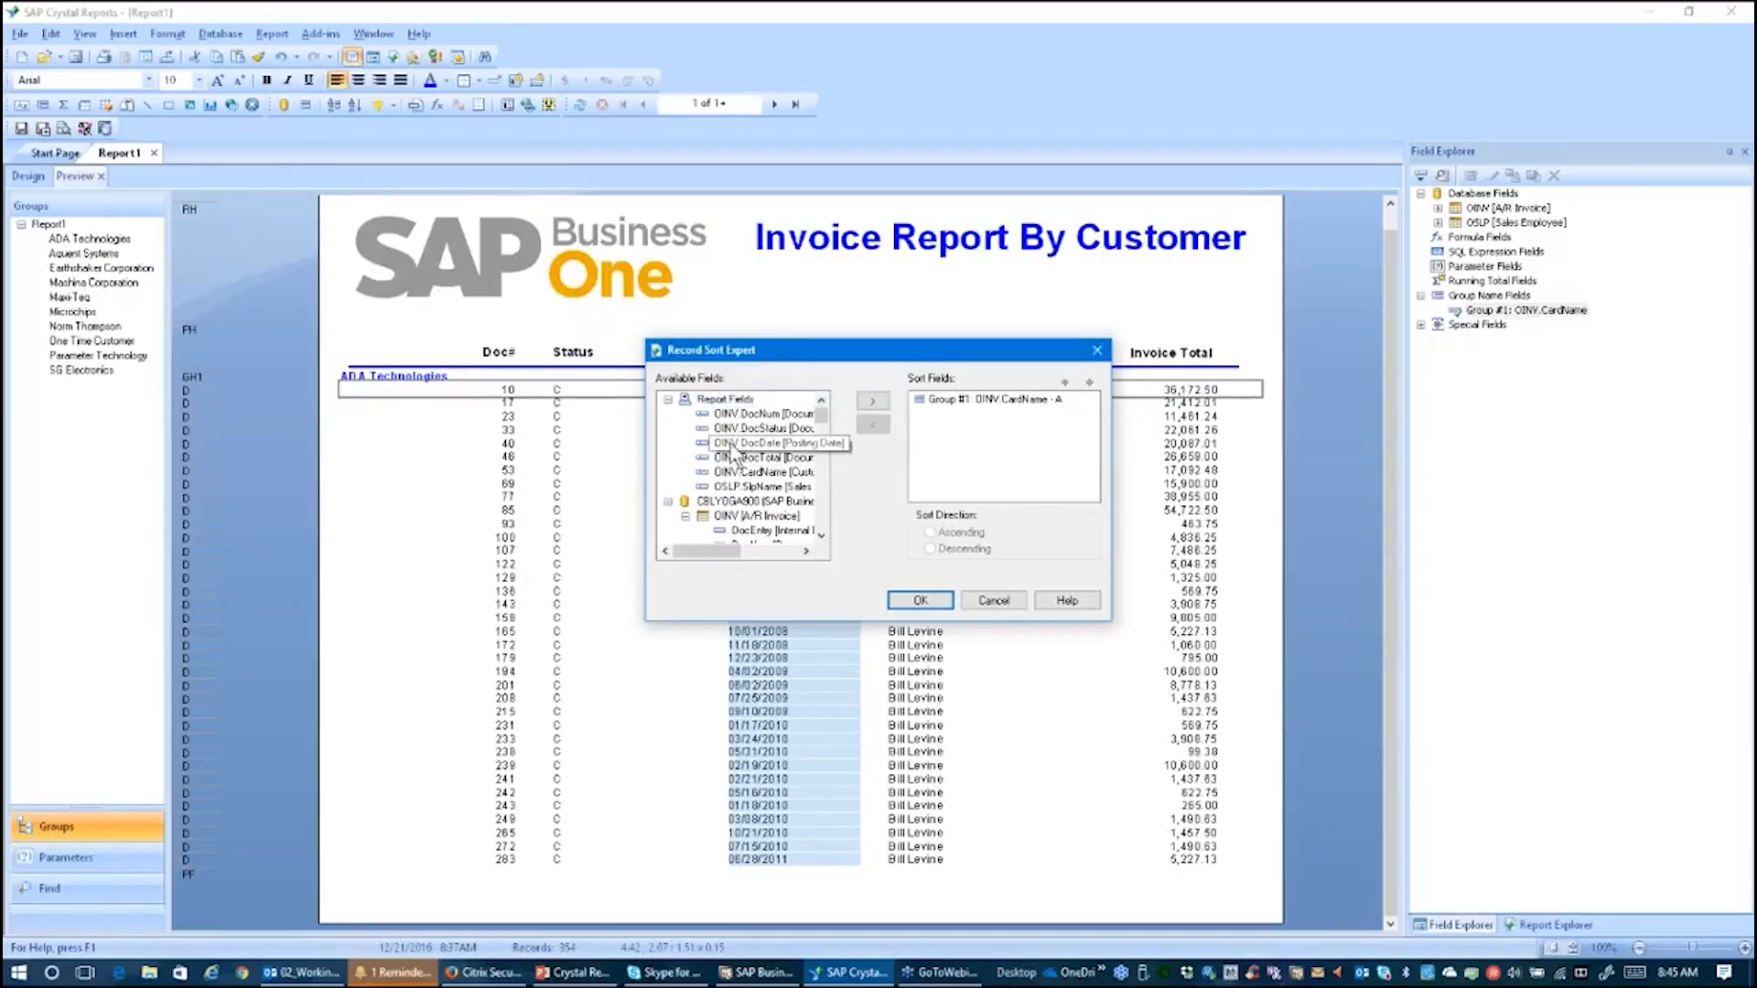
{"action": "left_click", "coordinate": [872, 401]}
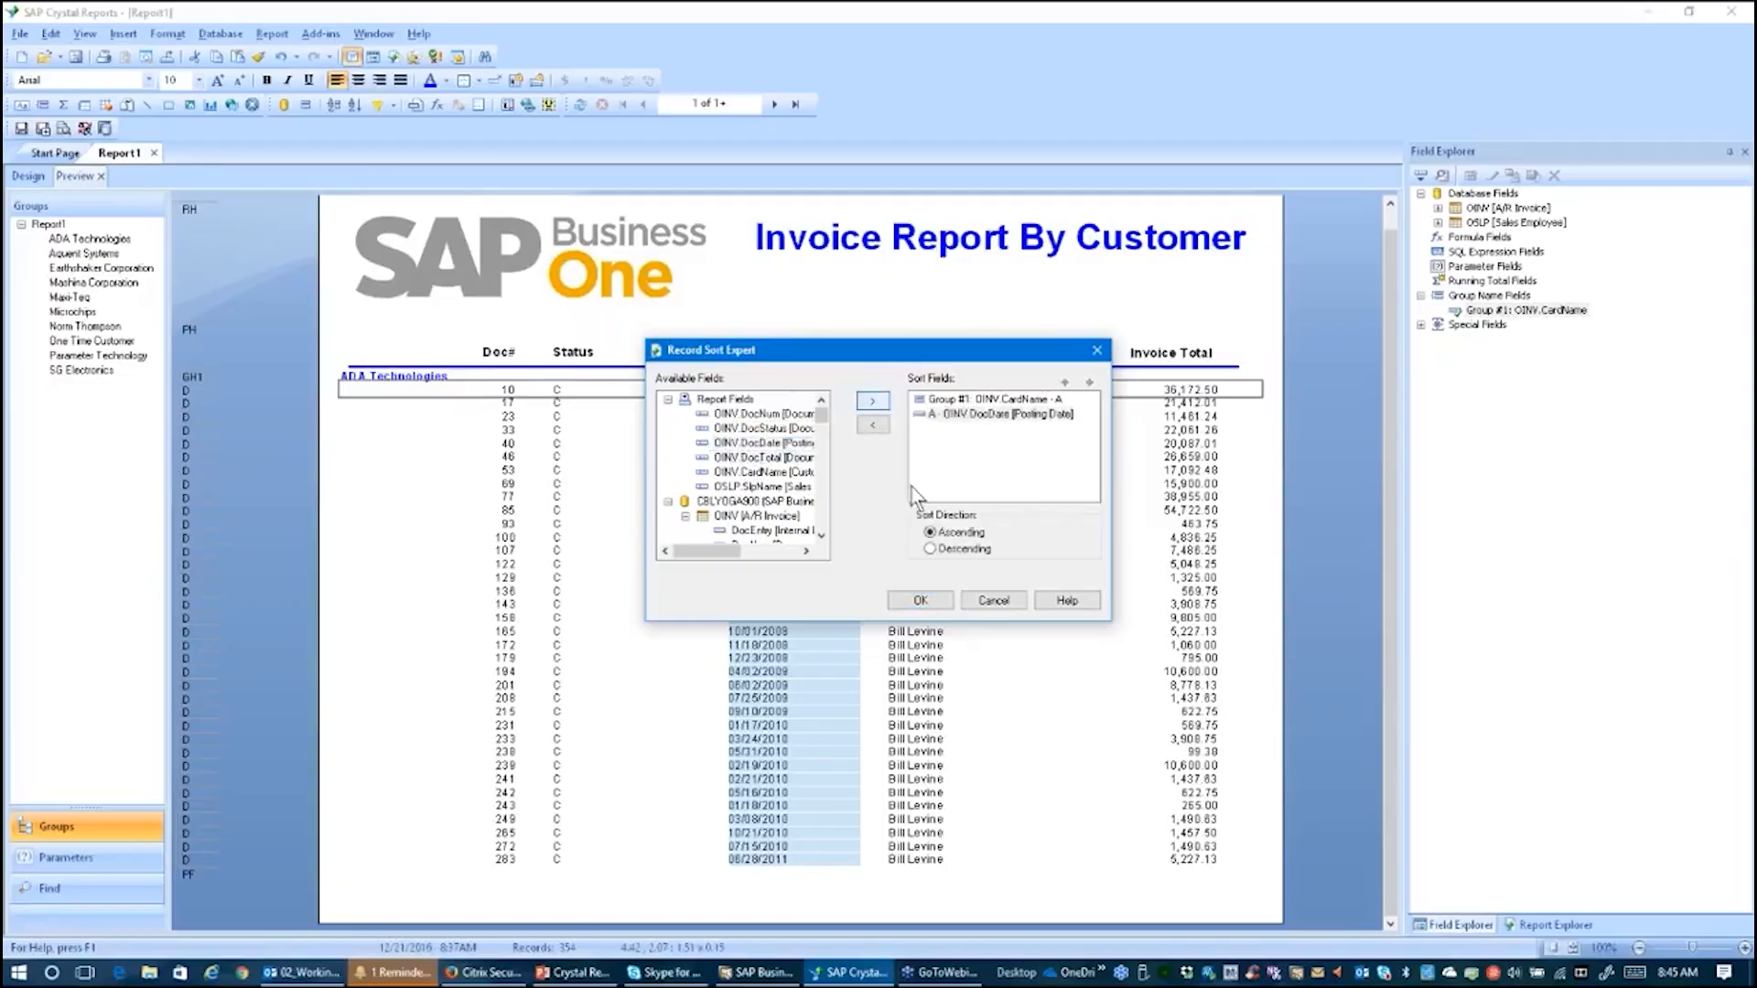
{"action": "left_click", "coordinate": [932, 547]}
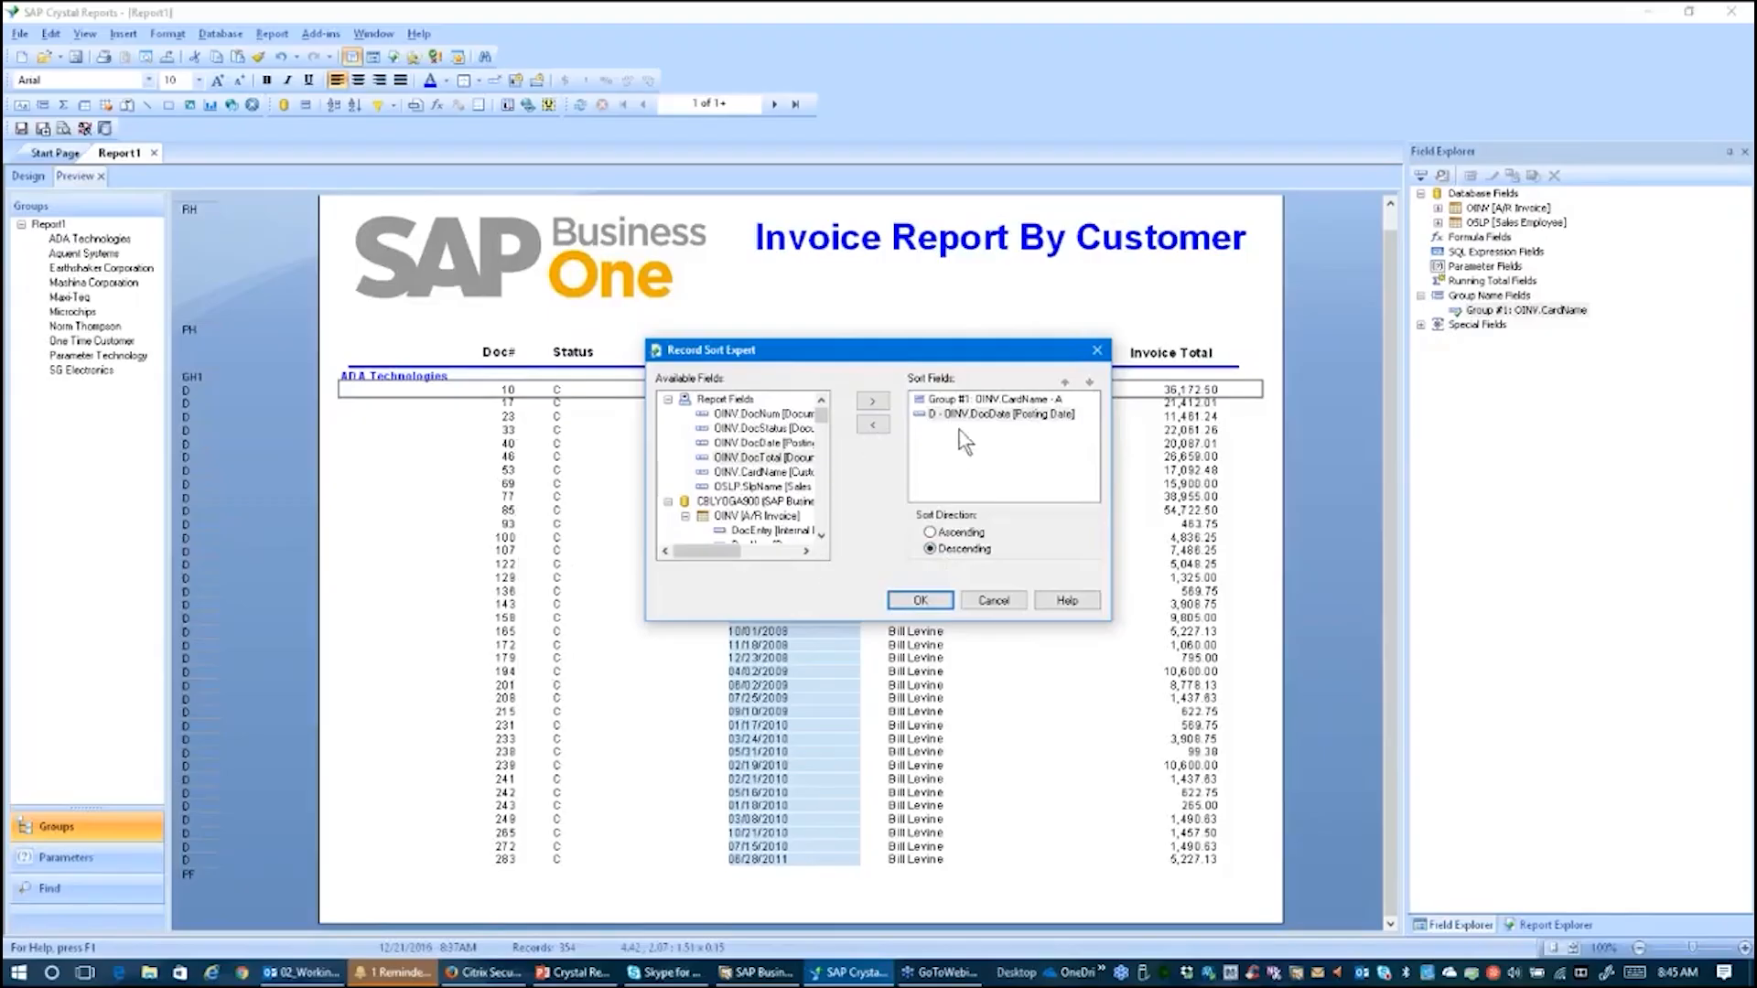
{"action": "left_click", "coordinate": [920, 600]}
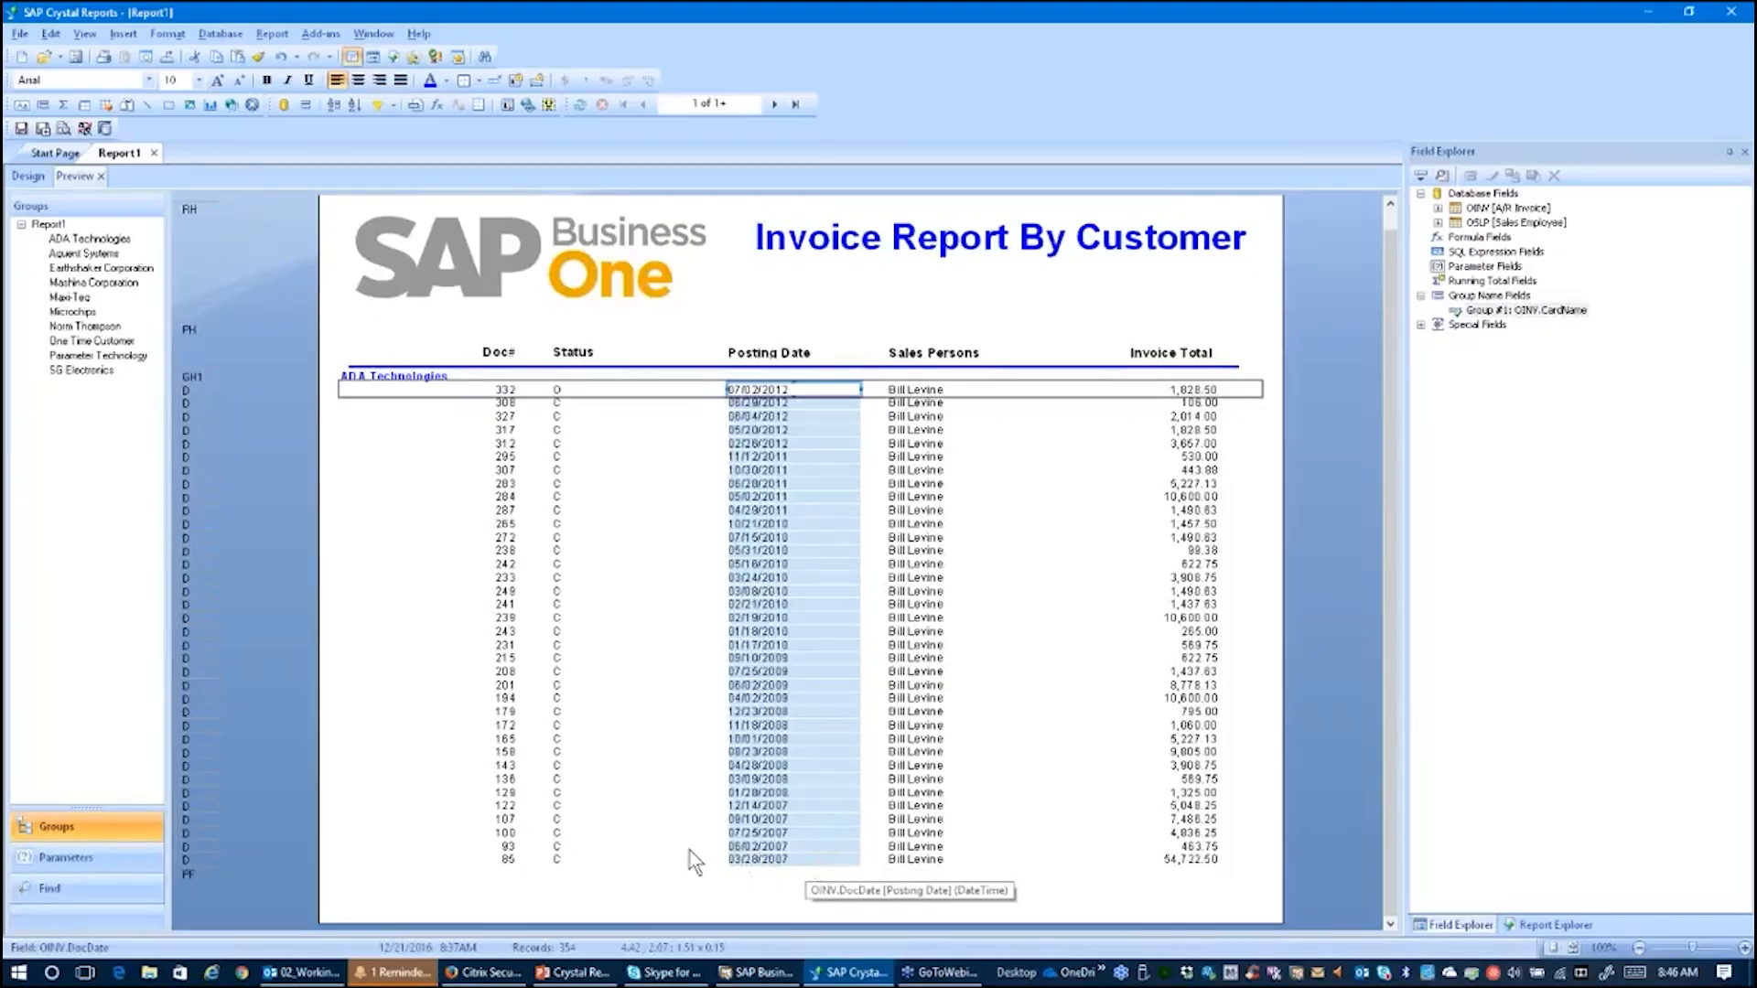
Step: Open the Highlighting Expert for the Invoice Total detail field and add a new highlighting condition
{"action": "left_click", "coordinate": [605, 725]}
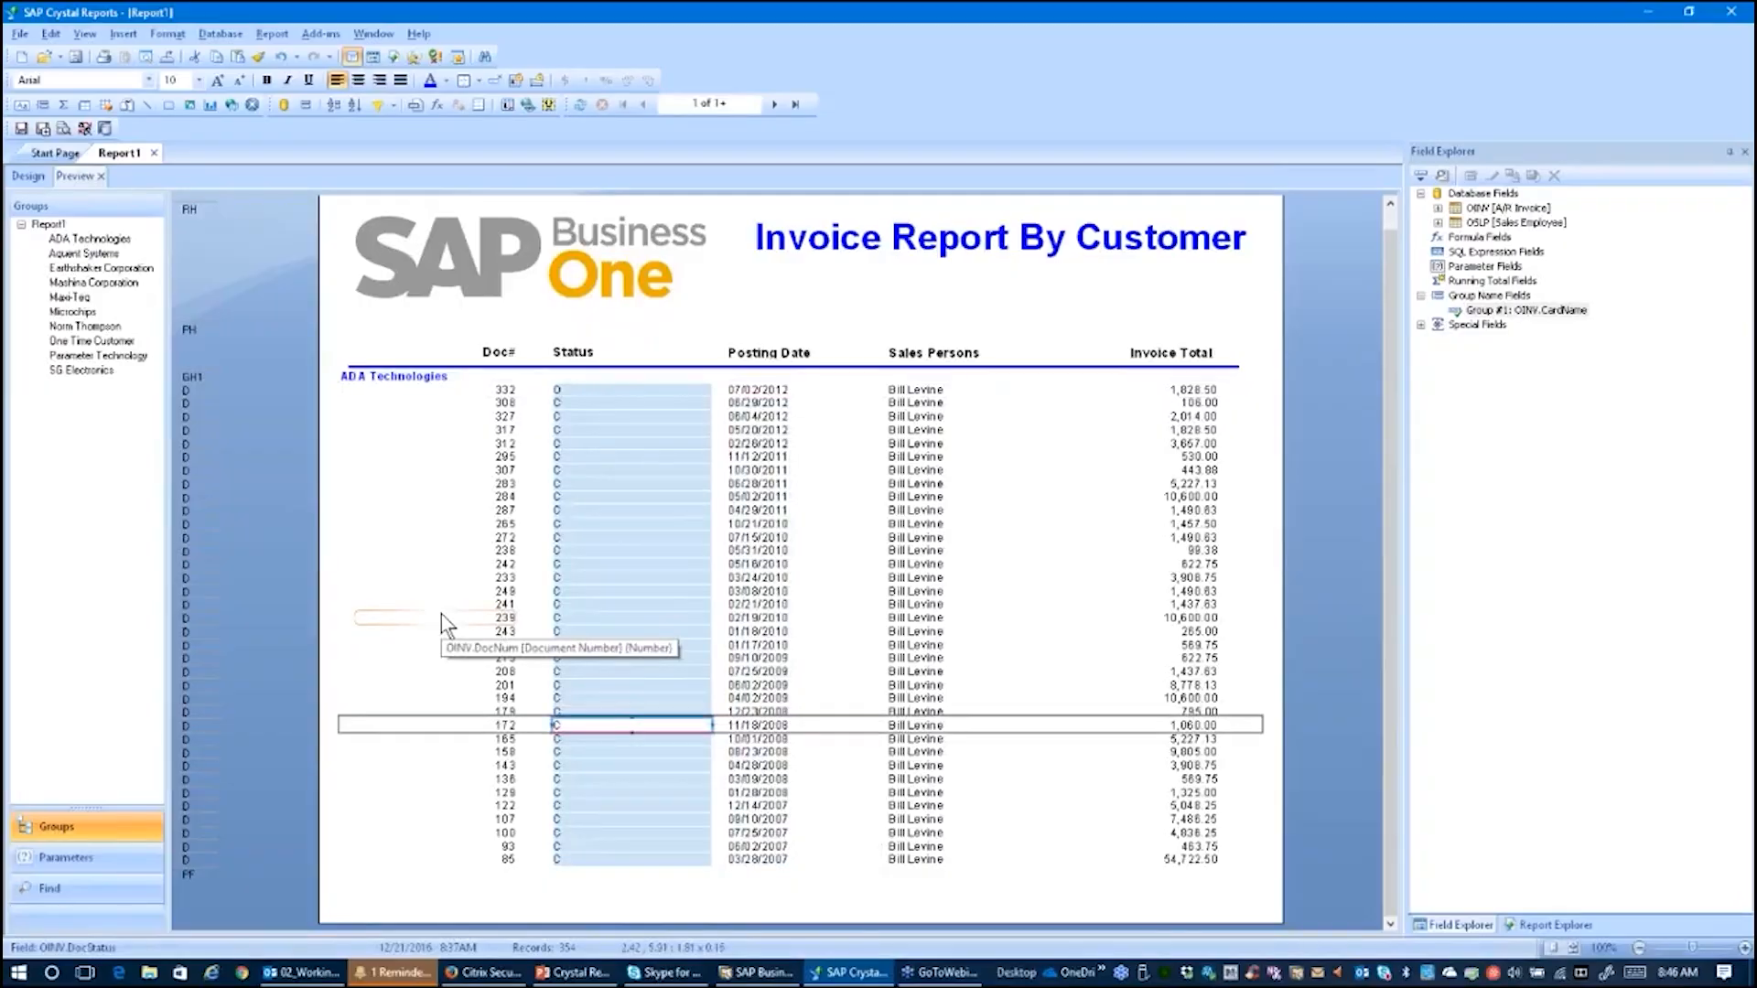
{"action": "left_click", "coordinate": [722, 305]}
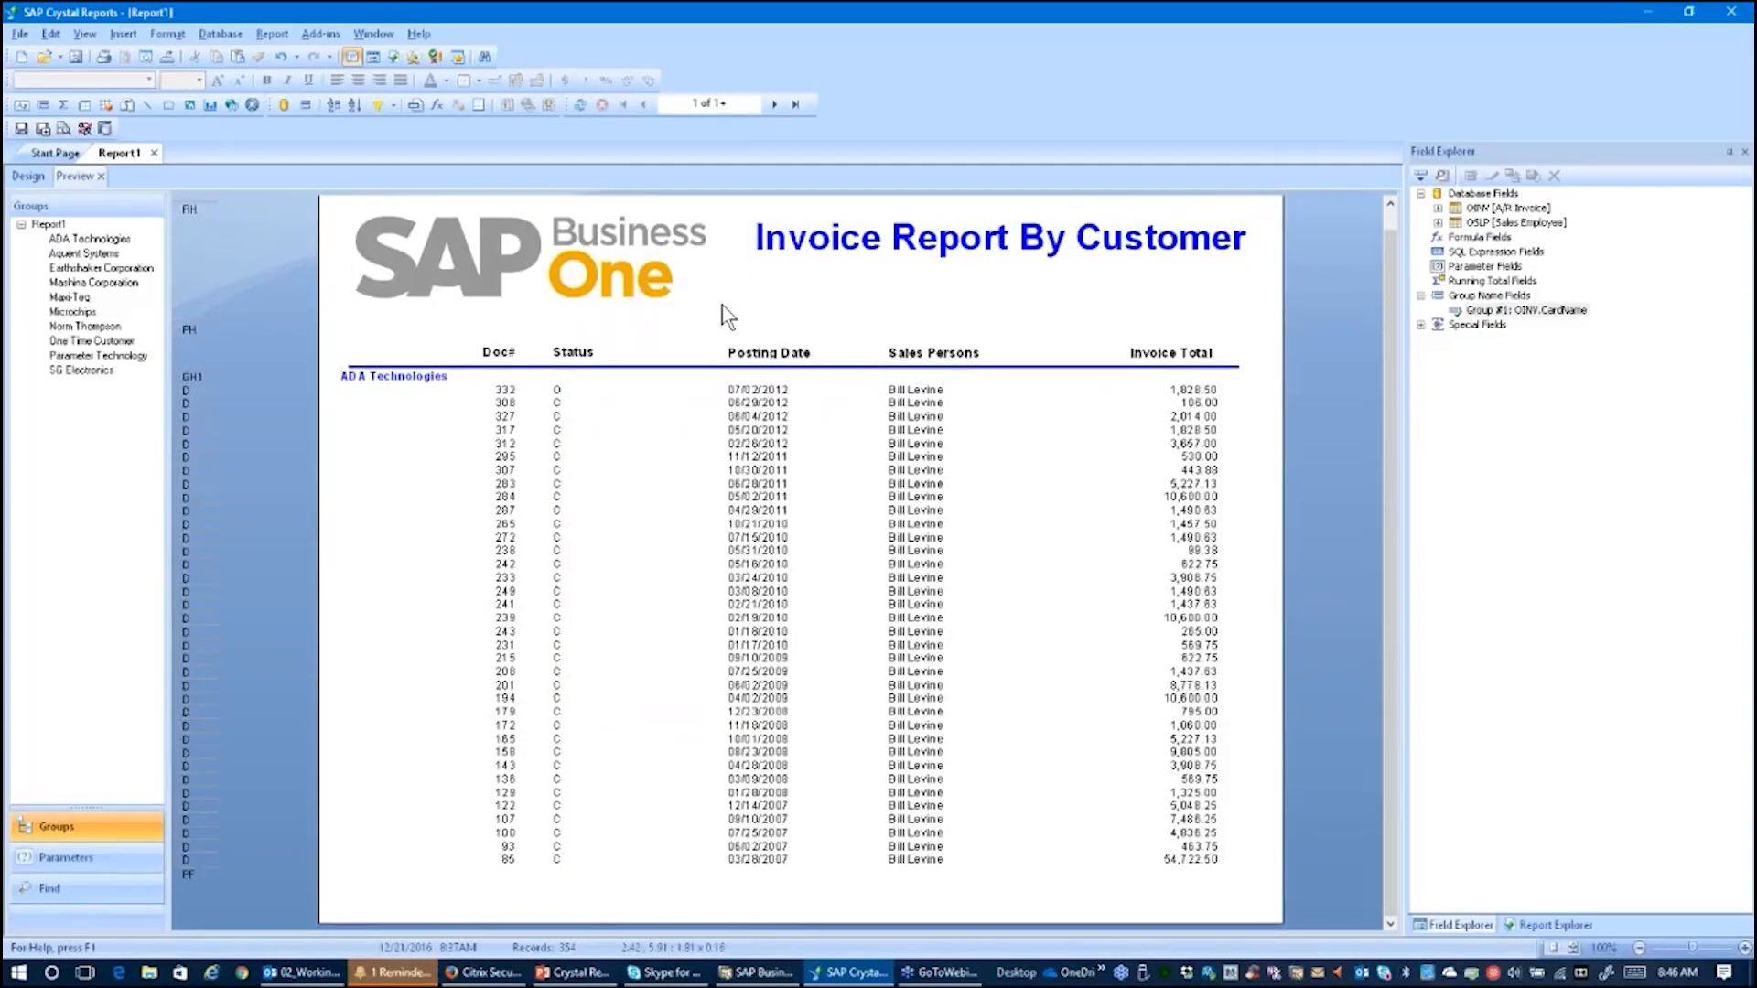
{"action": "left_click", "coordinate": [27, 176]}
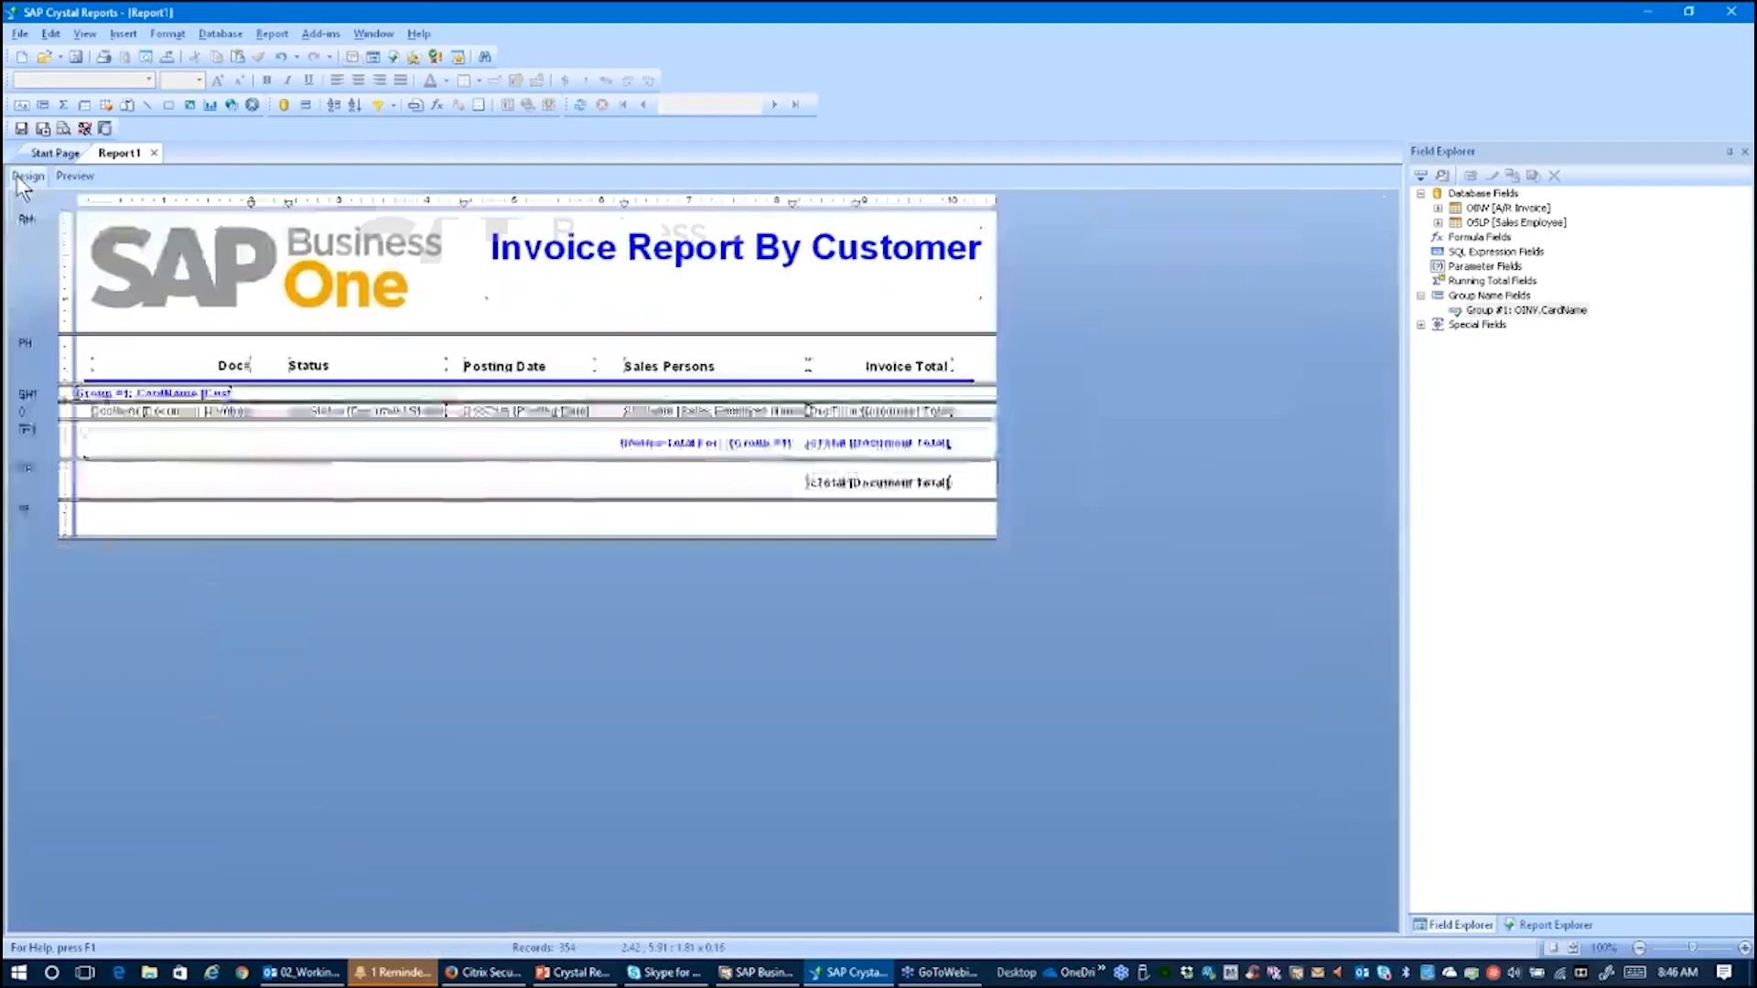
{"action": "left_click", "coordinate": [893, 411]}
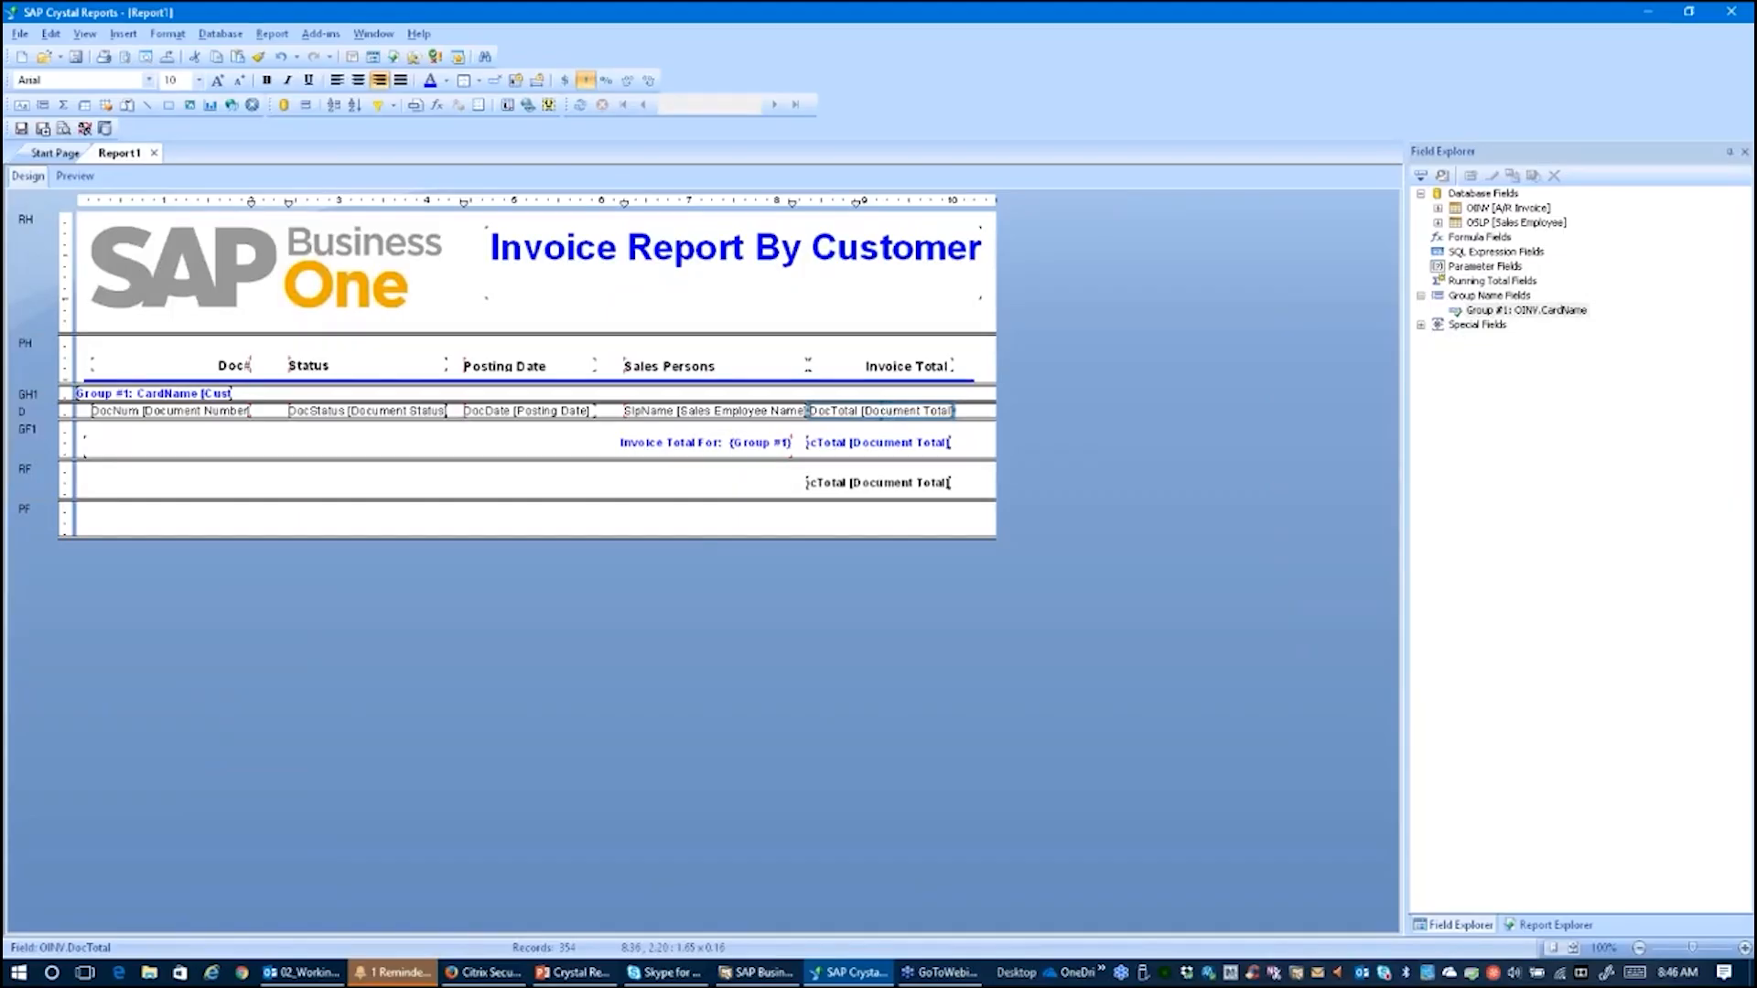
{"action": "left_click", "coordinate": [712, 494]}
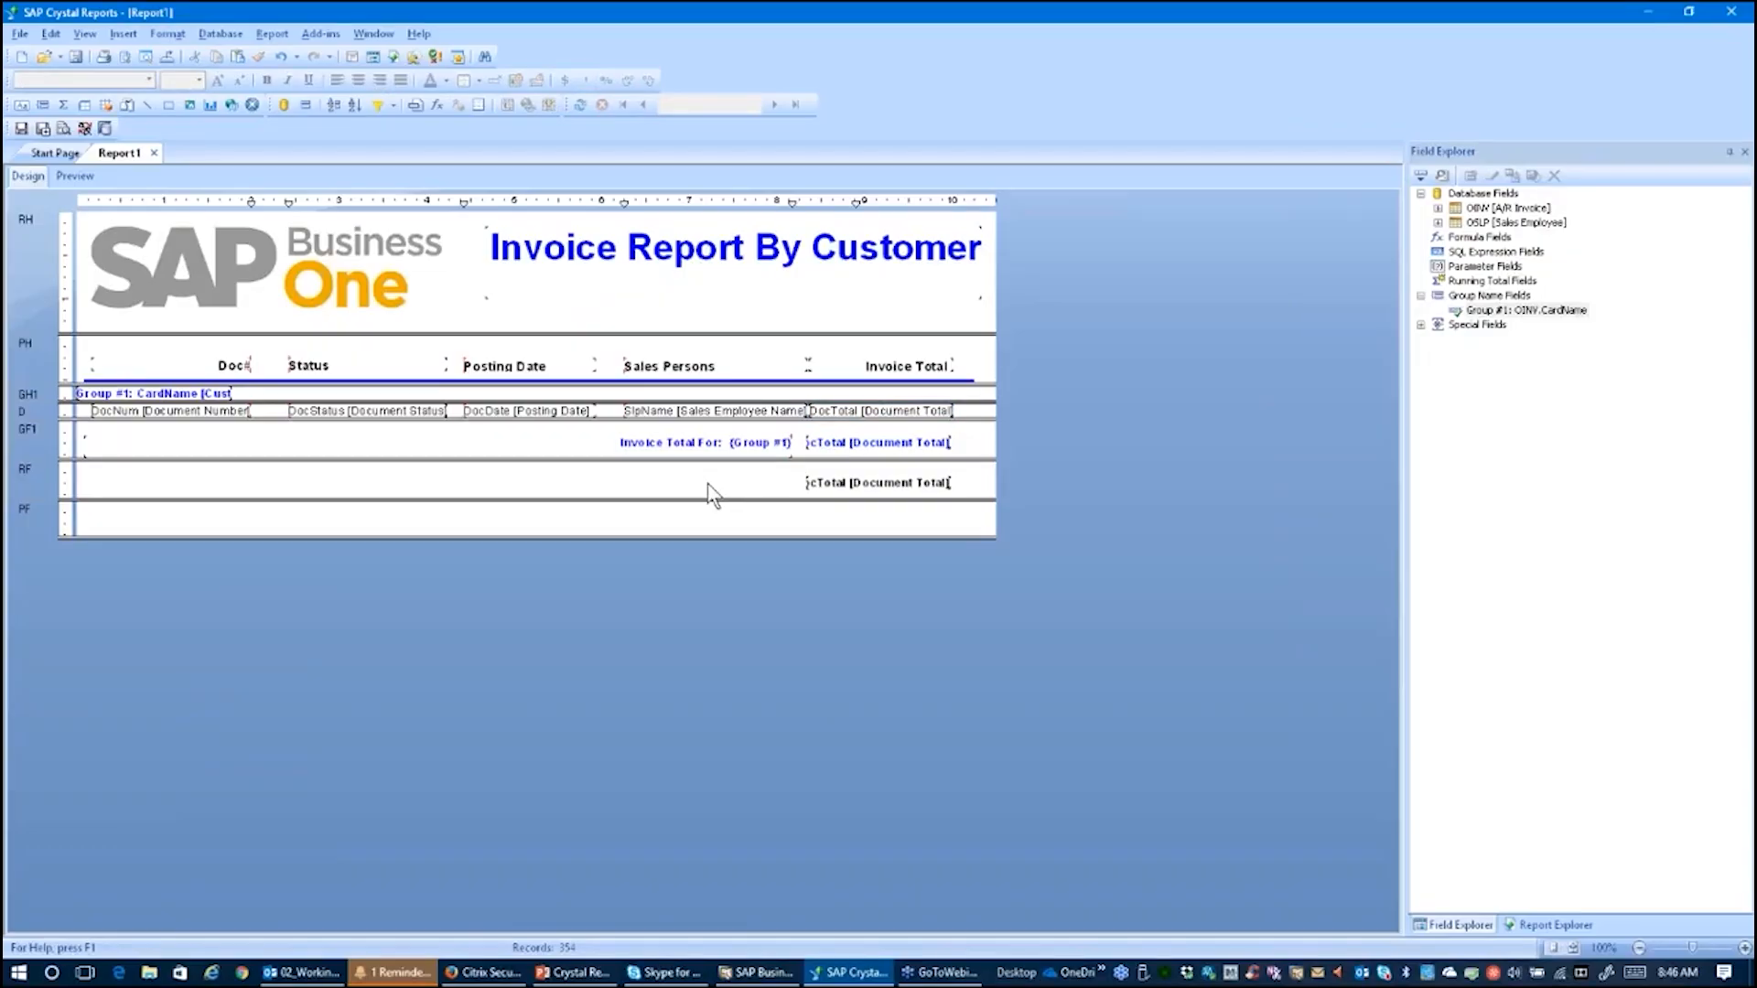
{"action": "left_click", "coordinate": [891, 414]}
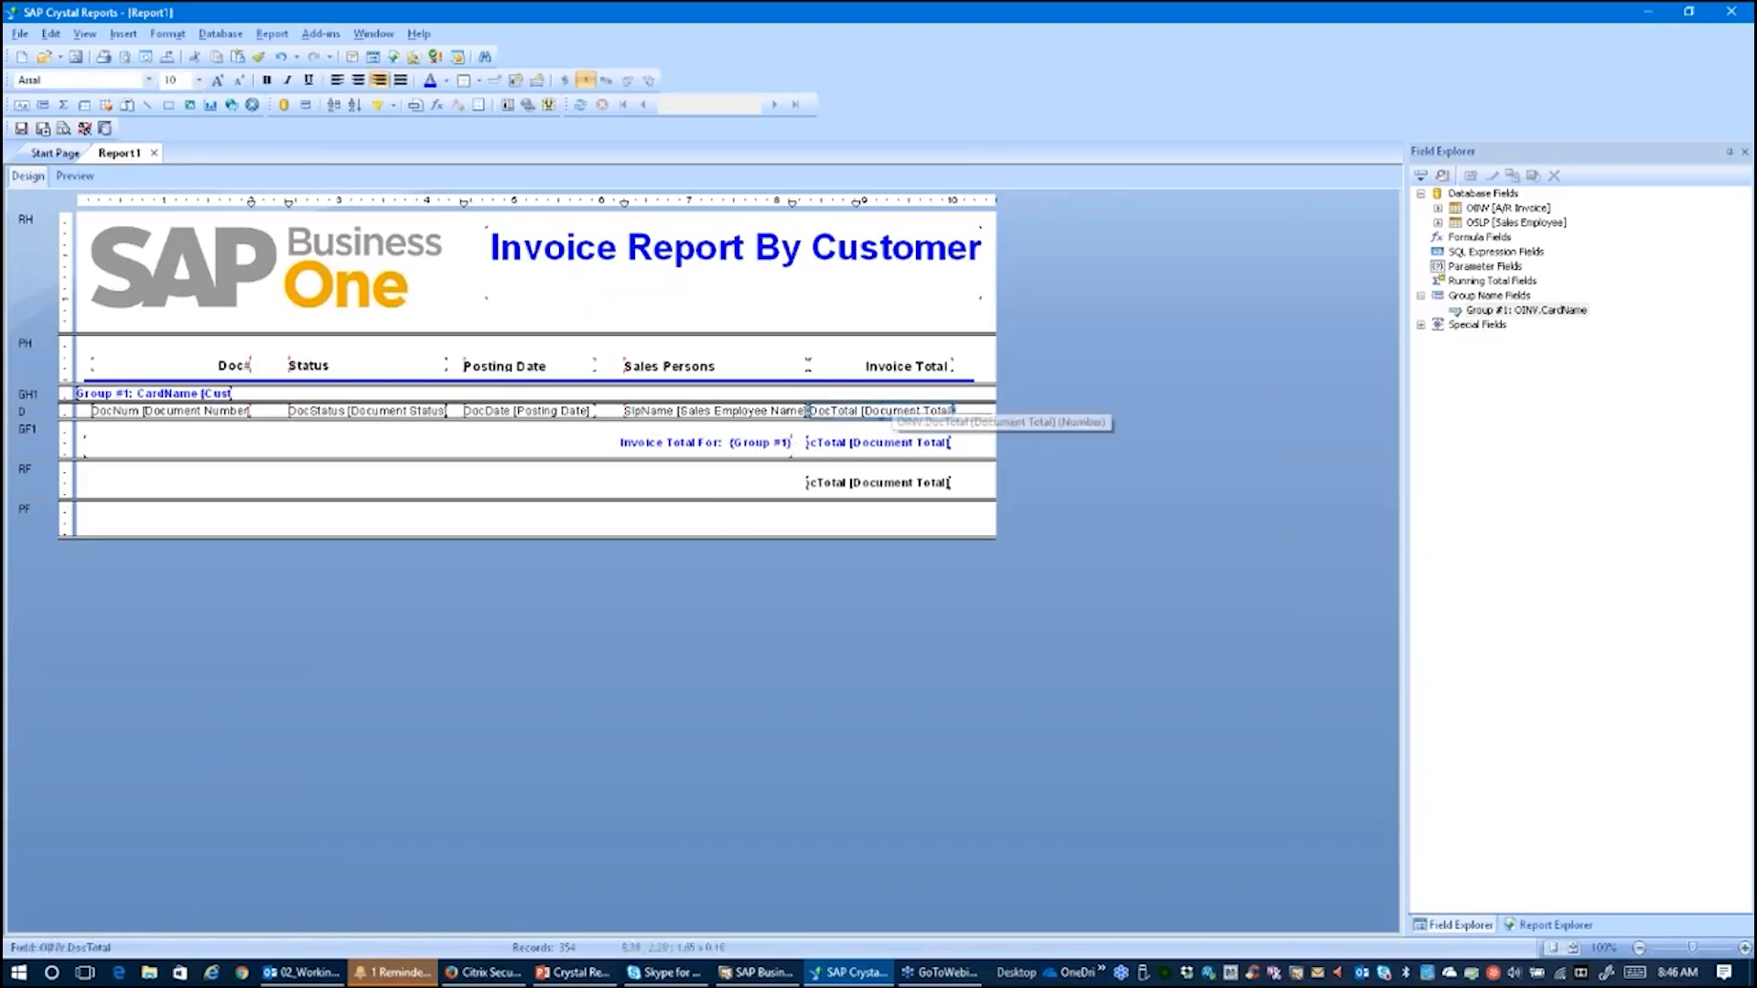
{"action": "right_click", "coordinate": [891, 412]}
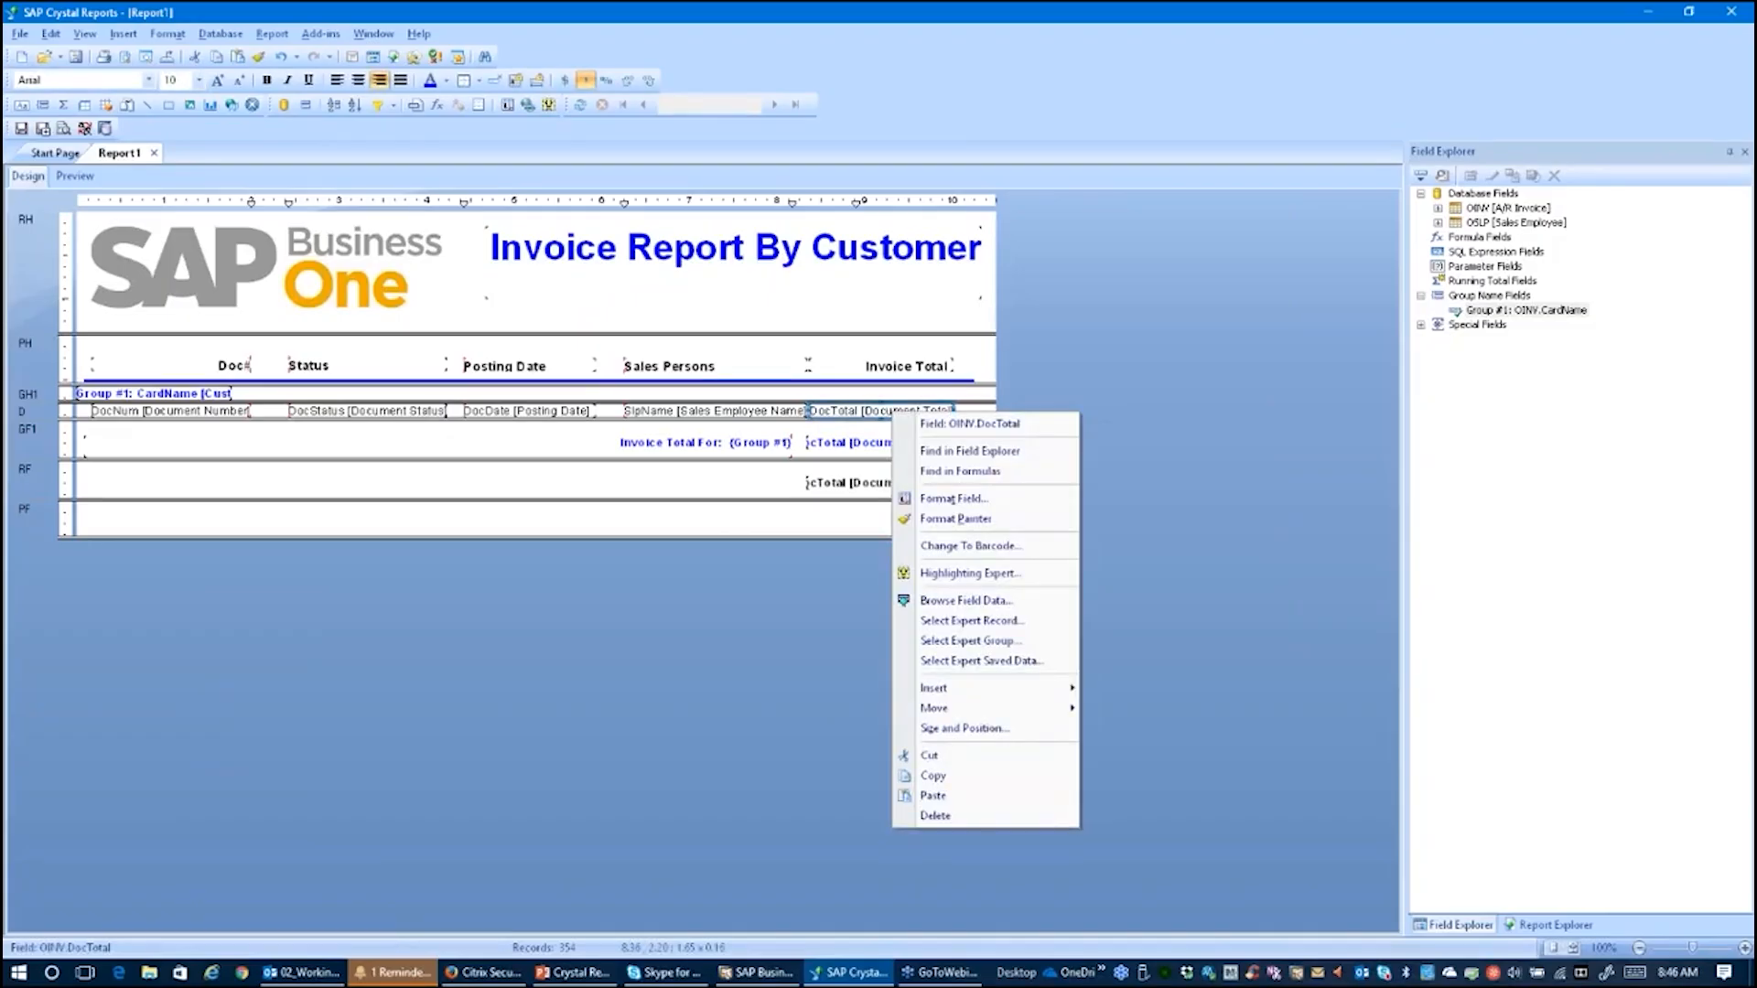
{"action": "left_click", "coordinate": [976, 574]}
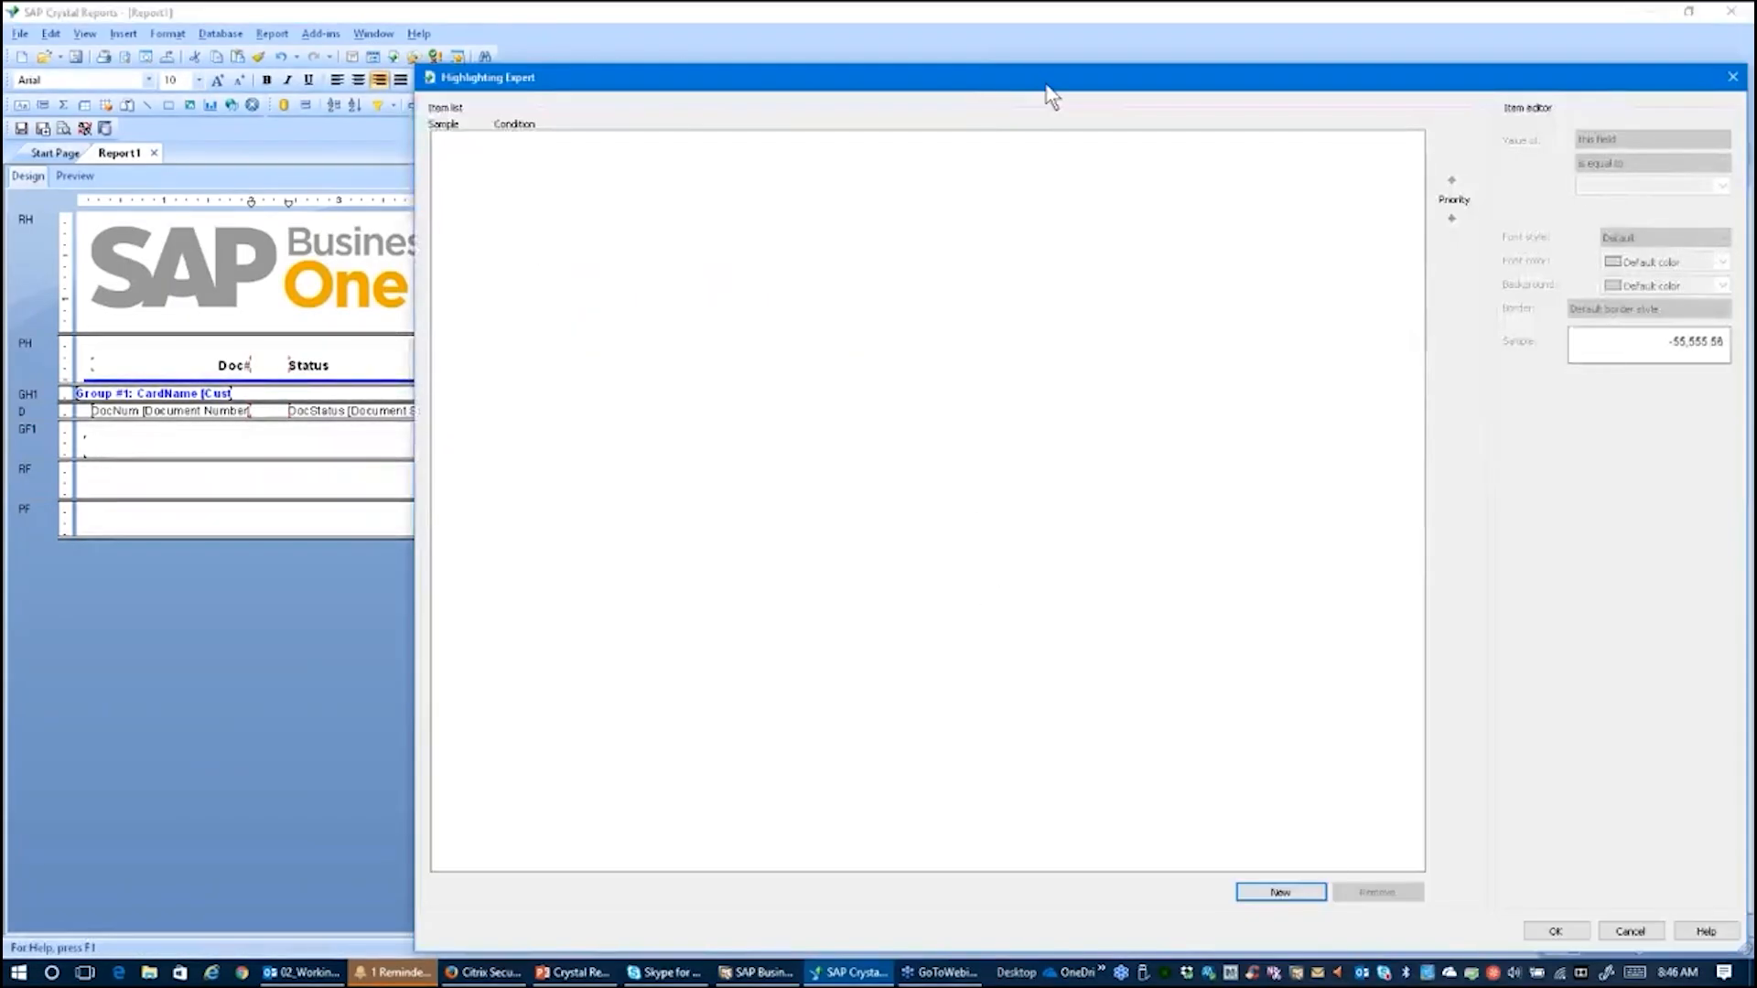
{"action": "left_click_drag", "start_coordinate": [993, 87], "coordinate": [777, 57]}
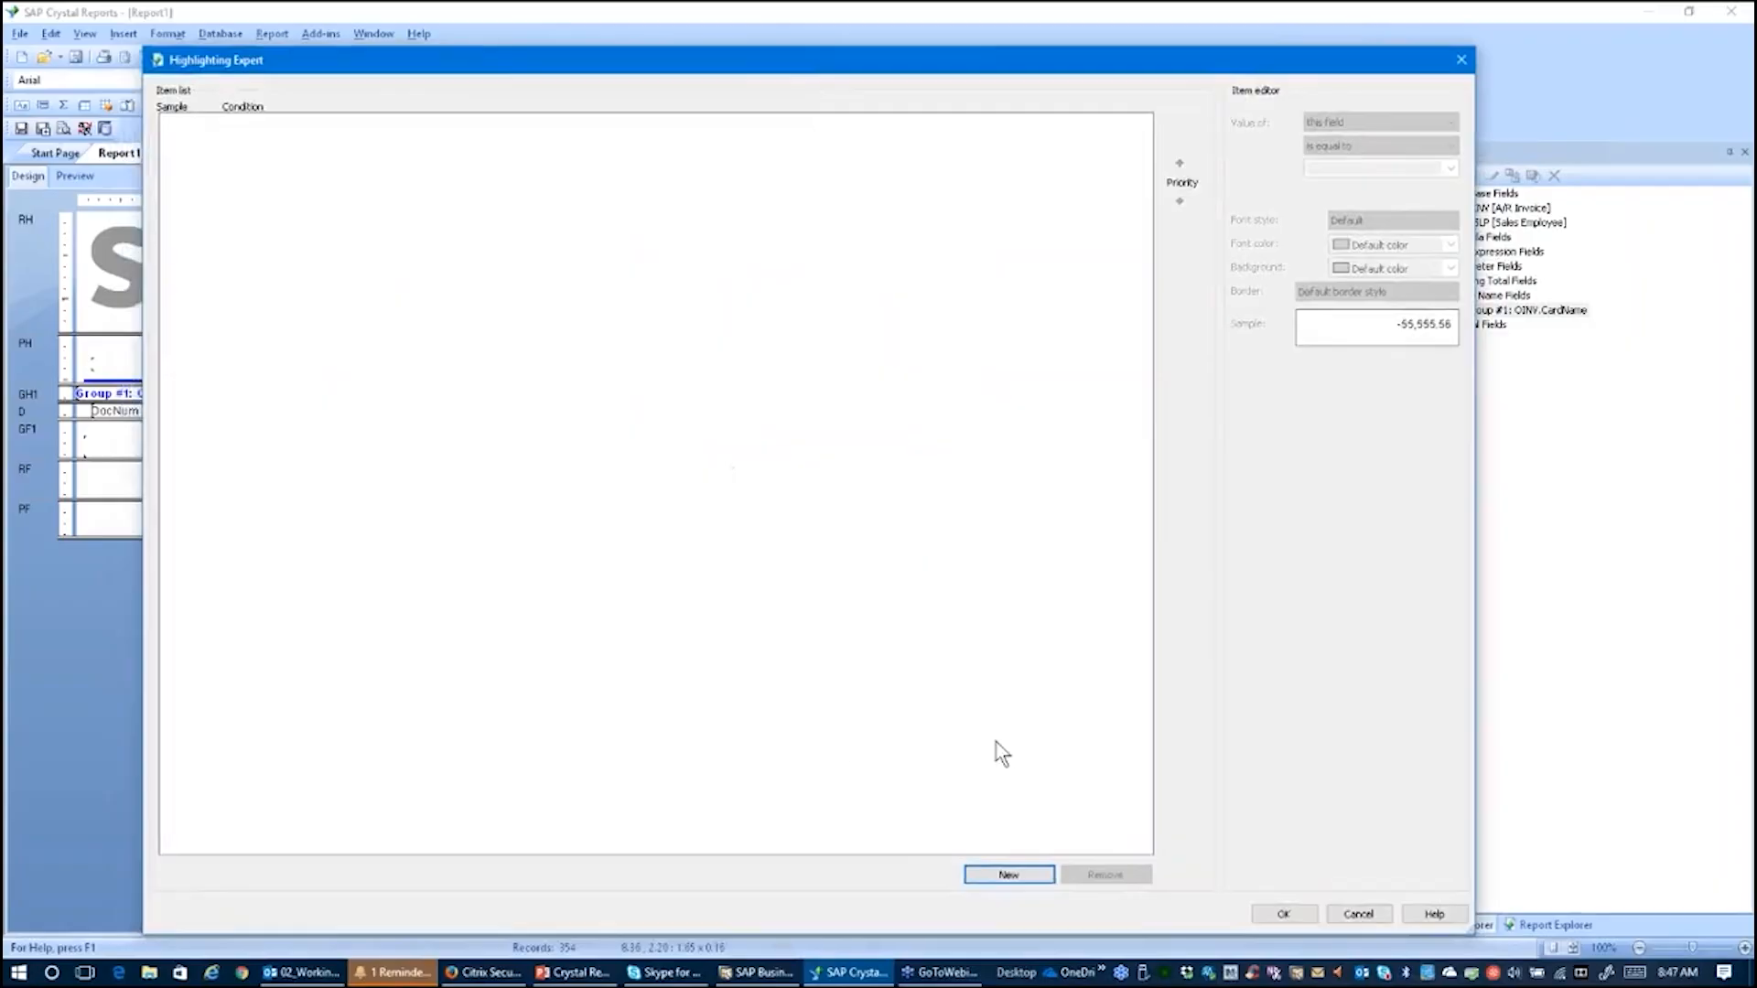
{"action": "left_click", "coordinate": [1006, 876]}
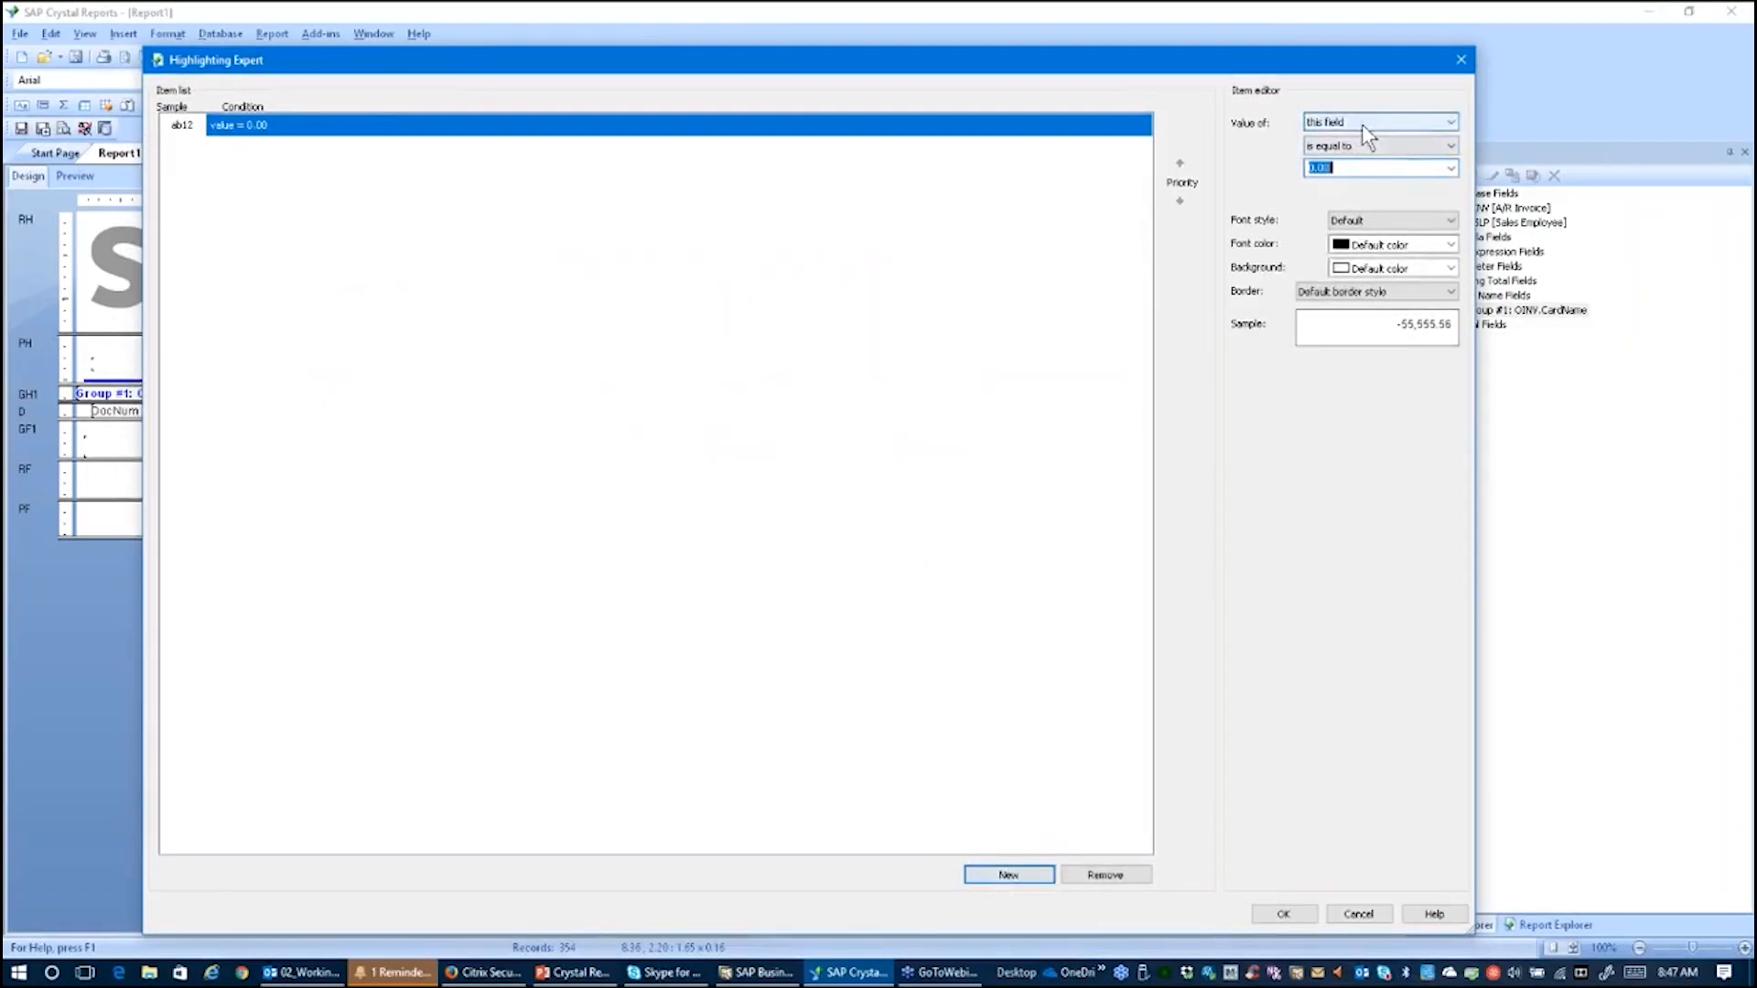
Step: Highlight invoice totals greater than or equal to 10000.00 in bold red font, then preview the report
{"action": "left_click", "coordinate": [1449, 146]}
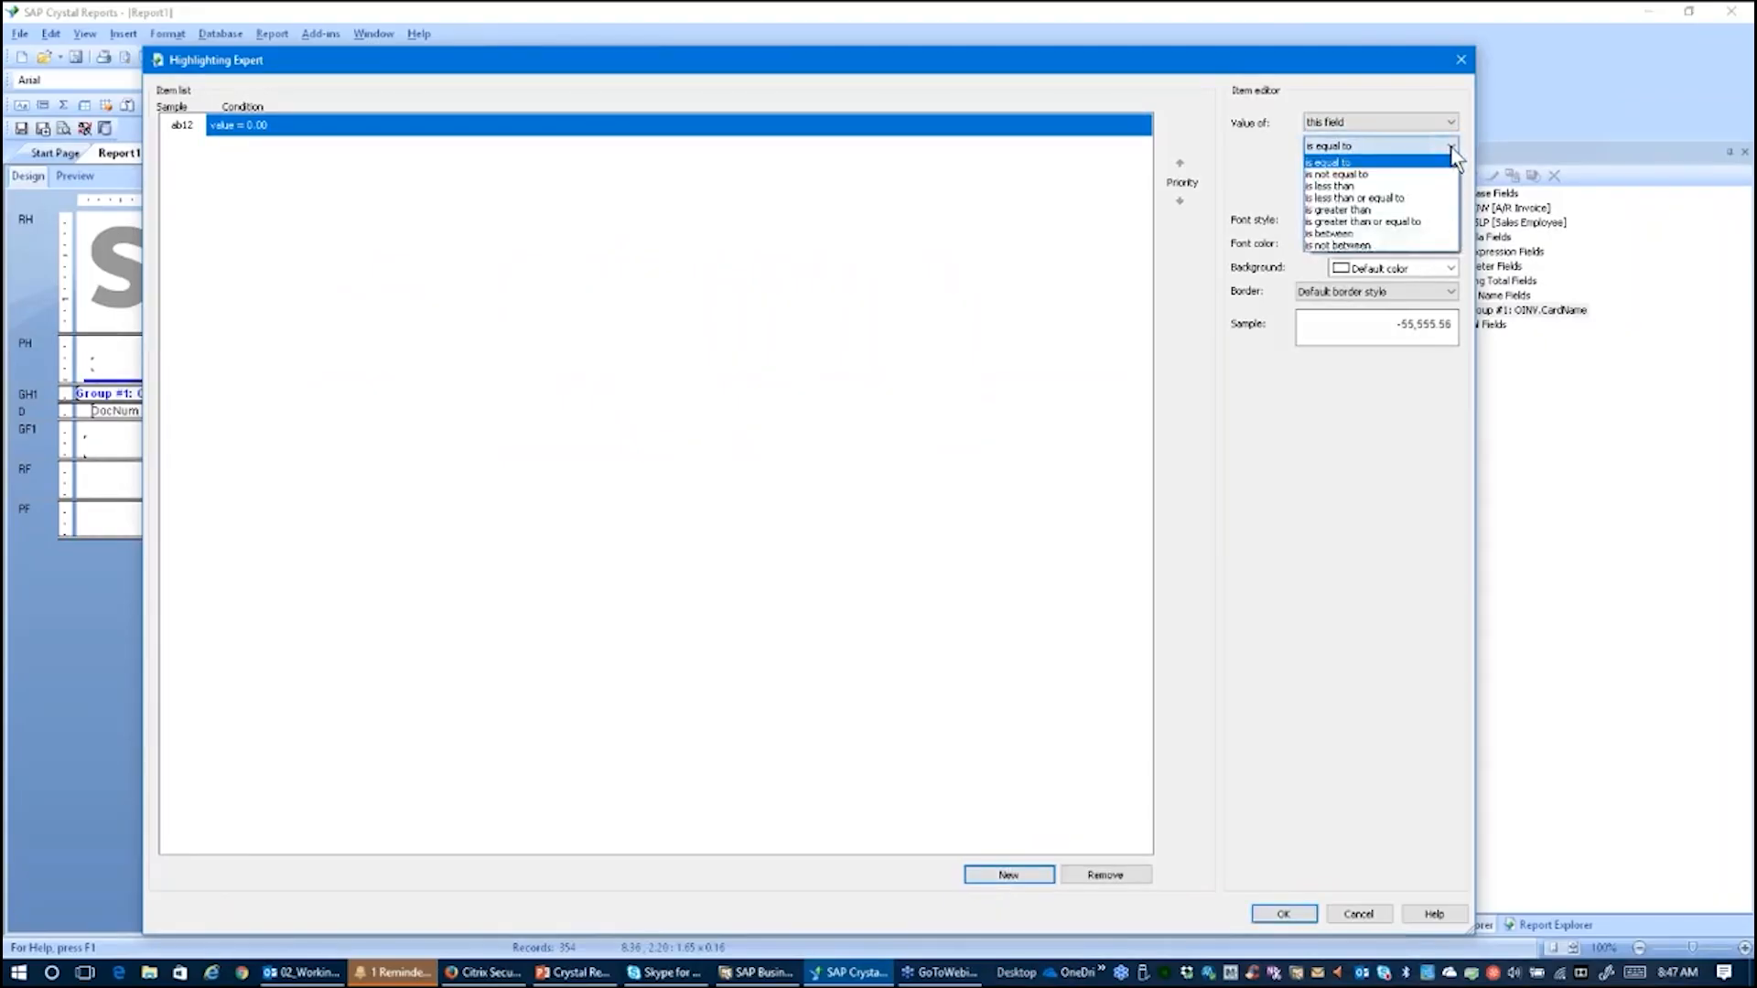
{"action": "left_click", "coordinate": [1406, 223]}
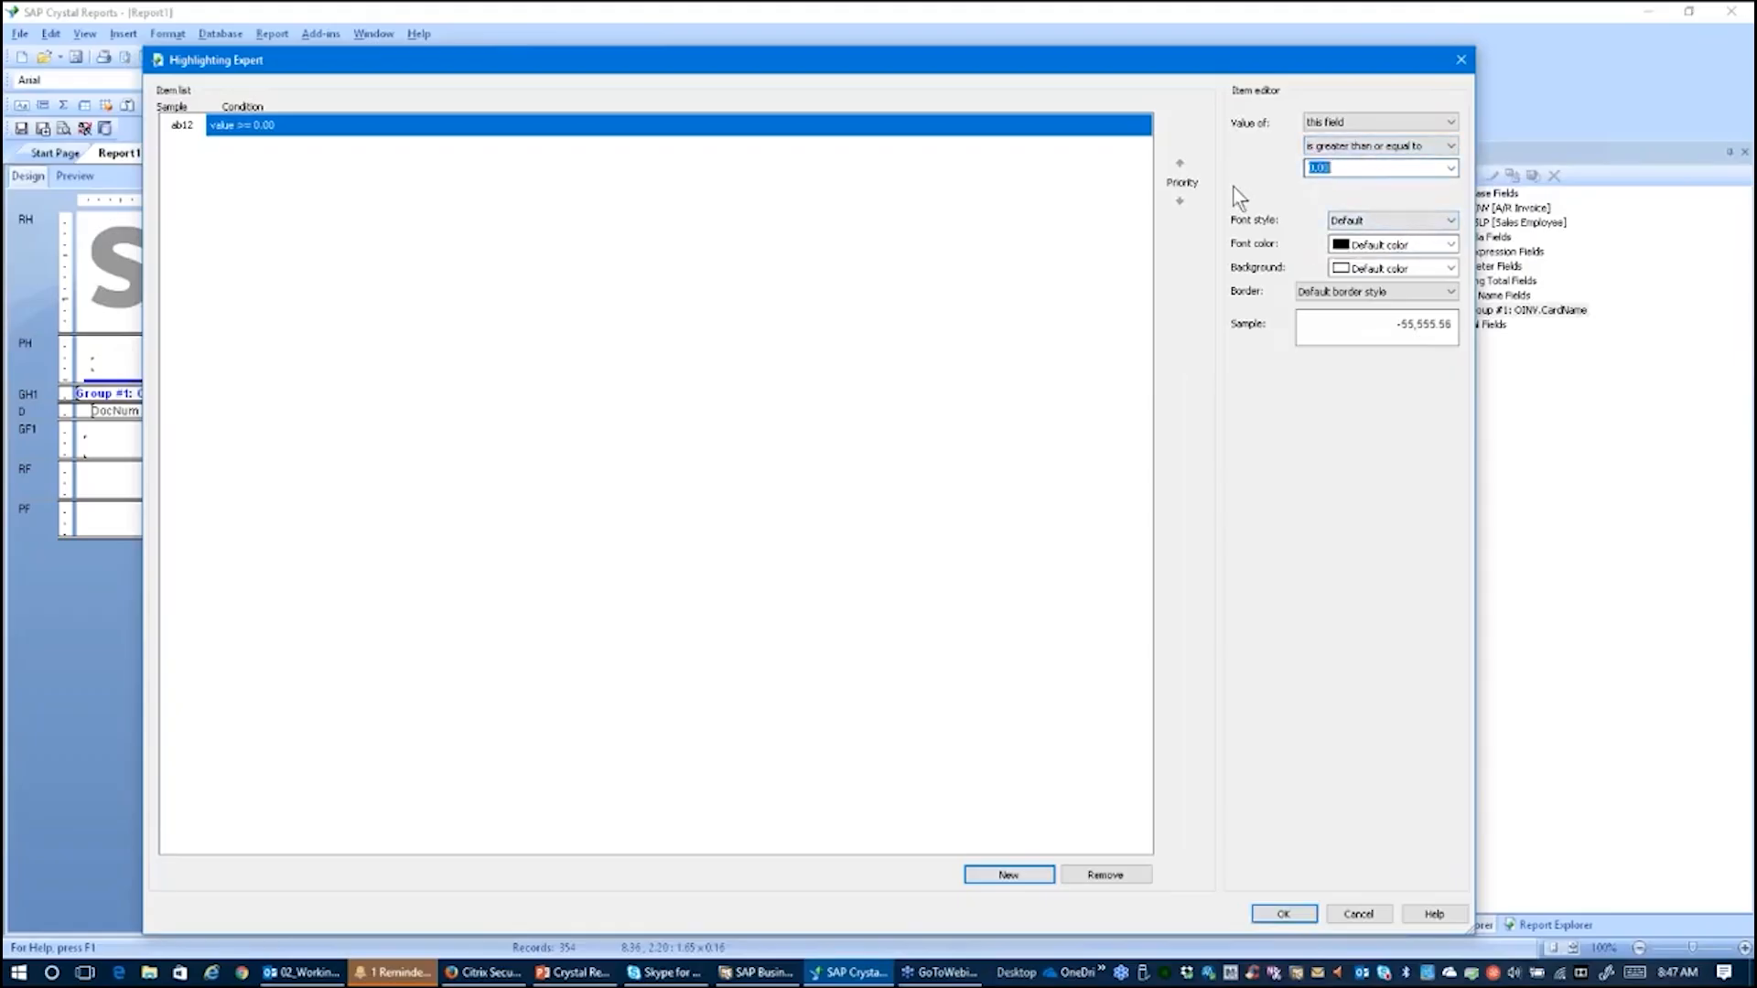
{"action": "type", "text": "10000.00"}
{"action": "left_click", "coordinate": [1449, 245]}
{"action": "scroll", "coordinate": [1397, 349], "scroll_direction": "down", "scroll_amount": 2}
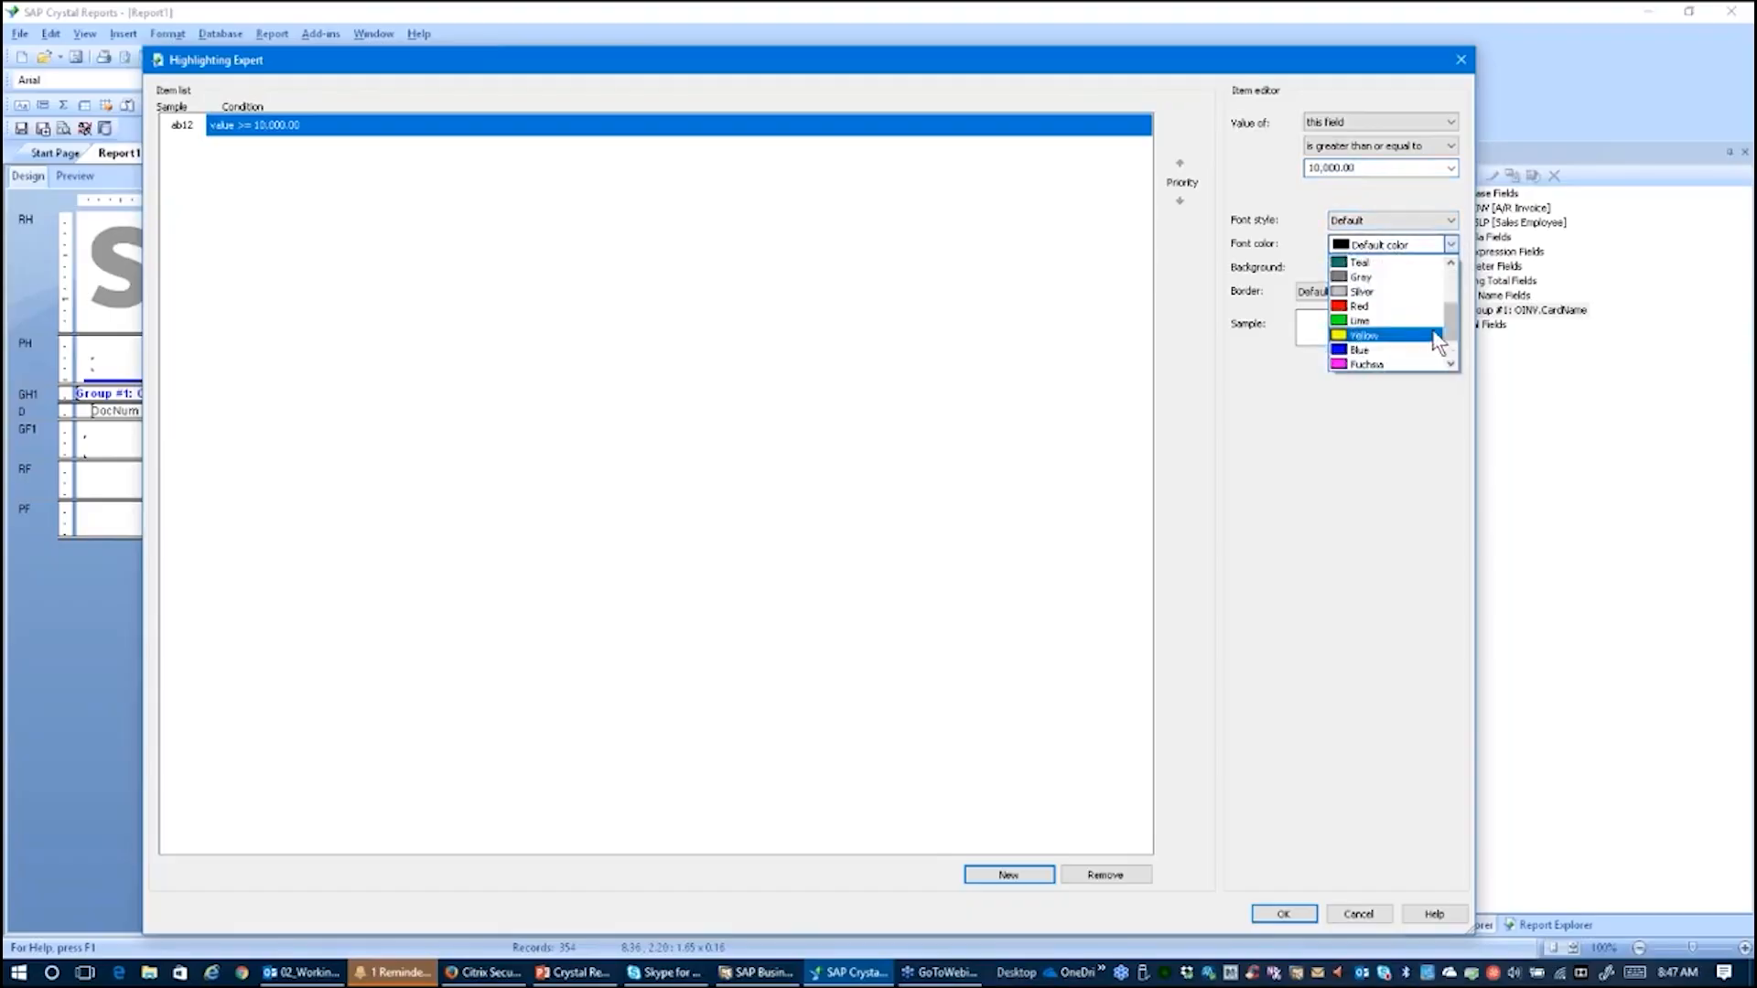
{"action": "left_click", "coordinate": [1391, 322]}
{"action": "left_click", "coordinate": [1450, 220]}
{"action": "left_click", "coordinate": [1387, 273]}
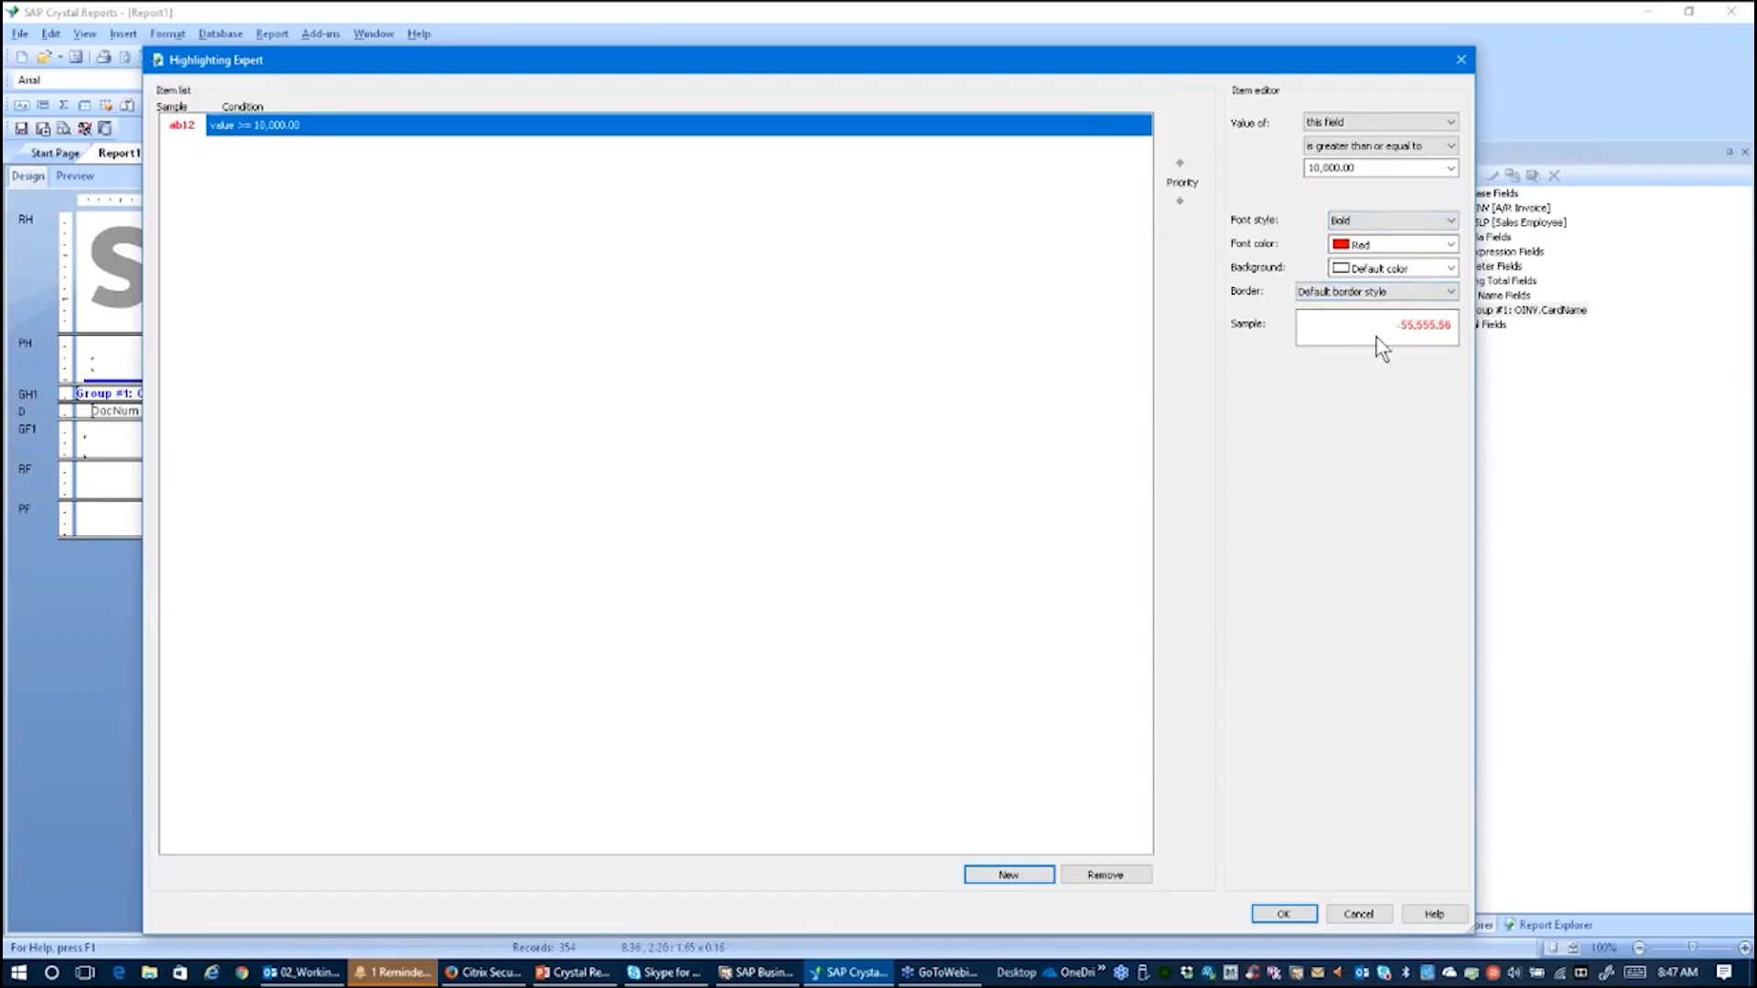
{"action": "left_click", "coordinate": [1283, 914]}
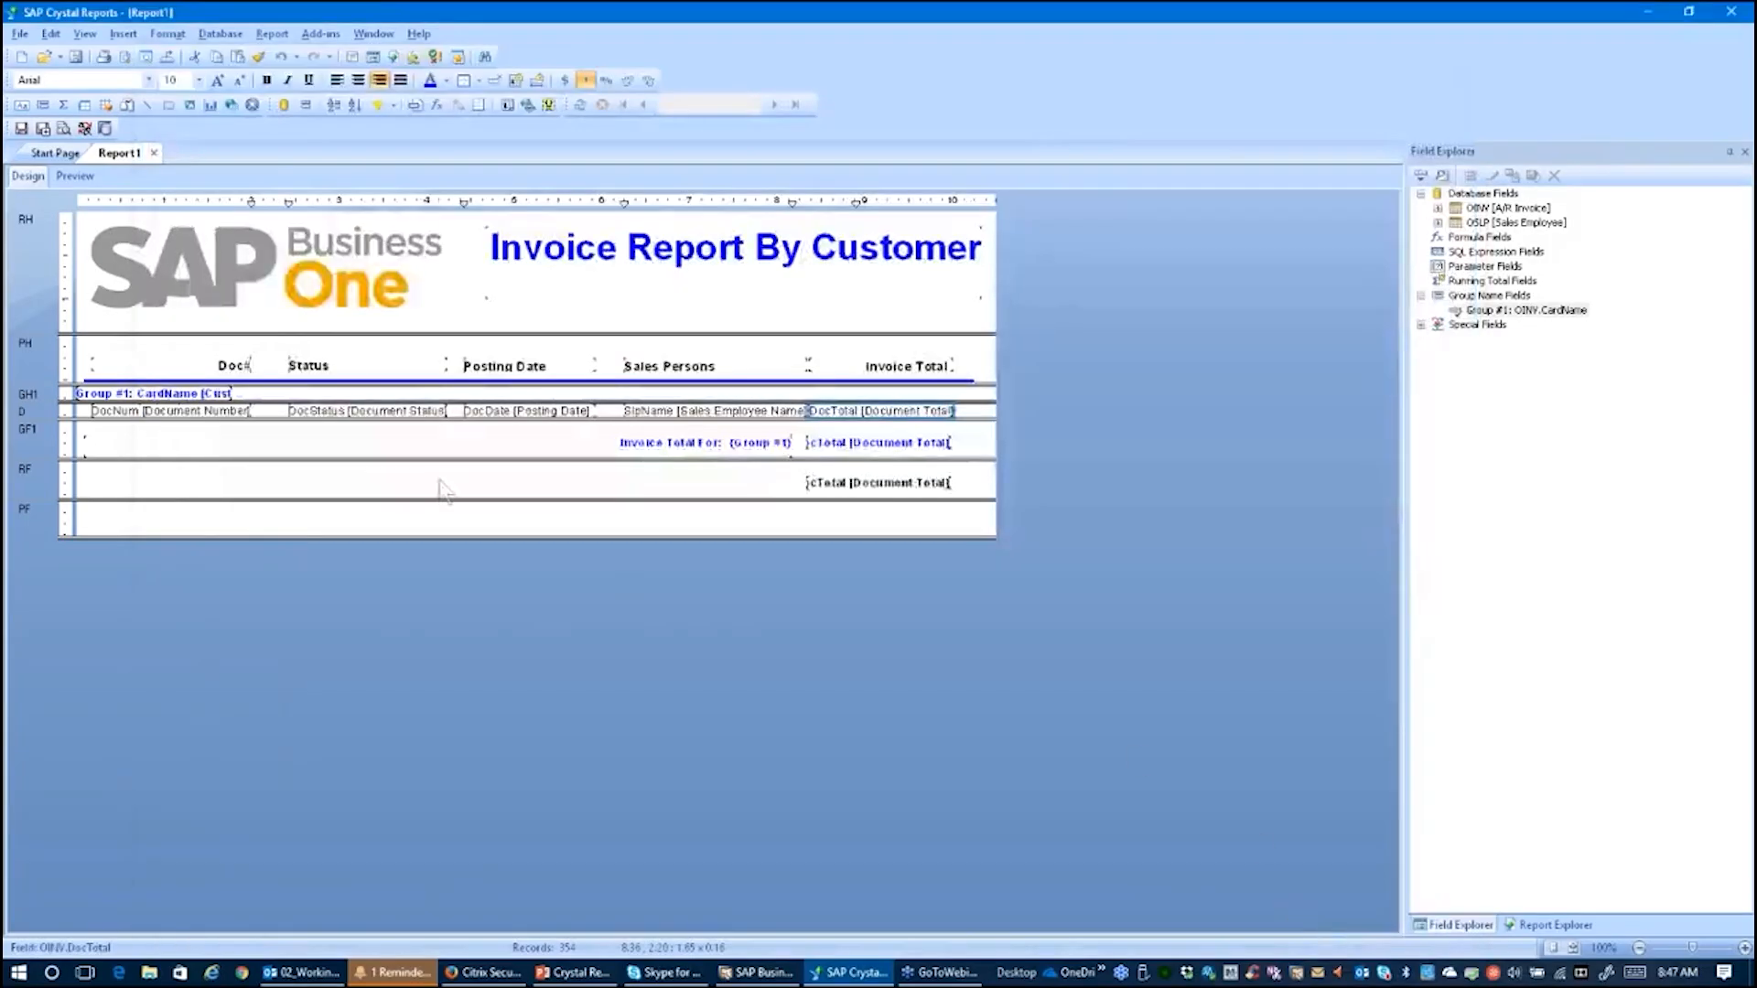
{"action": "left_click", "coordinate": [74, 176]}
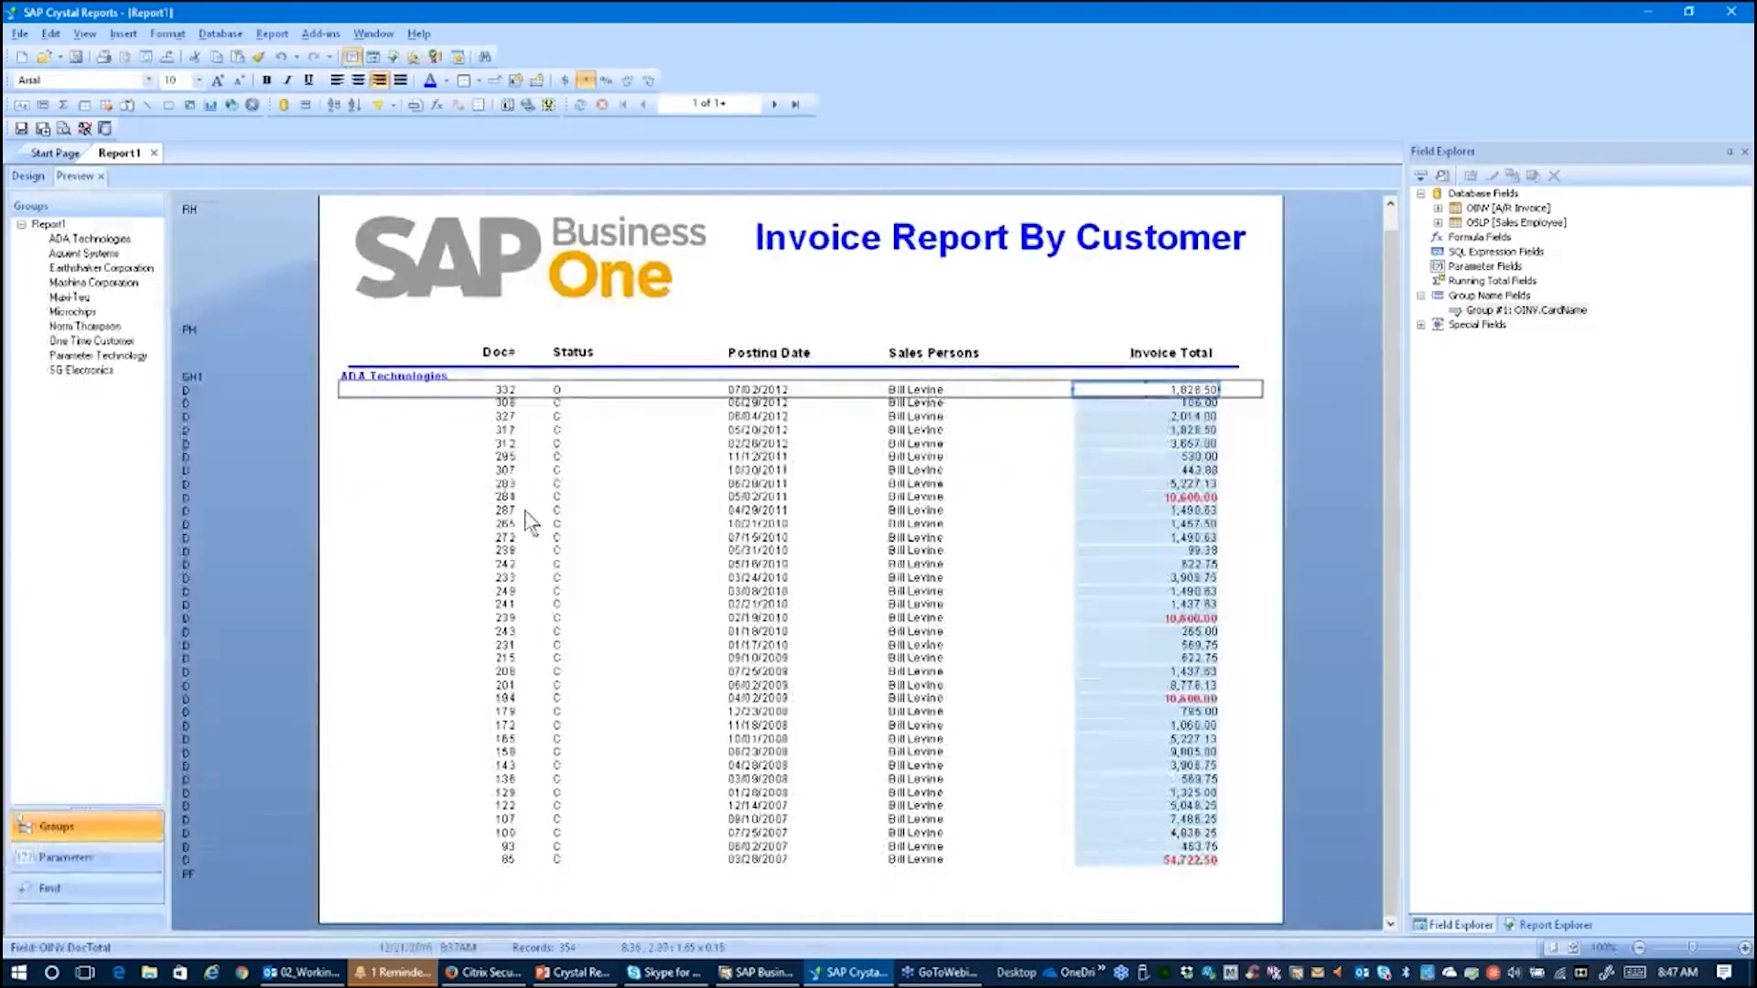
{"action": "left_click", "coordinate": [1064, 502]}
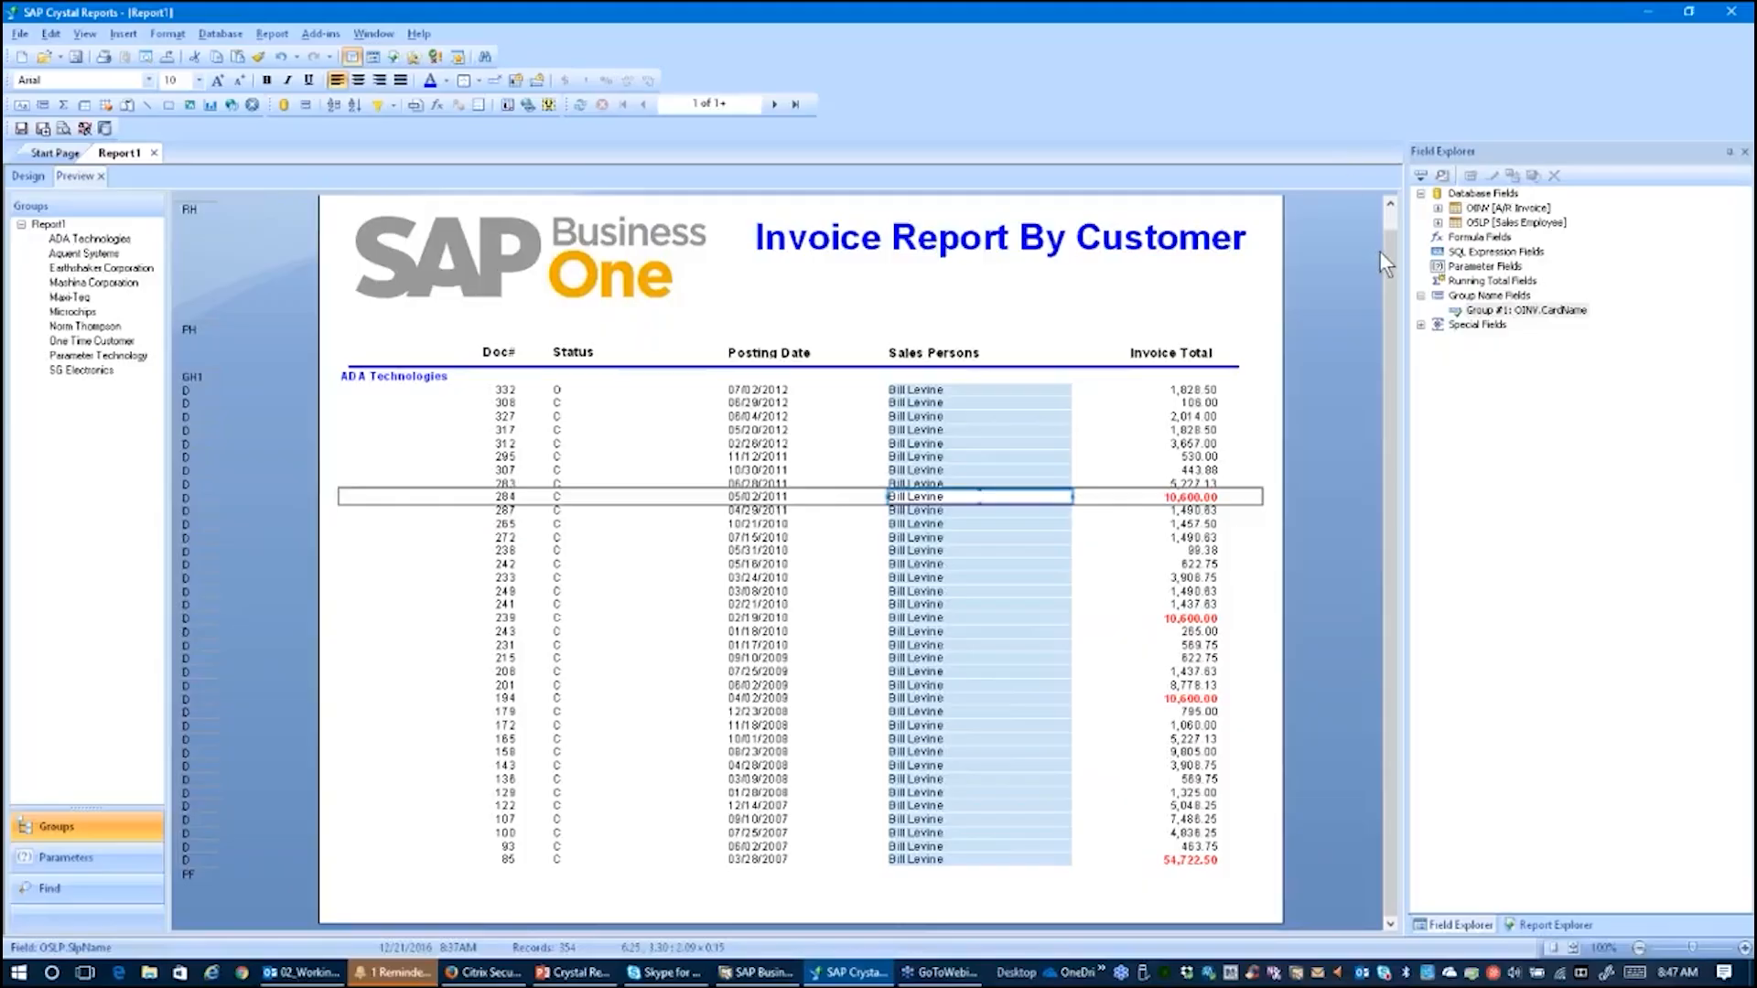
Step: Add the Page N of M special field to the page footer, right-aligned and bold, and preview the last page
{"action": "left_click", "coordinate": [1420, 326]}
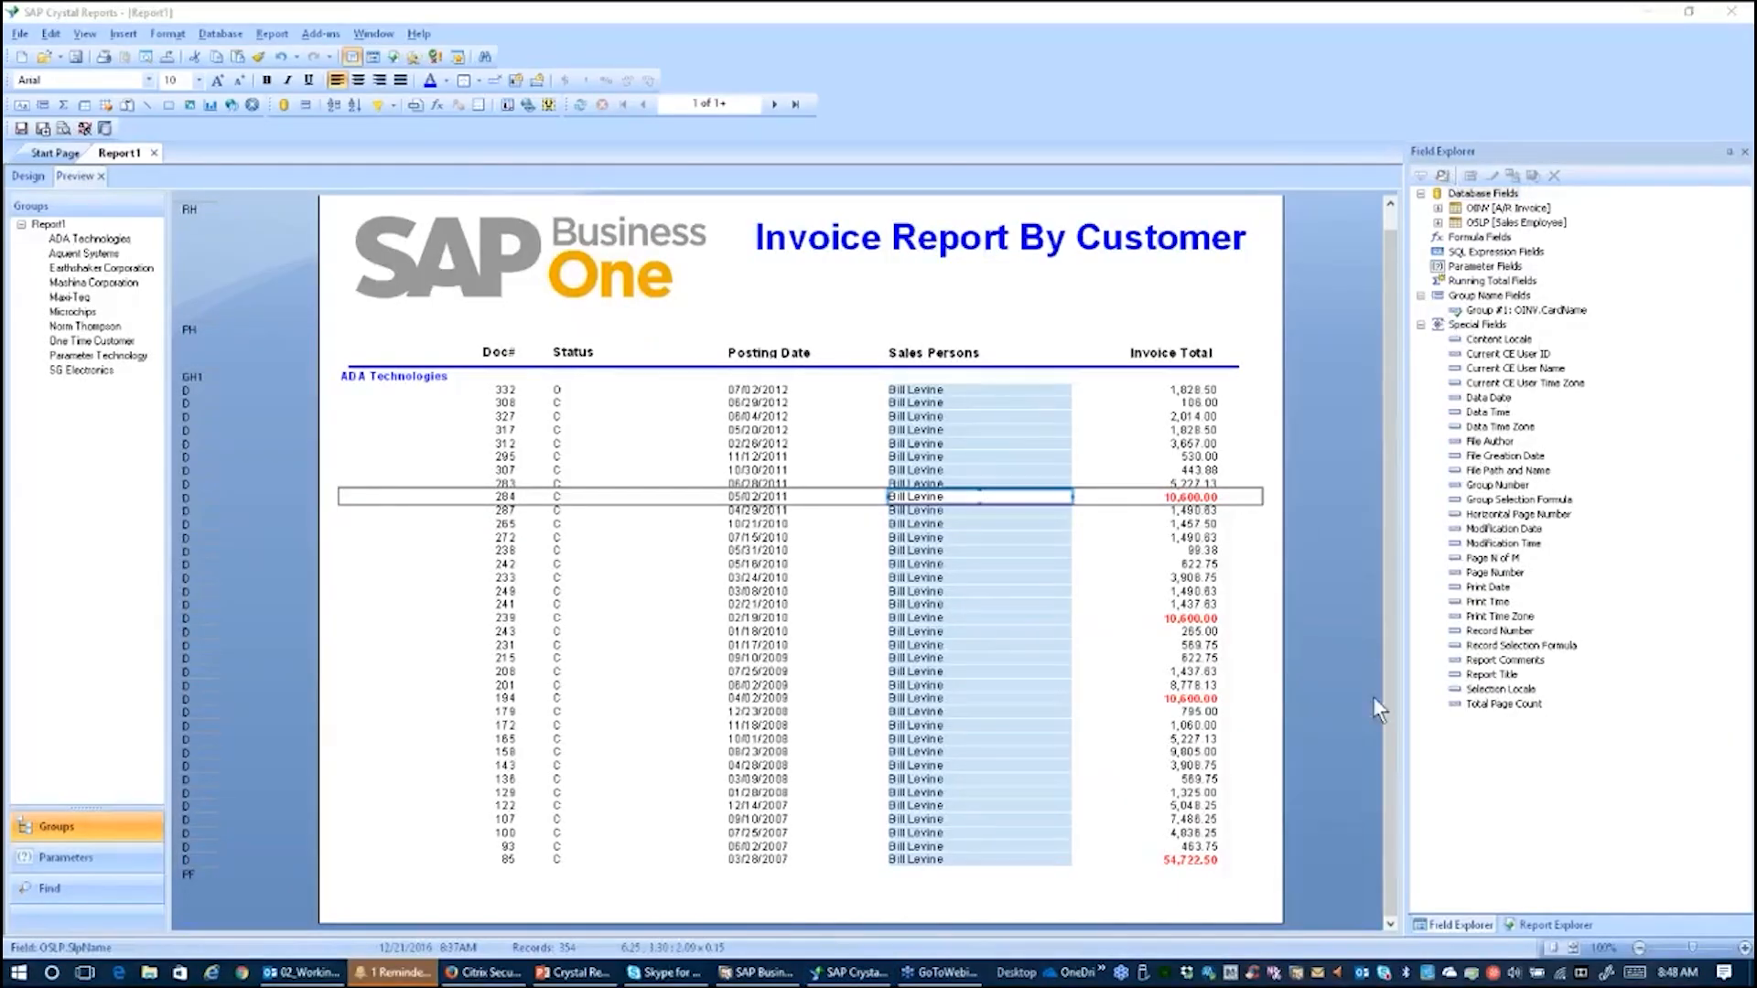
{"action": "left_click", "coordinate": [1475, 559]}
{"action": "mouse_move", "coordinate": [1475, 559]}
{"action": "left_mouse_down"}
{"action": "mouse_move", "coordinate": [1326, 778]}
{"action": "mouse_move", "coordinate": [1110, 908]}
{"action": "mouse_move", "coordinate": [1483, 557]}
{"action": "left_mouse_up"}
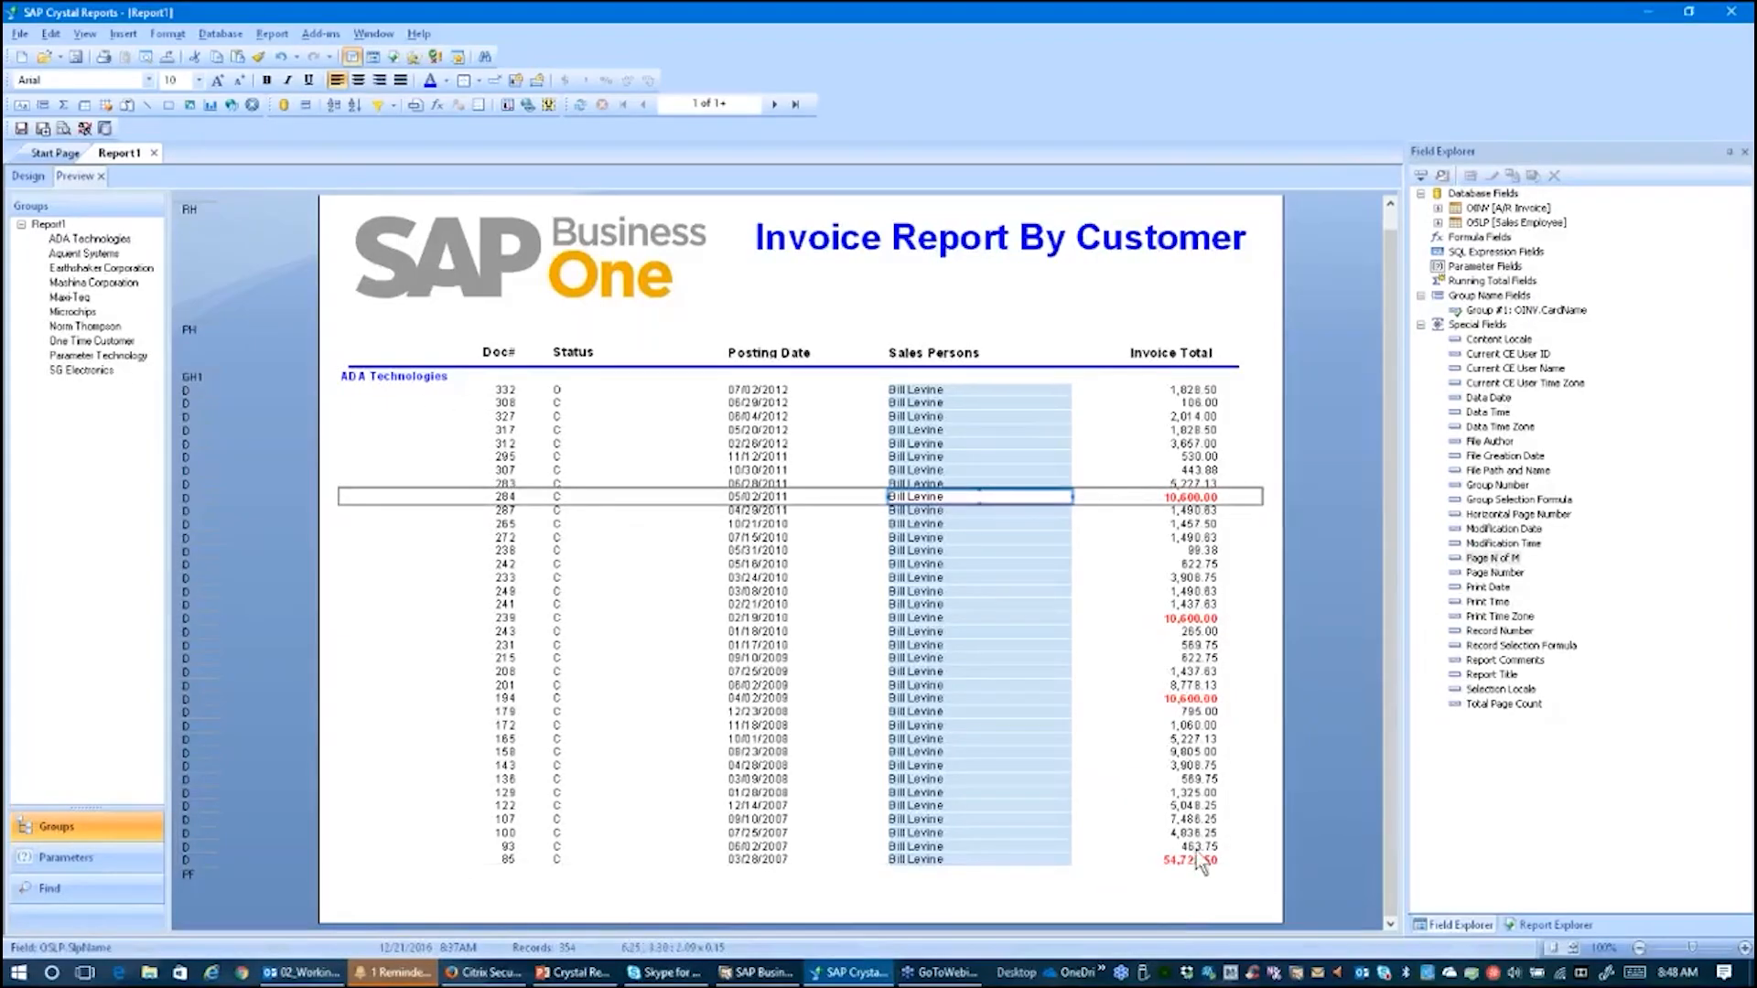
{"action": "left_click", "coordinate": [26, 175]}
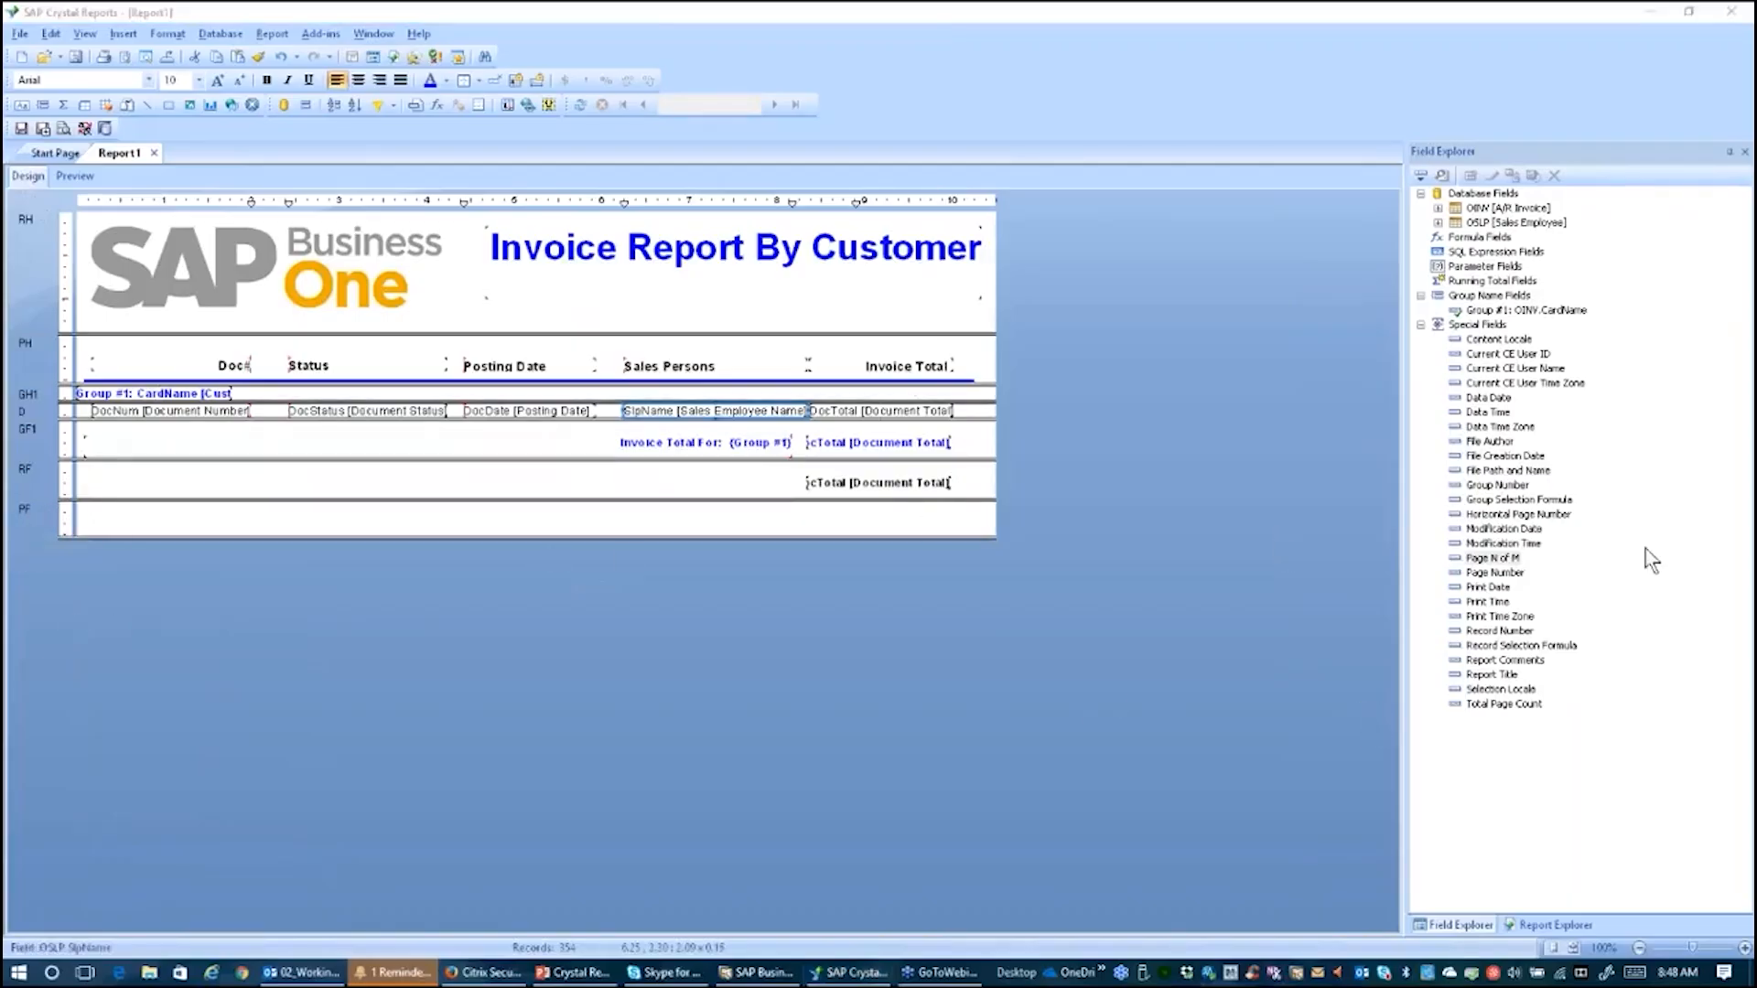
{"action": "left_click_drag", "start_coordinate": [1505, 560], "coordinate": [815, 519]}
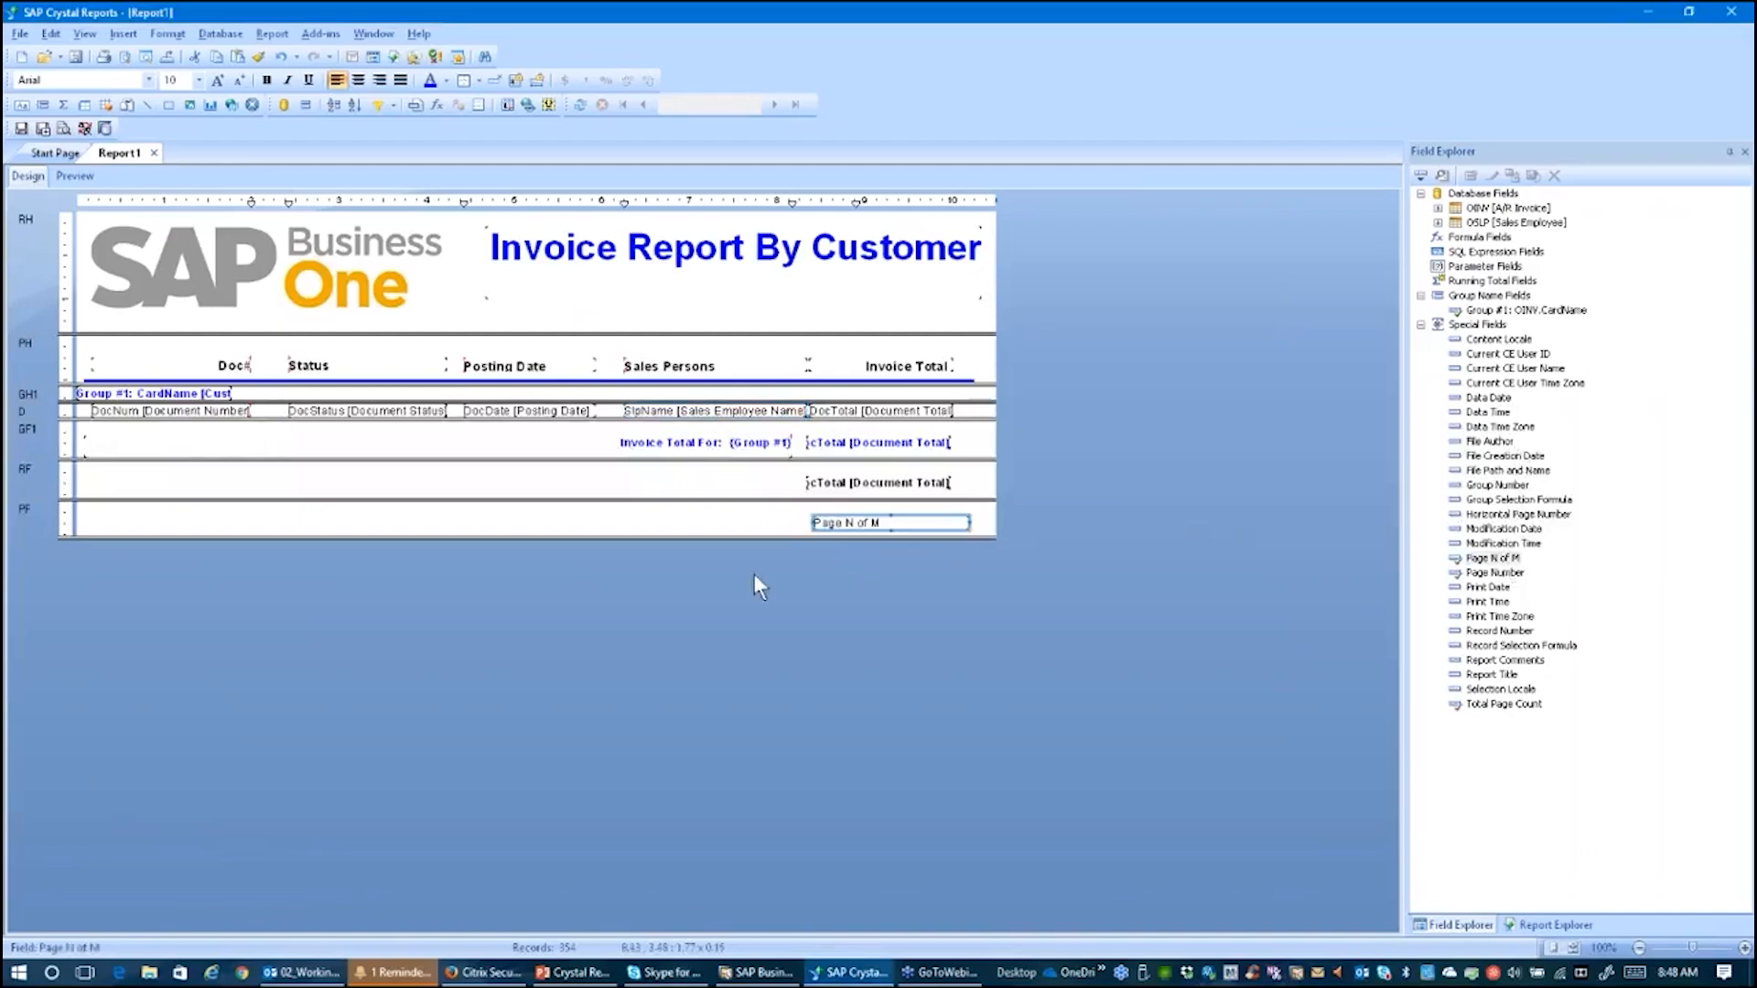
{"action": "left_click", "coordinate": [379, 83]}
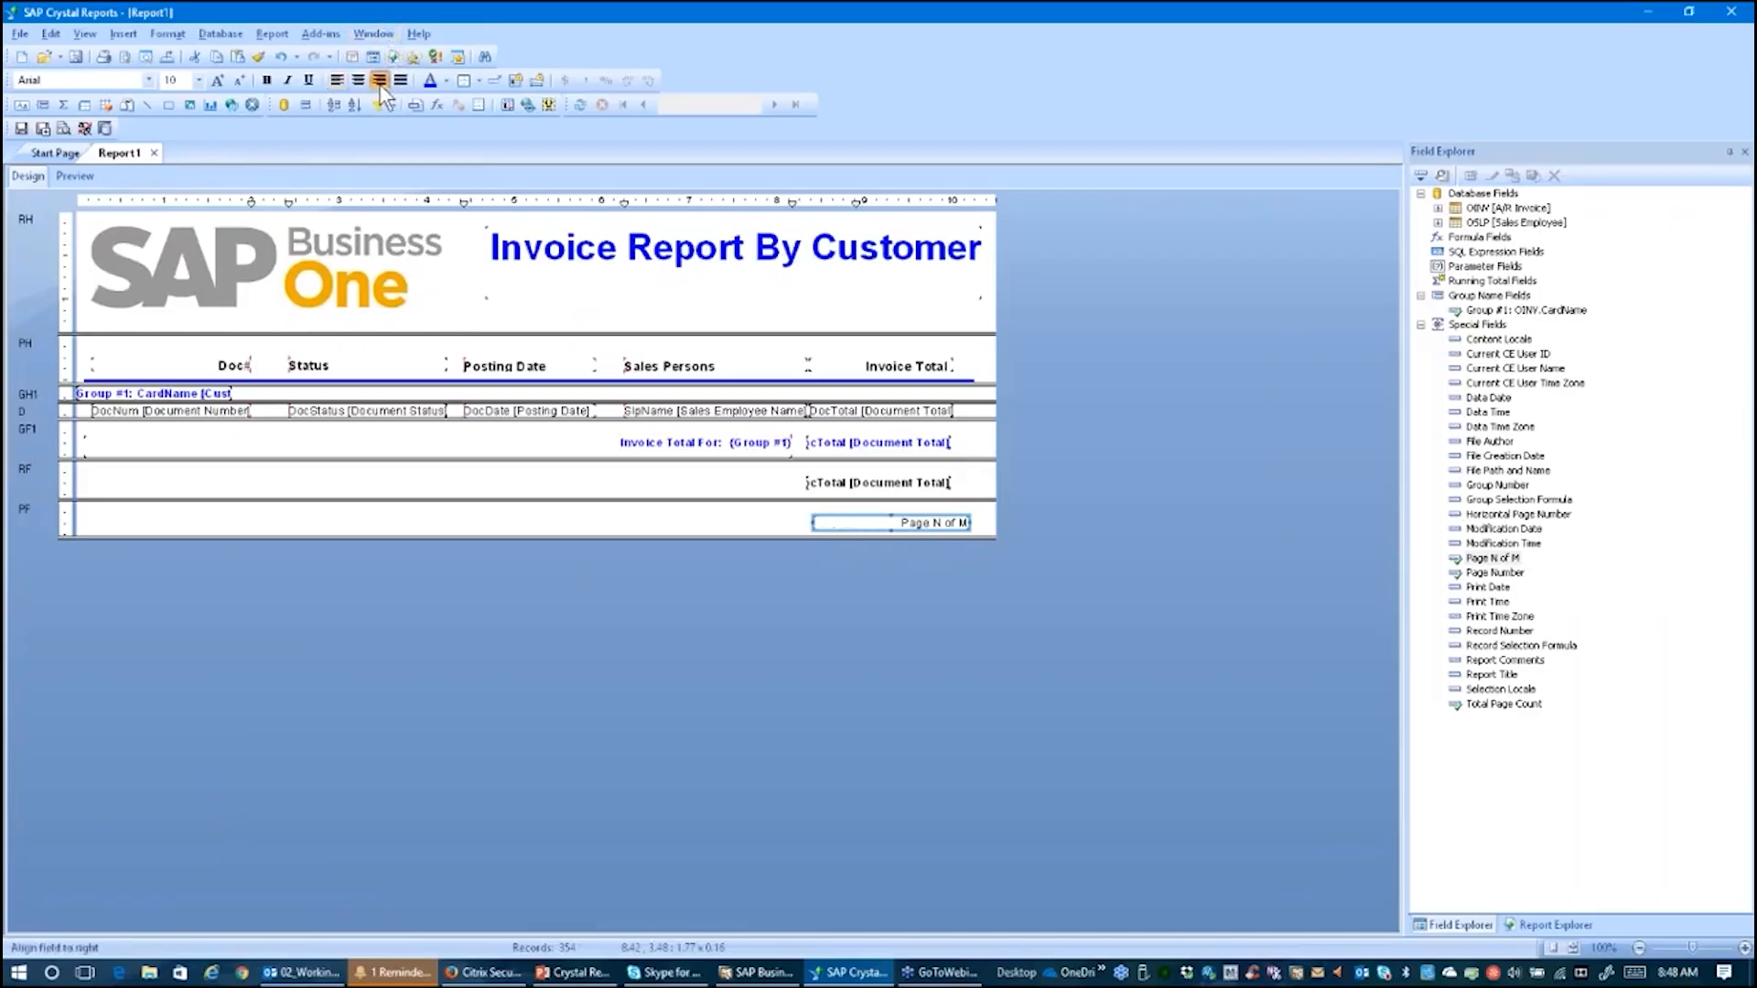
{"action": "left_click", "coordinate": [266, 79]}
{"action": "left_click", "coordinate": [67, 177]}
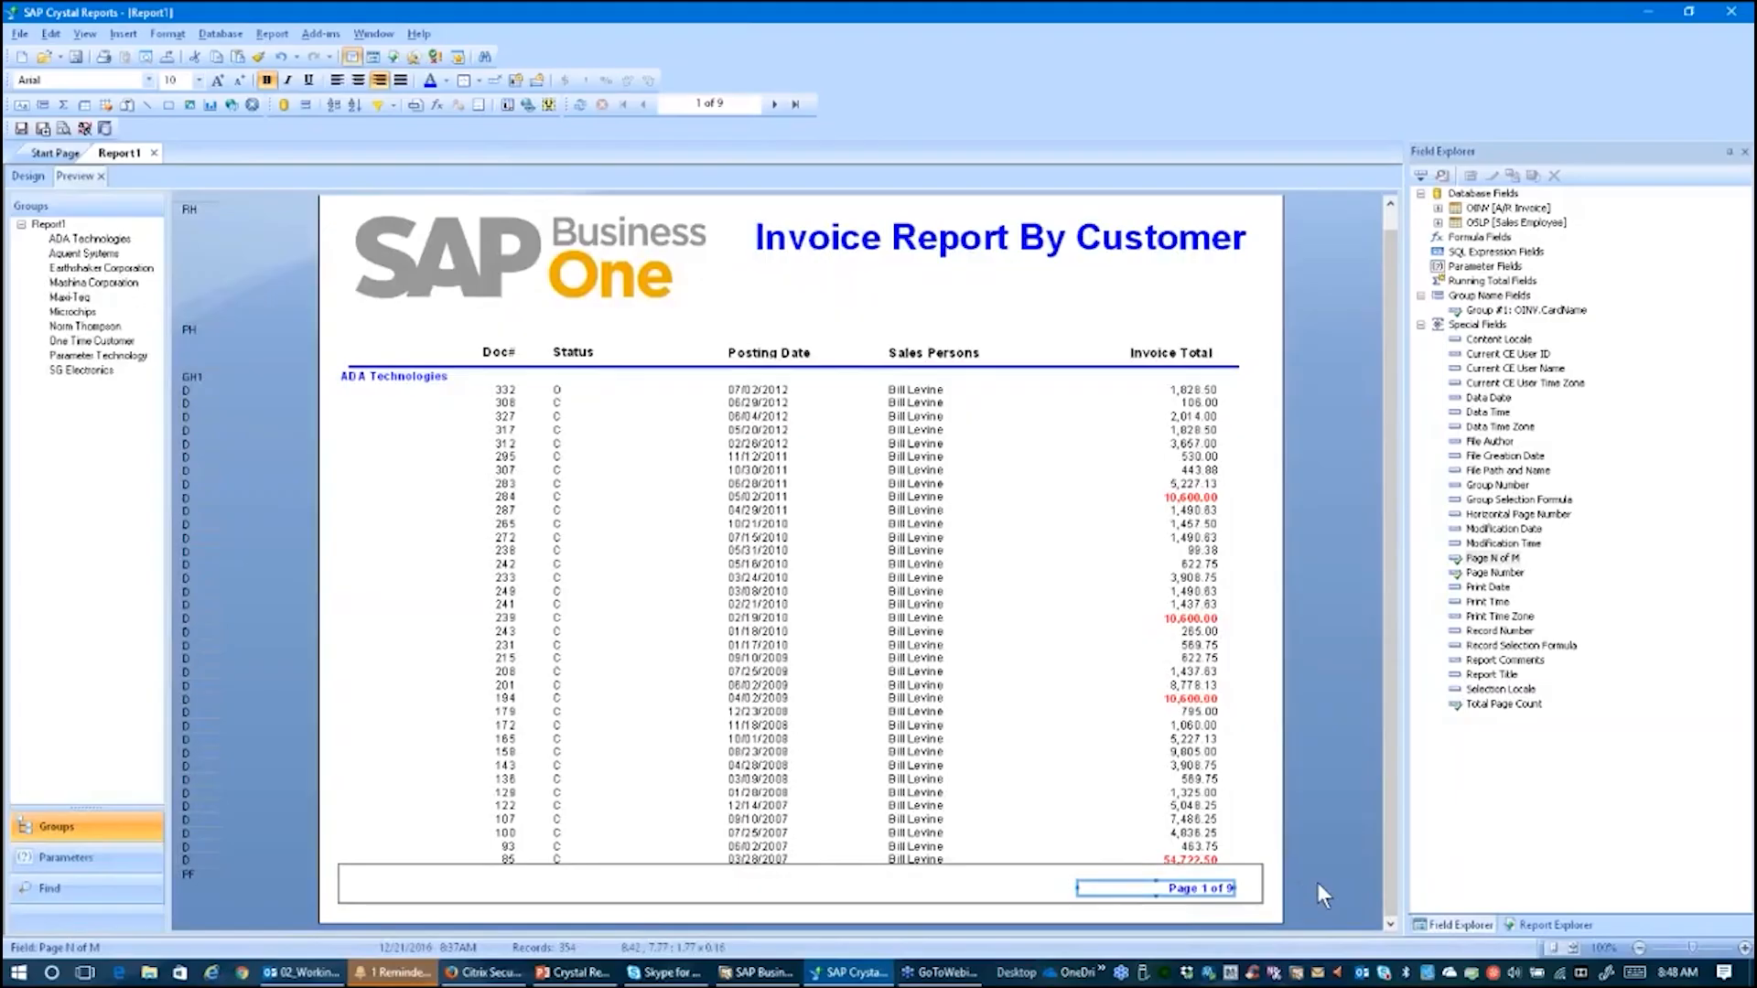
{"action": "left_click", "coordinate": [793, 105]}
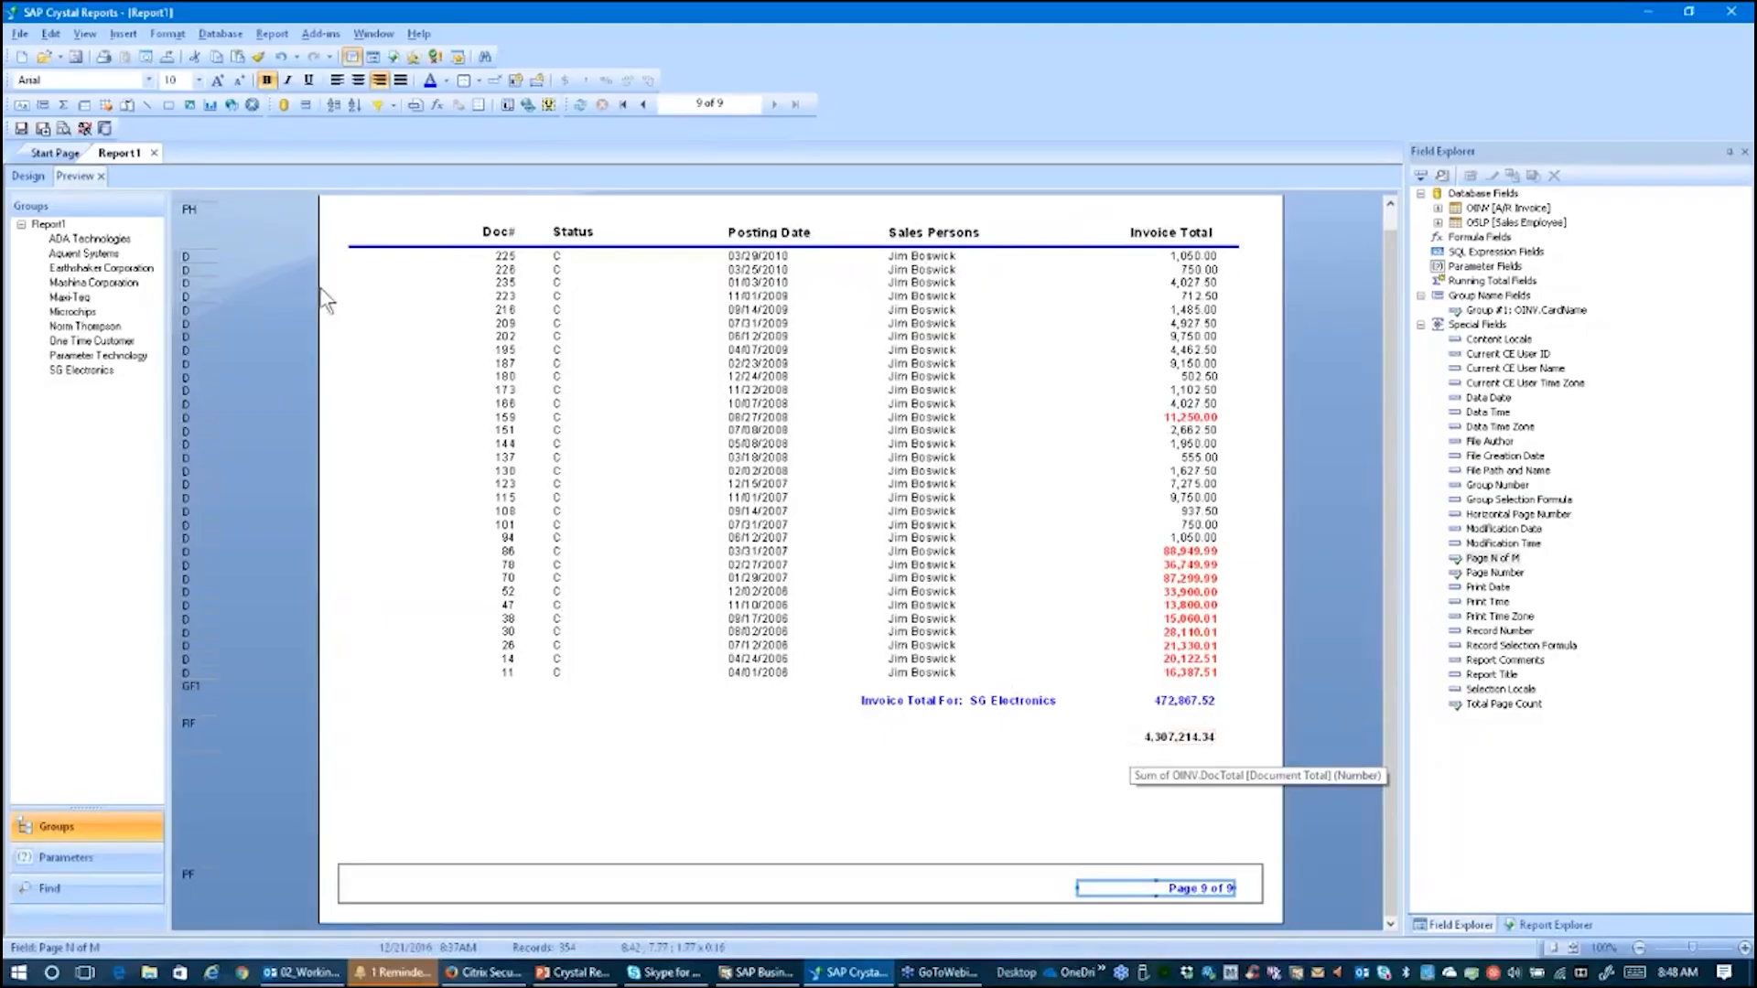
Step: Enlarge the page footer section and move the Page N of M field lower within it
{"action": "left_click", "coordinate": [27, 179]}
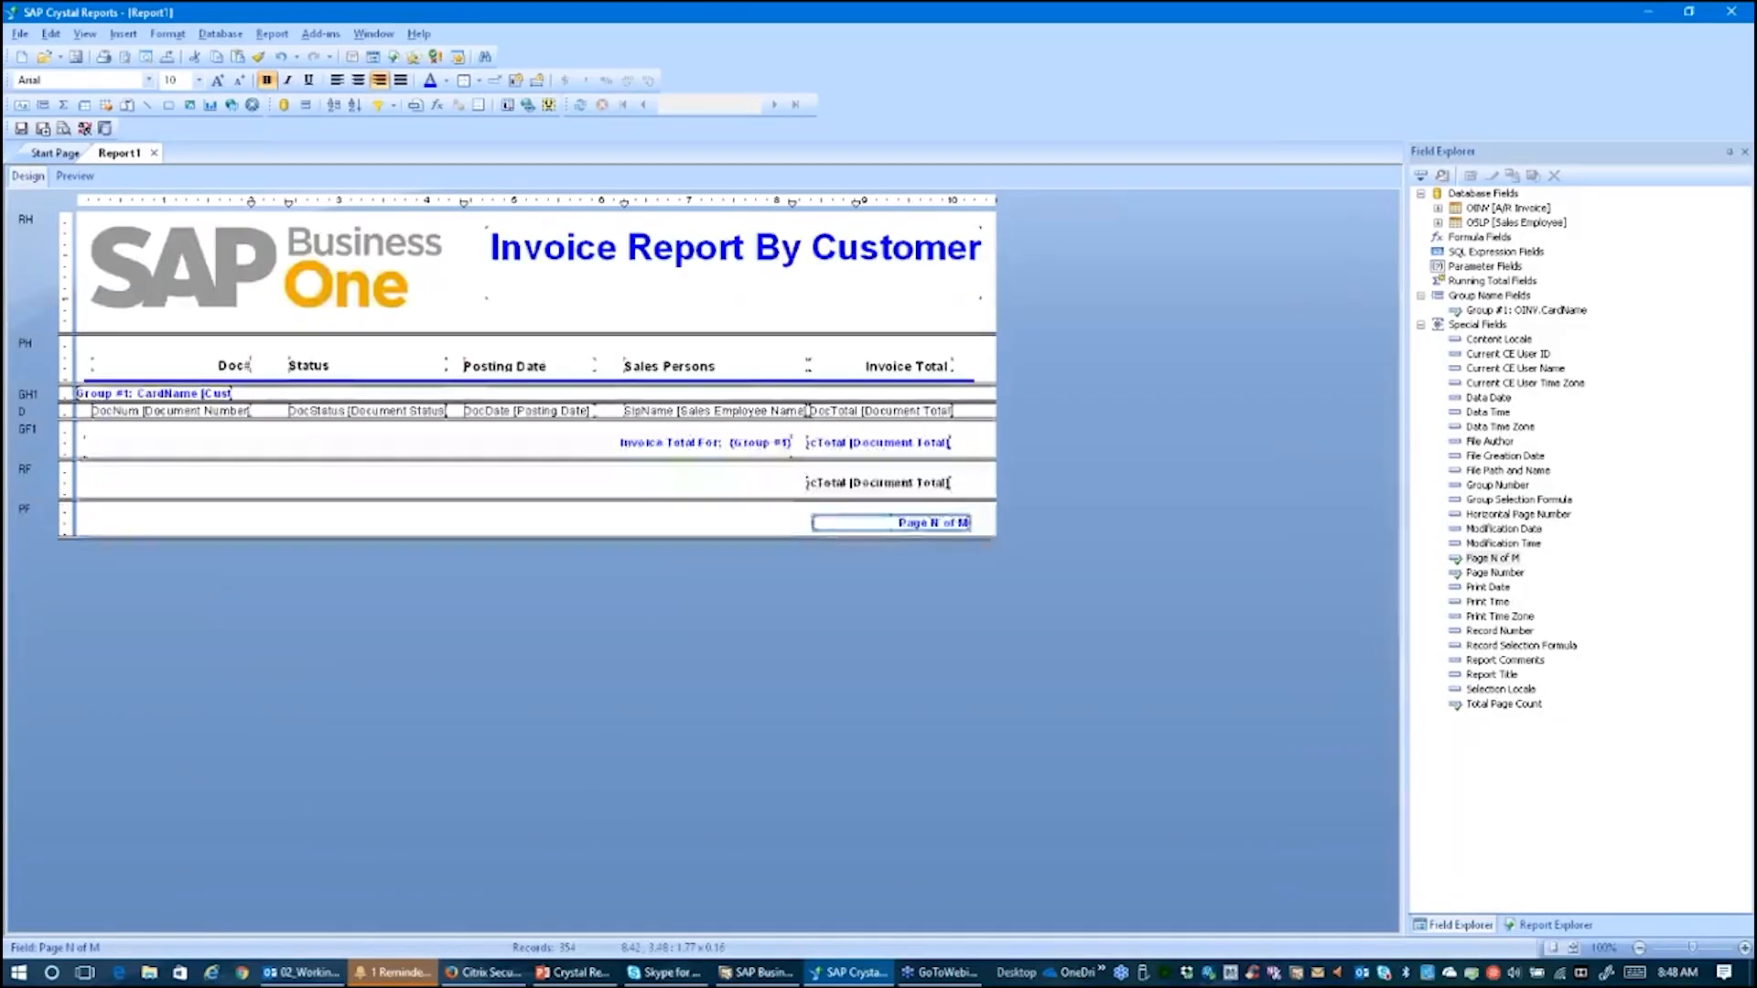
{"action": "left_click_drag", "start_coordinate": [682, 539], "coordinate": [682, 573]}
{"action": "mouse_move", "coordinate": [896, 521]}
{"action": "left_mouse_down"}
{"action": "mouse_move", "coordinate": [887, 560]}
{"action": "mouse_move", "coordinate": [879, 547]}
{"action": "left_mouse_up"}
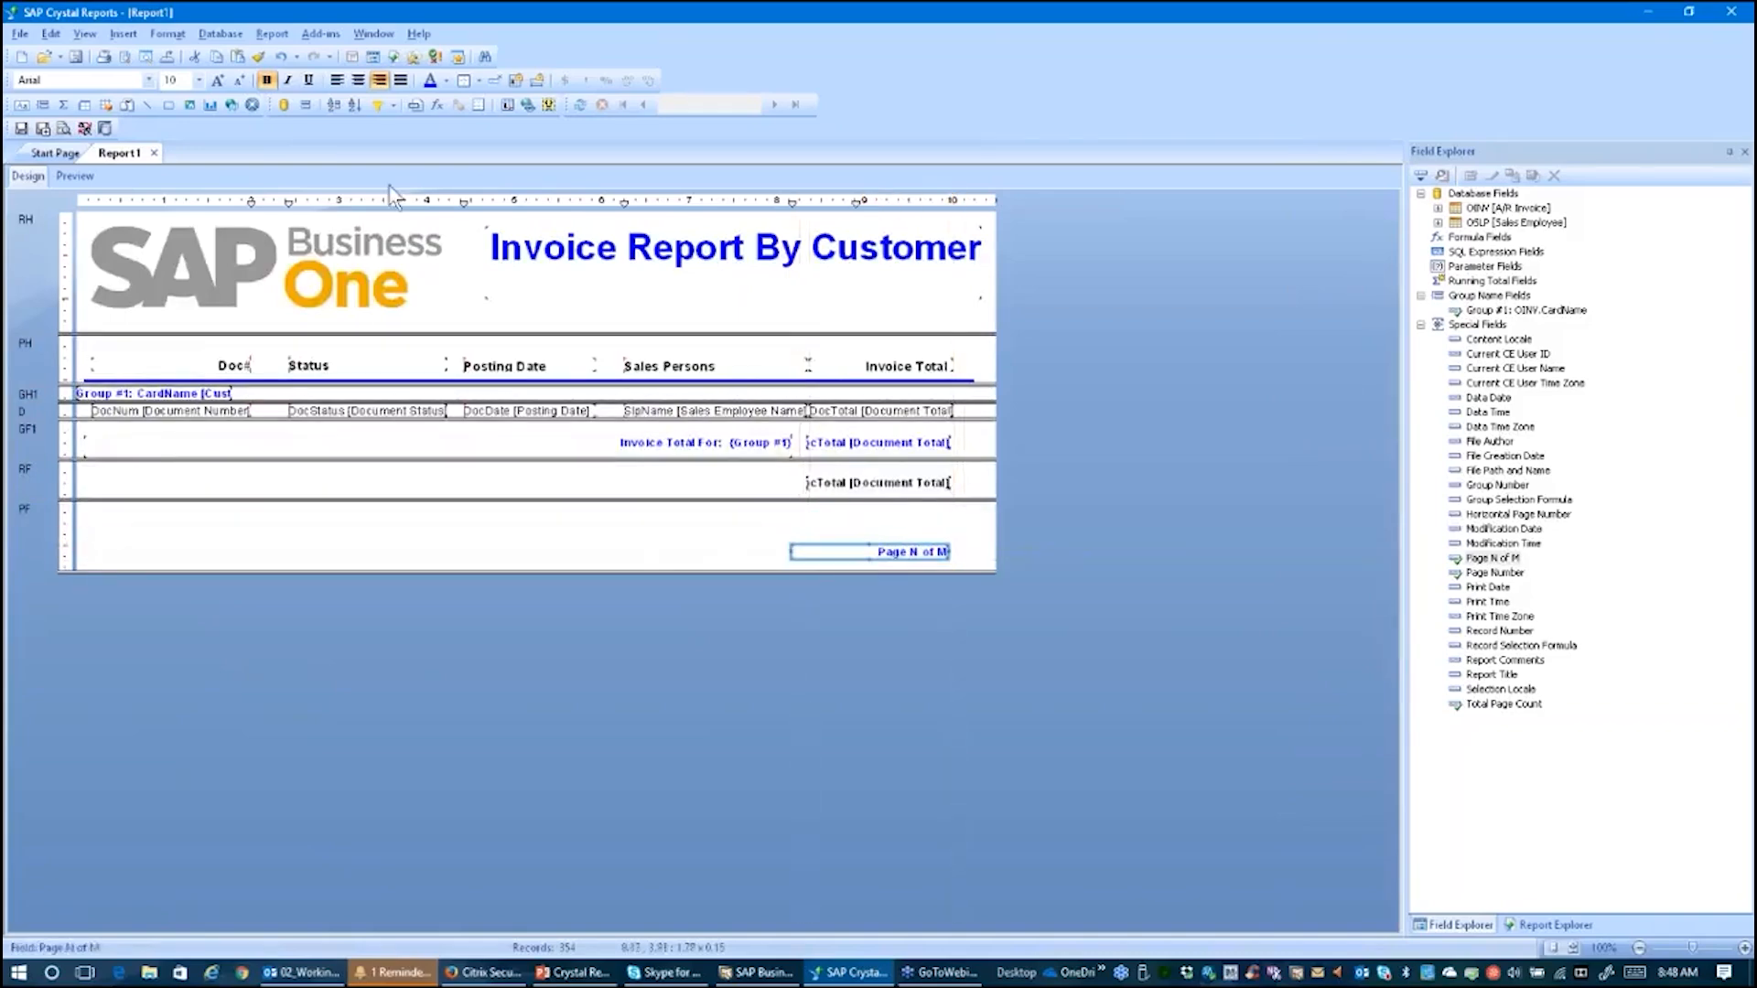
Step: Insert a text object in the page footer reading "GRAND TOTAL - ALL INVOICES"
{"action": "left_click", "coordinate": [123, 33]}
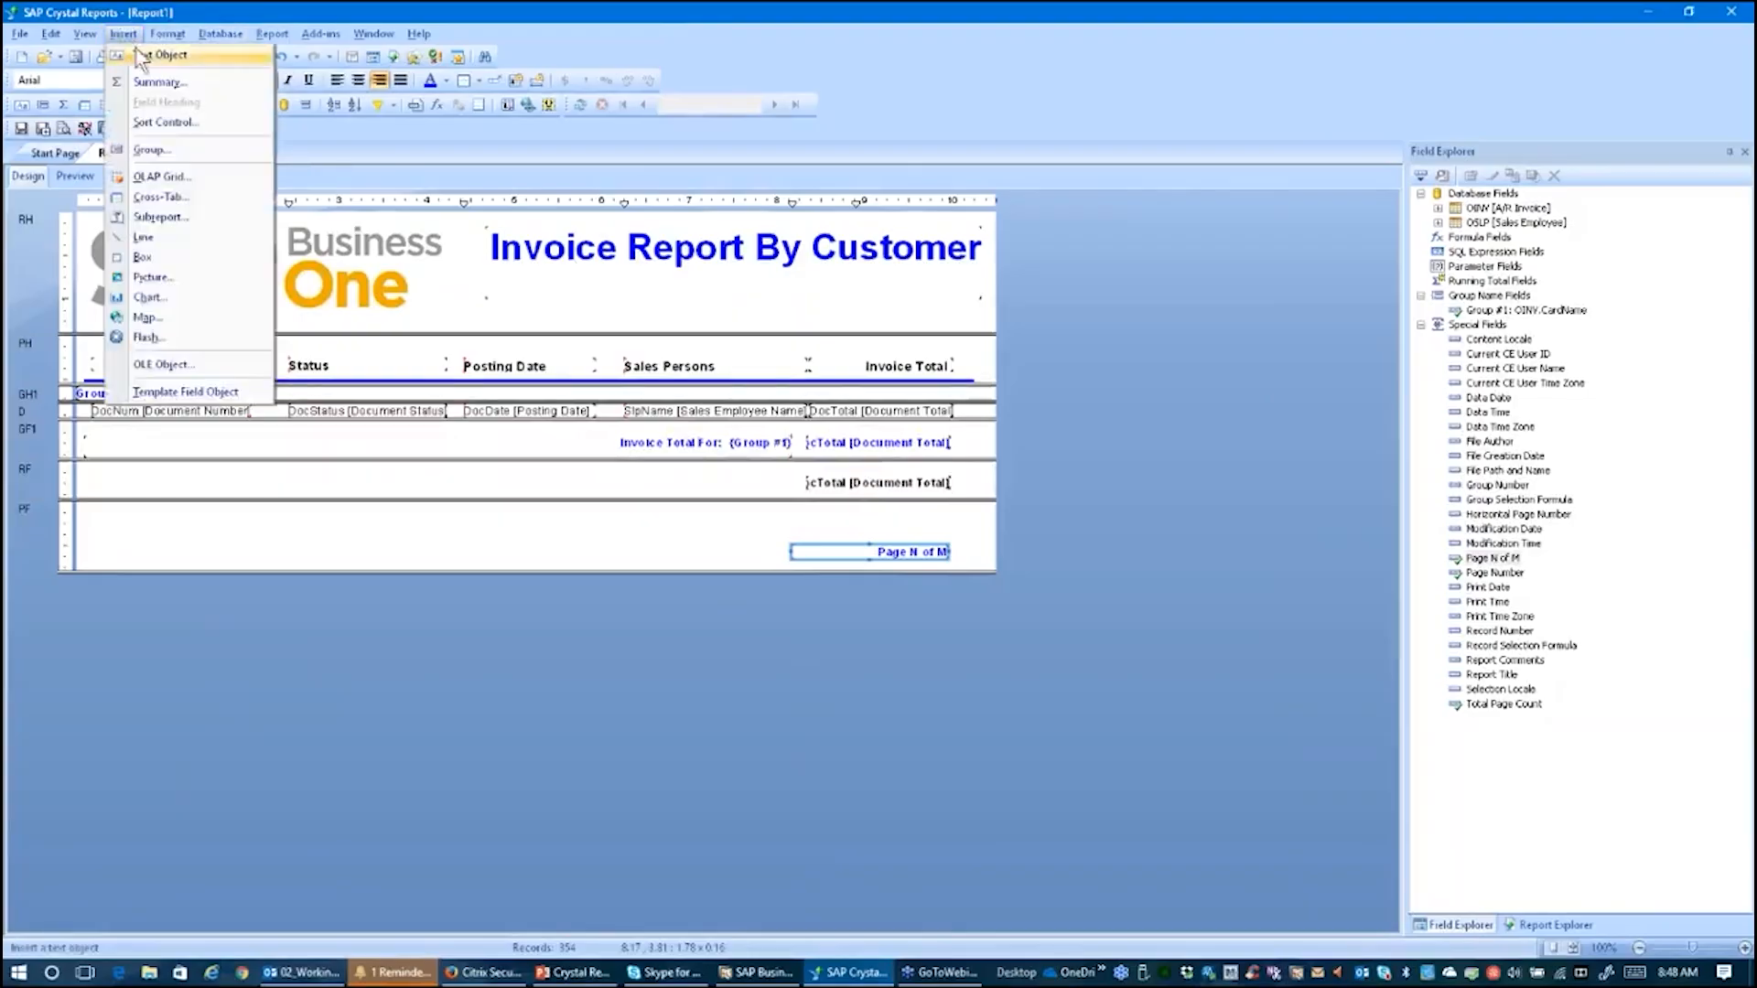
{"action": "left_click", "coordinate": [145, 56]}
{"action": "left_click_drag", "start_coordinate": [362, 517], "coordinate": [728, 548]}
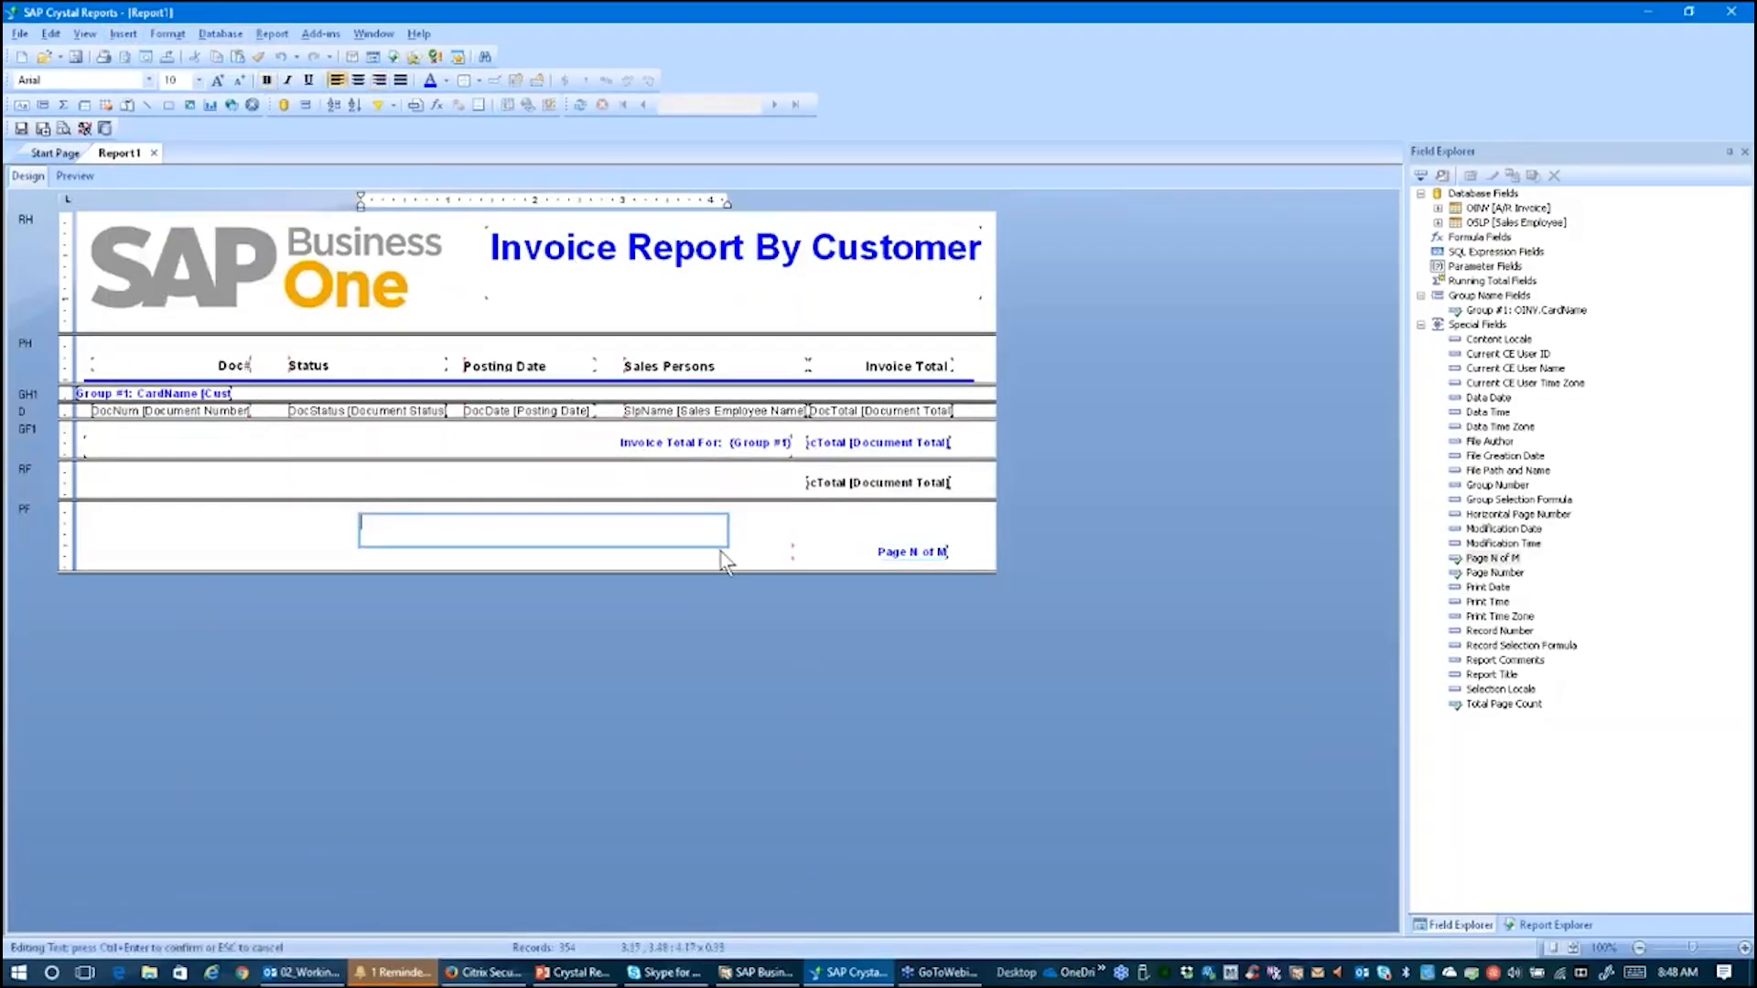
{"action": "type", "text": "GRAND TOTAL - ALL INVOICES"}
{"action": "left_click", "coordinate": [707, 569]}
Step: Move the GRAND TOTAL - ALL INVOICES text into the report footer beside the grand total, then right-align and bold it
{"action": "left_click", "coordinate": [585, 533]}
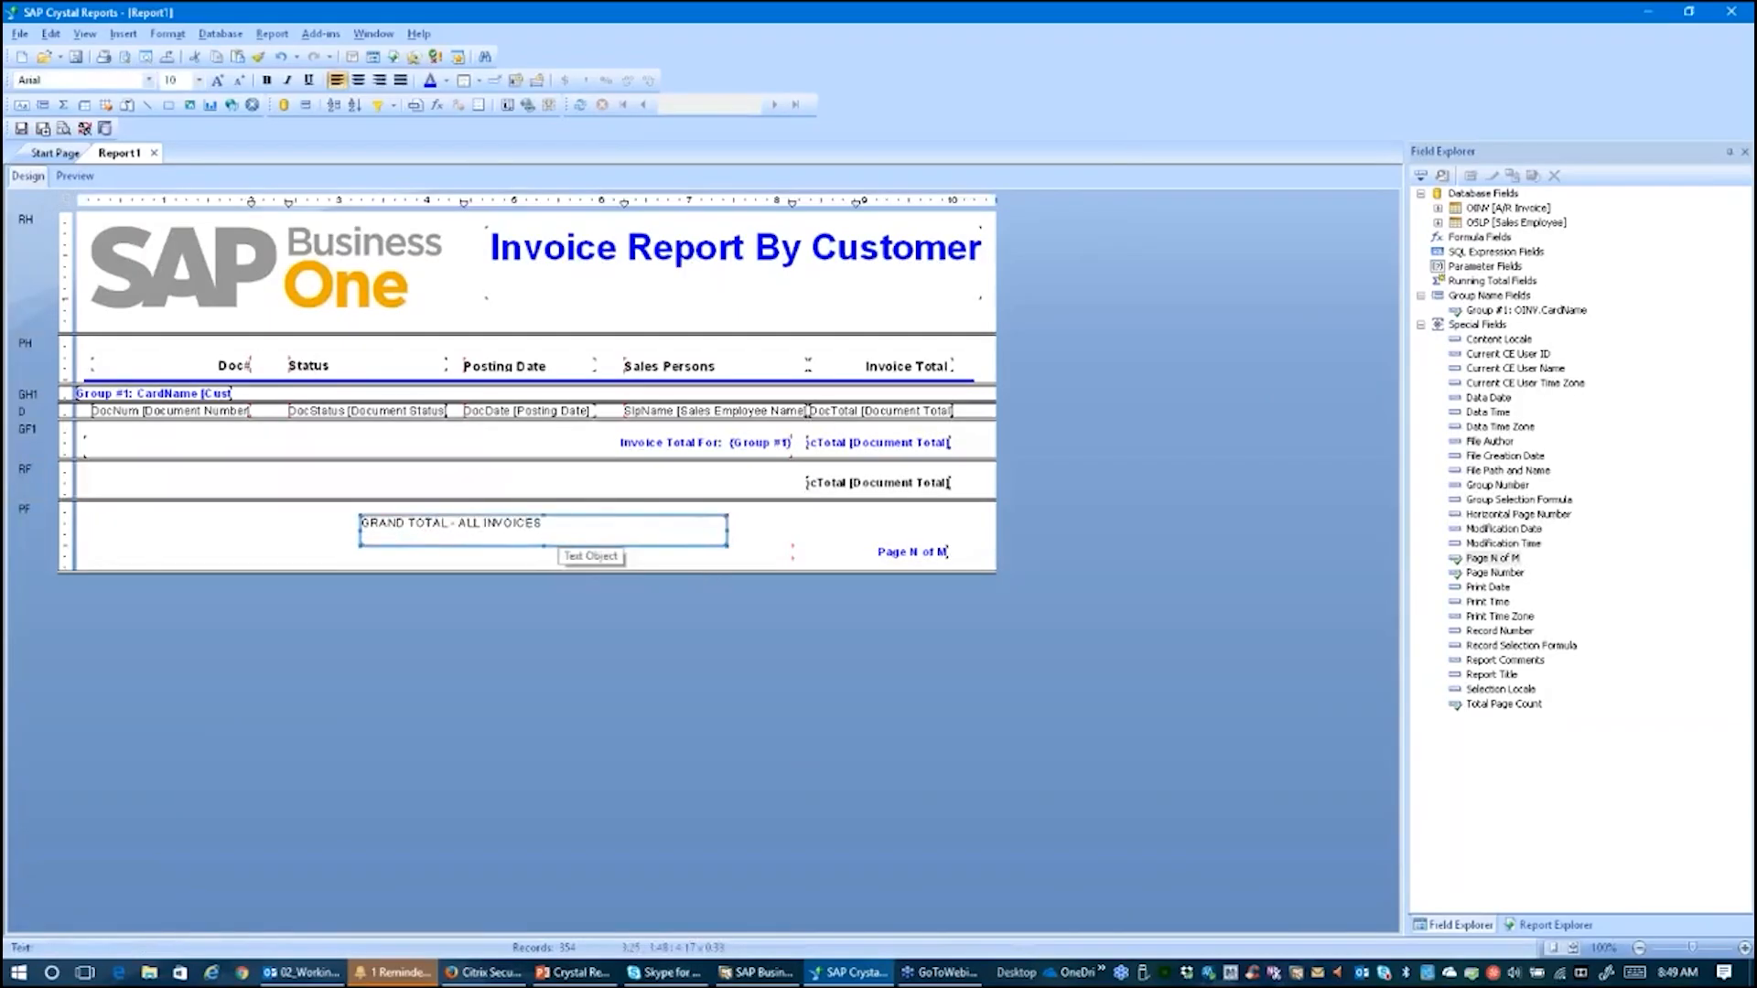
{"action": "left_click_drag", "start_coordinate": [544, 546], "coordinate": [623, 499]}
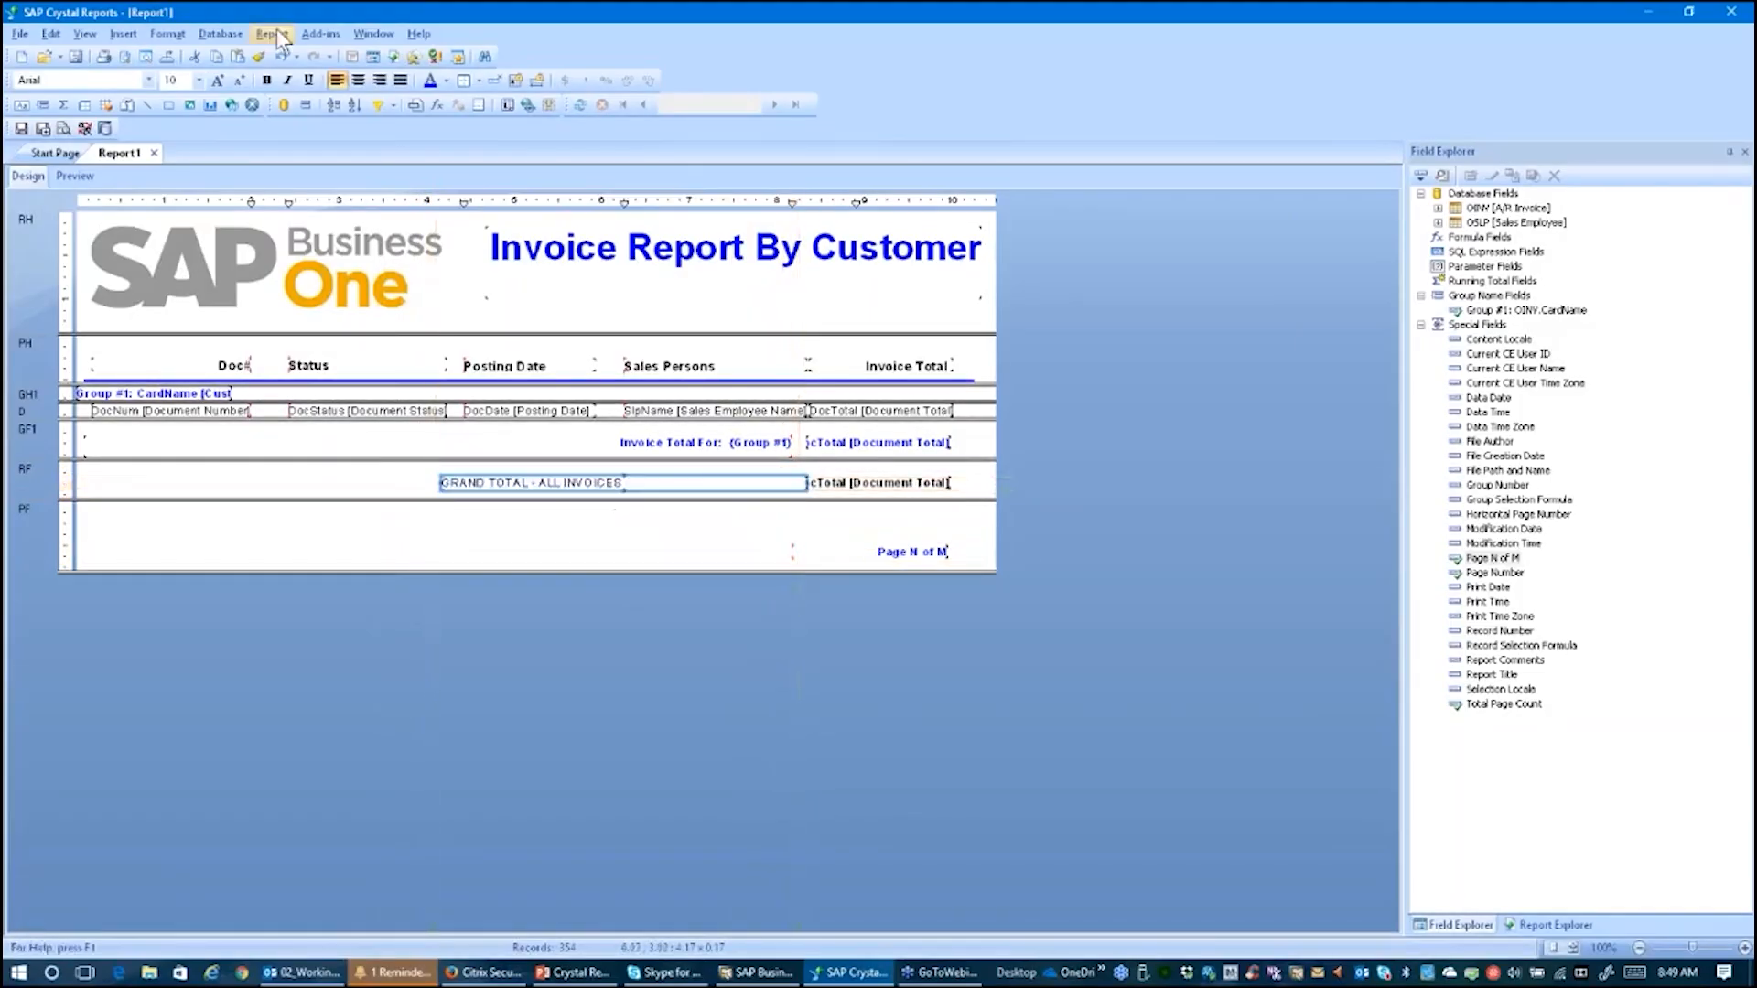
{"action": "left_click", "coordinate": [378, 80]}
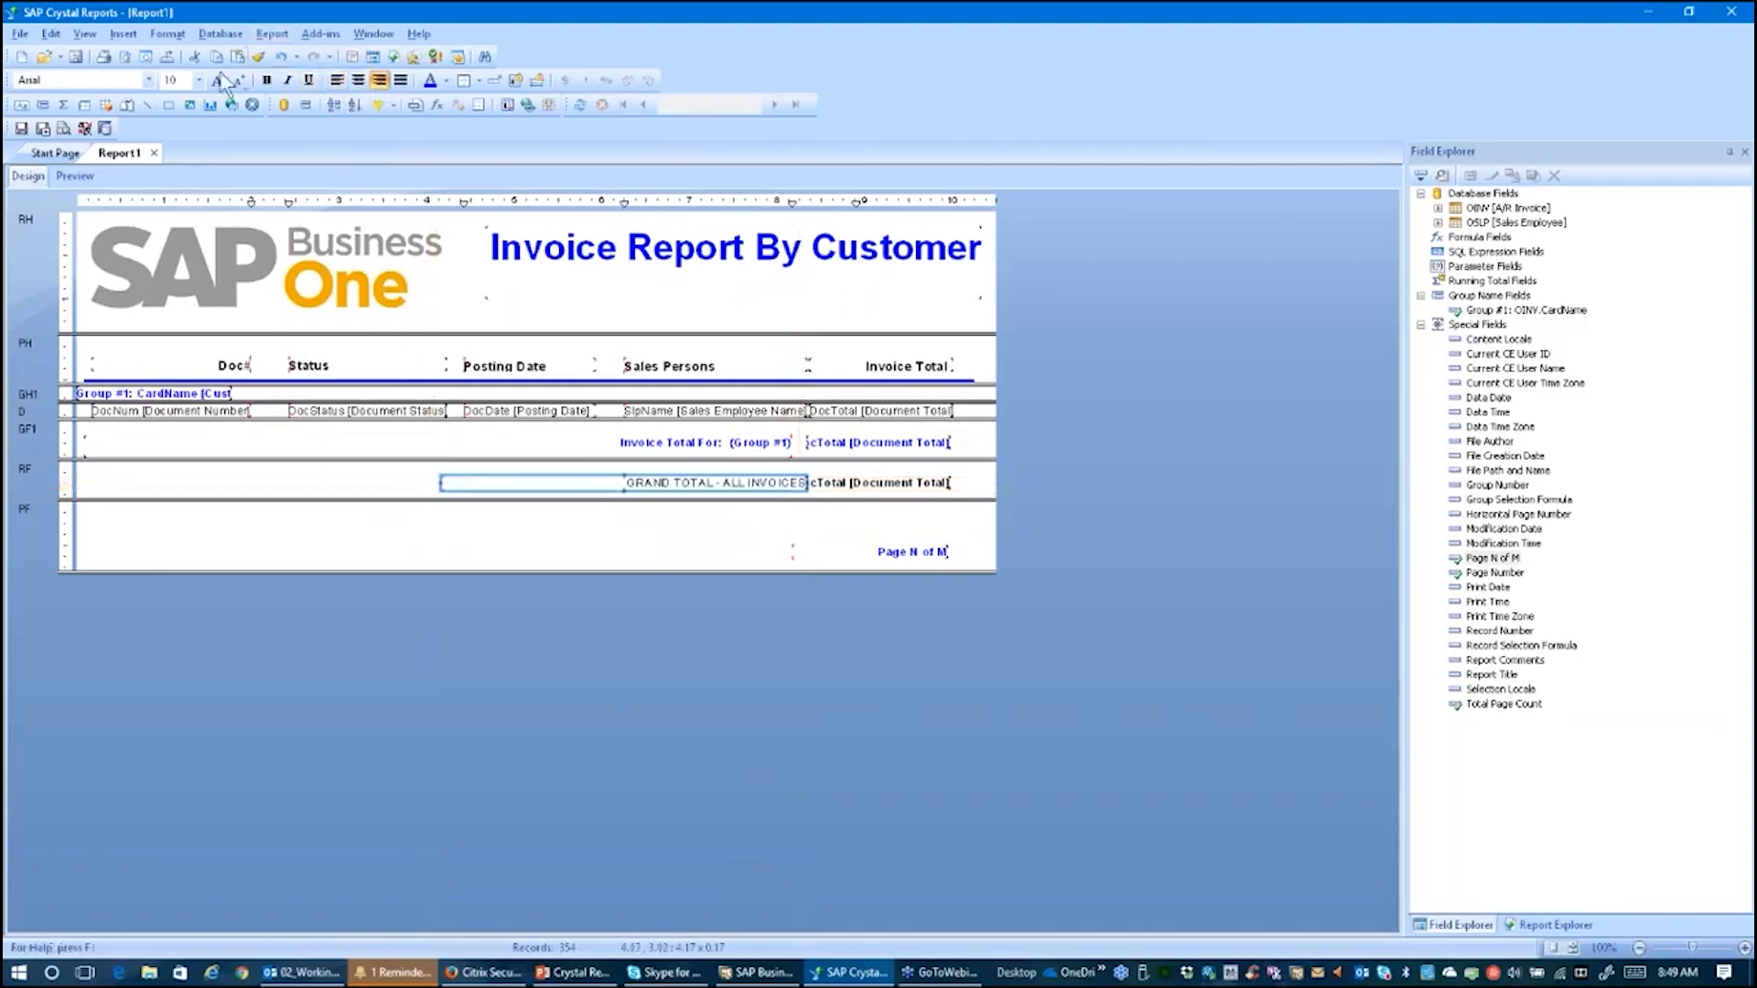
{"action": "left_click", "coordinate": [266, 82]}
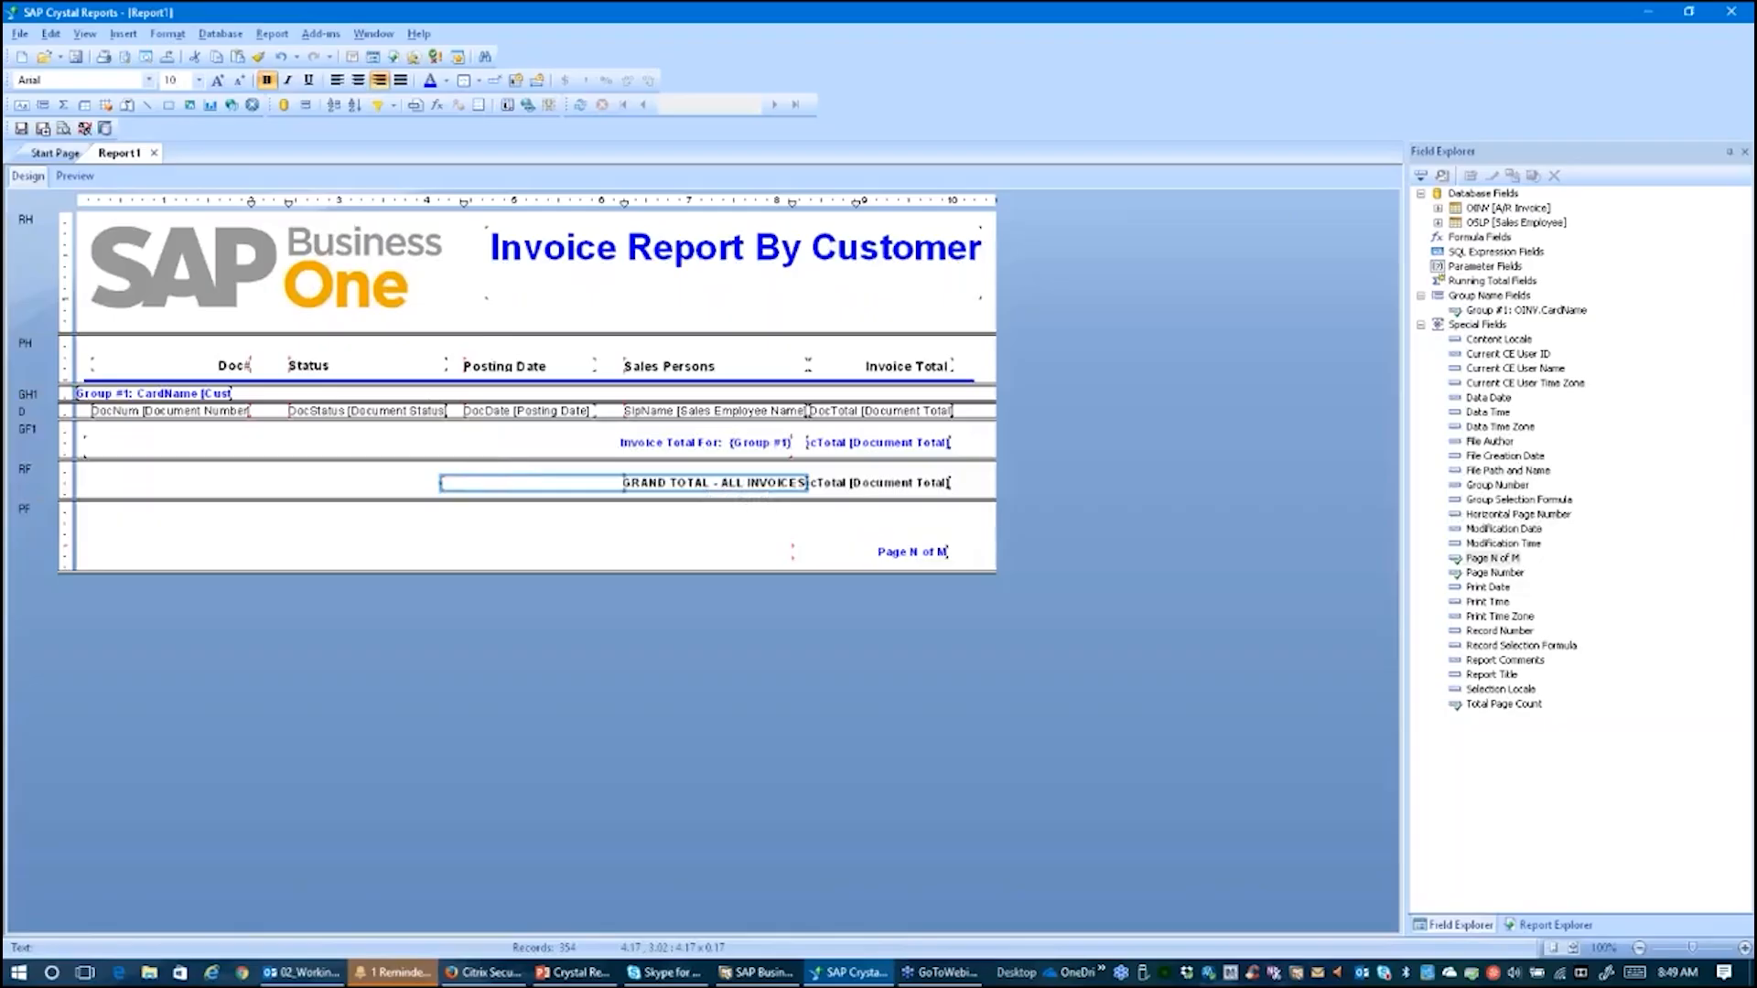
Step: Preview the report's last page to check the grand total label, then return to the design view
{"action": "left_click", "coordinate": [63, 174]}
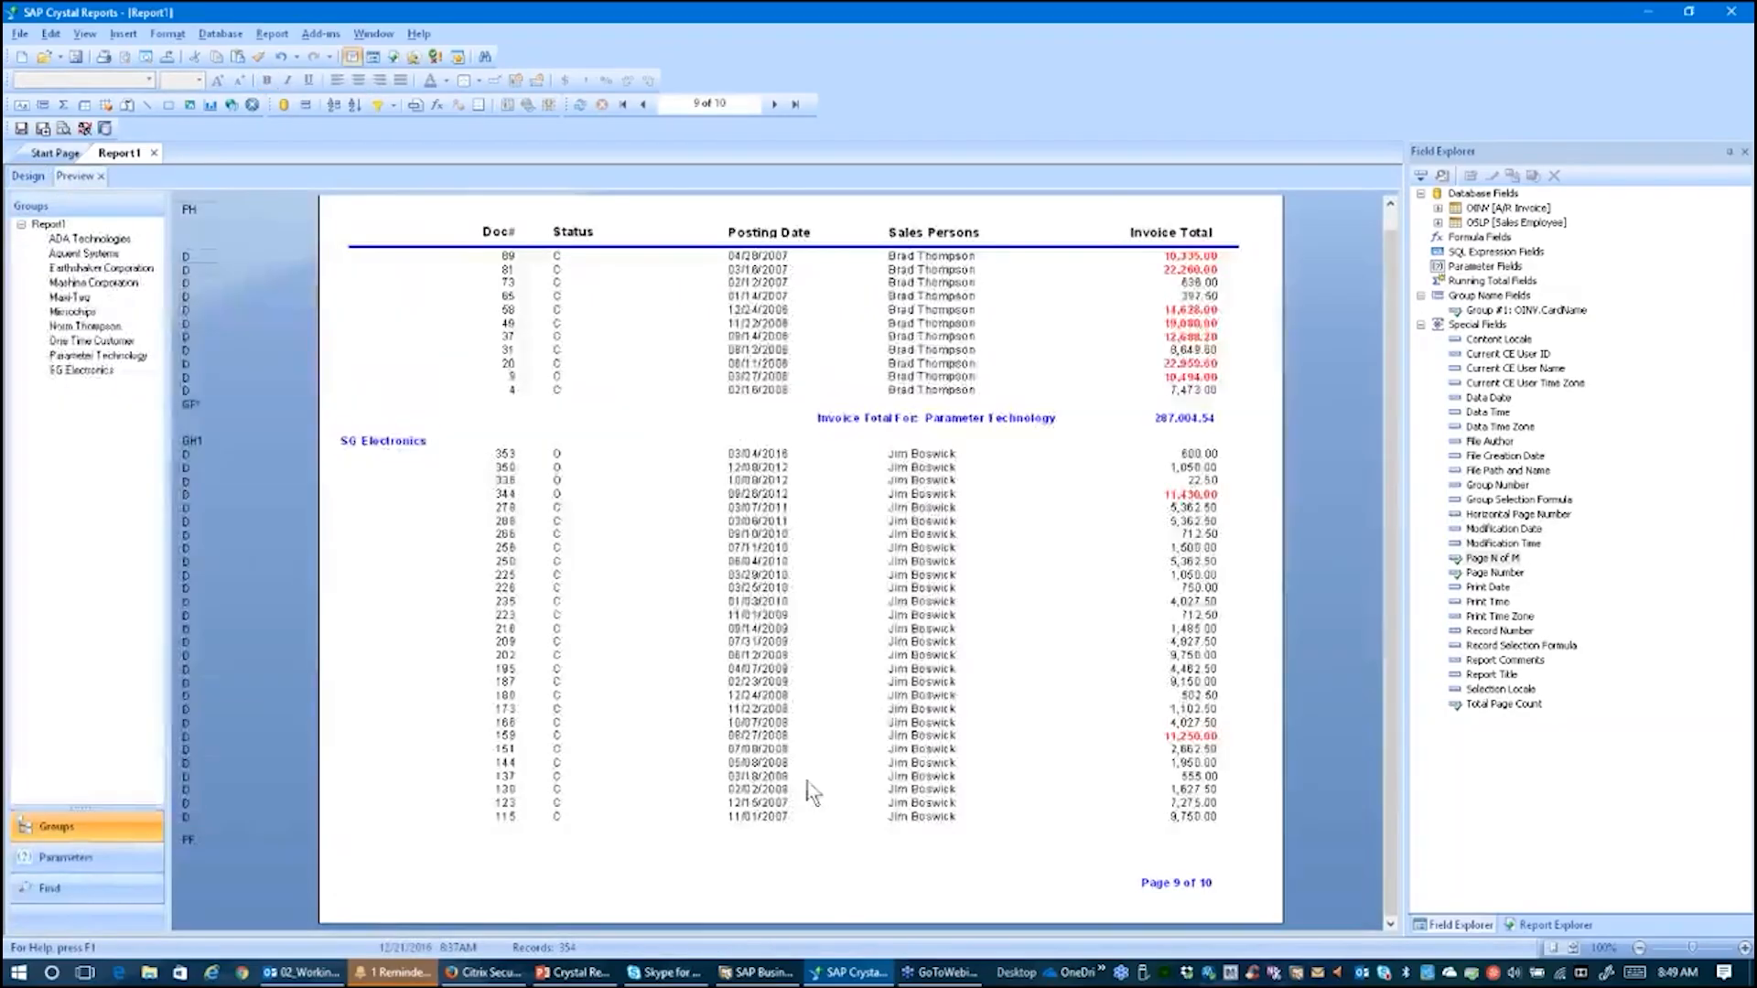
{"action": "left_click", "coordinate": [795, 105]}
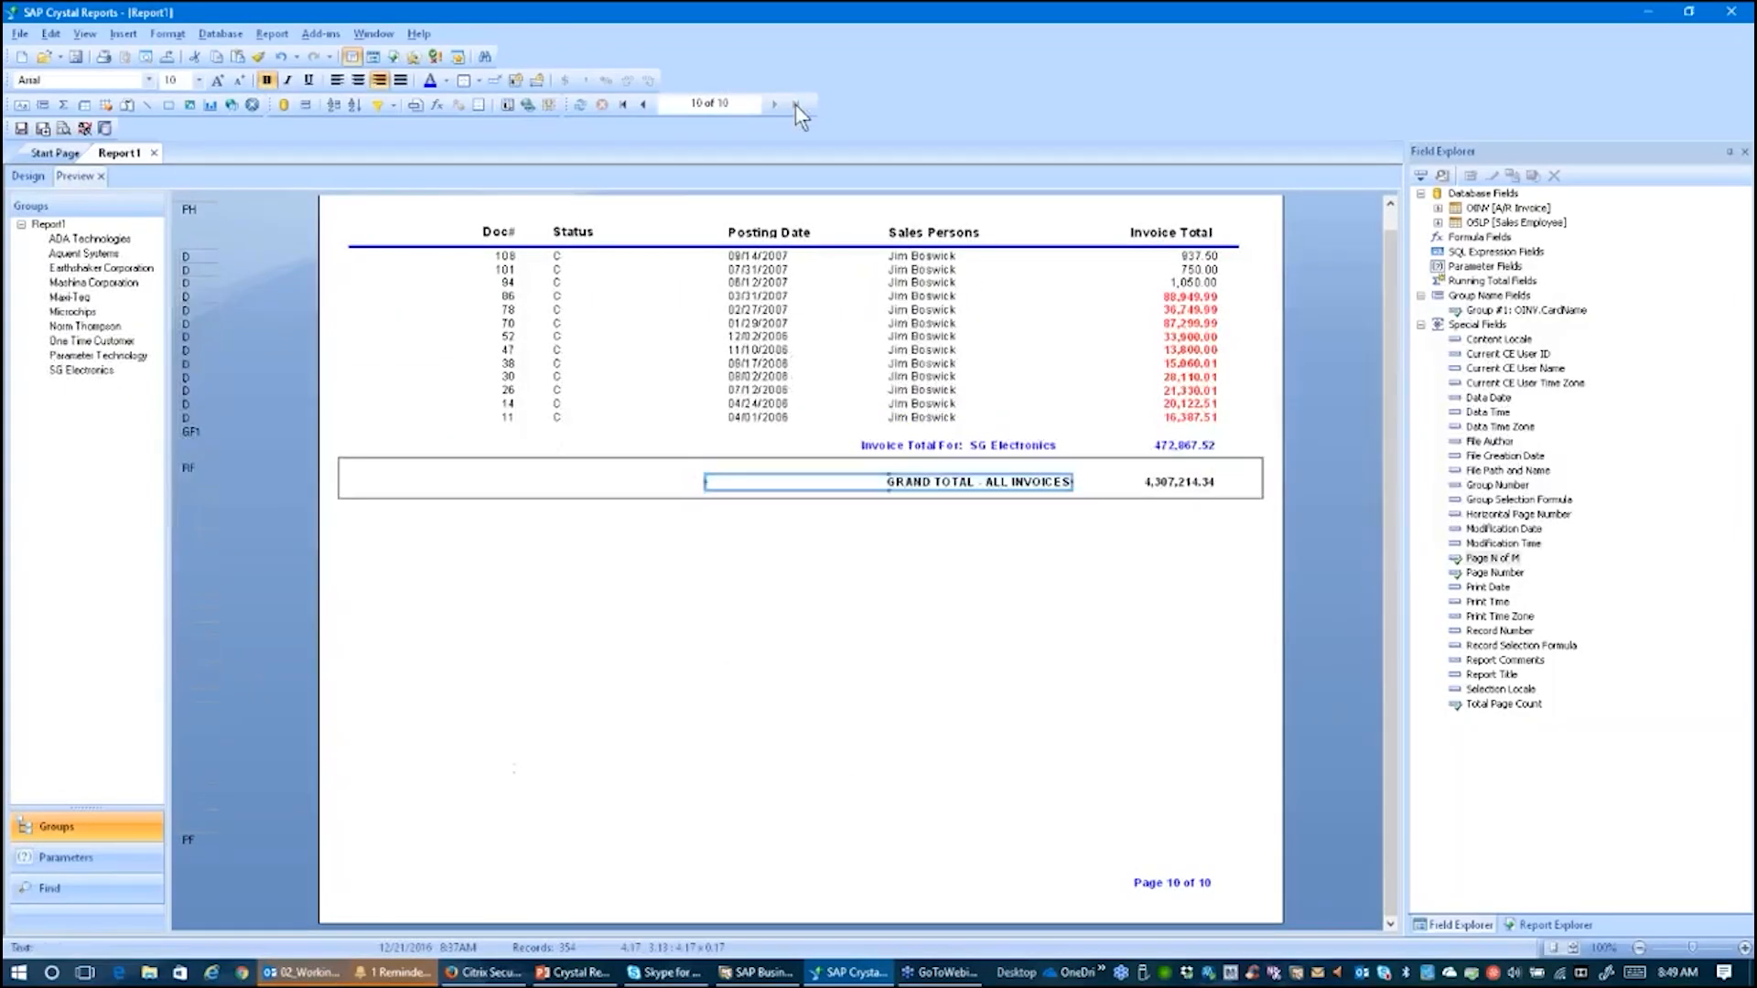
{"action": "left_click", "coordinate": [917, 628]}
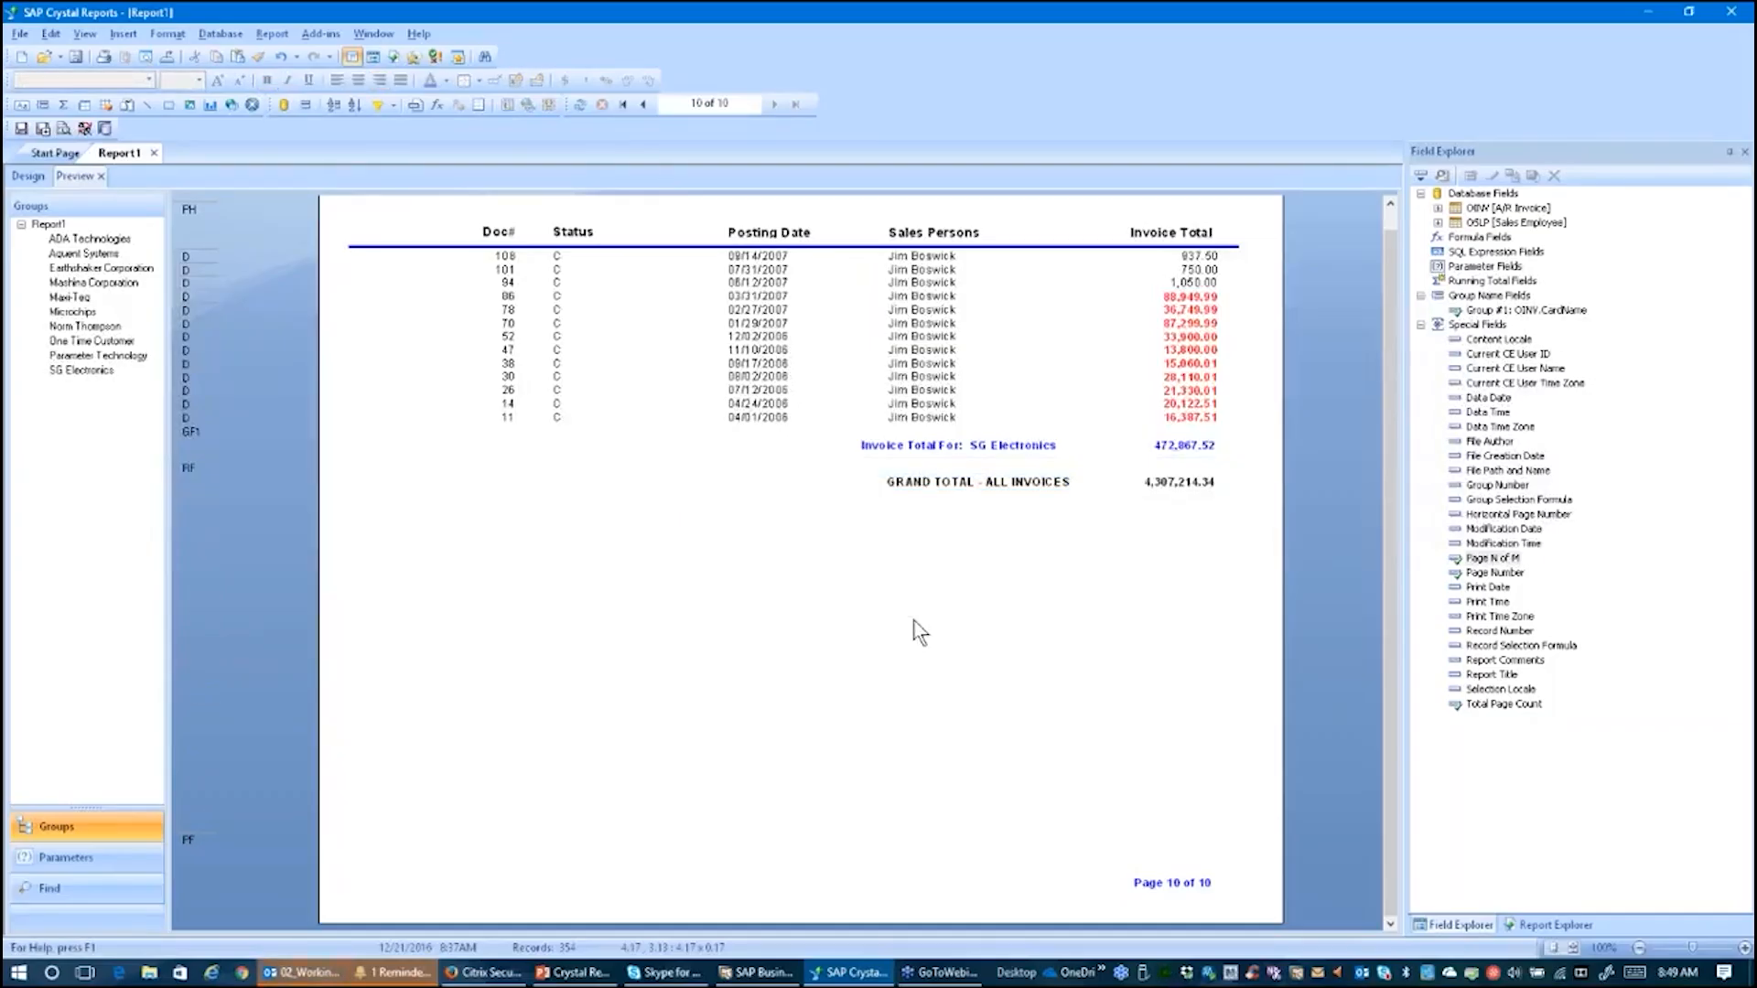
{"action": "left_click", "coordinate": [33, 177]}
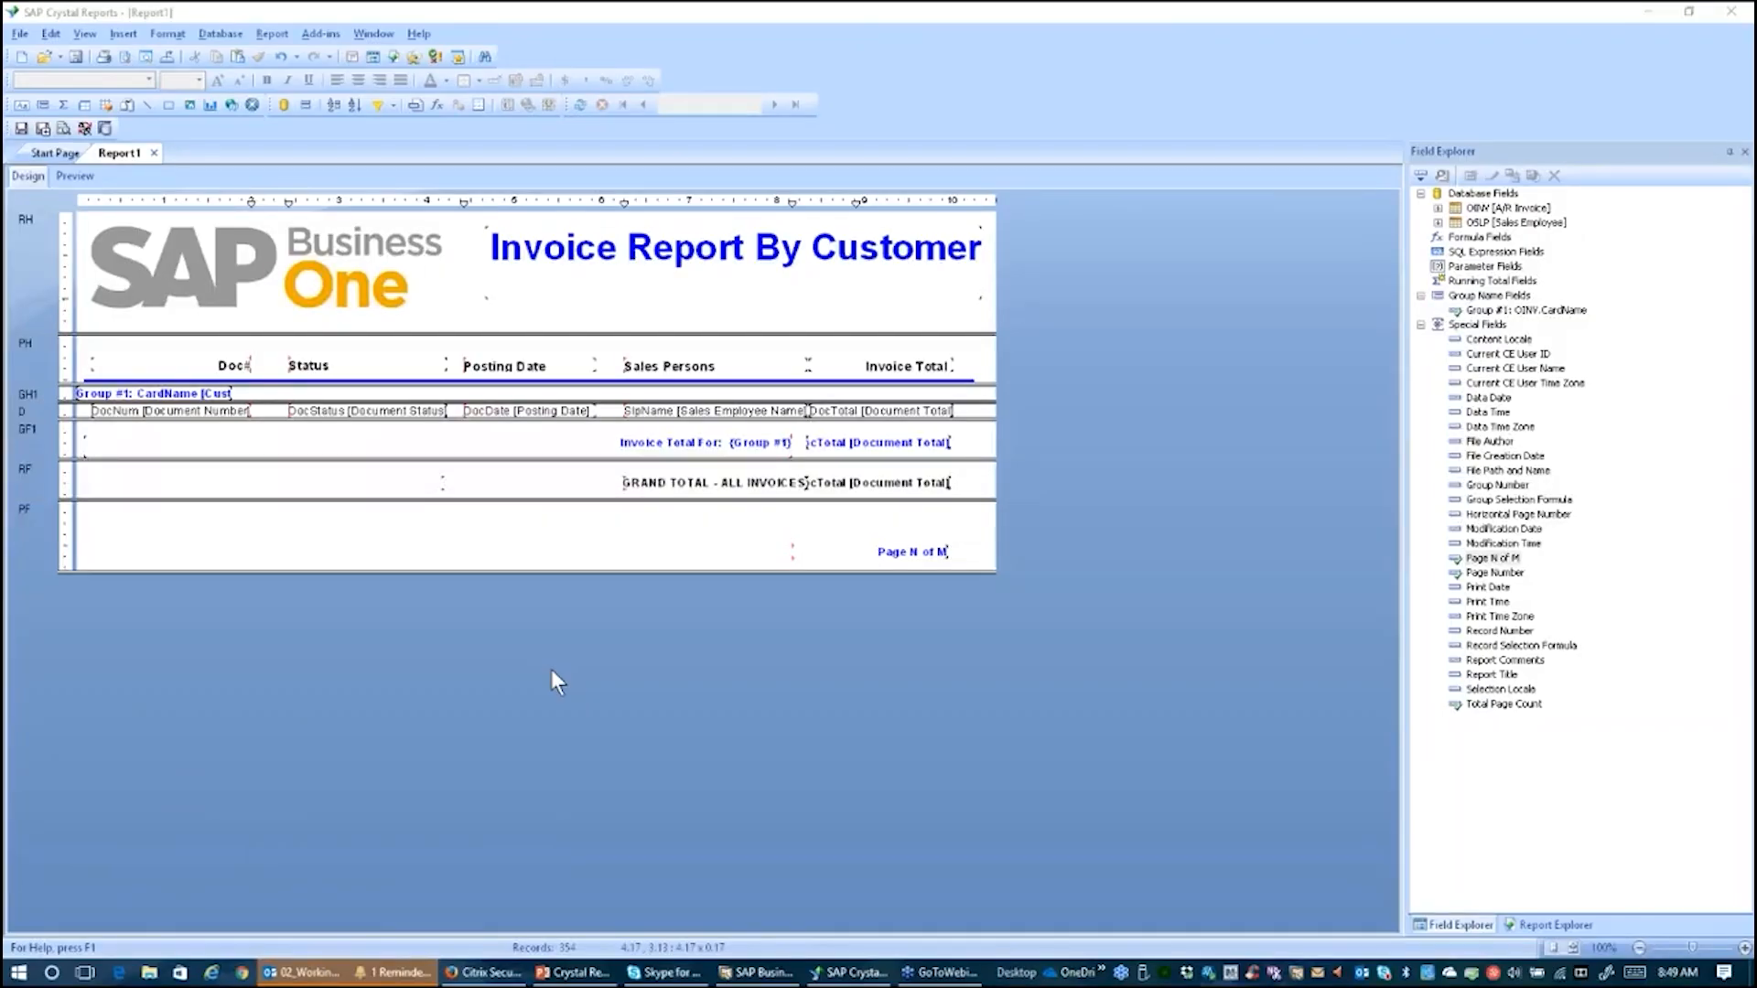
Step: Try to preview the report in SAP Business One and dismiss the resulting error
{"action": "left_click", "coordinate": [321, 33]}
{"action": "mouse_move", "coordinate": [344, 57]}
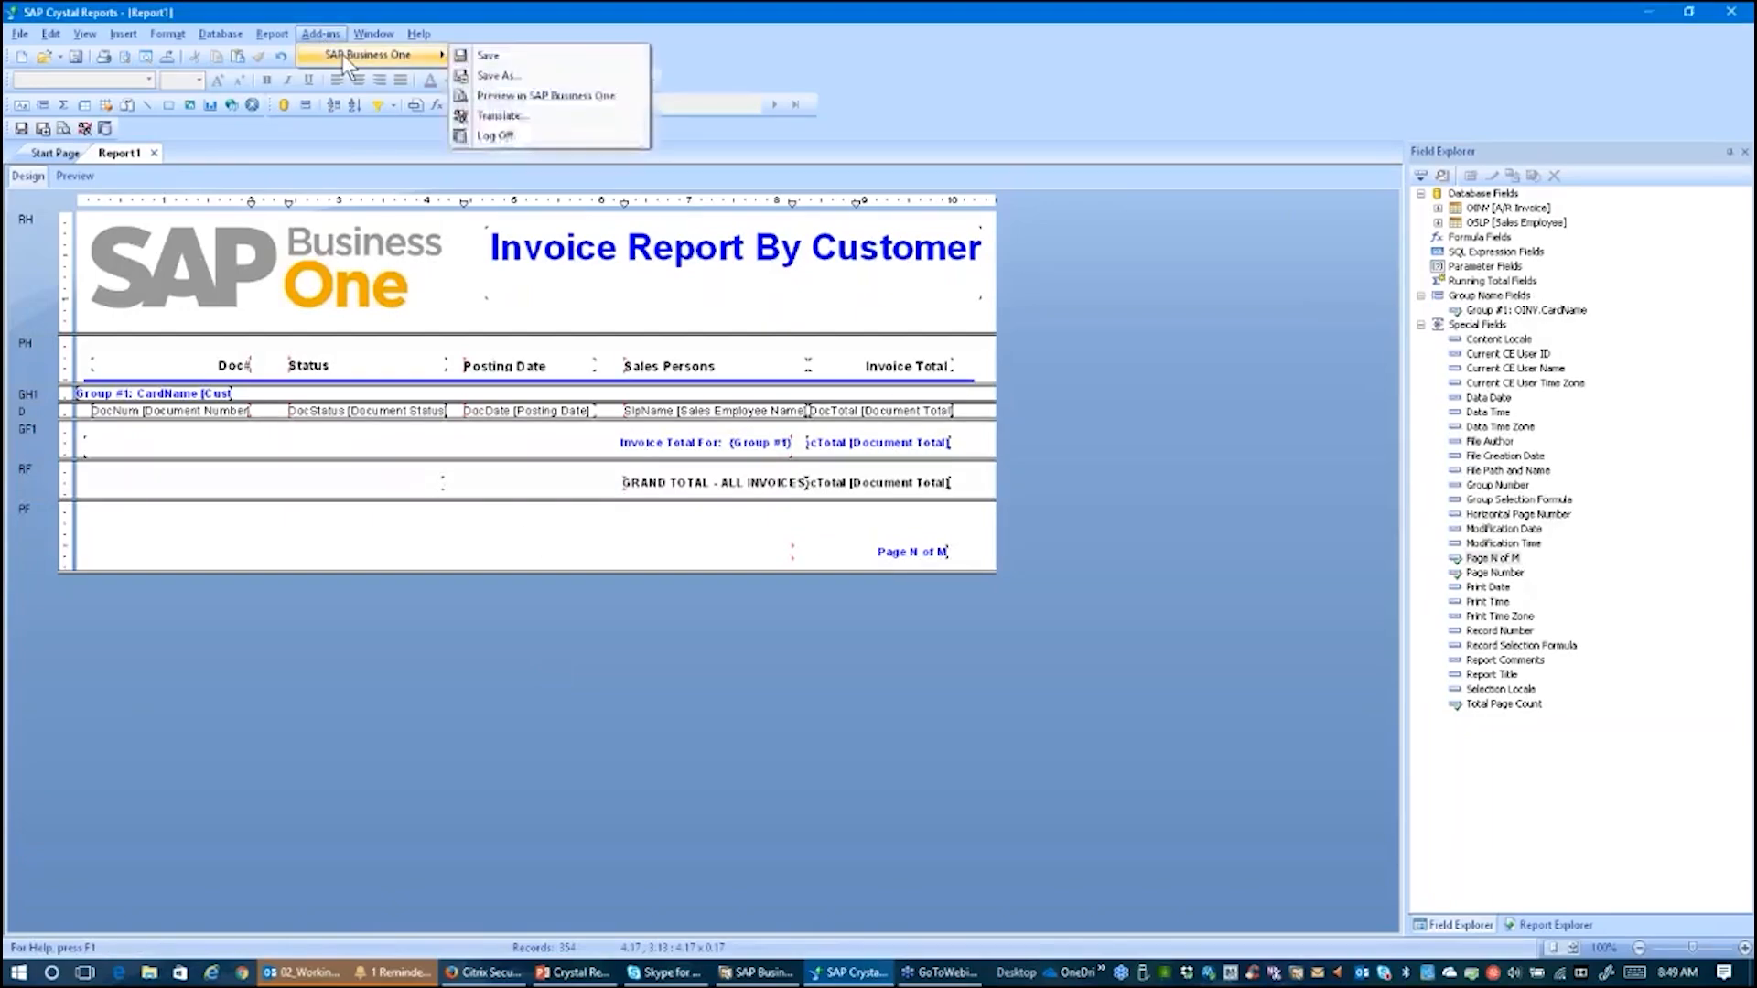
{"action": "left_click", "coordinate": [513, 95]}
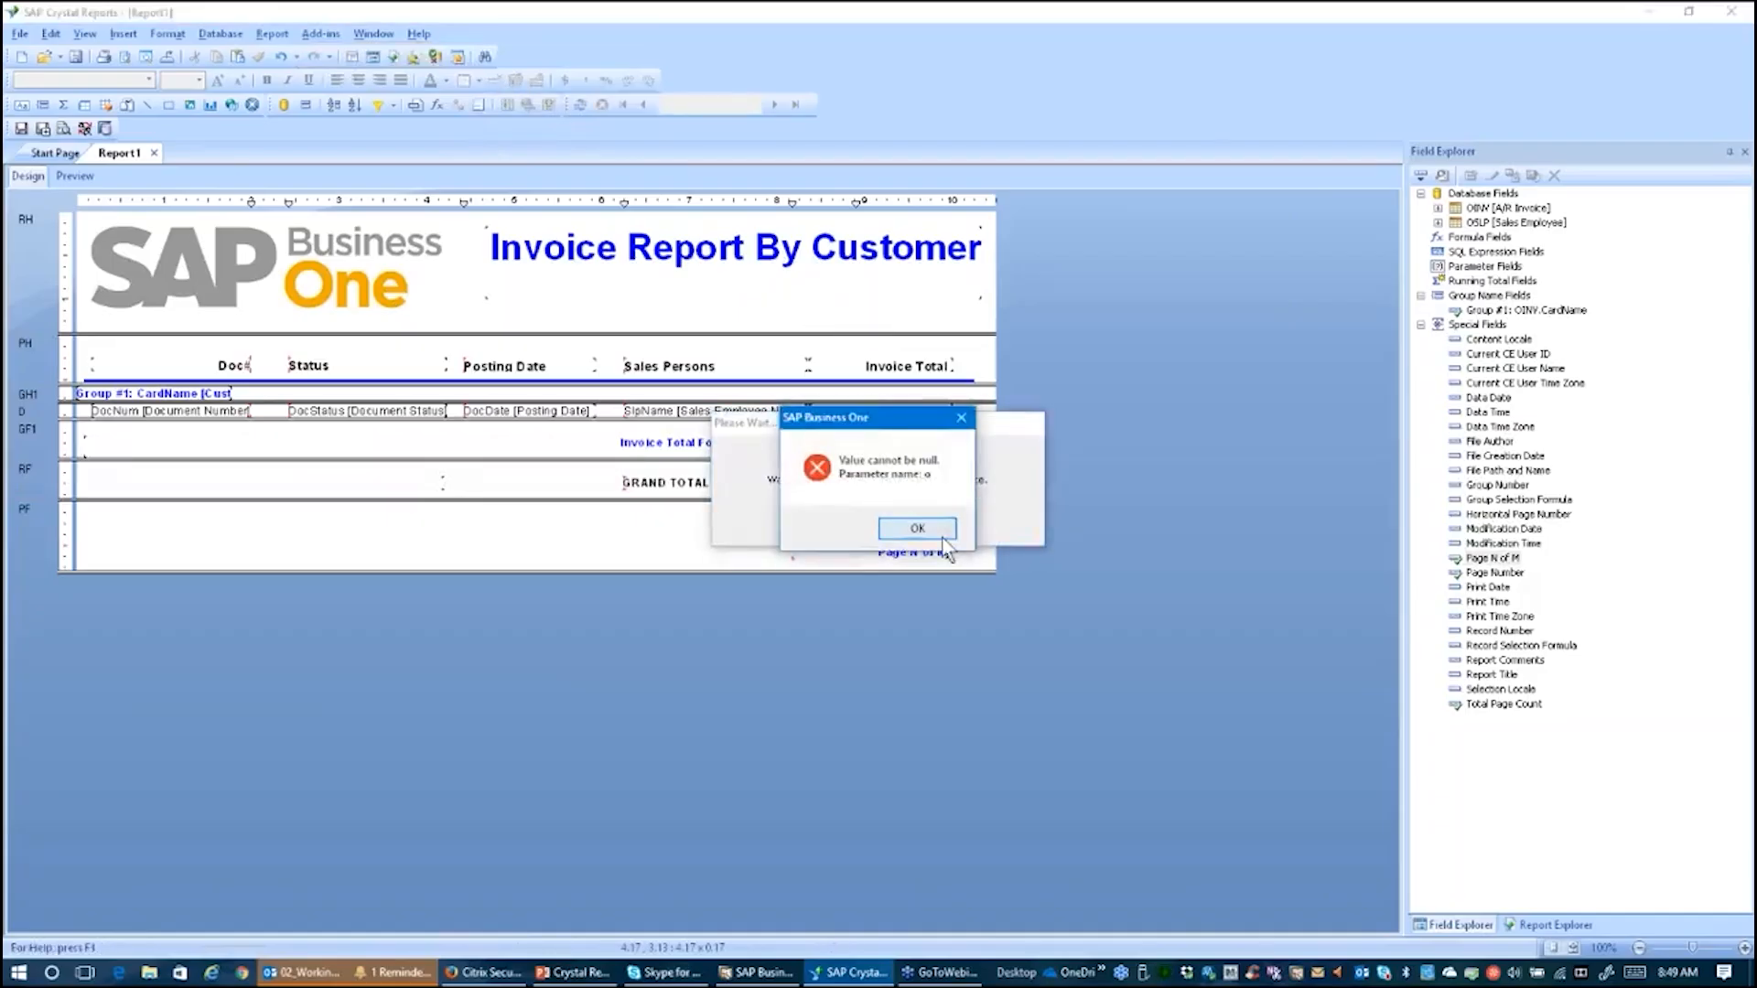
{"action": "left_click", "coordinate": [918, 528]}
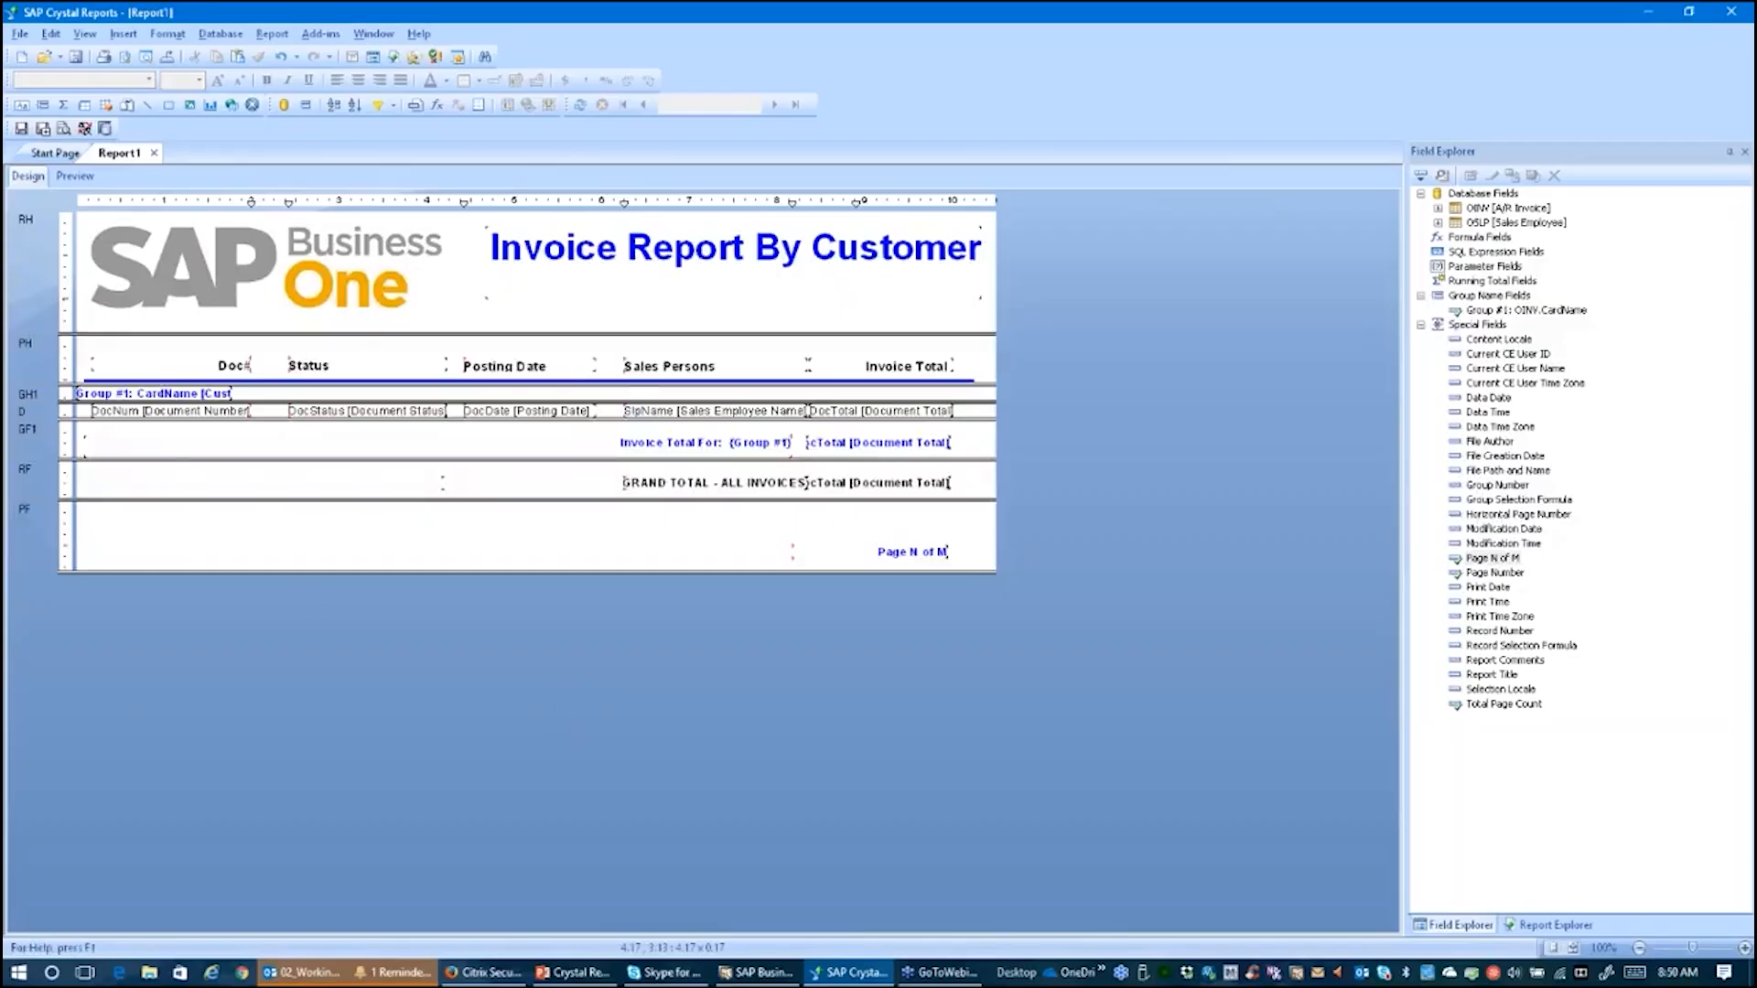
Step: Preview the report again and page back from the last page to the first page
{"action": "left_click", "coordinate": [75, 176]}
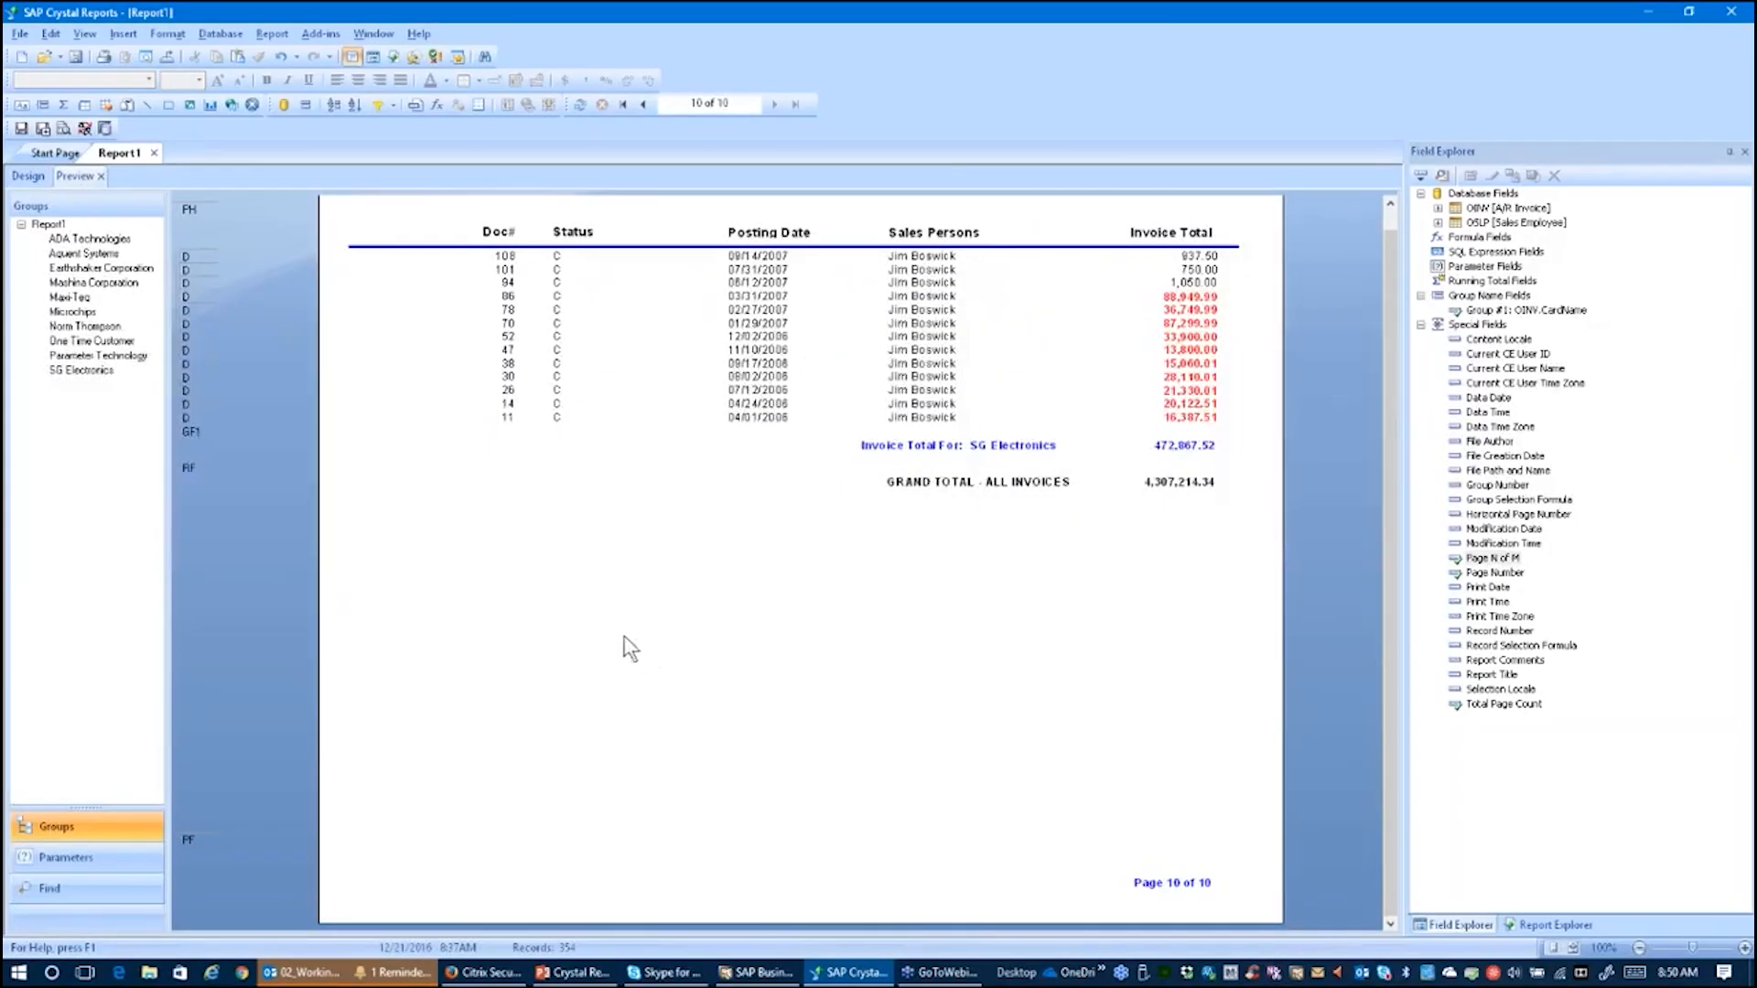
{"action": "left_click", "coordinate": [644, 108]}
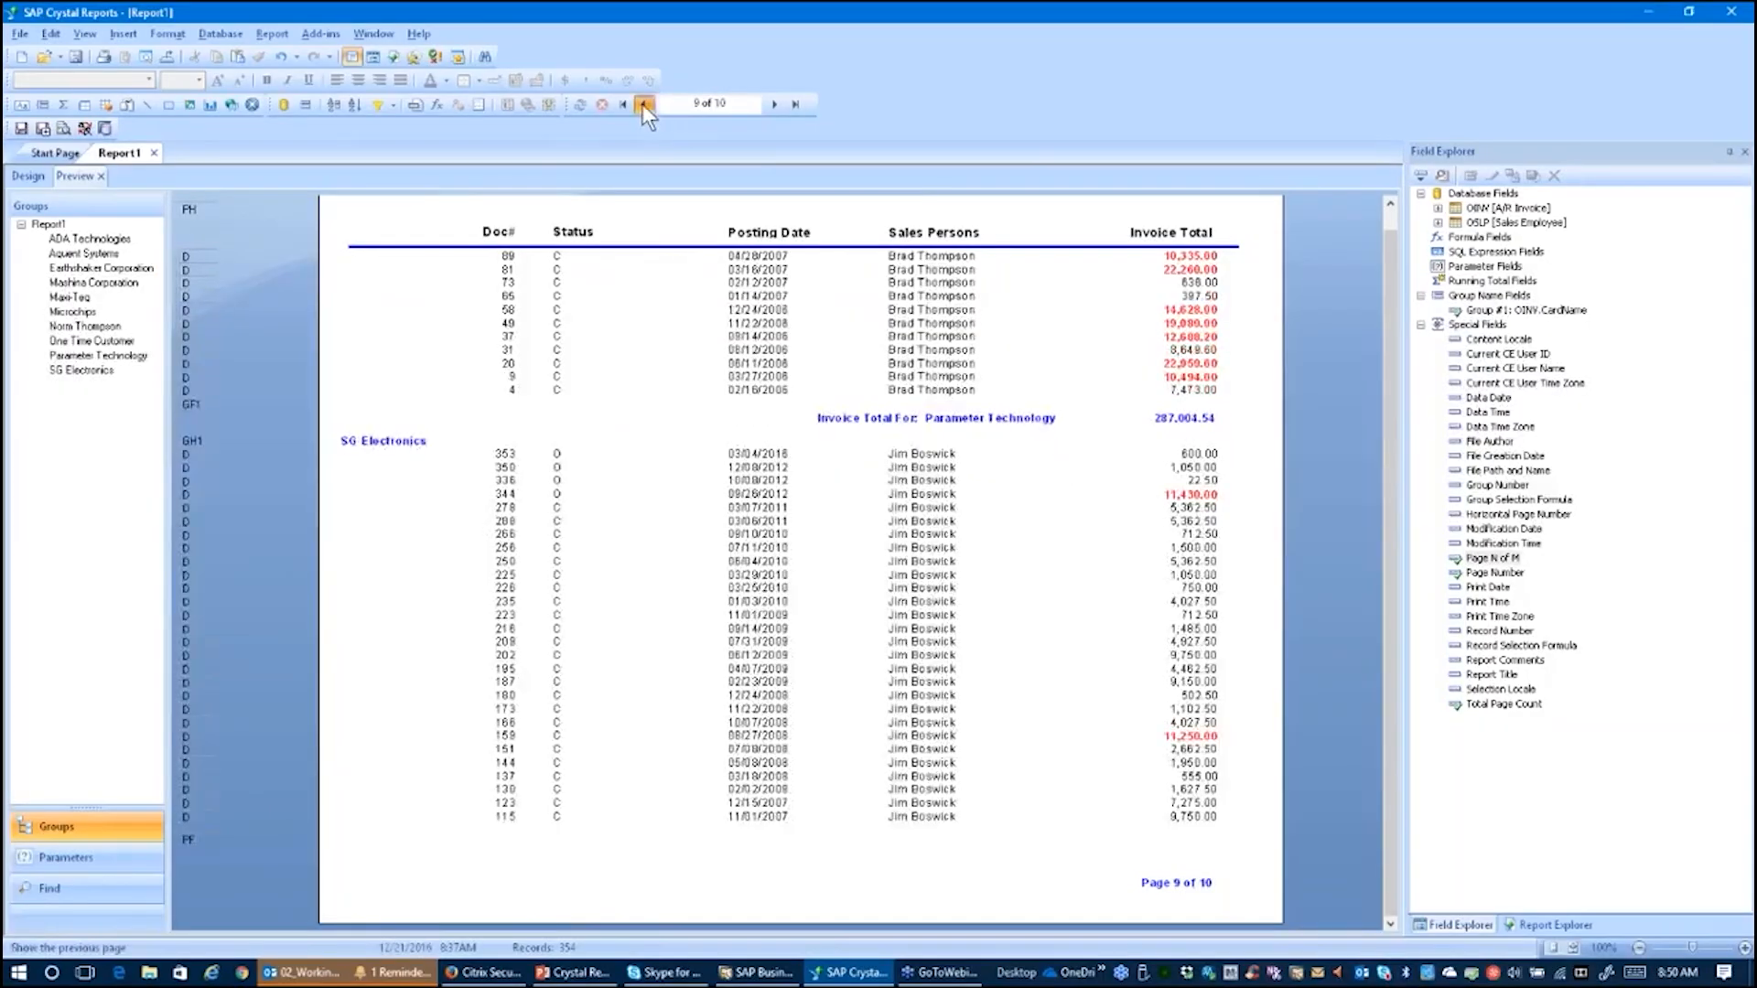
{"action": "left_click", "coordinate": [642, 105]}
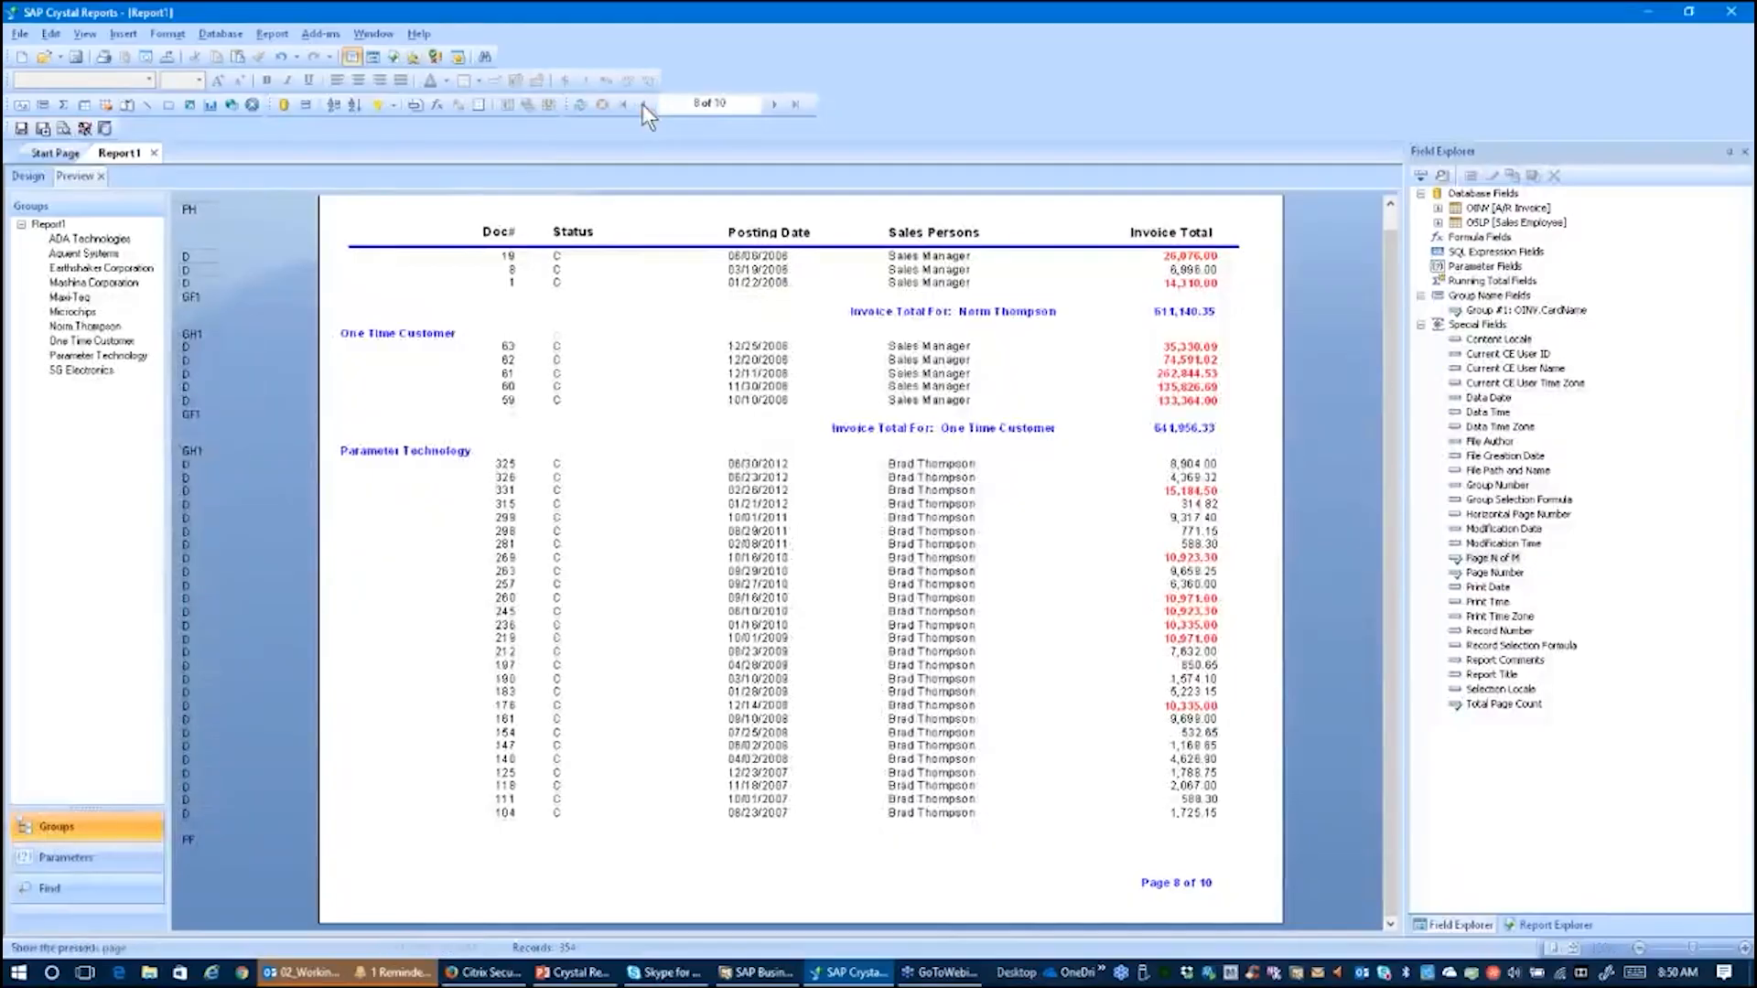
{"action": "left_click", "coordinate": [643, 104]}
{"action": "left_click", "coordinate": [642, 104]}
{"action": "left_click", "coordinate": [642, 104]}
{"action": "left_click", "coordinate": [643, 104]}
{"action": "left_click", "coordinate": [643, 104]}
{"action": "left_click", "coordinate": [642, 104]}
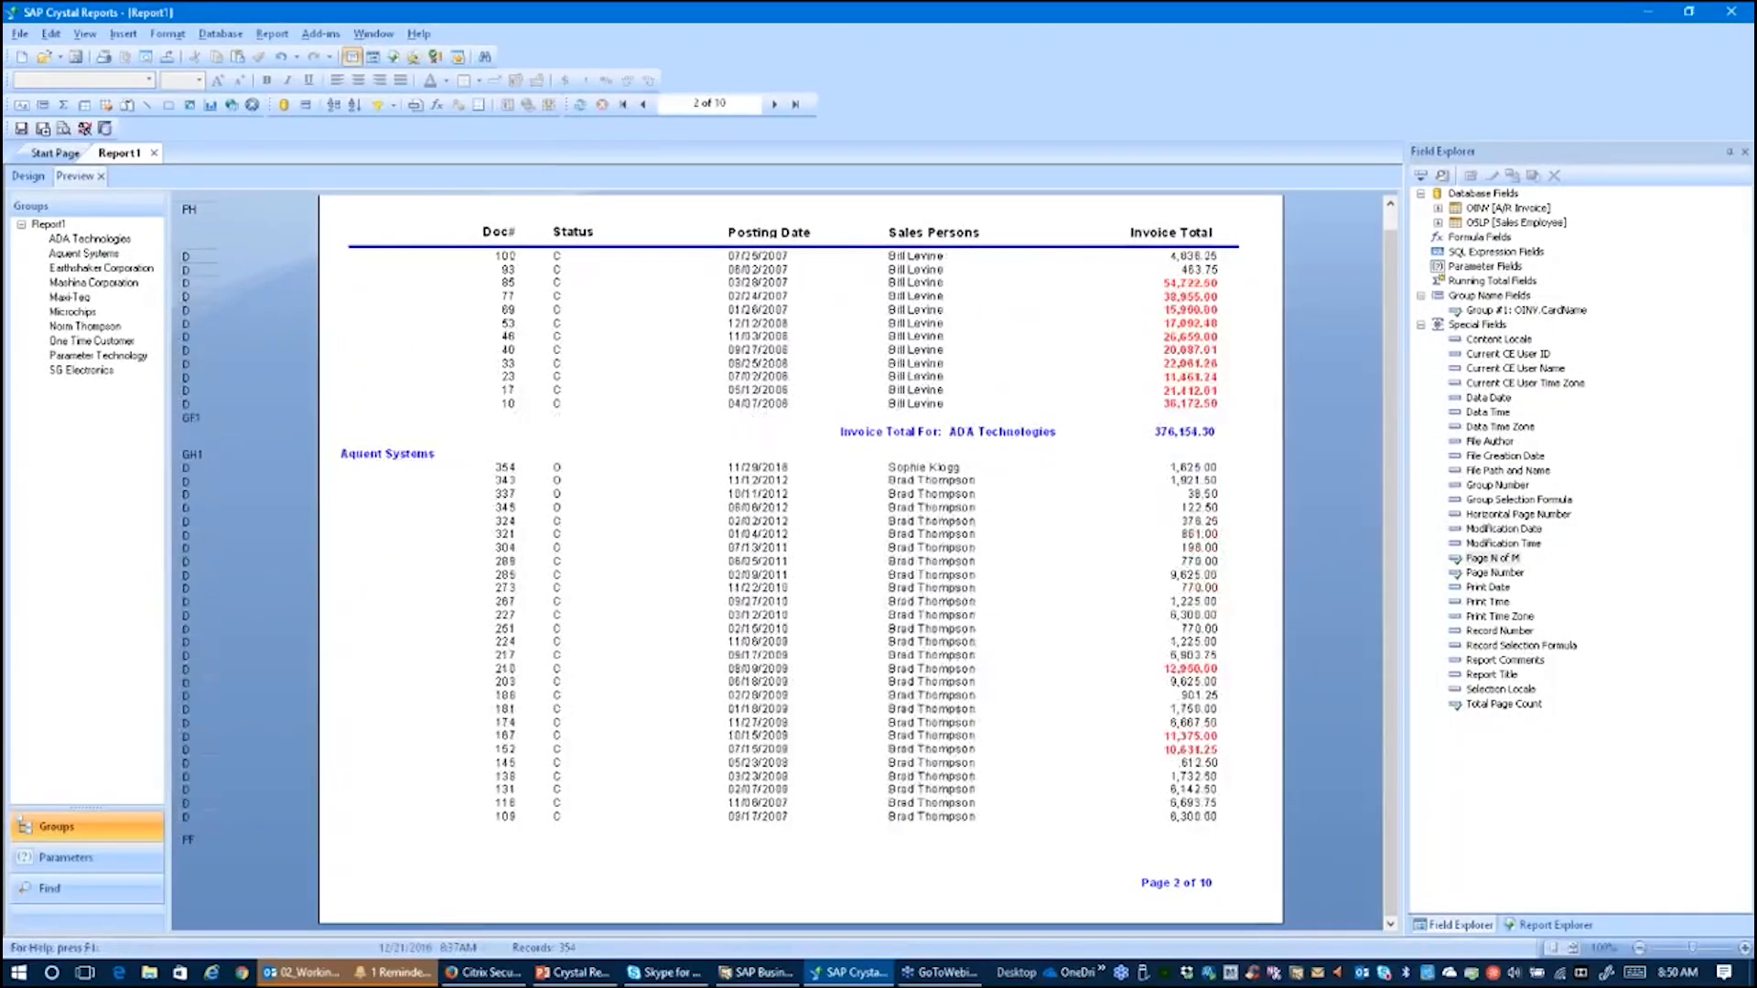
{"action": "left_click", "coordinate": [642, 104]}
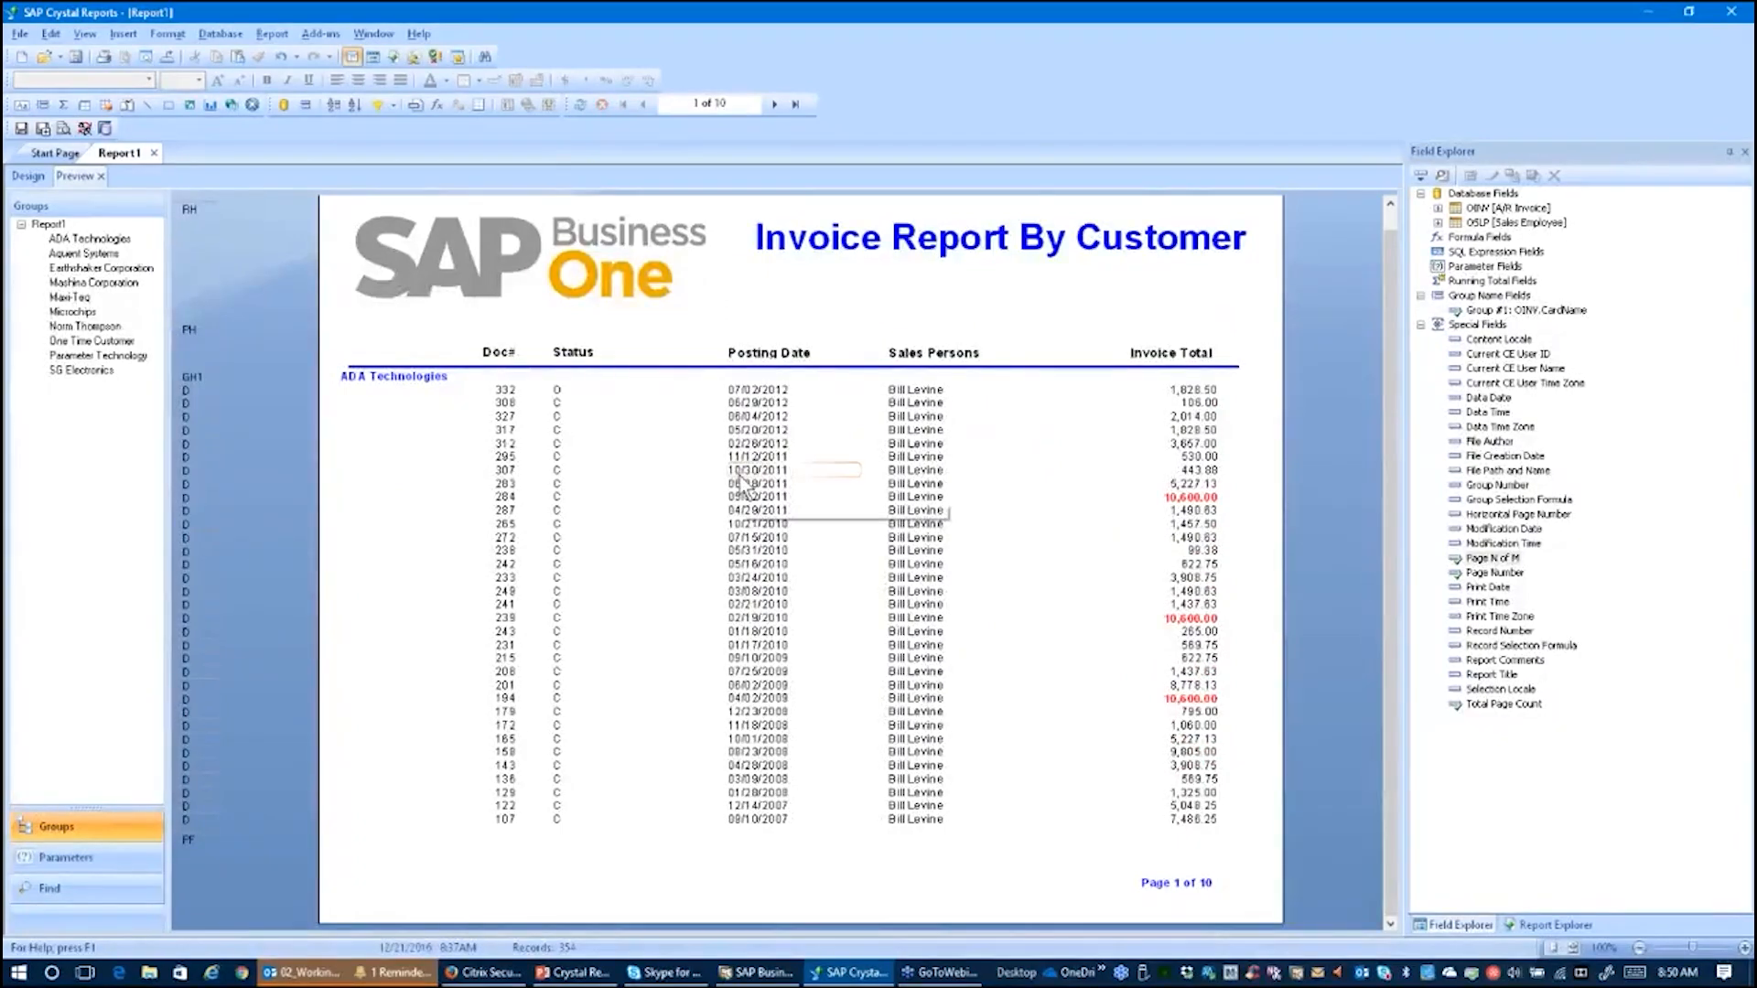